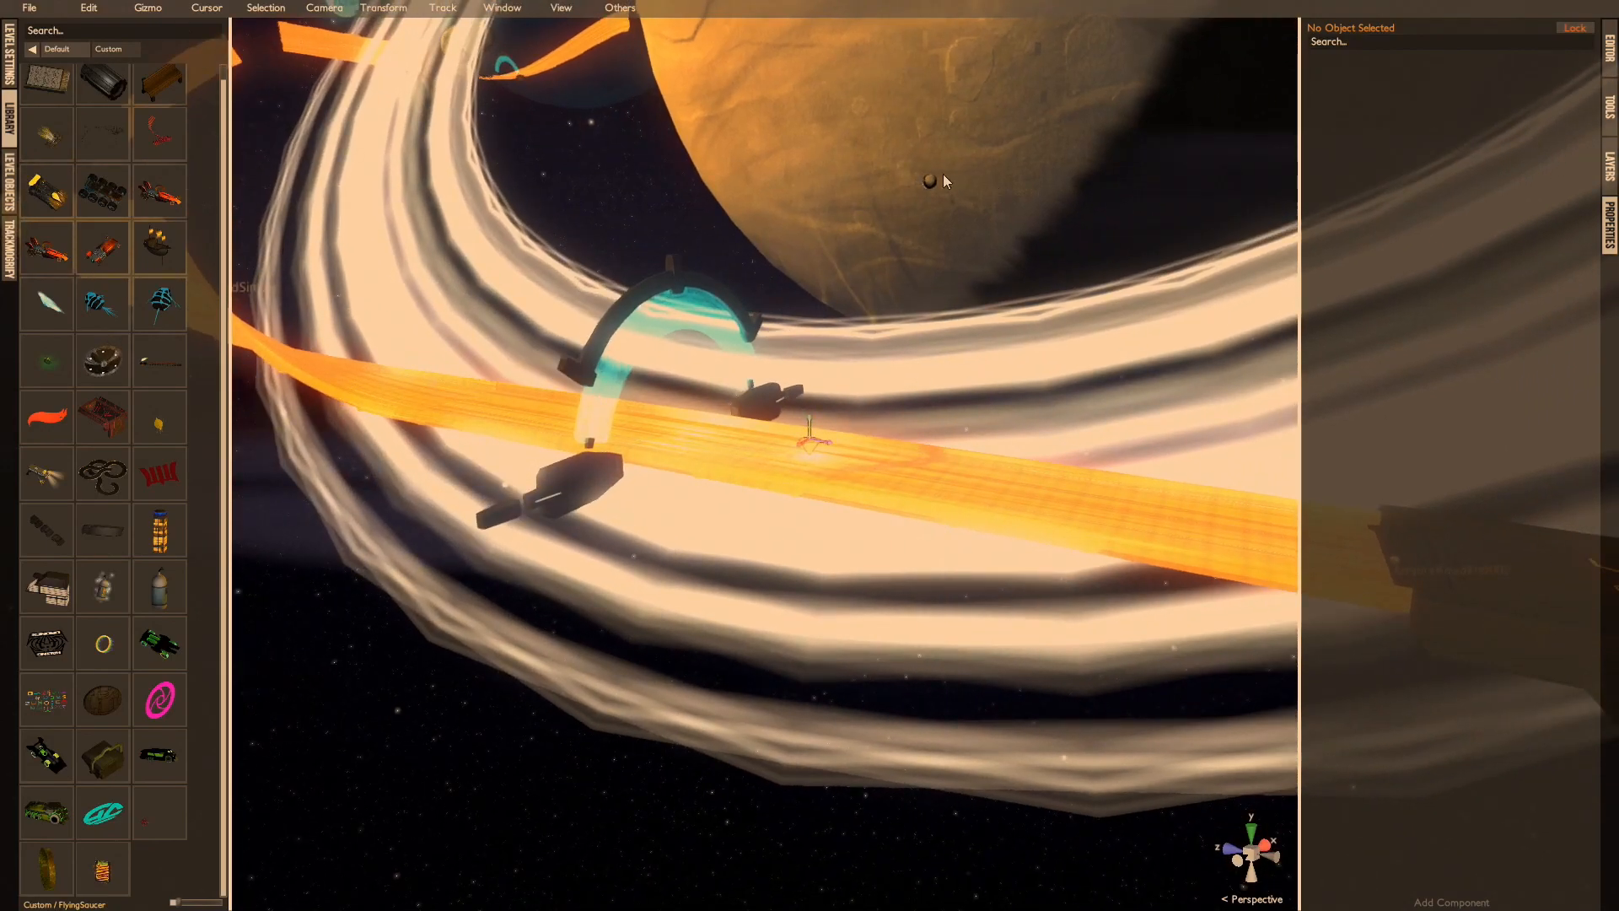
Step: Examine the orange road with its checkpoint arch, then the orange planet and its surrounding ring from several angles
alt+drag(941, 175, 837, 253)
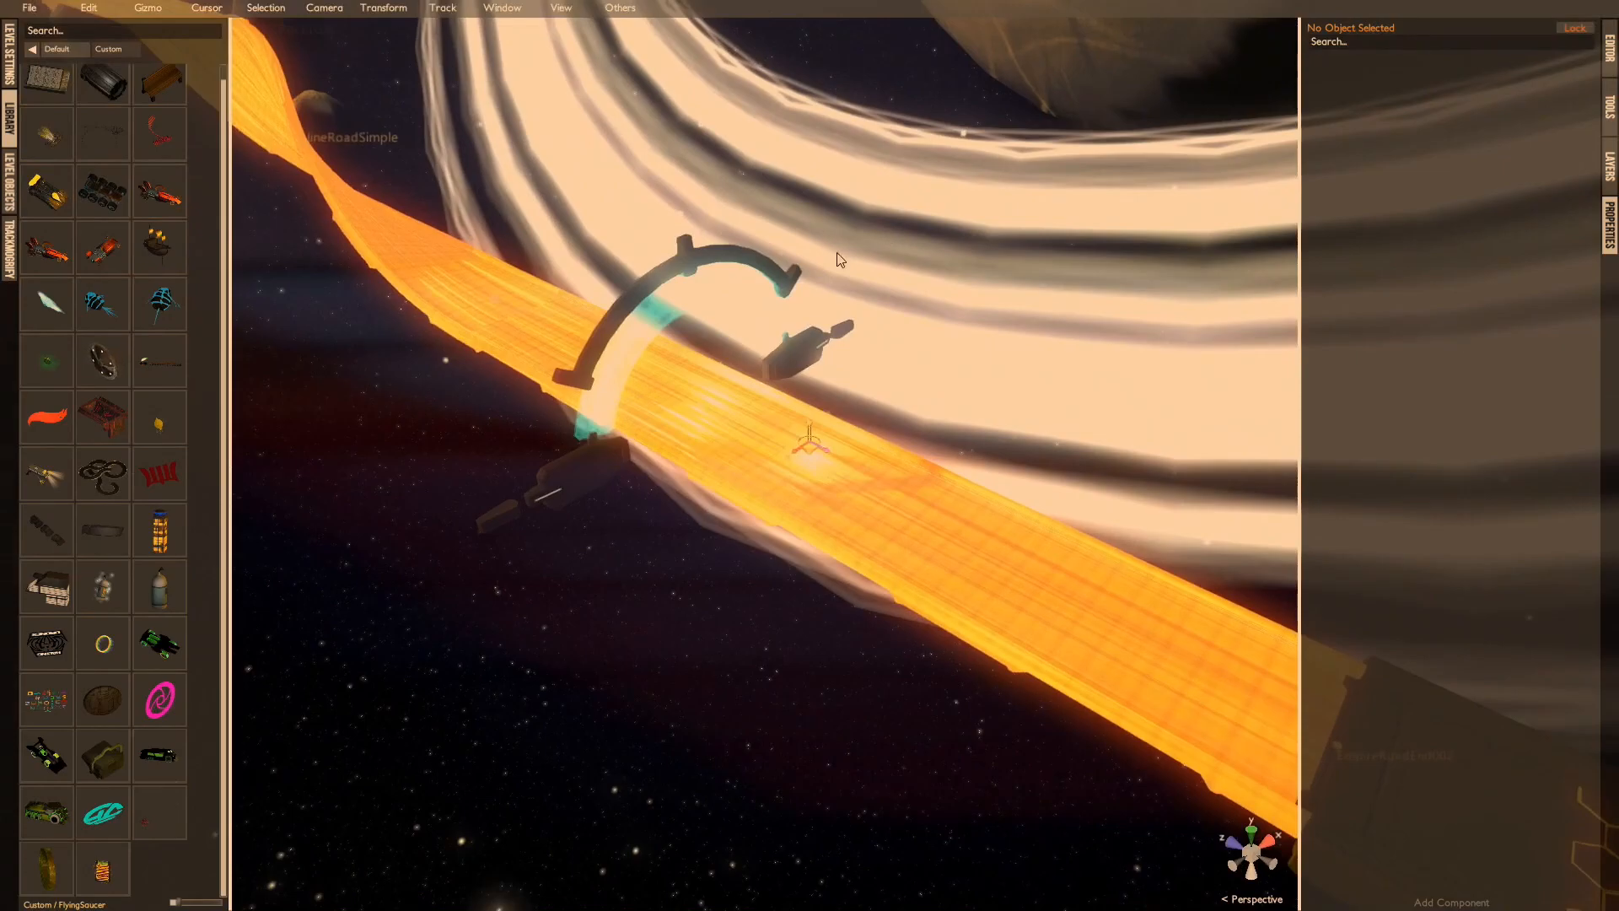
middle_drag(837, 253, 914, 340)
right_drag(914, 341, 923, 209)
middle_click(935, 251)
alt+drag(953, 260, 958, 315)
right_drag(958, 315, 806, 262)
key(f)
middle_drag(806, 259, 909, 209)
right_drag(909, 209, 1090, 306)
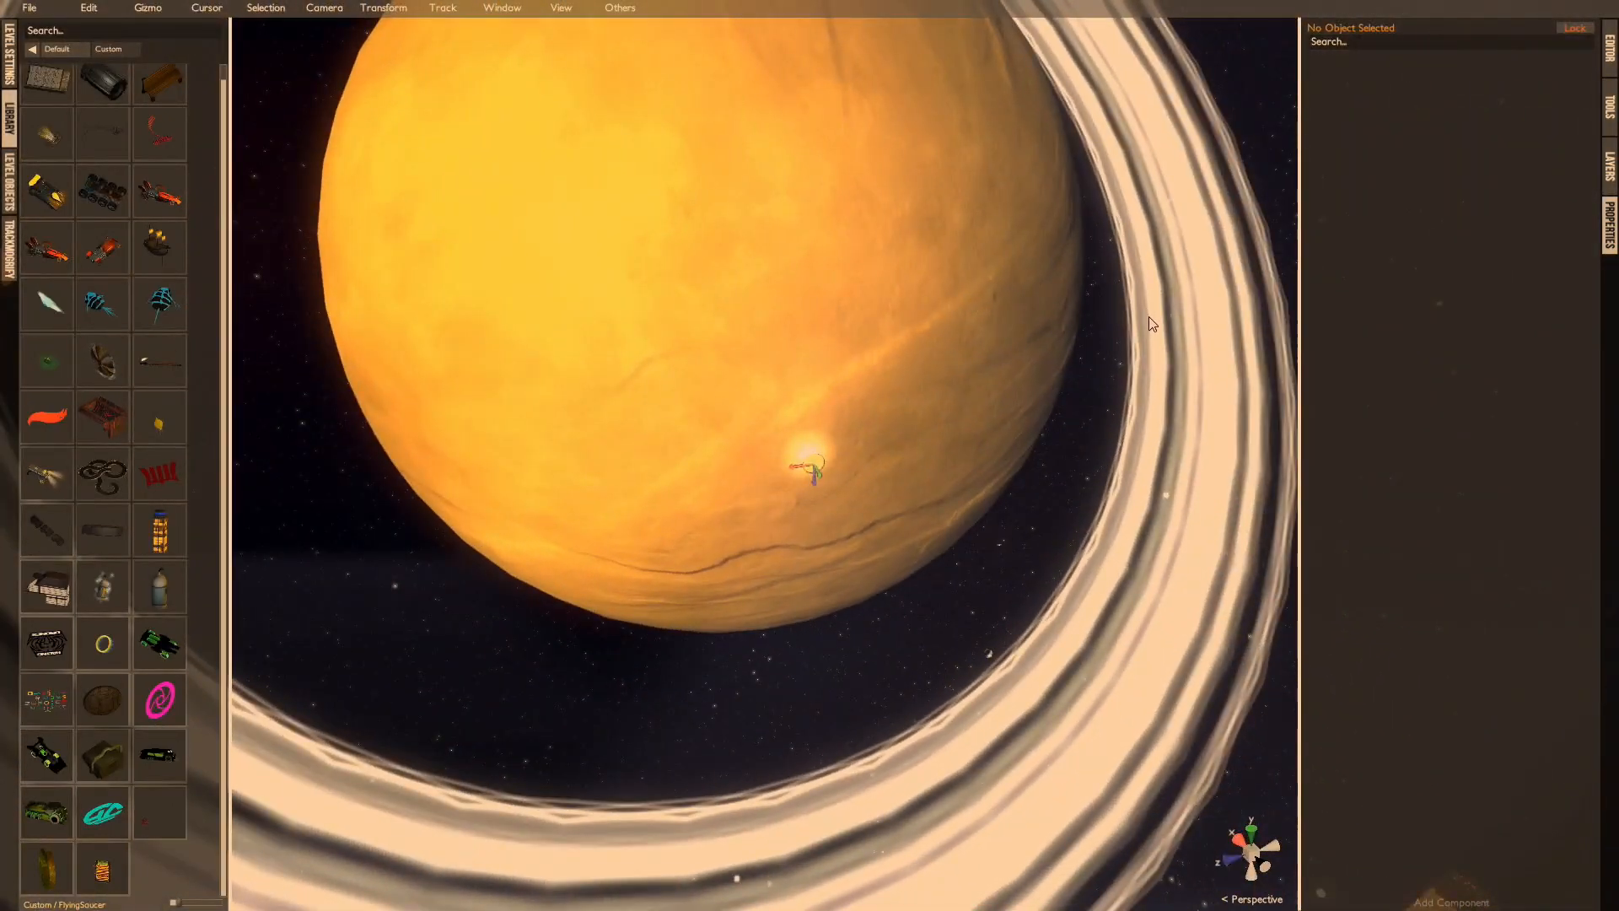
scroll(1148, 316, down, 5)
right_drag(1115, 333, 1016, 355)
Step: Select the orange planet's ring and examine it together with the nearby road sections and asteroids
click(717, 145)
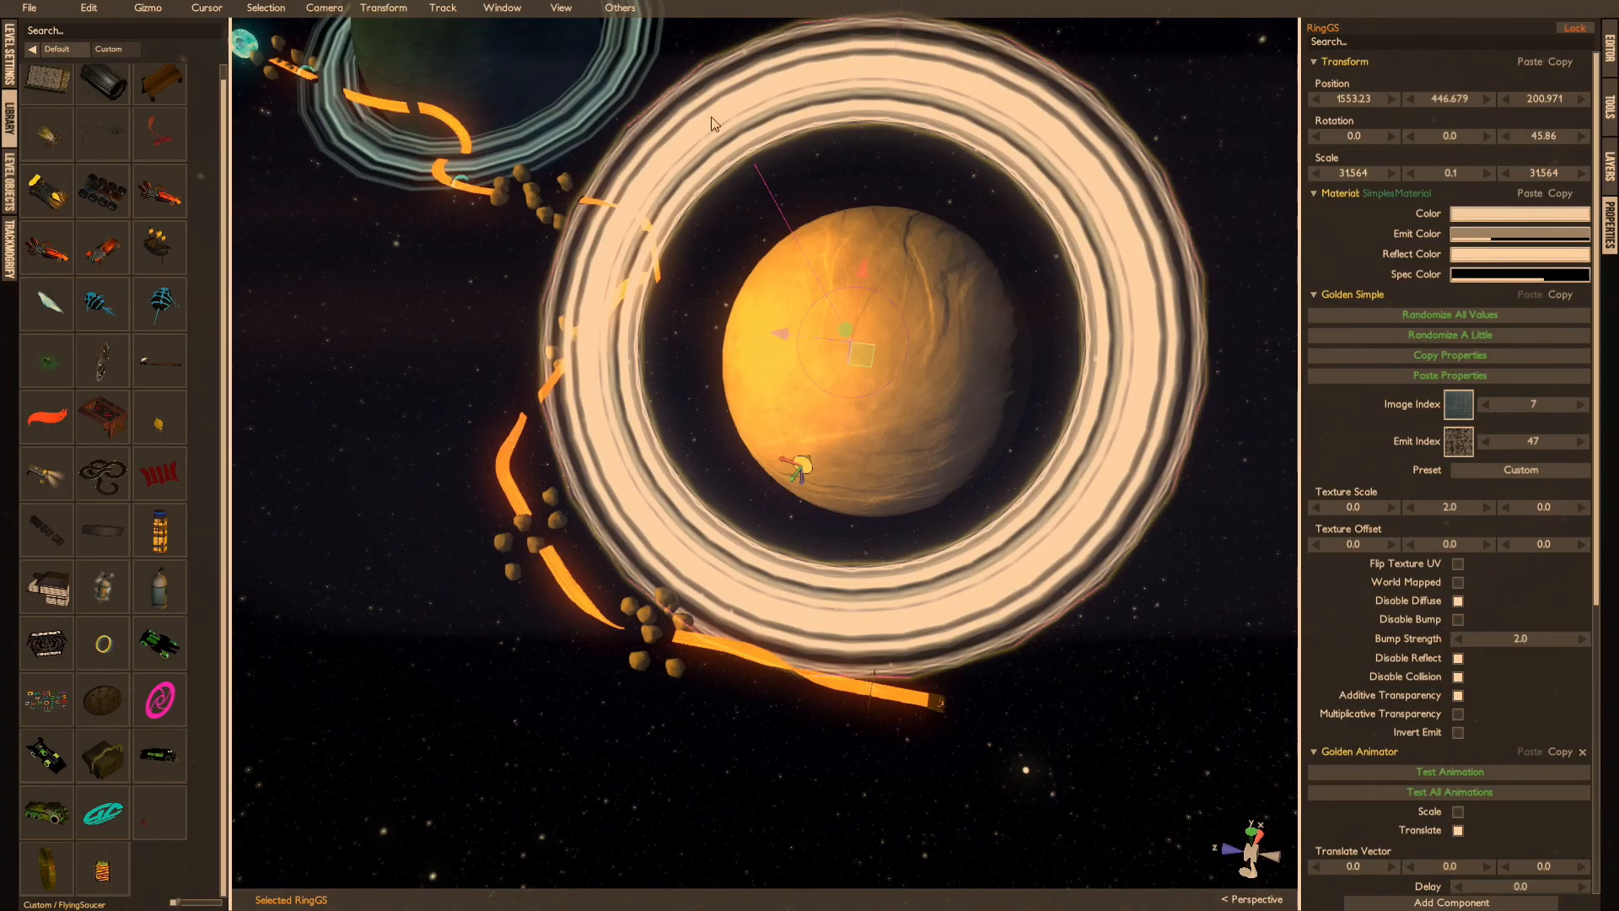
right_drag(715, 124, 824, 263)
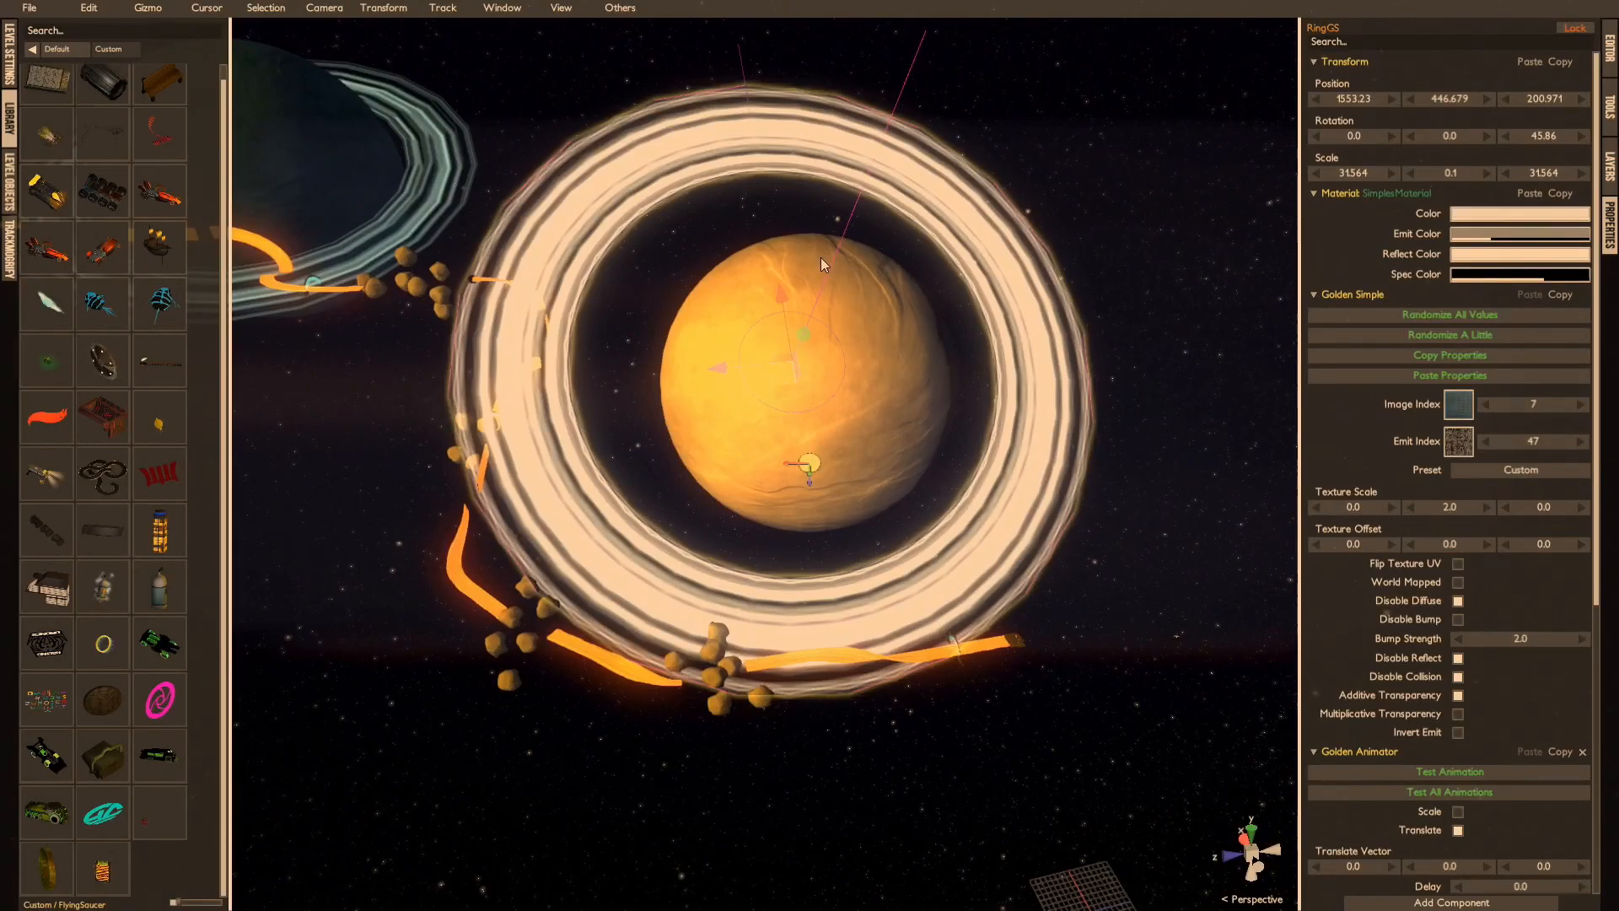
scroll(852, 260, up, 5)
right_drag(847, 260, 751, 223)
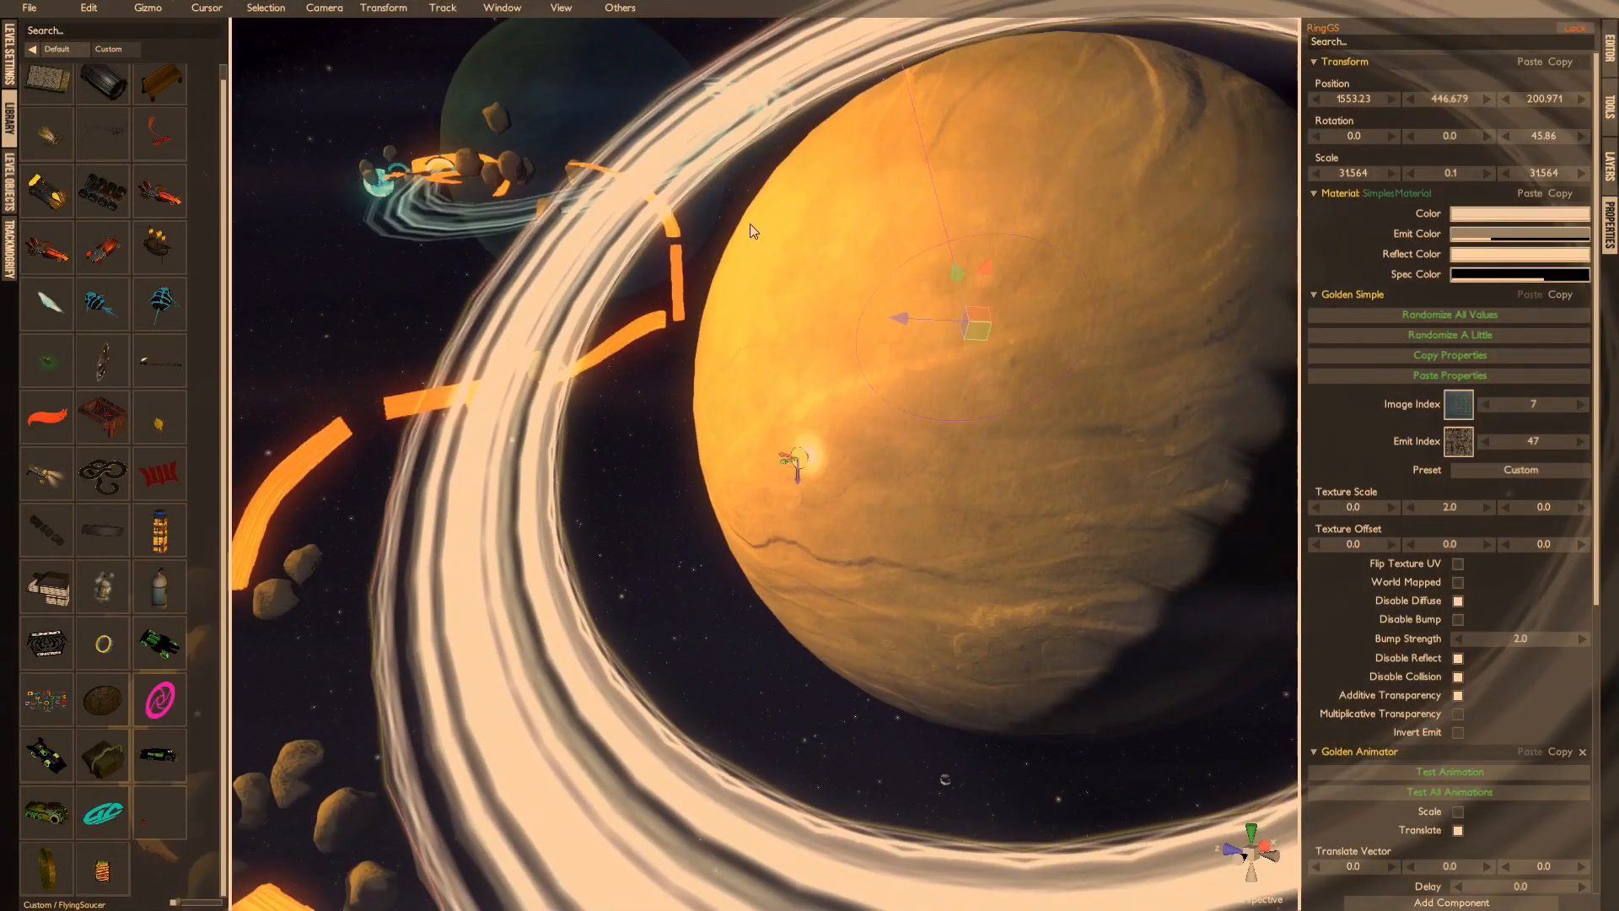
right_drag(755, 225, 746, 261)
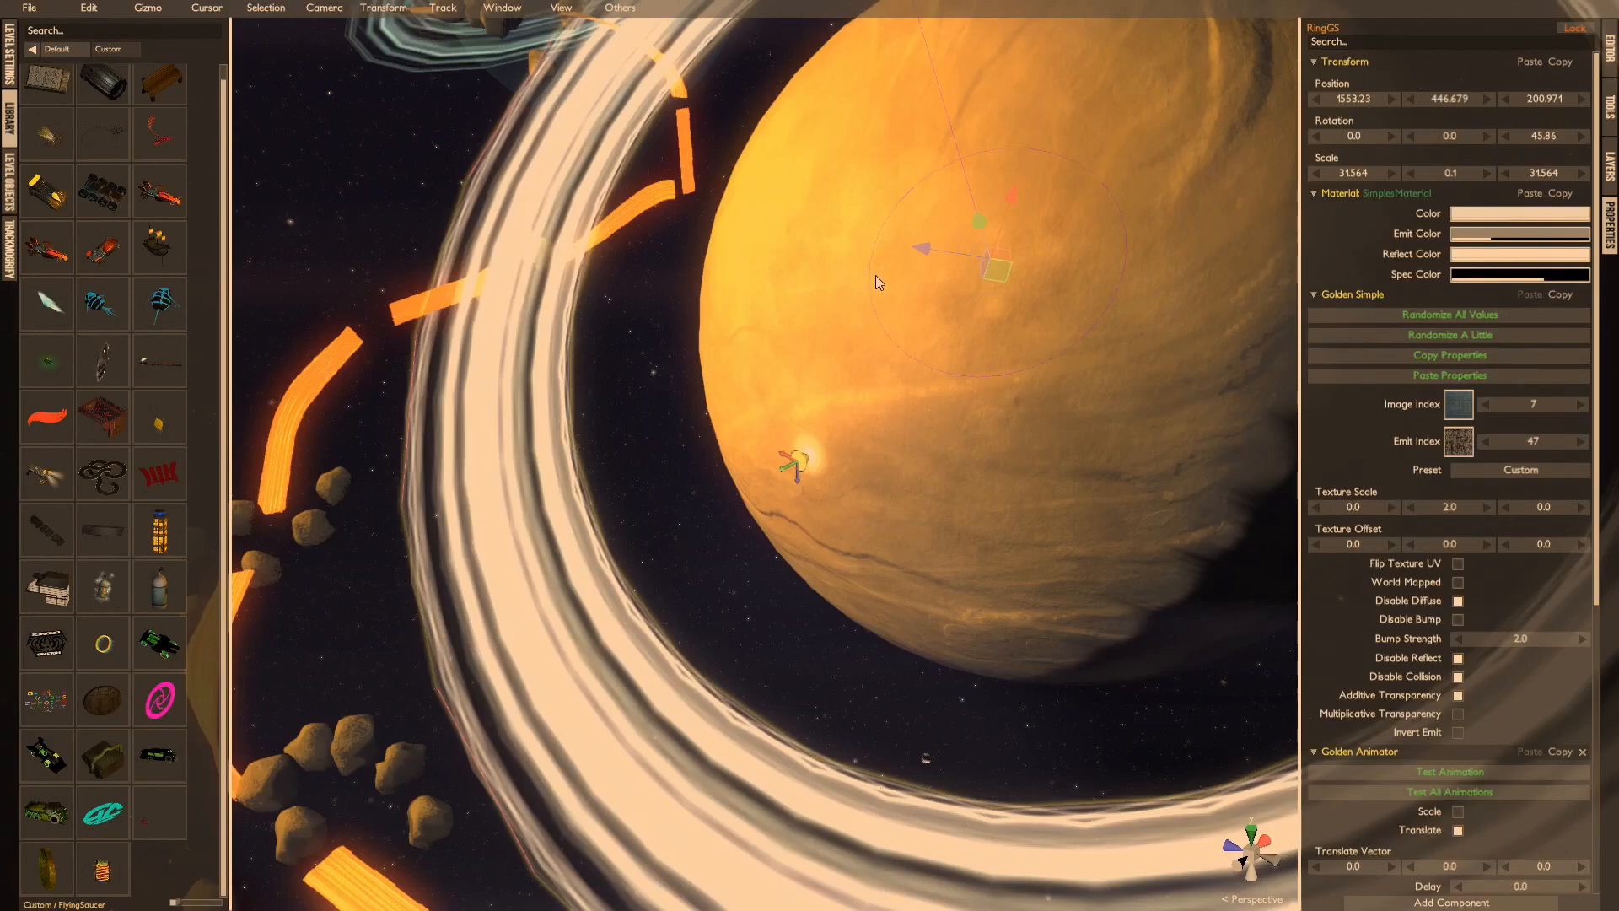
right_drag(786, 277, 698, 447)
scroll(872, 430, up, 3)
middle_drag(698, 447, 818, 164)
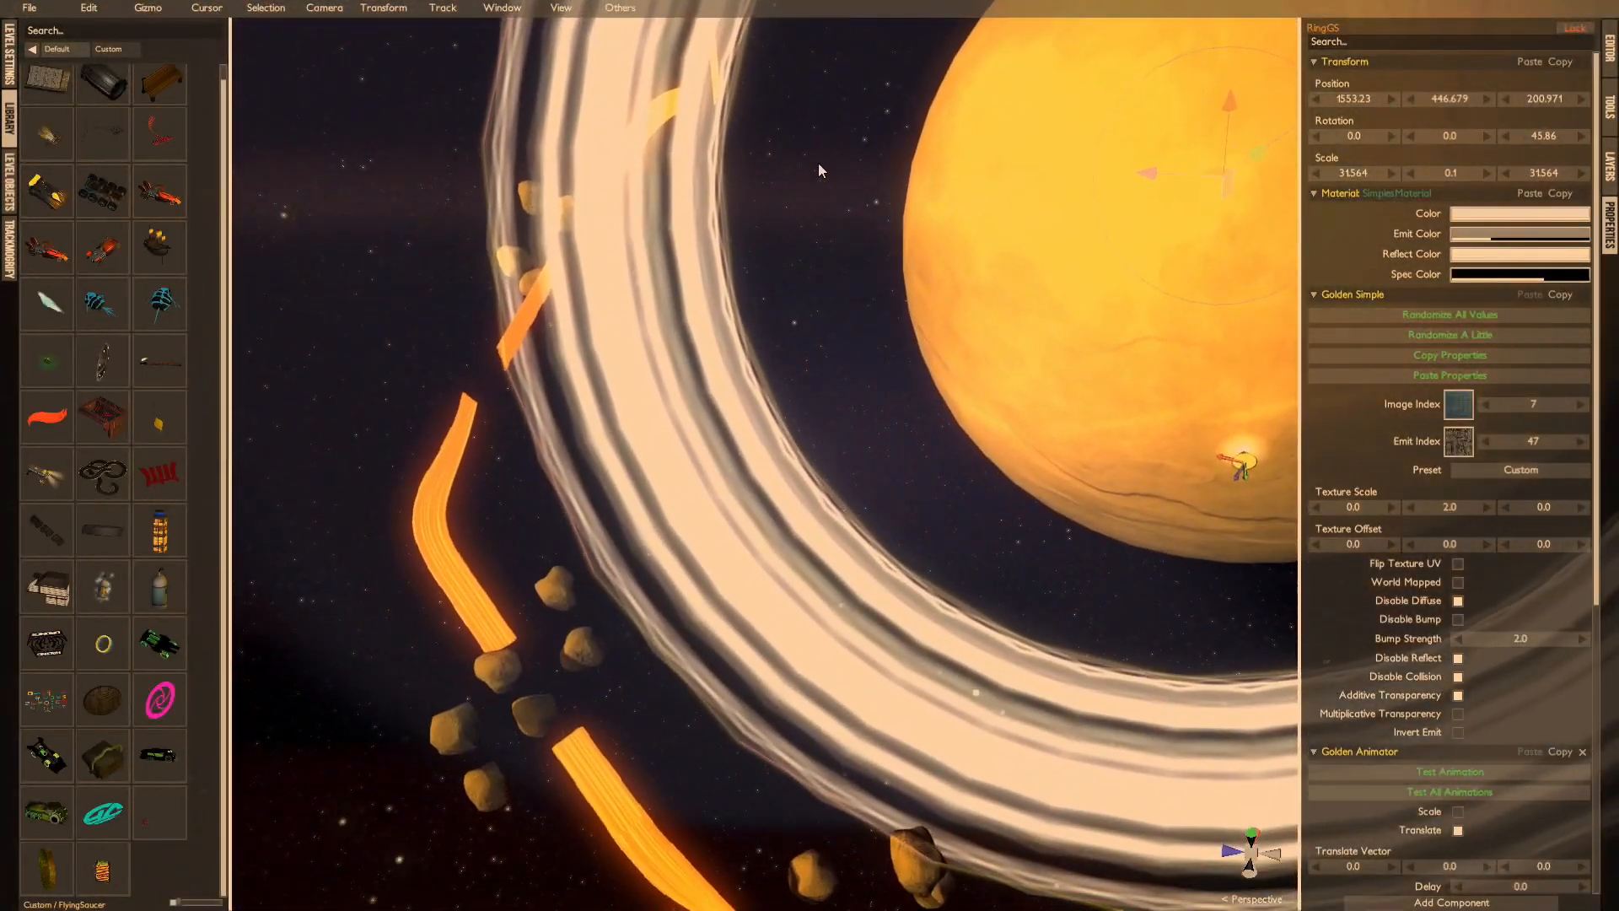
Step: Save the level, and save a copy of it under the name kinixcosmic
key(ctrl+s)
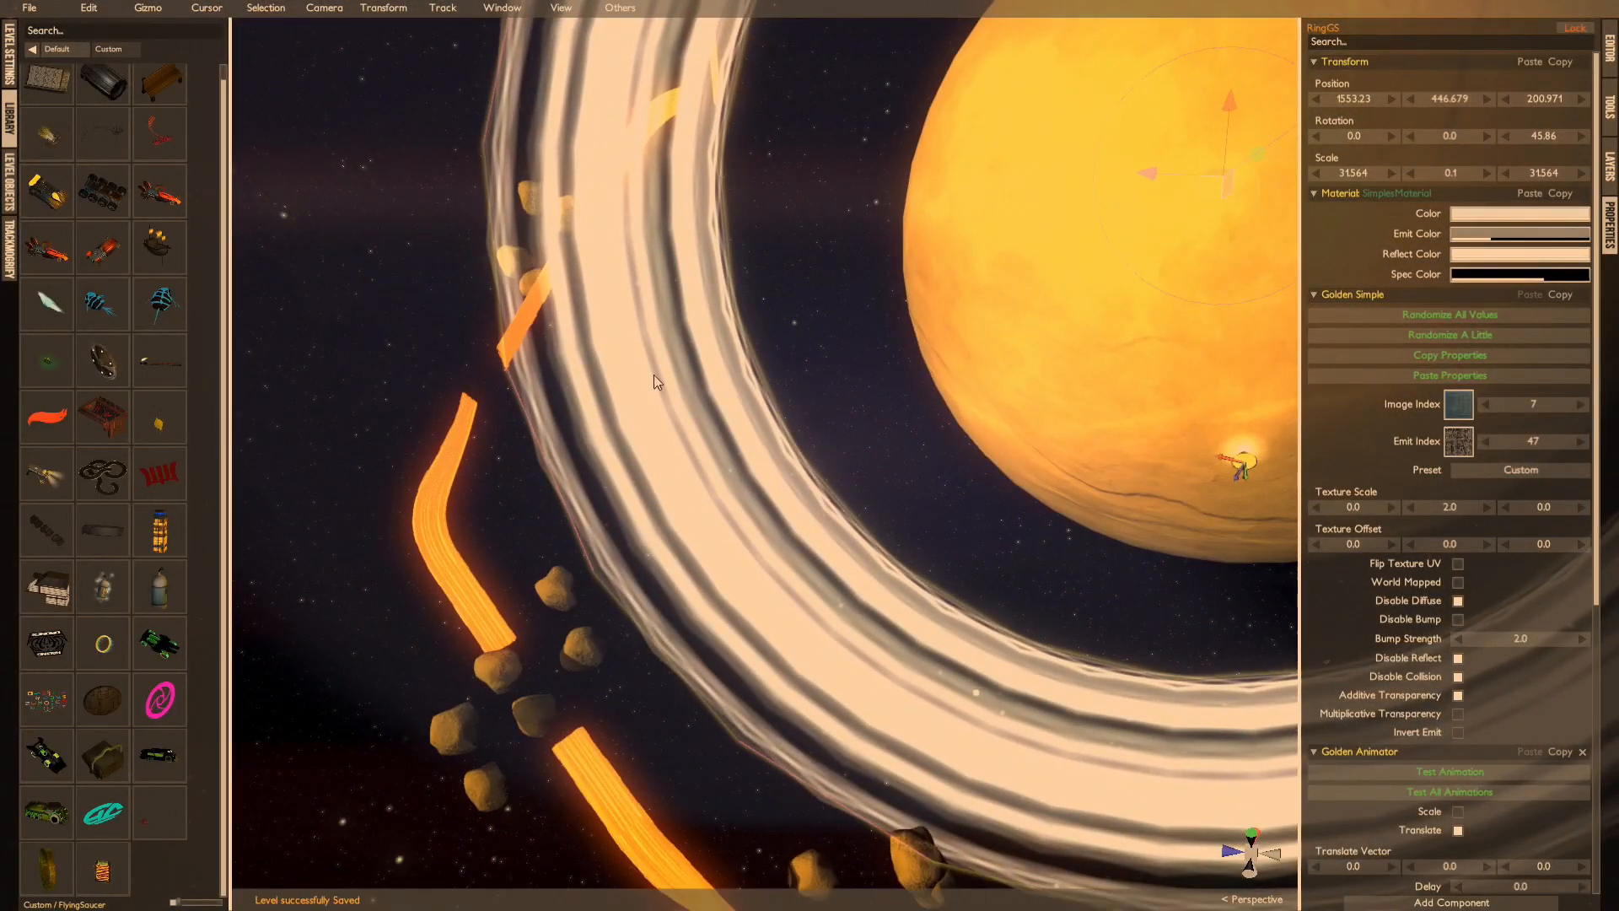
right_drag(632, 398, 710, 339)
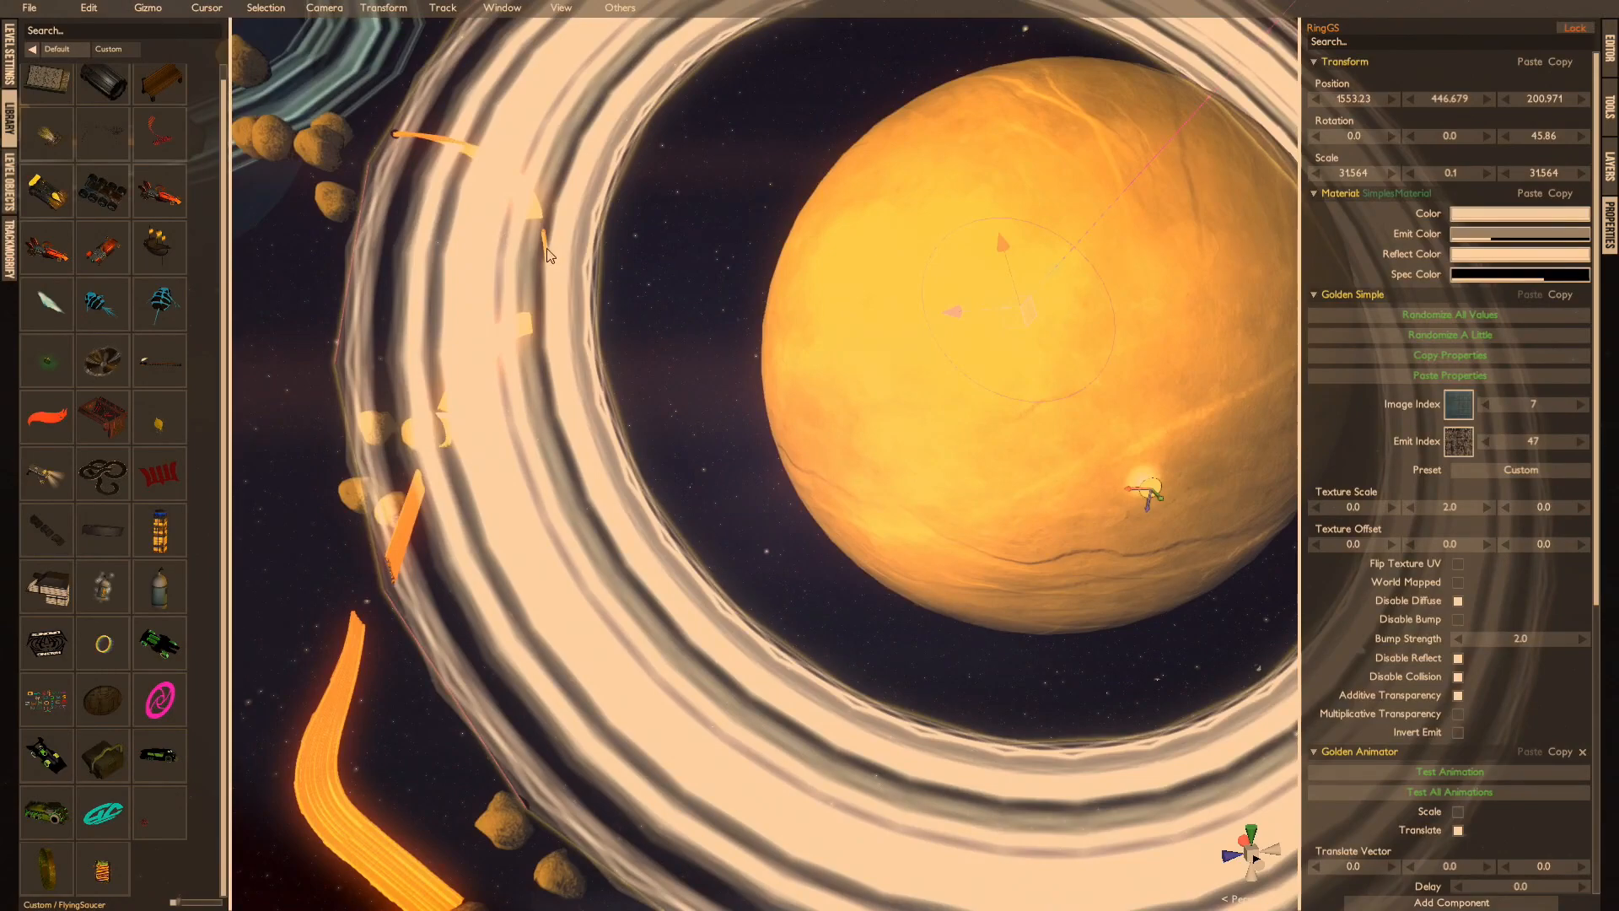
key(ctrl+shift+s)
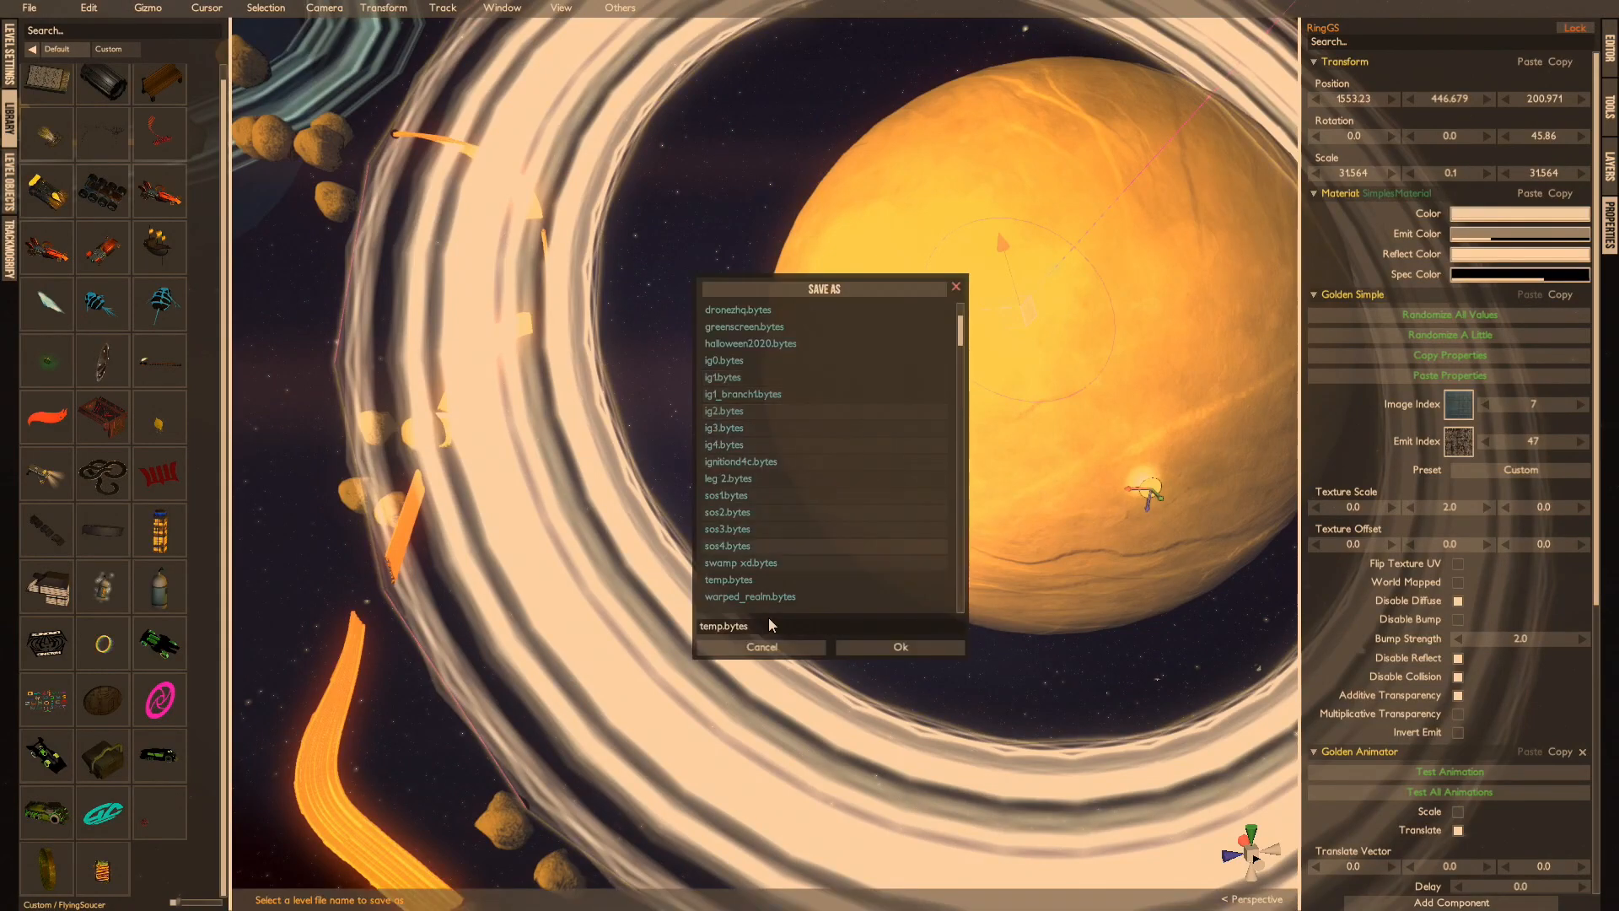
text(kinix)
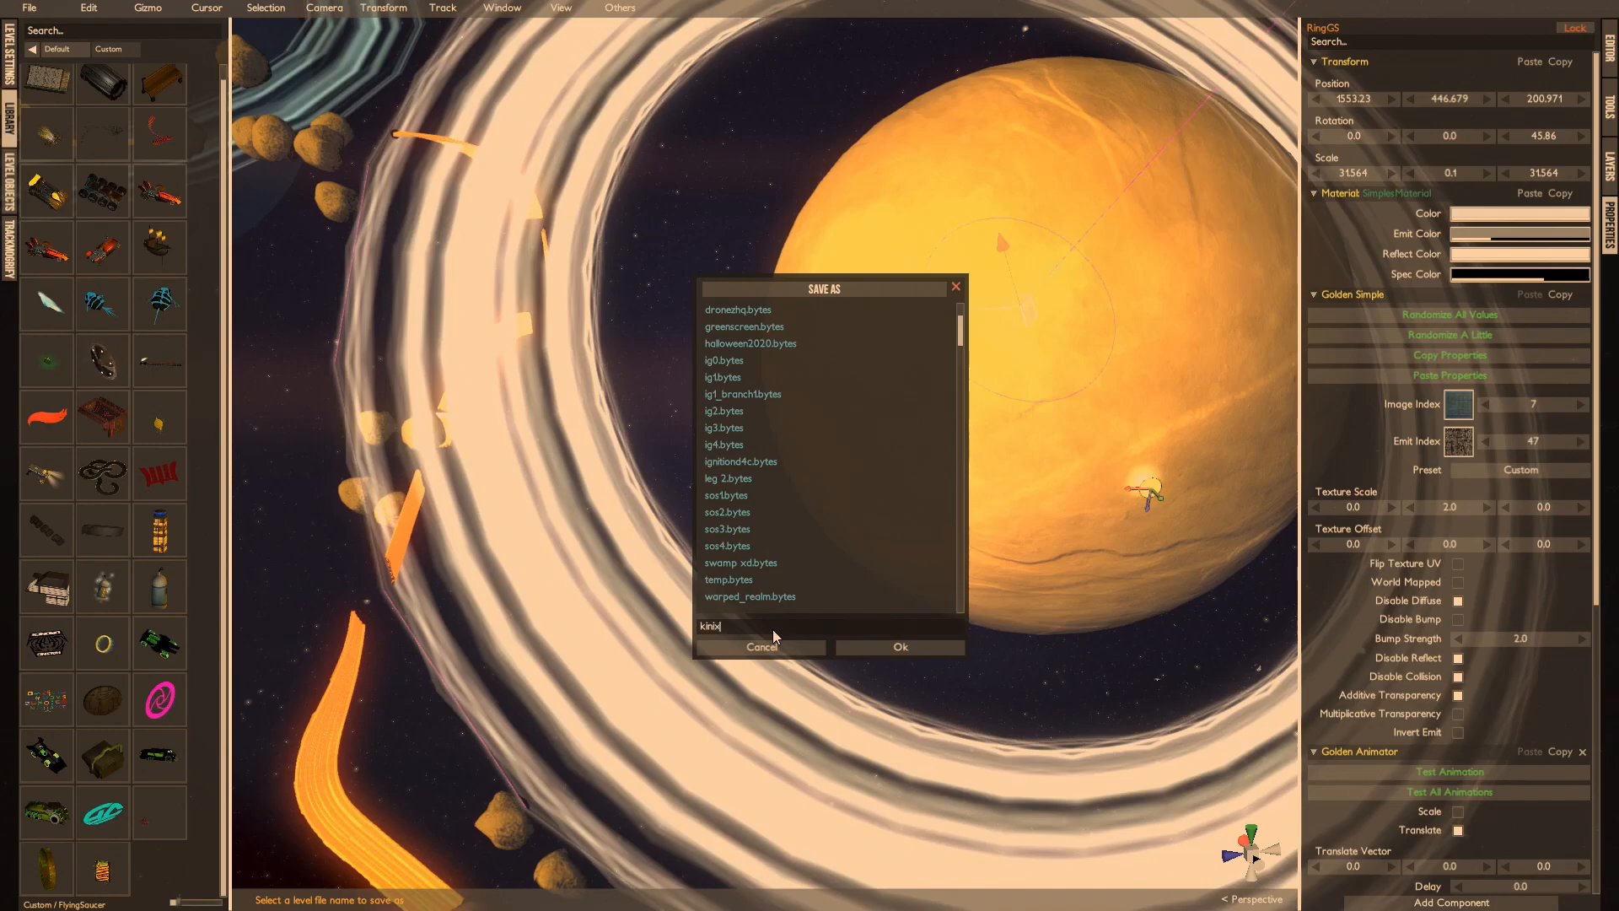
text(cosmic)
click(877, 647)
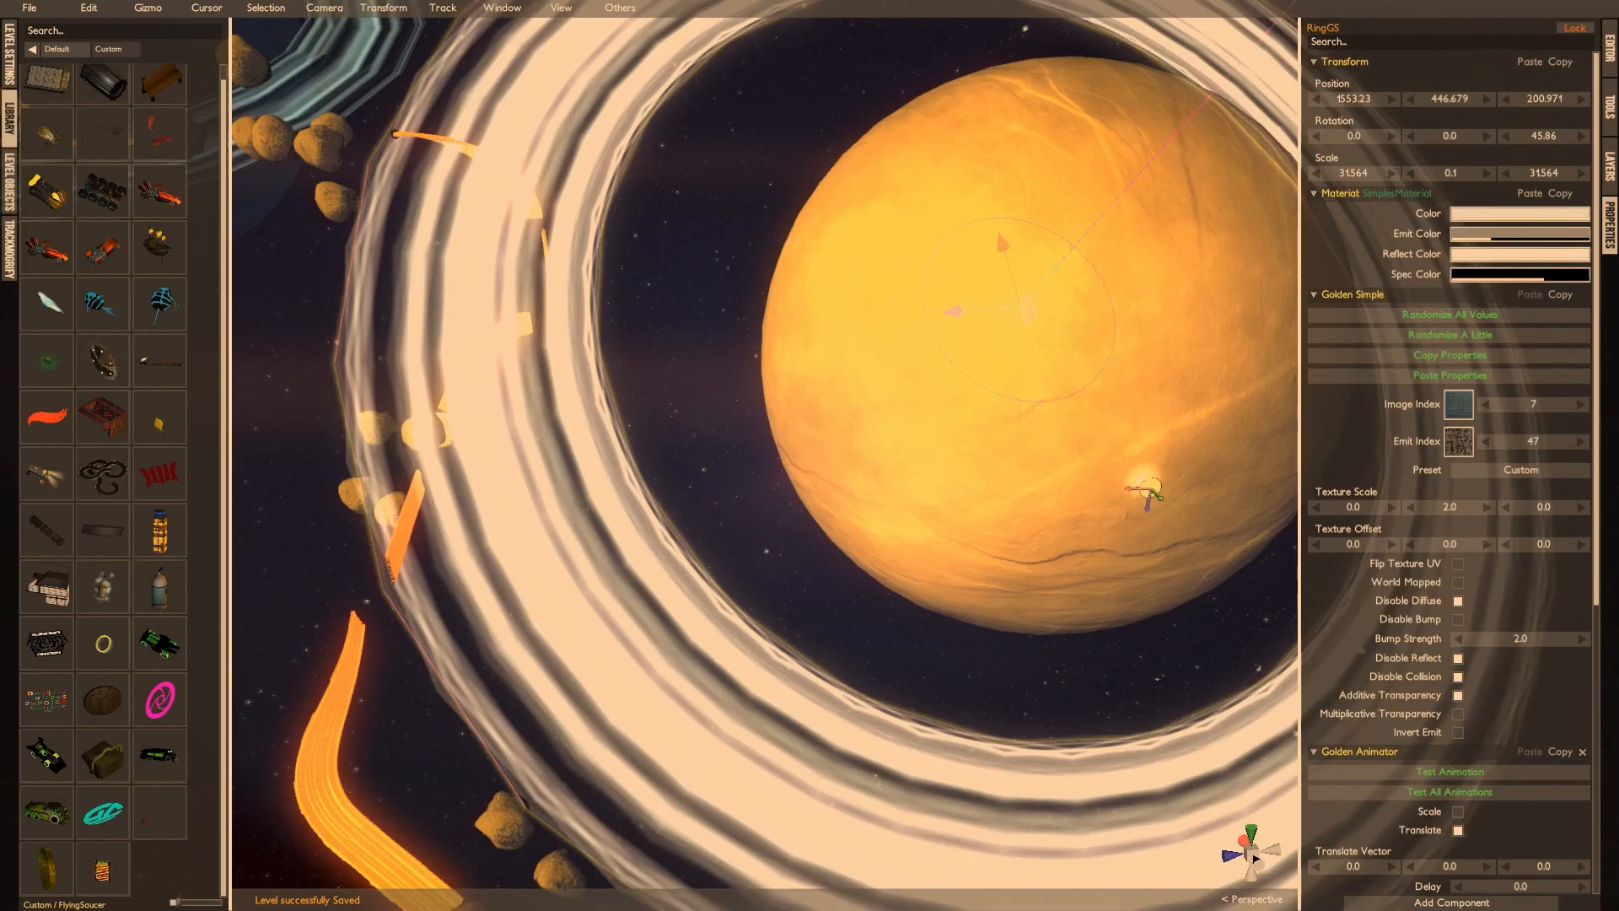
Step: Switch to File Explorer and copy cosmicrealm.bytes from the creator's WorkshopLevels subfolder into the MyLevels folder
key(alt+Tab)
key(BackSpace)
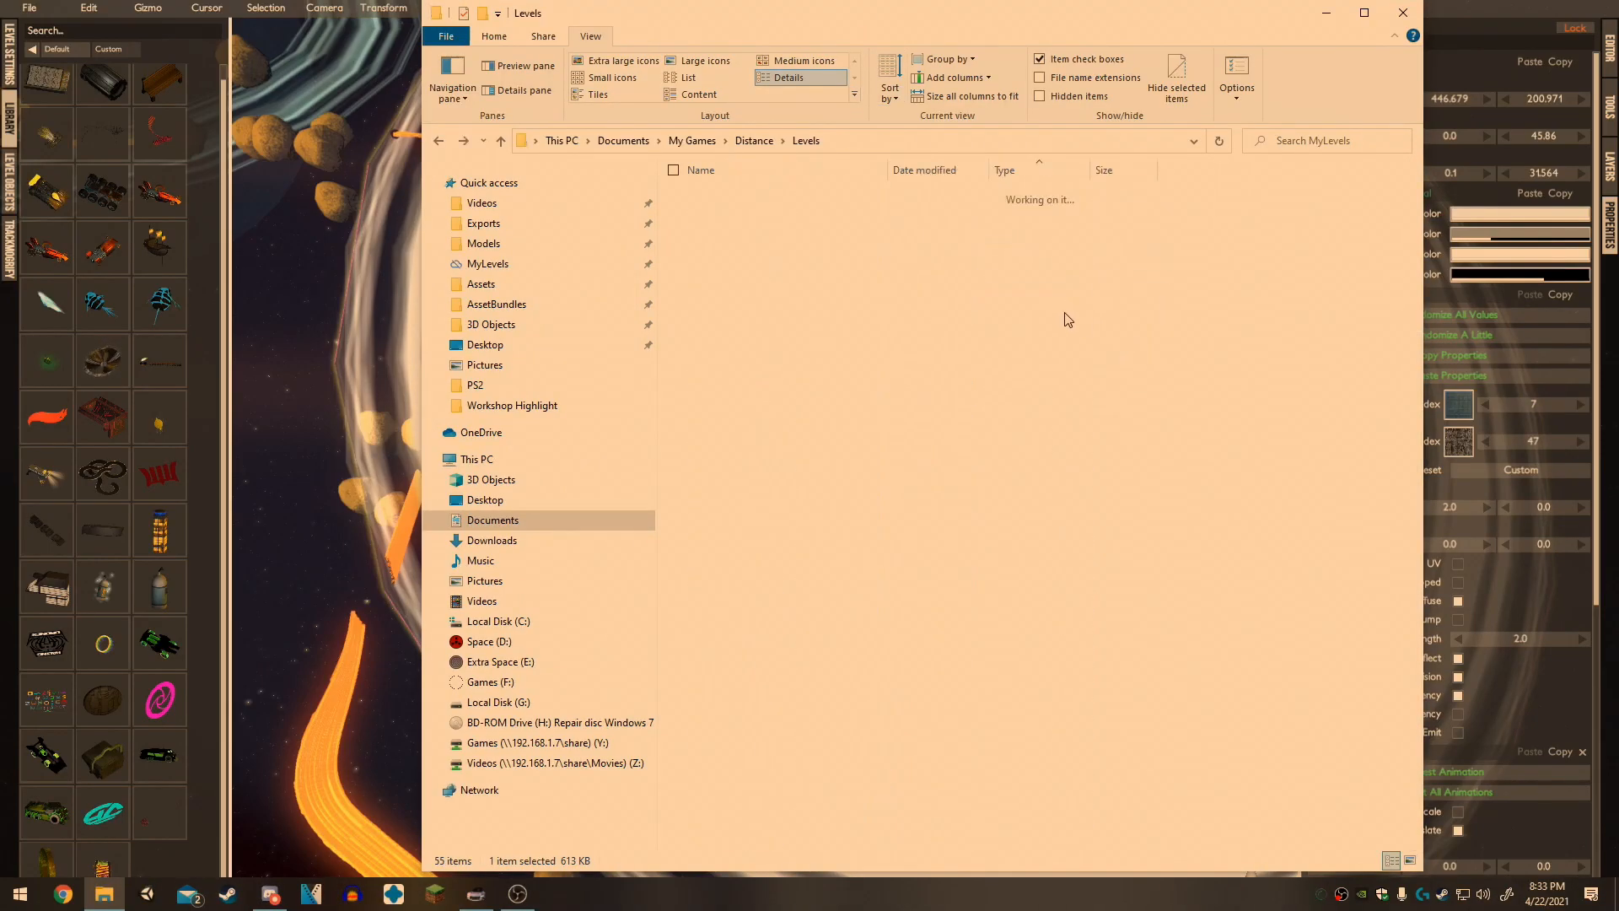
double_click(784, 230)
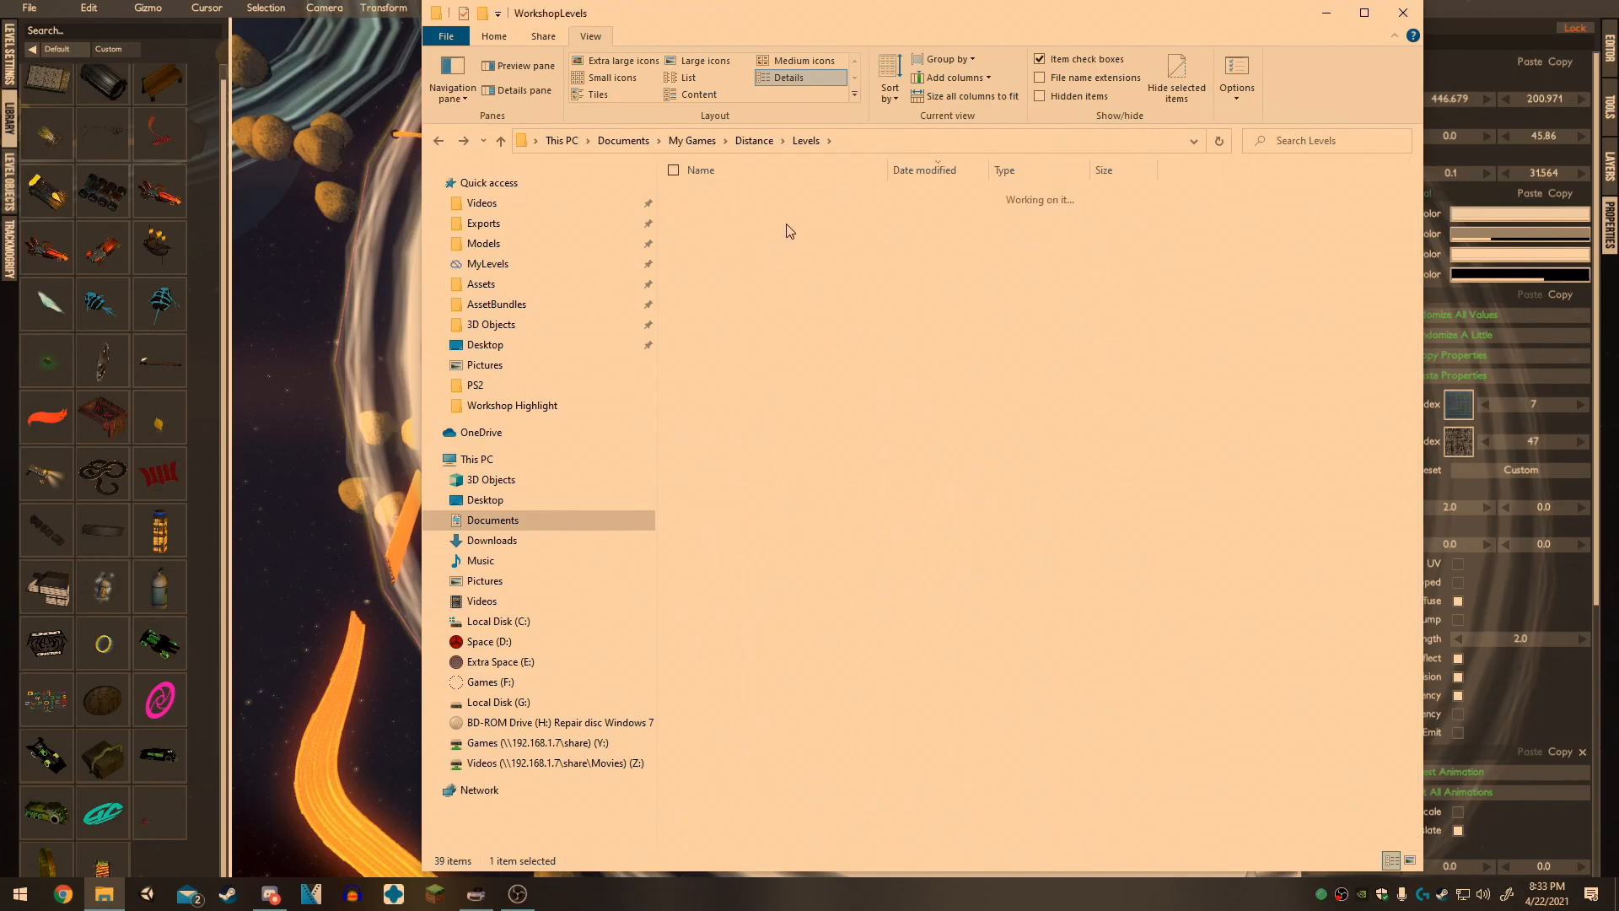
click(788, 230)
double_click(788, 230)
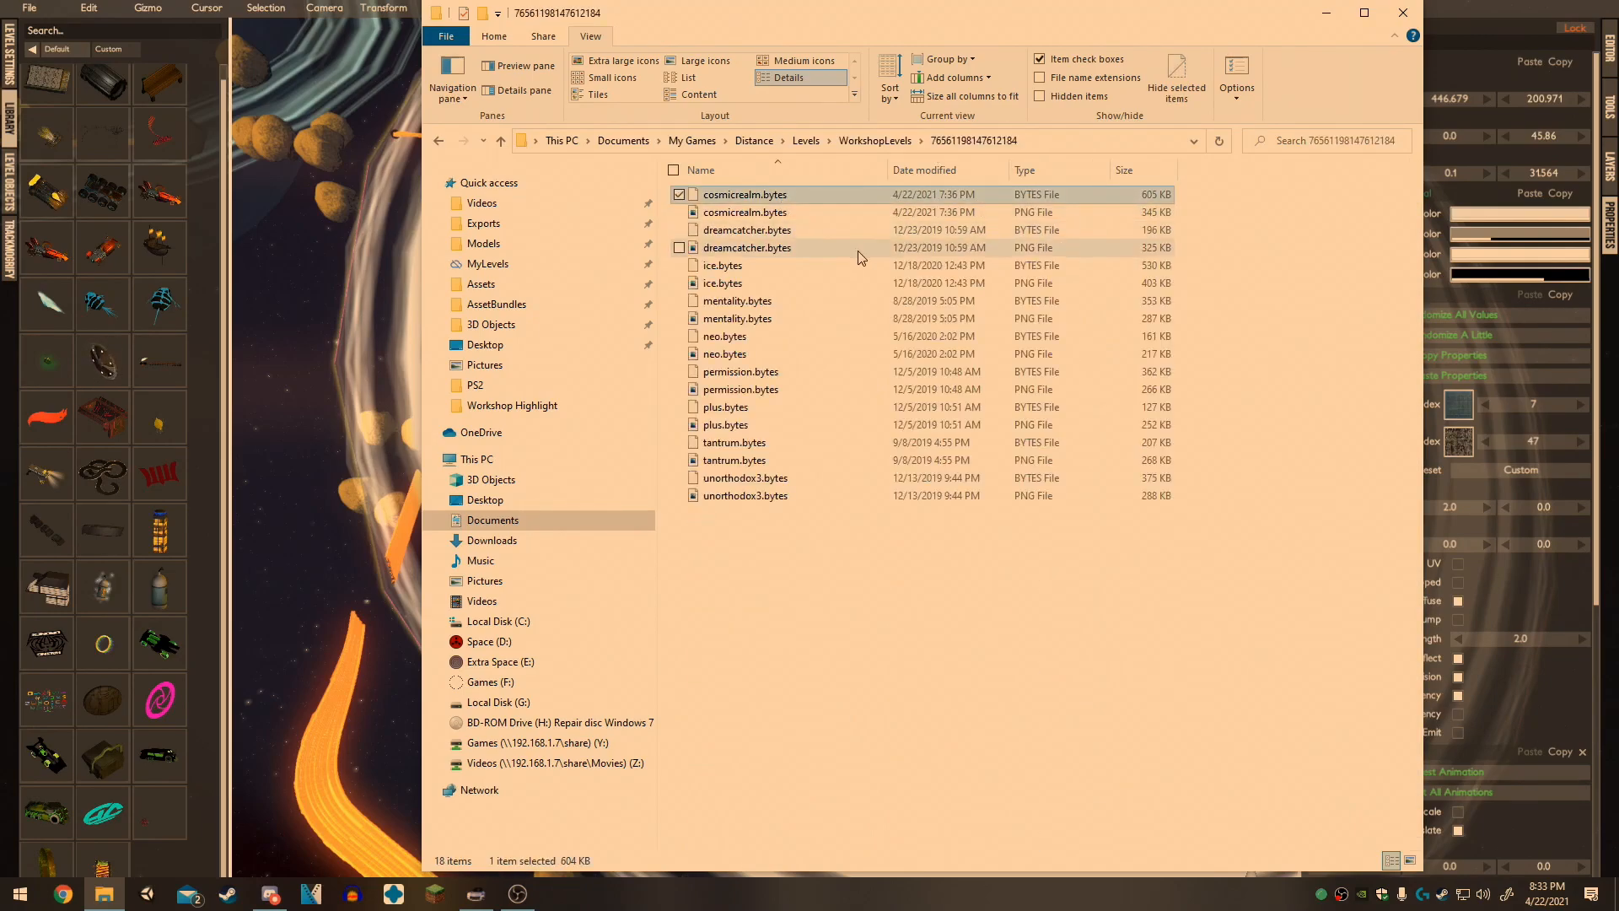
click(795, 142)
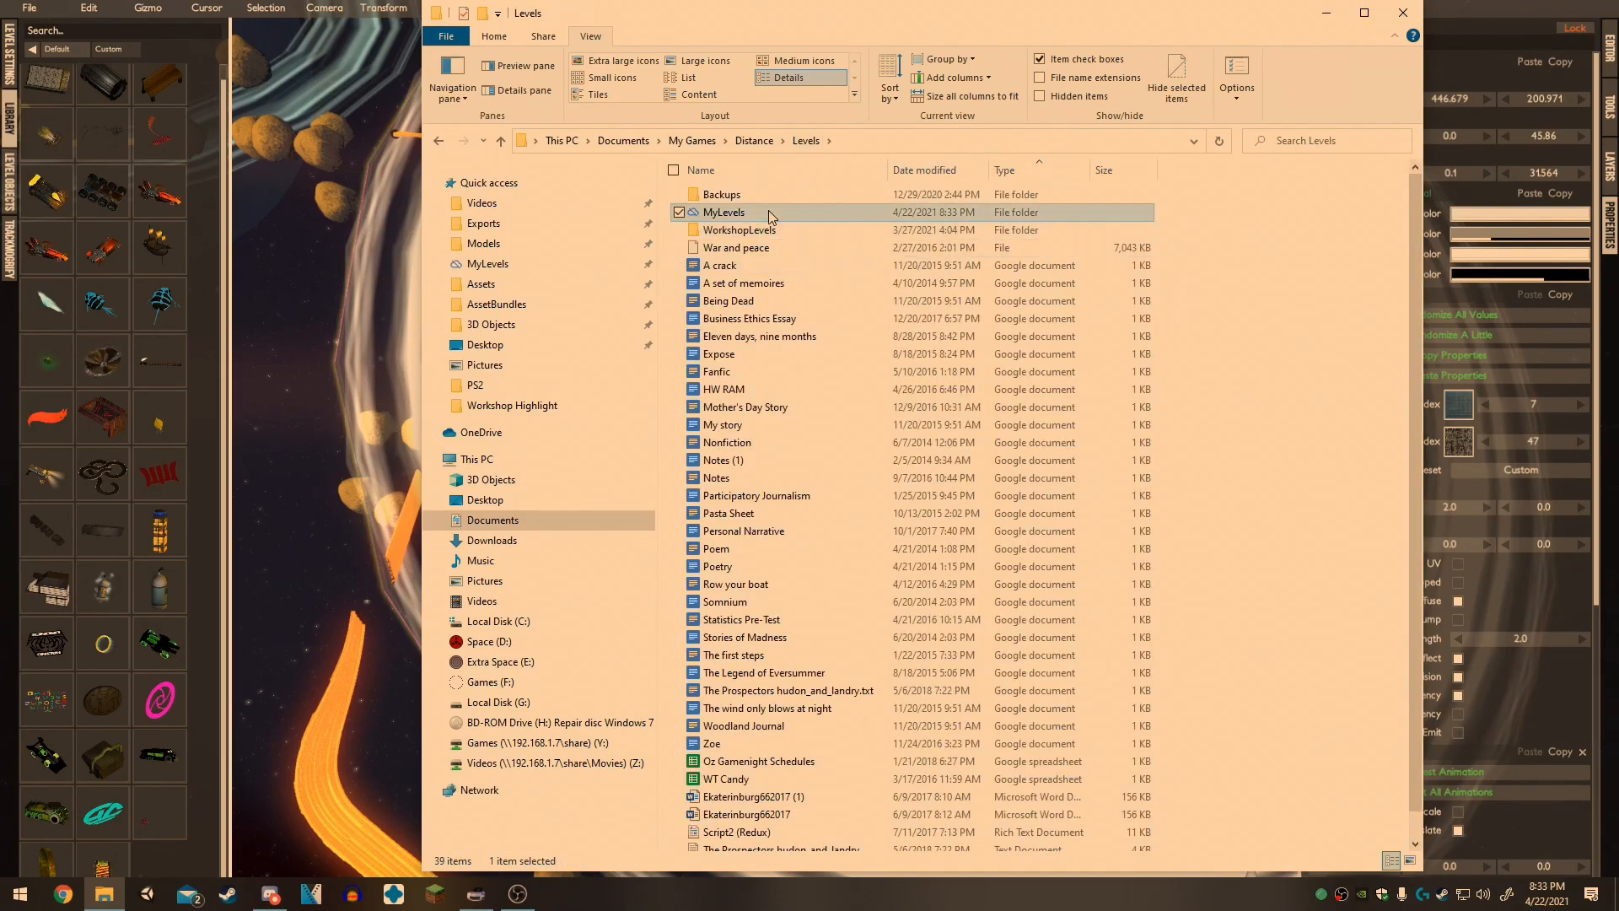
double_click(767, 210)
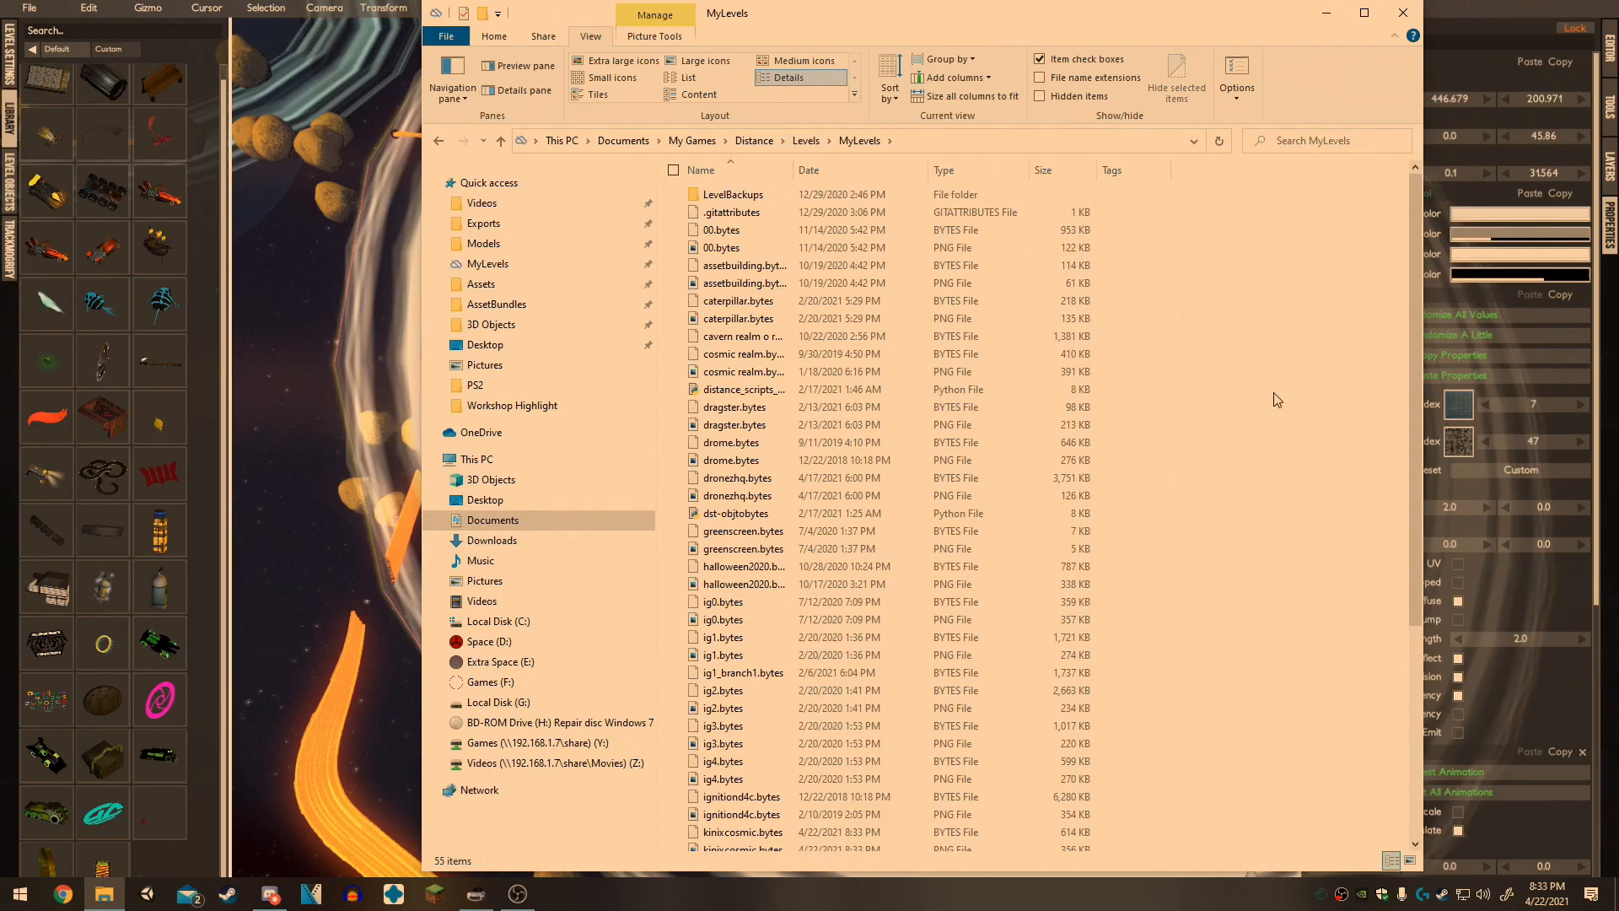
key(ctrl+v)
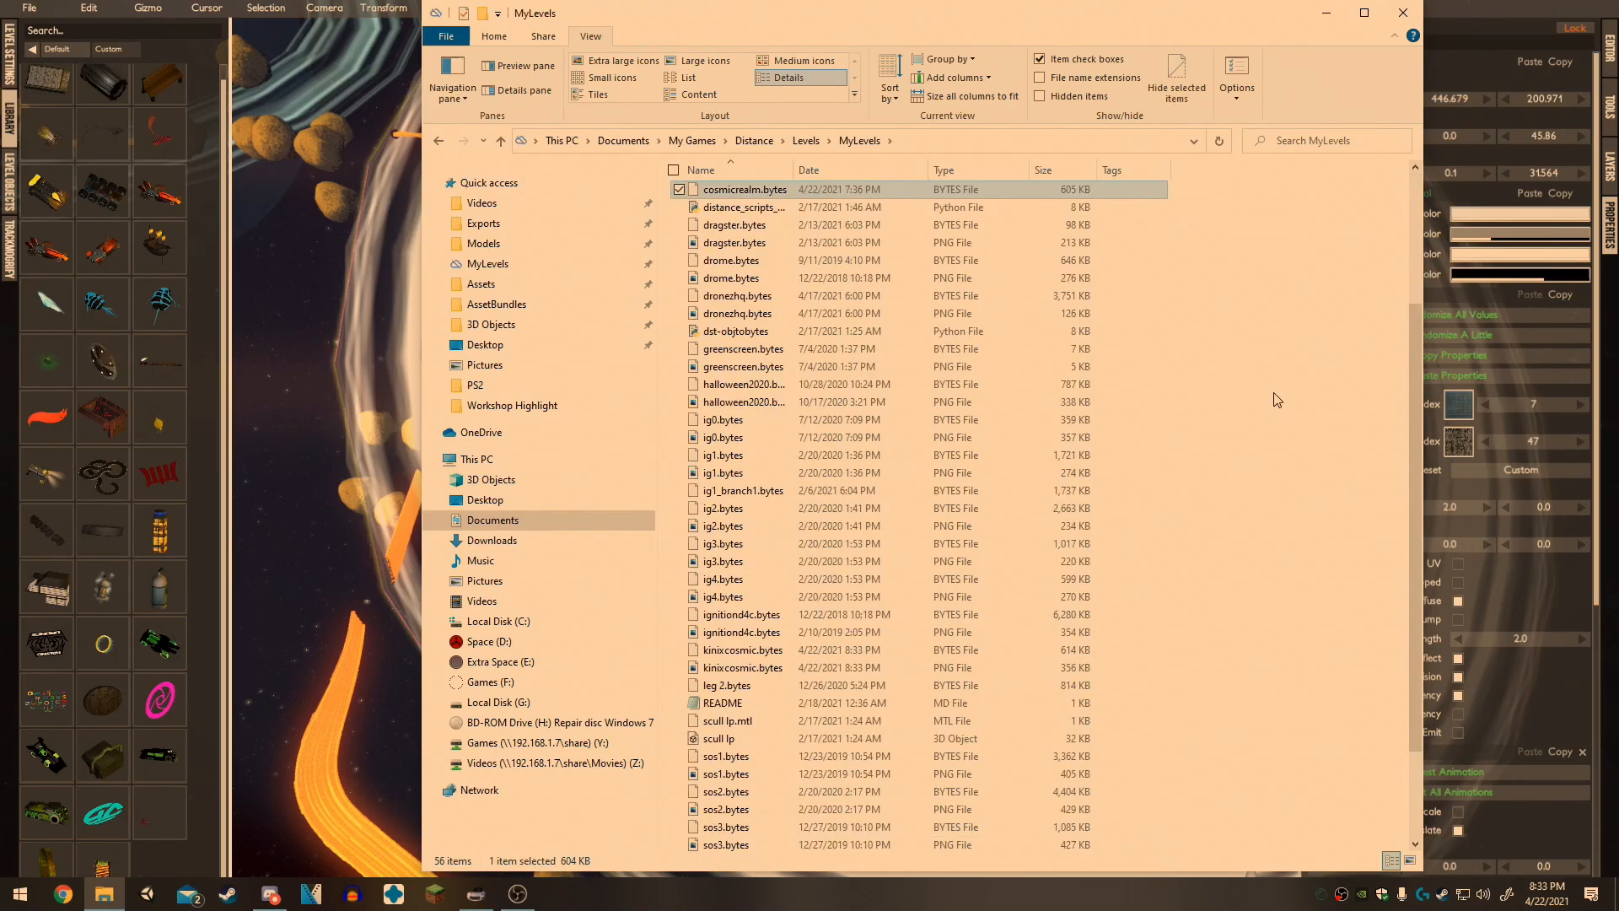
Step: Permanently delete the temp.bytes level file from the MyLevels folder
click(976, 497)
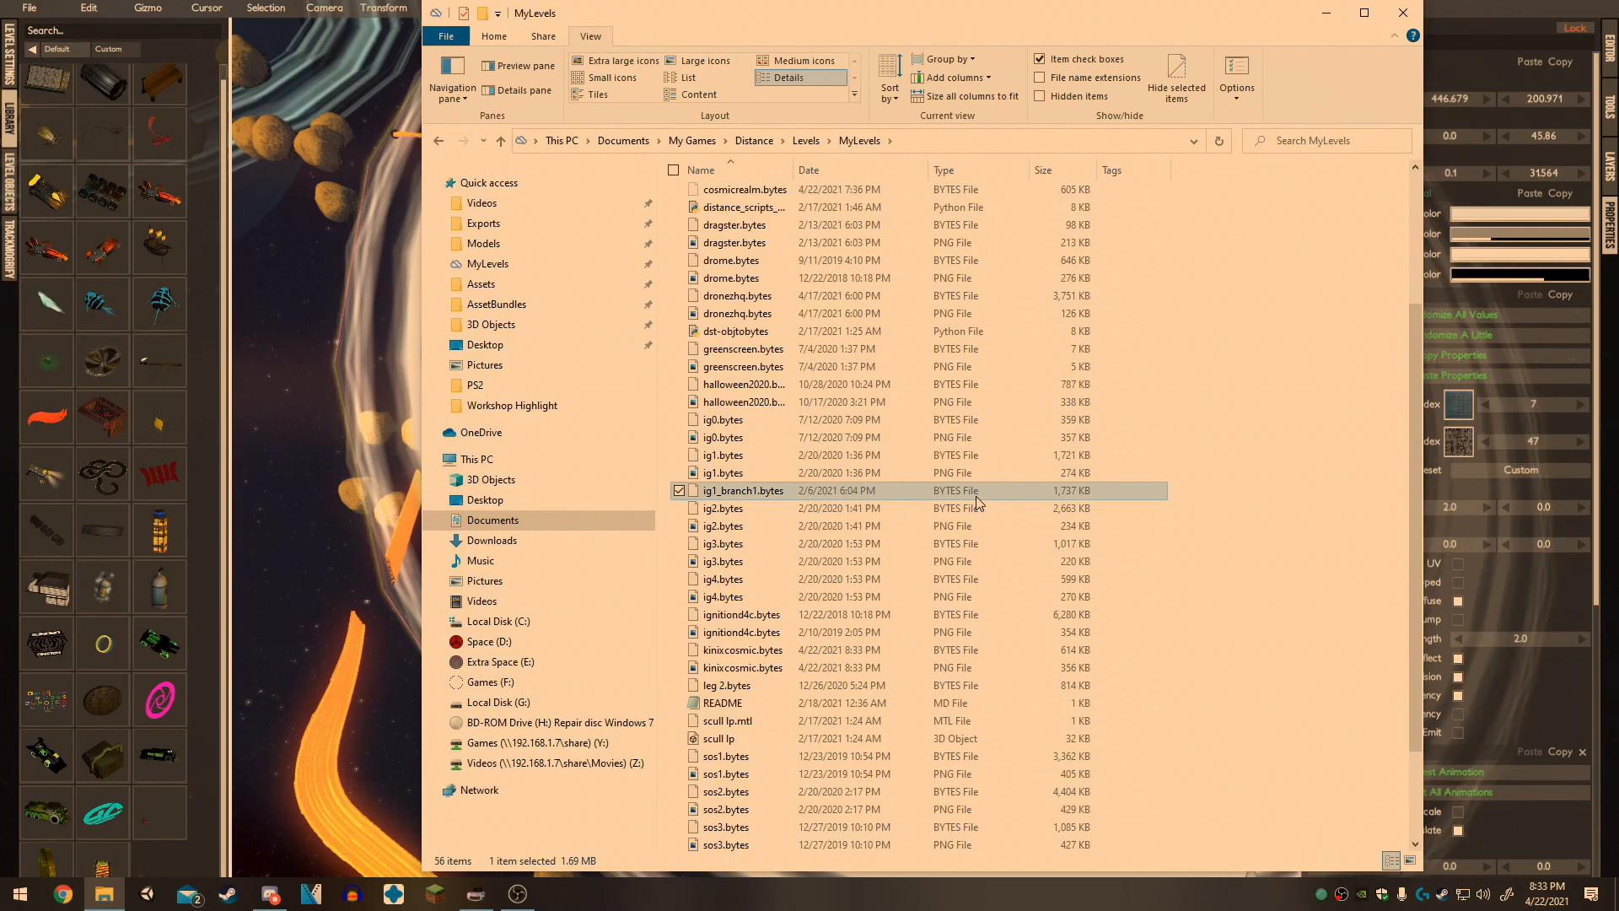
key(t)
key(Delete)
key(Return)
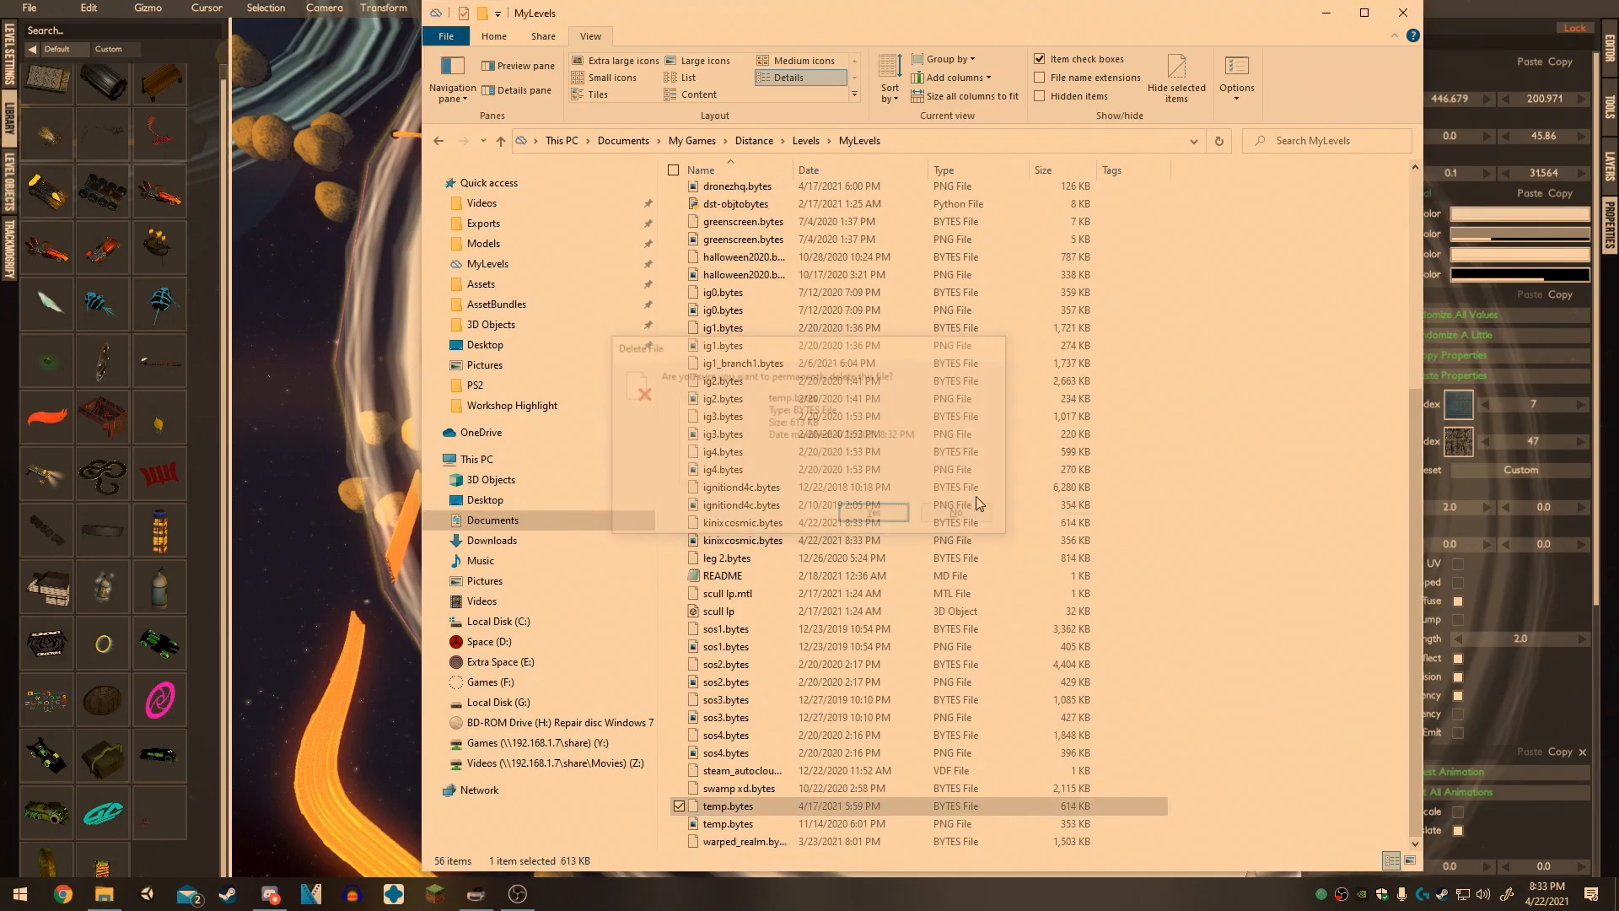
Step: Rename the copied cosmicrealm.bytes level file in MyLevels as temp.bytes
key(c)
key(o)
key(s)
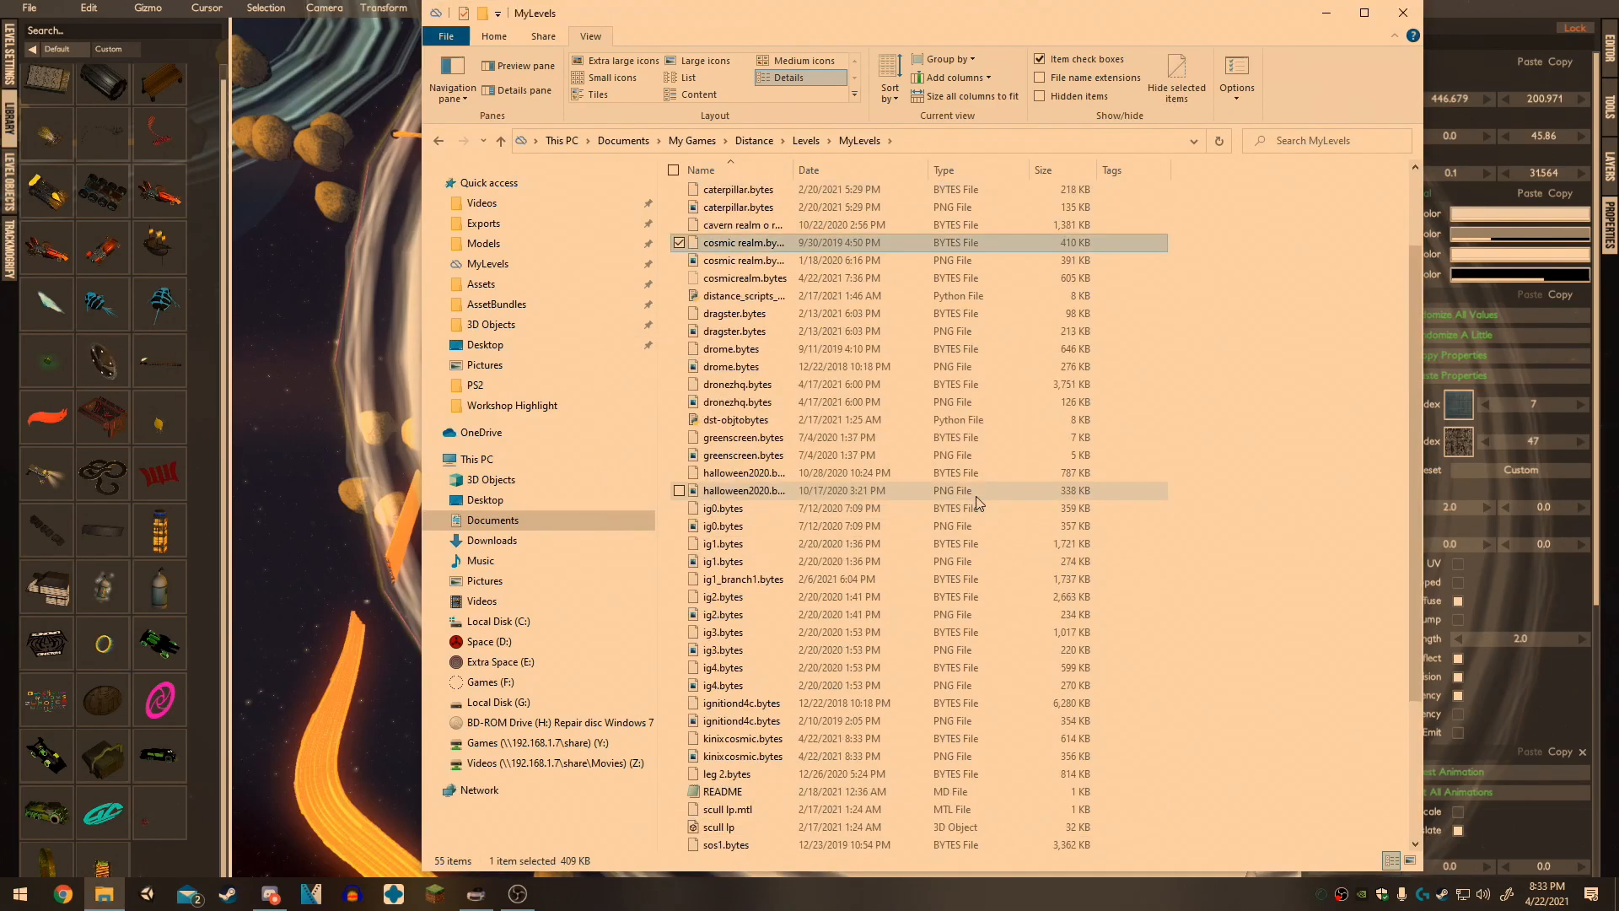
key(Down)
key(Down)
key(Menu)
text(mte)
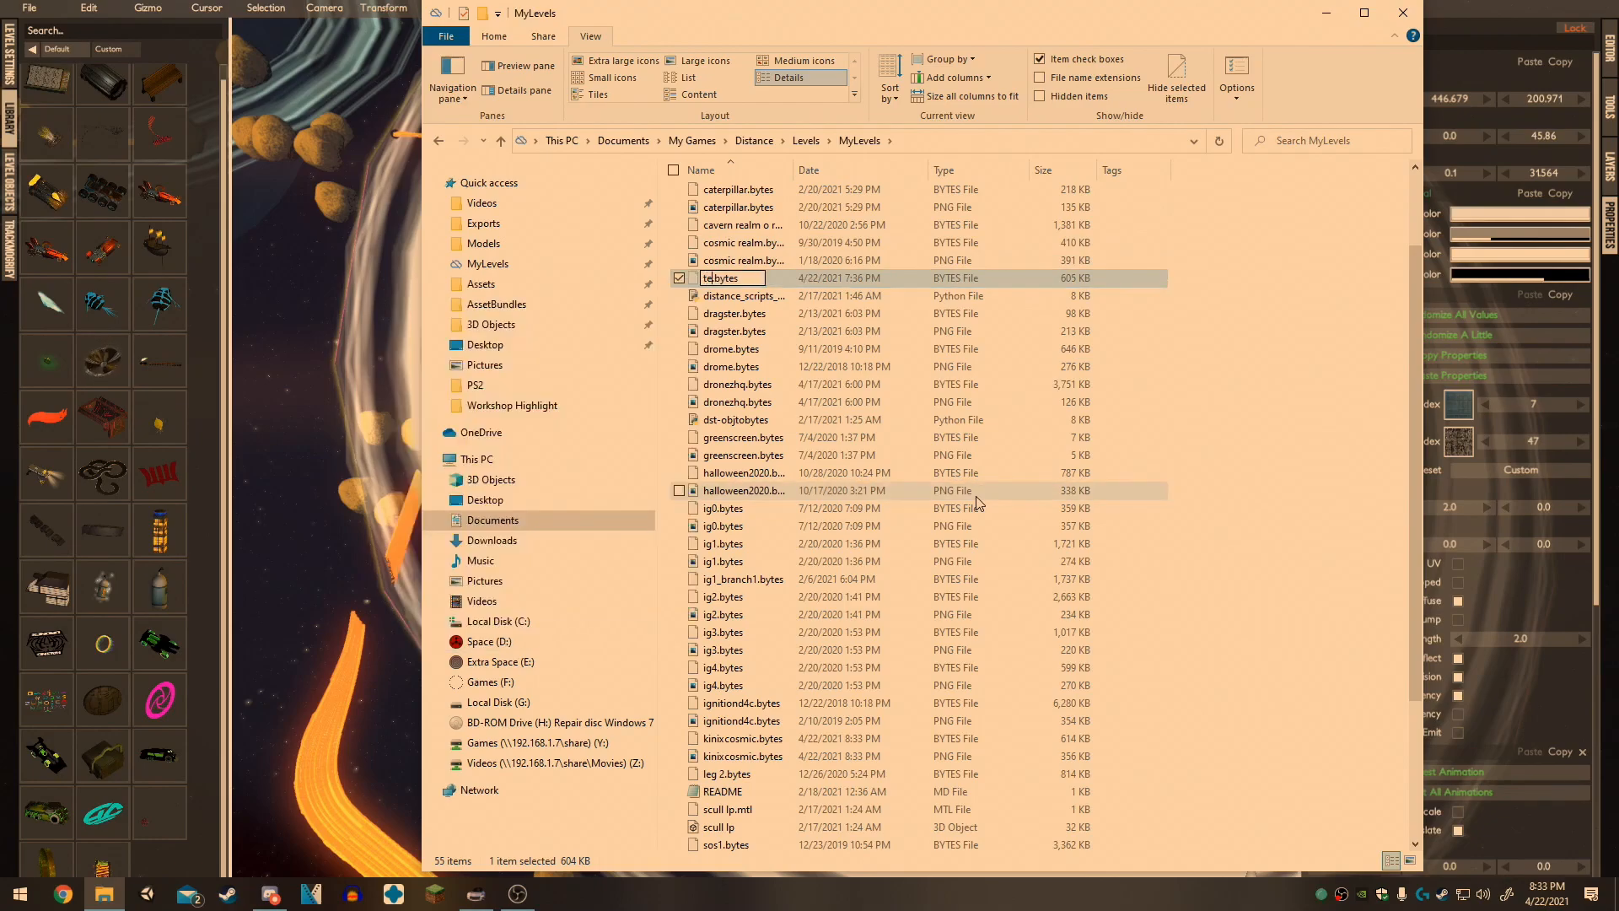
text(mp)
key(Return)
Step: Switch back to the Distance level editor and open the level temp.bytes
click(321, 415)
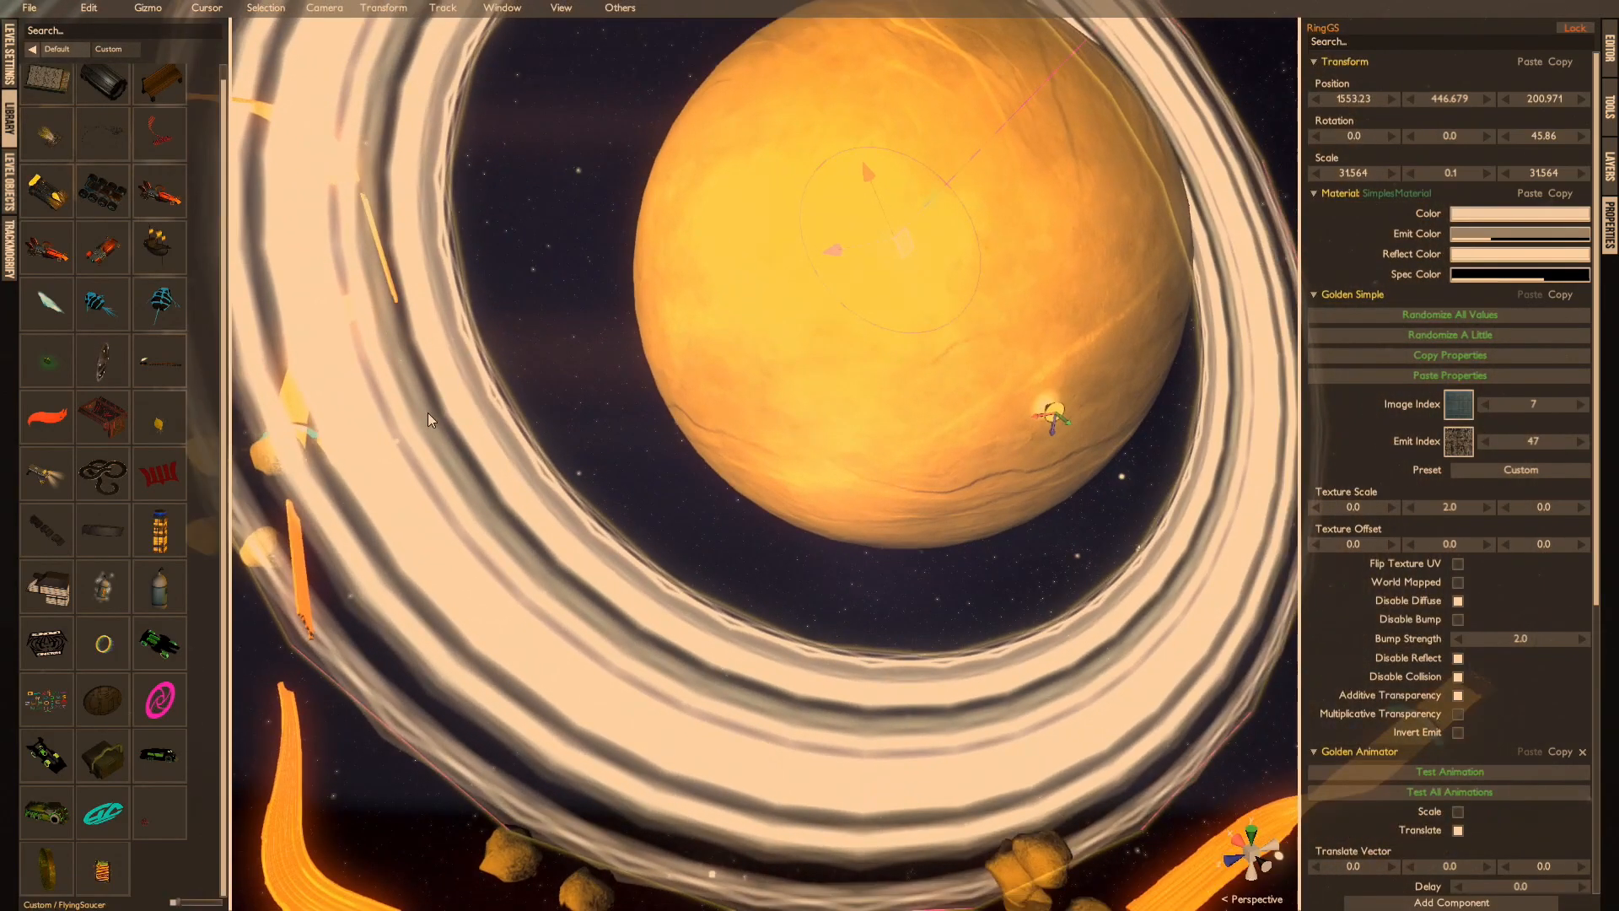
key(ctrl+o)
double_click(854, 597)
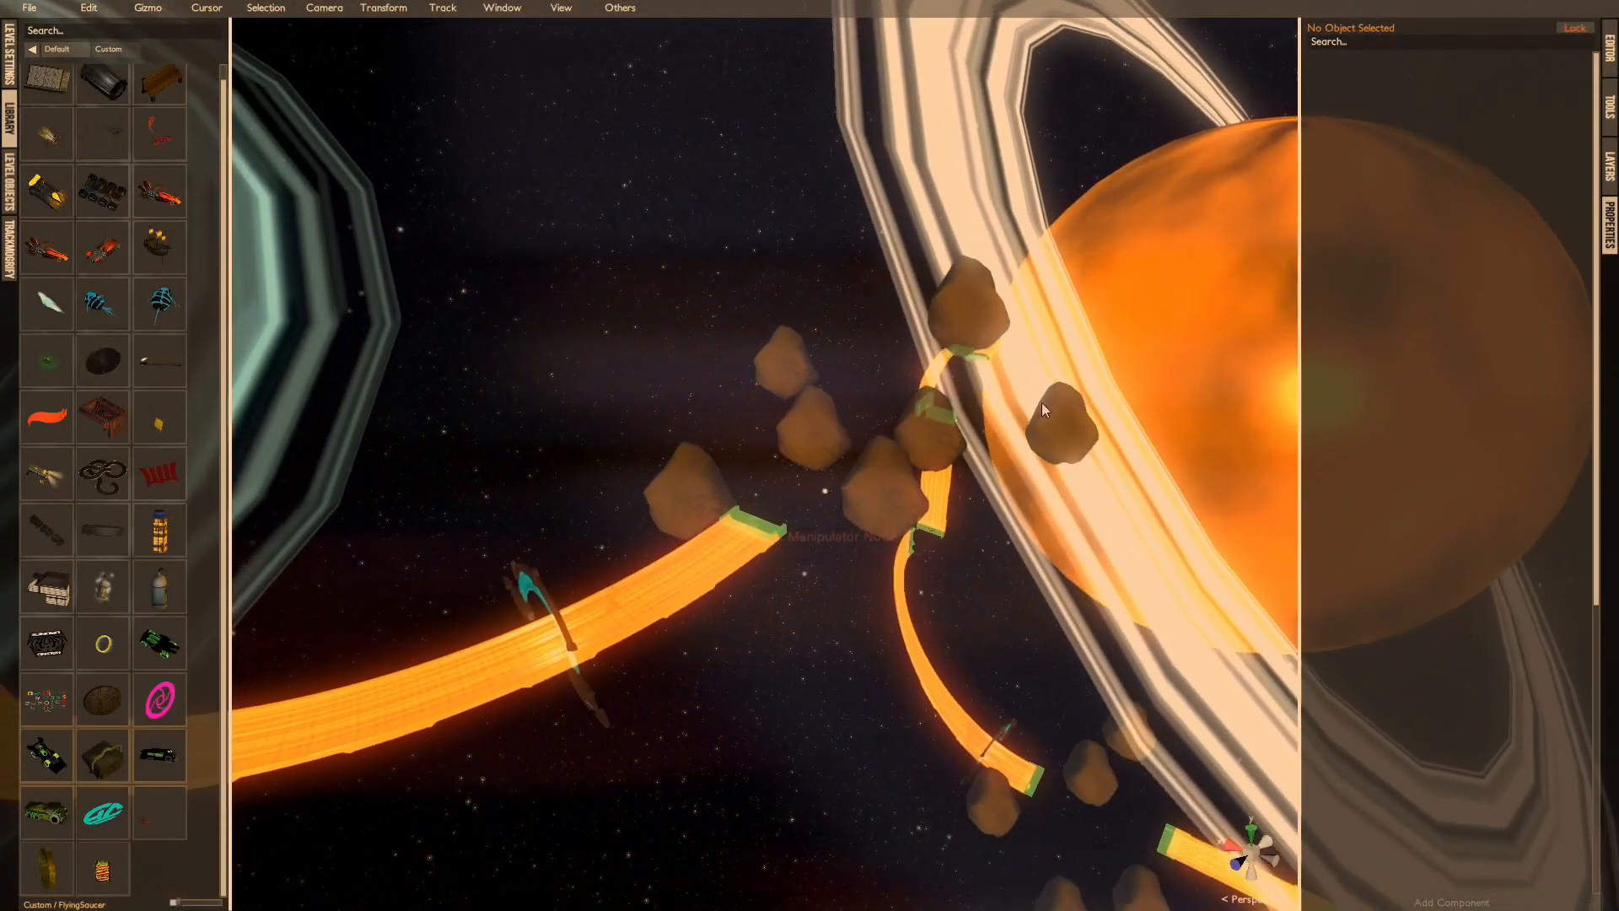
Step: Get a close view of the orange road's end beside the asteroids and disable the track manipulator nodes
click(740, 530)
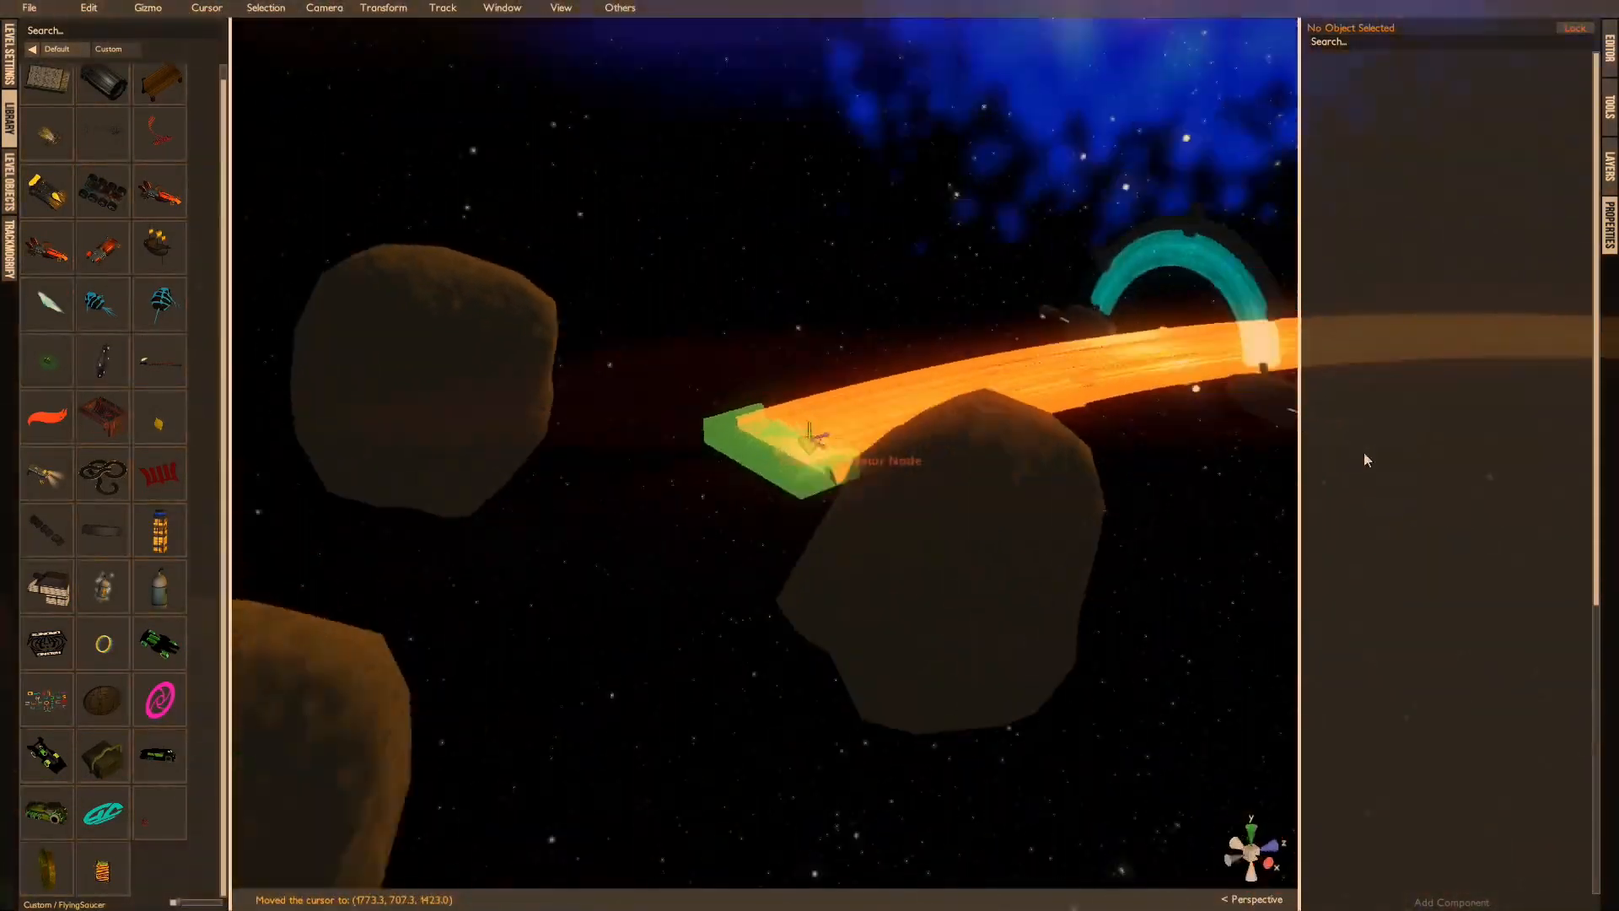
scroll(1174, 452, up, 3)
key(n)
scroll(923, 477, up, 3)
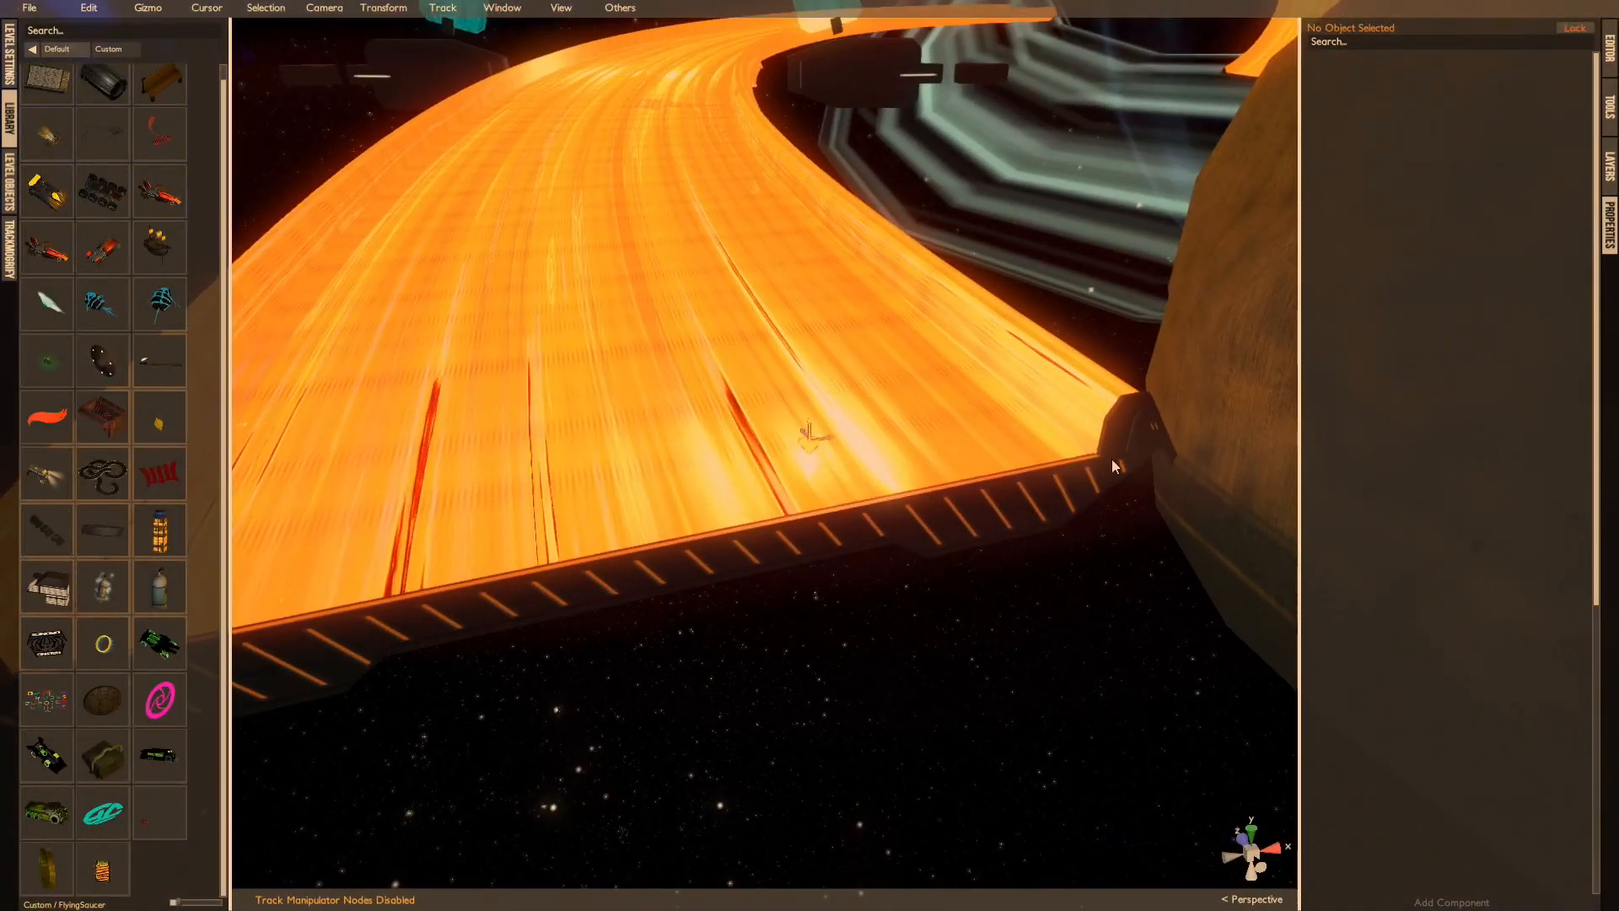
scroll(1017, 524, up, 2)
scroll(895, 648, down, 3)
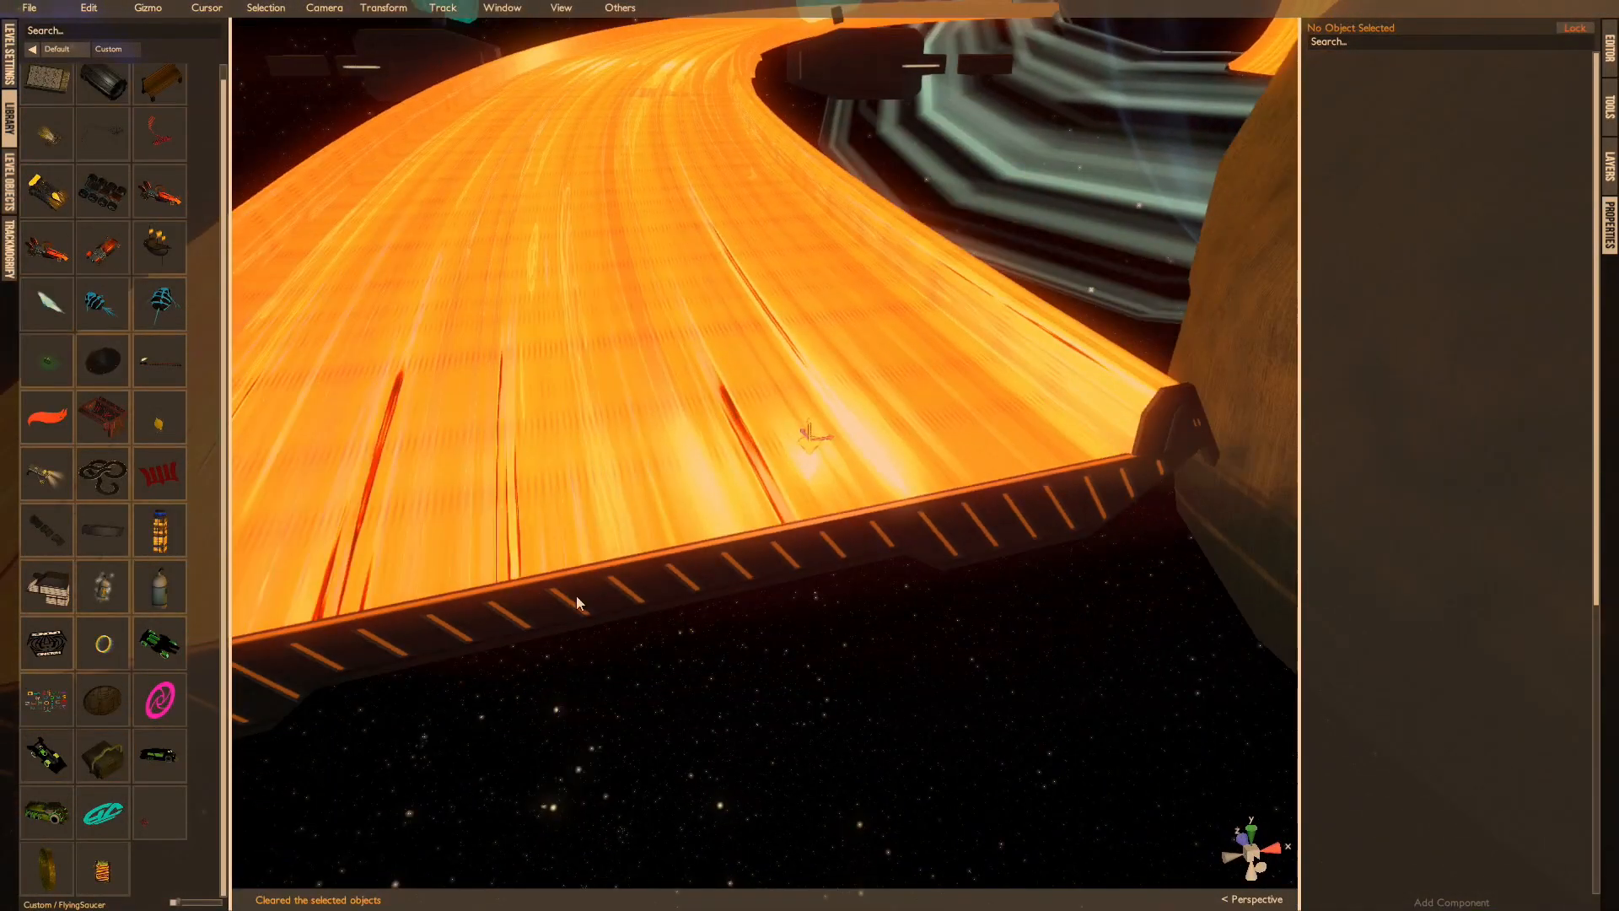
Step: Unfreeze the Default layer, then select the orange spline road and open its emit color
click(1609, 166)
click(1329, 49)
click(666, 356)
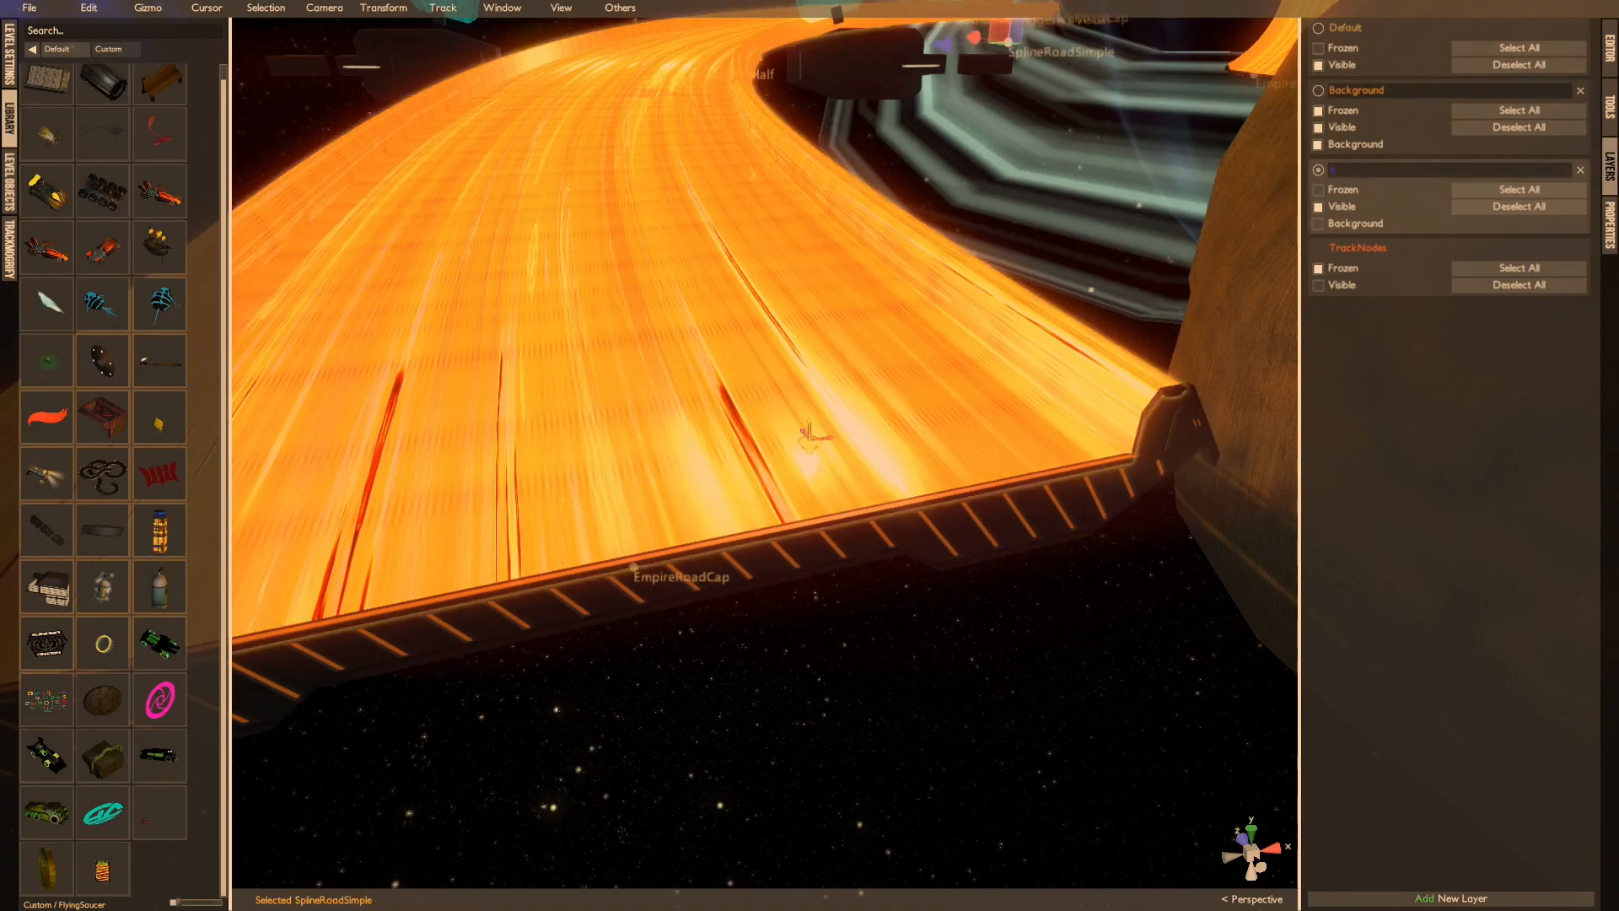
click(1609, 223)
click(1442, 240)
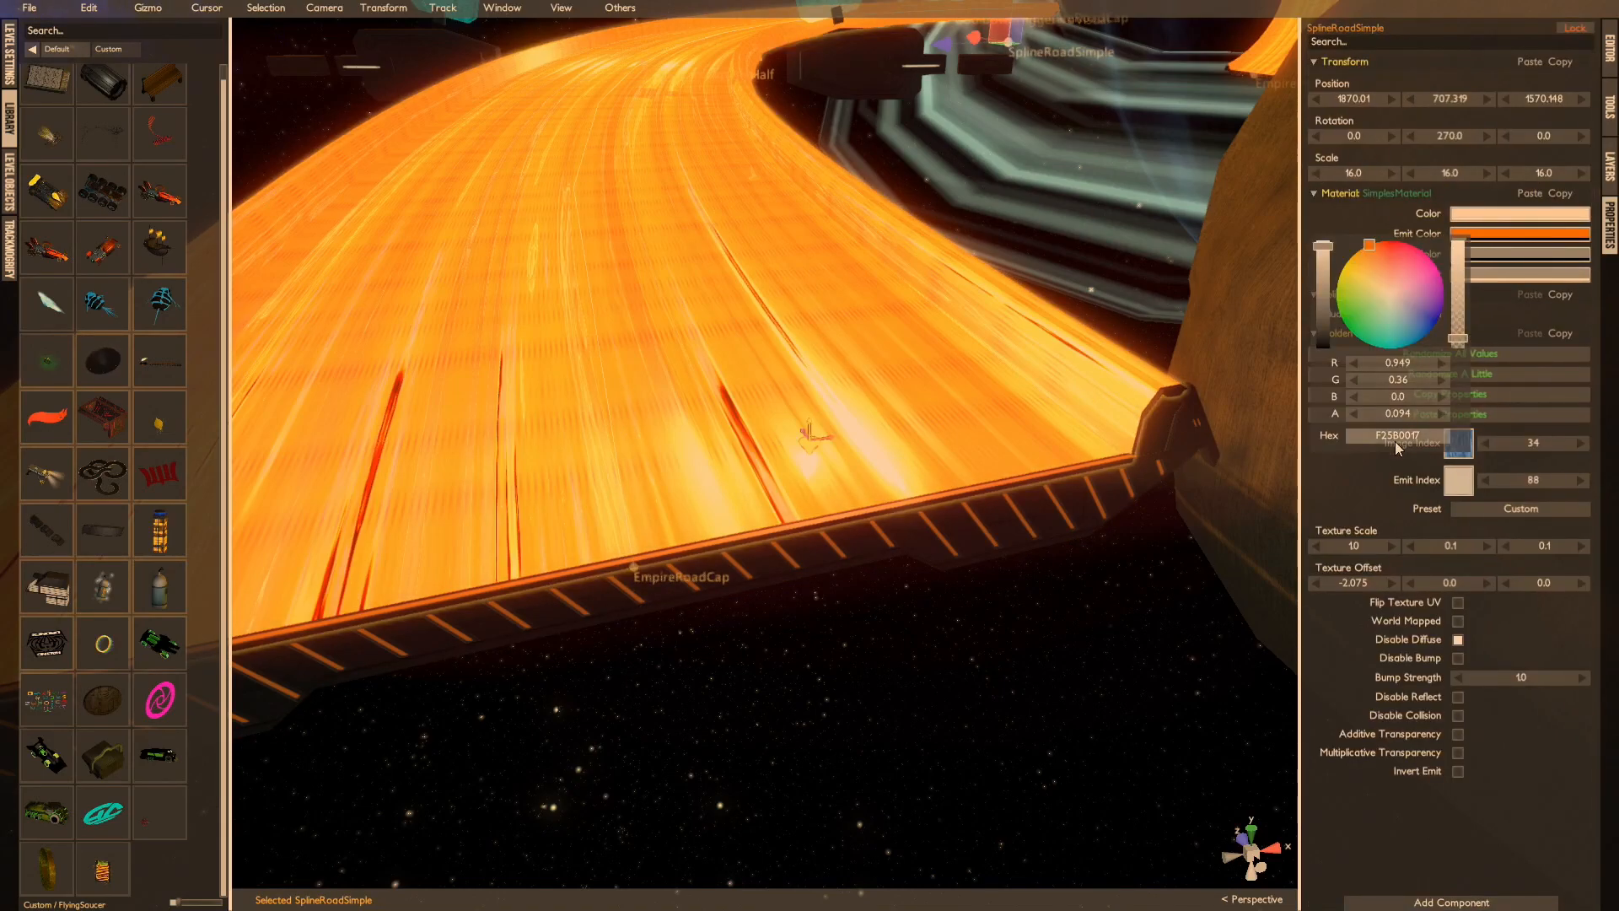
Step: Select the road's end cap, check its panel colors and raise the alpha of its light strip's emit color
click(817, 545)
click(1506, 233)
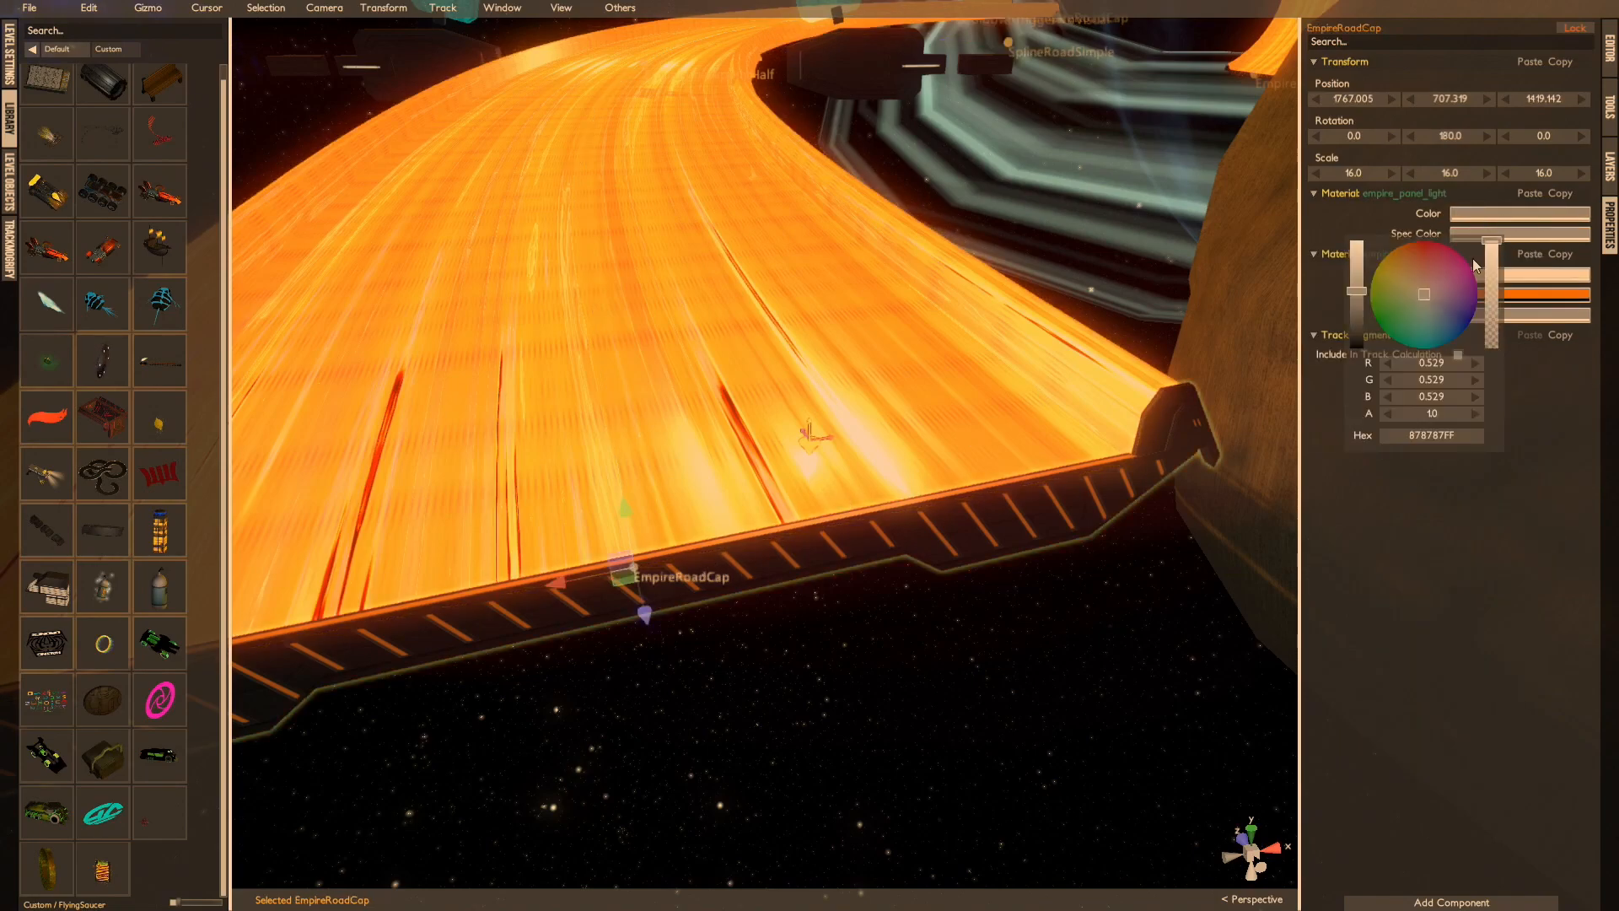
click(1475, 214)
click(1478, 214)
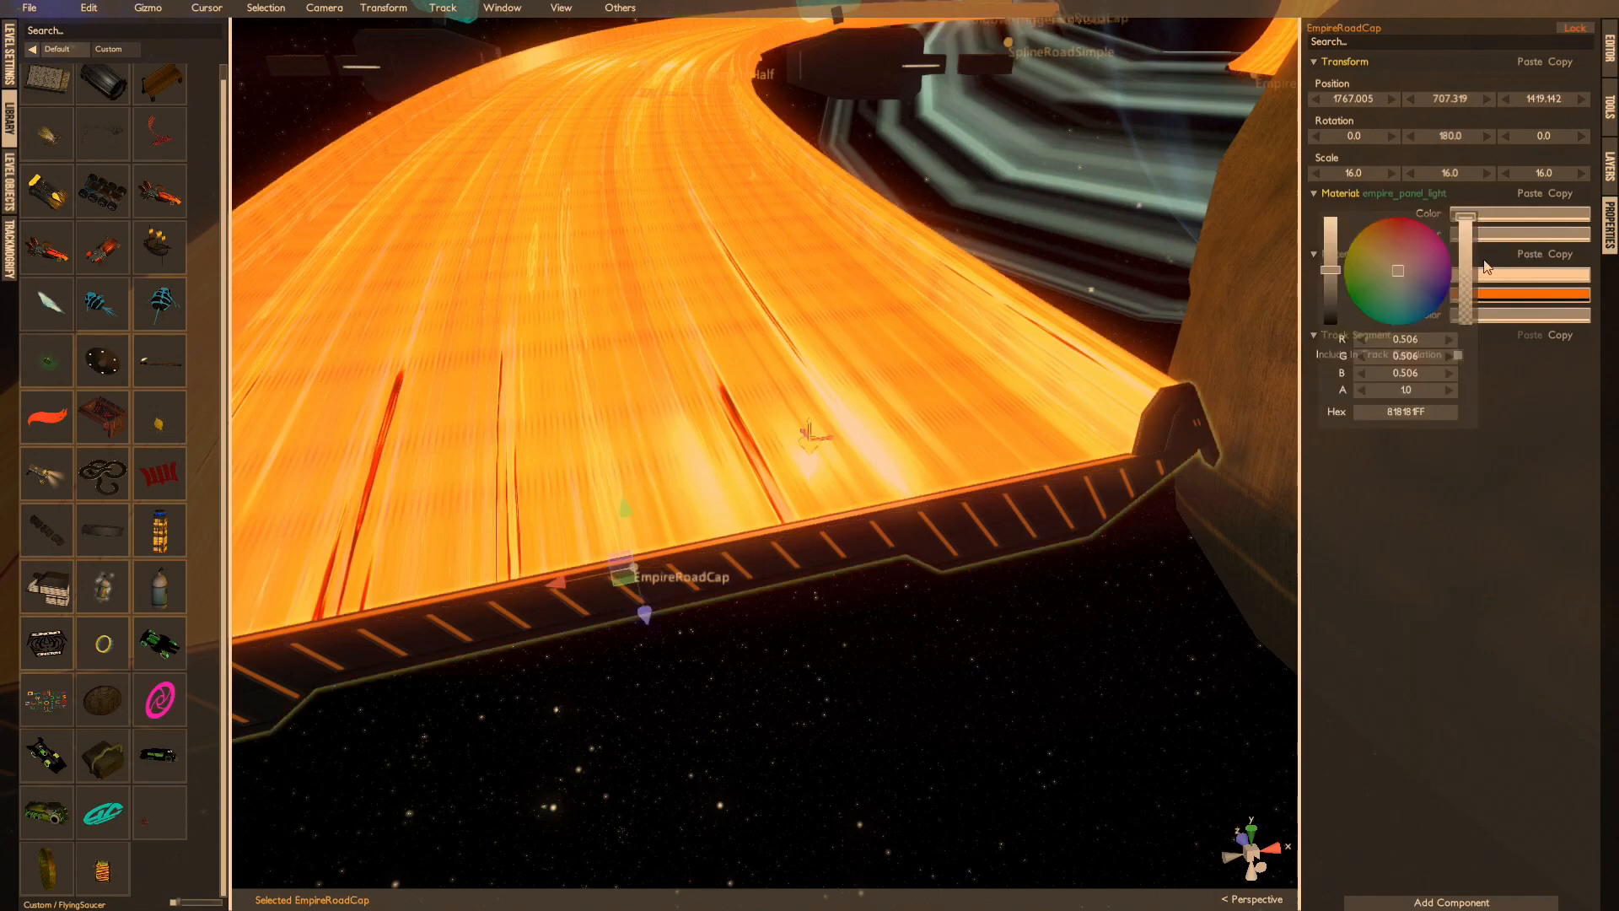
click(1510, 296)
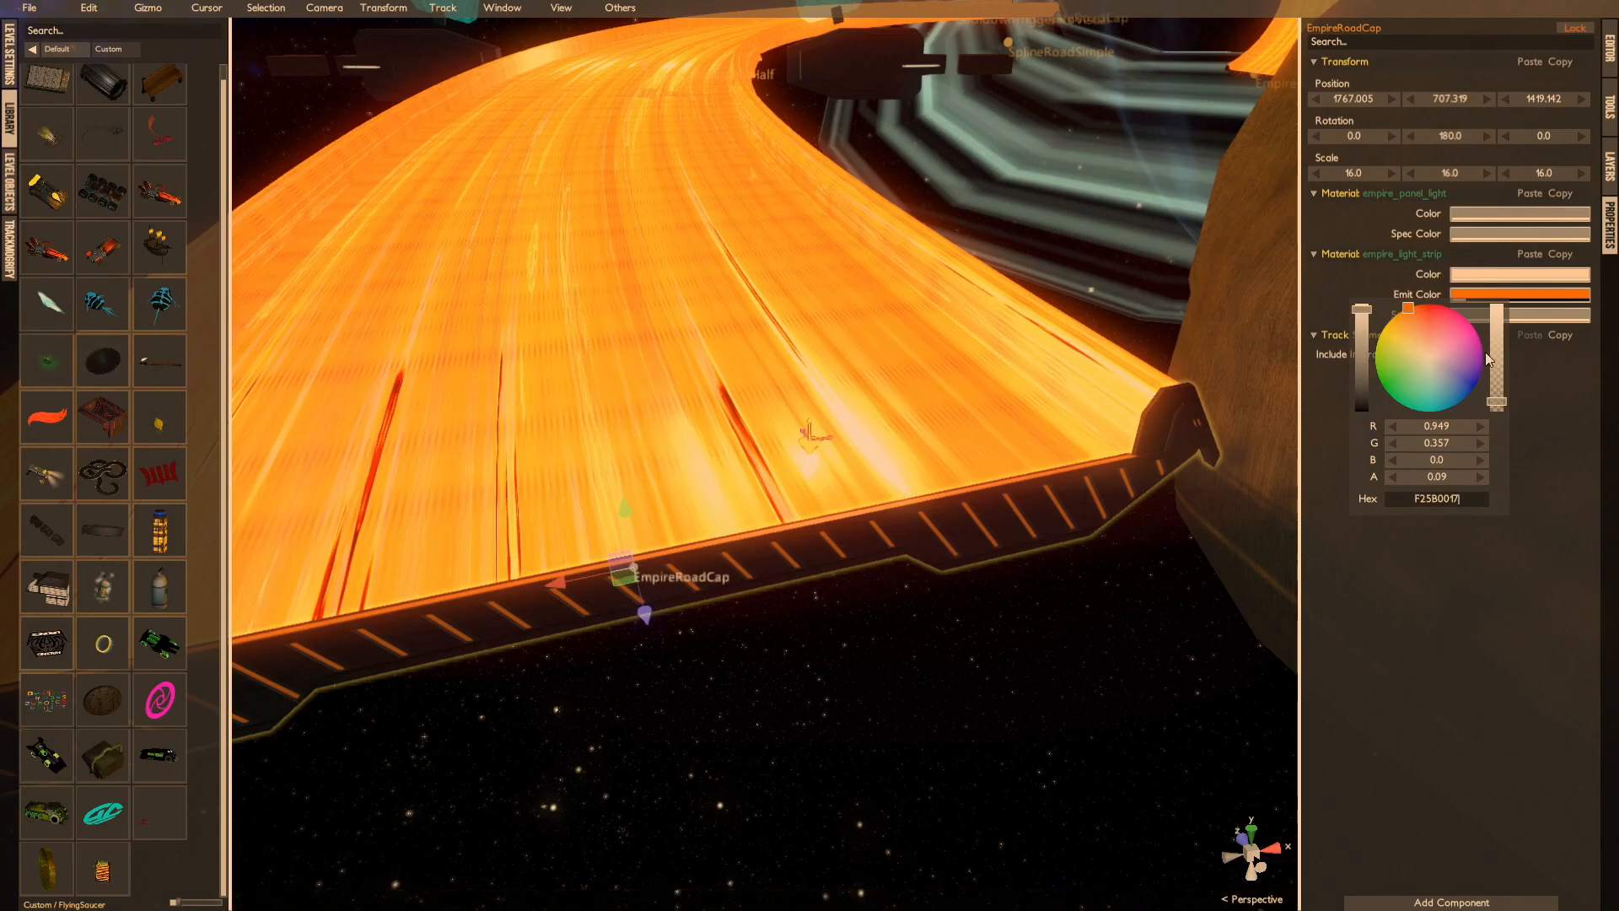
drag(1496, 401, 1394, 301)
Step: Clear the selection and examine the road end, the black hole, a nearby rock and the ringed planet
alt+drag(1138, 299, 999, 381)
click(998, 381)
scroll(997, 454, down, 3)
click(762, 147)
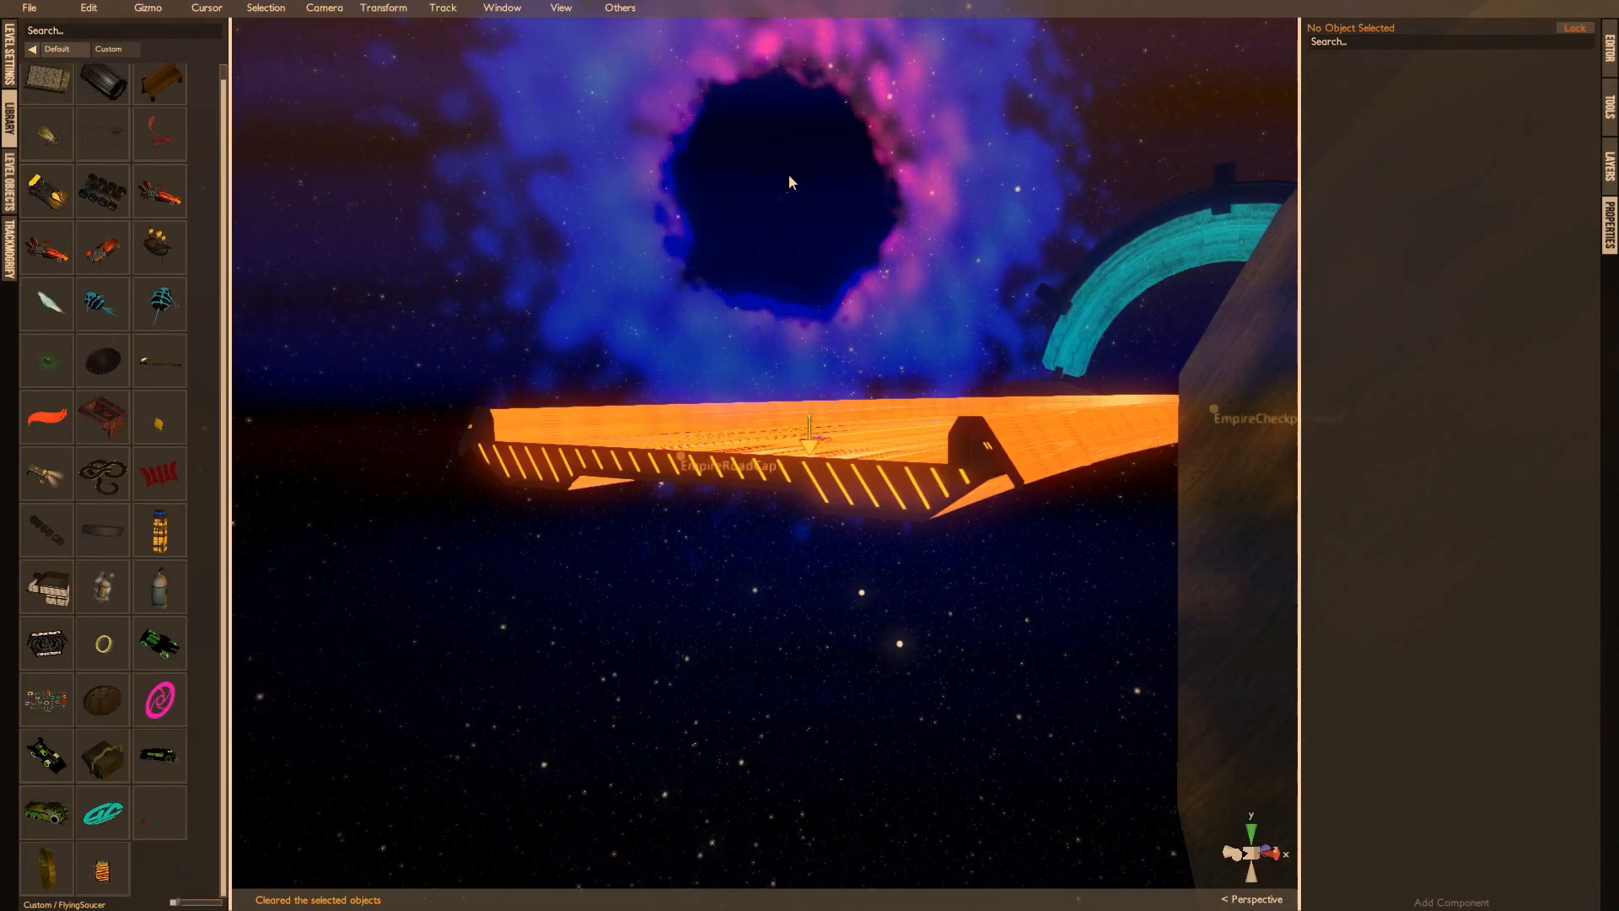
alt+drag(786, 172, 954, 183)
scroll(954, 182, down, 3)
click(884, 346)
alt+drag(1030, 387, 1156, 310)
middle_drag(1156, 311, 66, 202)
key(f)
middle_drag(1200, 407, 326, 181)
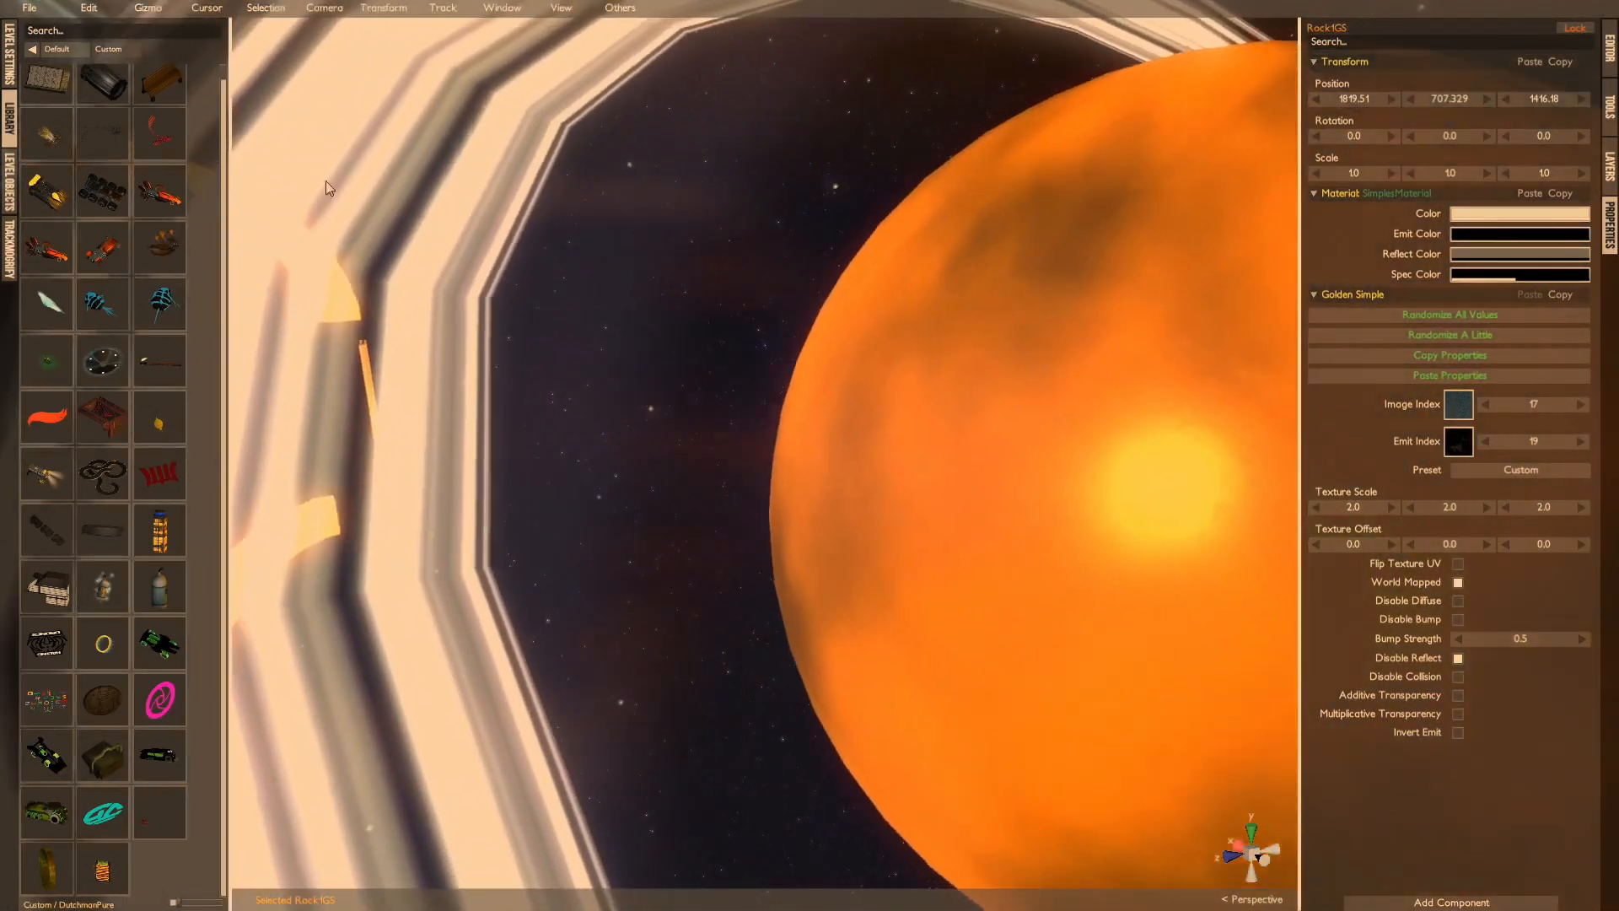
Step: Select the orange planet sphere to inspect its material and place the editor cursor on its surface
click(987, 467)
scroll(1012, 469, down, 3)
middle_click(1066, 473)
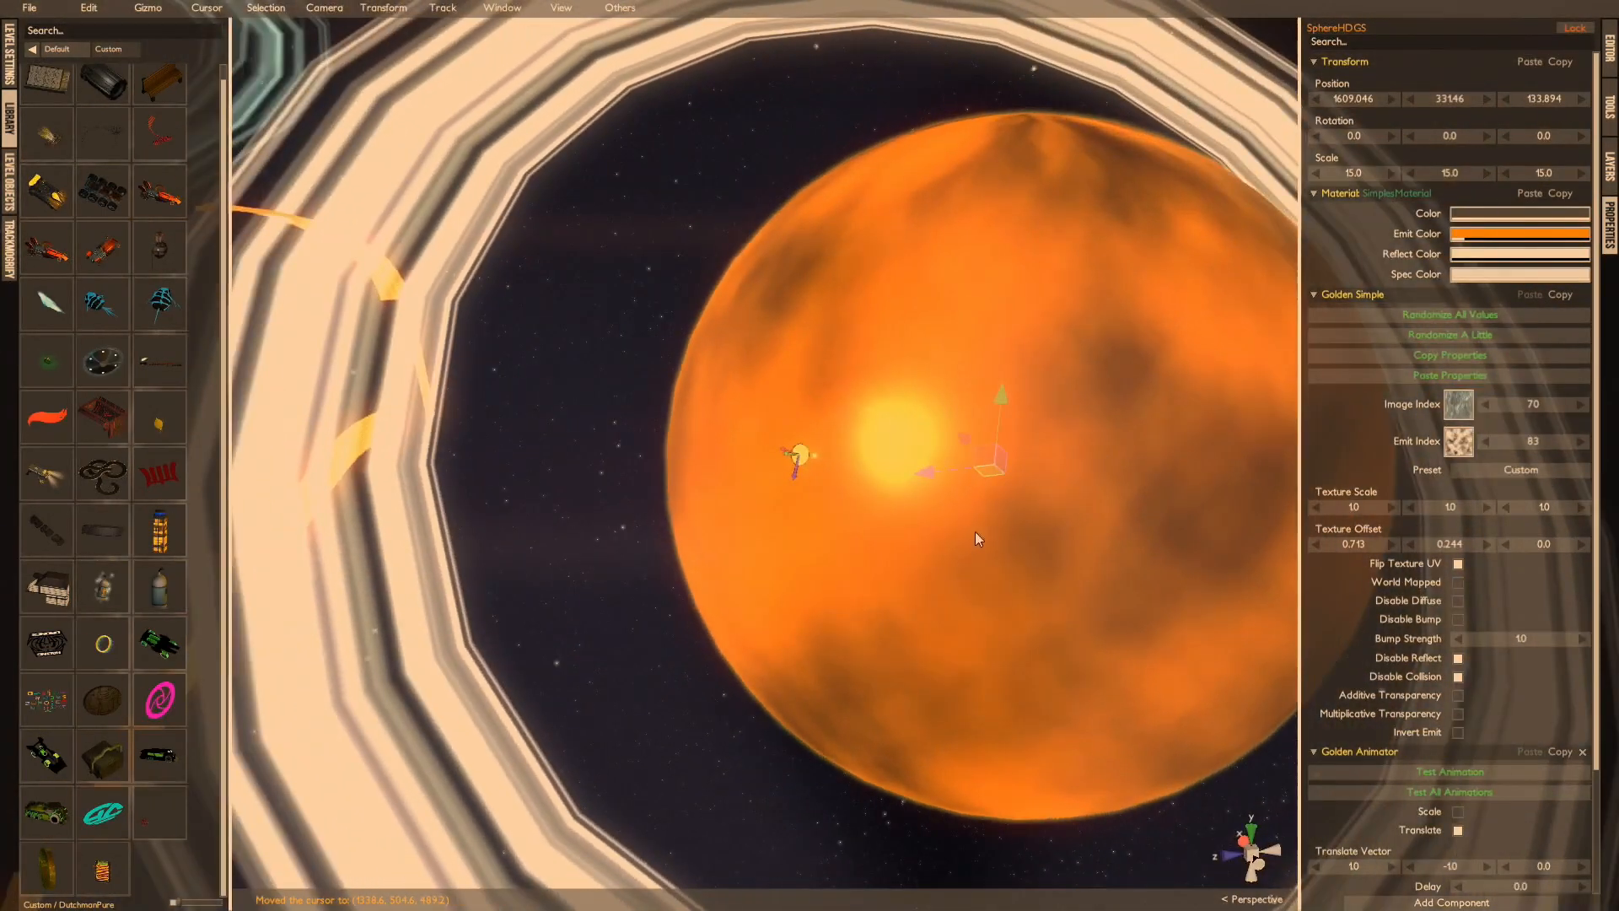
Step: Set the alpha of the orange planet's spec color to 0 and examine the glow on its surface
mouse_move(1215, 312)
alt+mouse_down()
mouse_move(1140, 372)
mouse_move(1150, 431)
mouse_move(1135, 341)
alt+mouse_up()
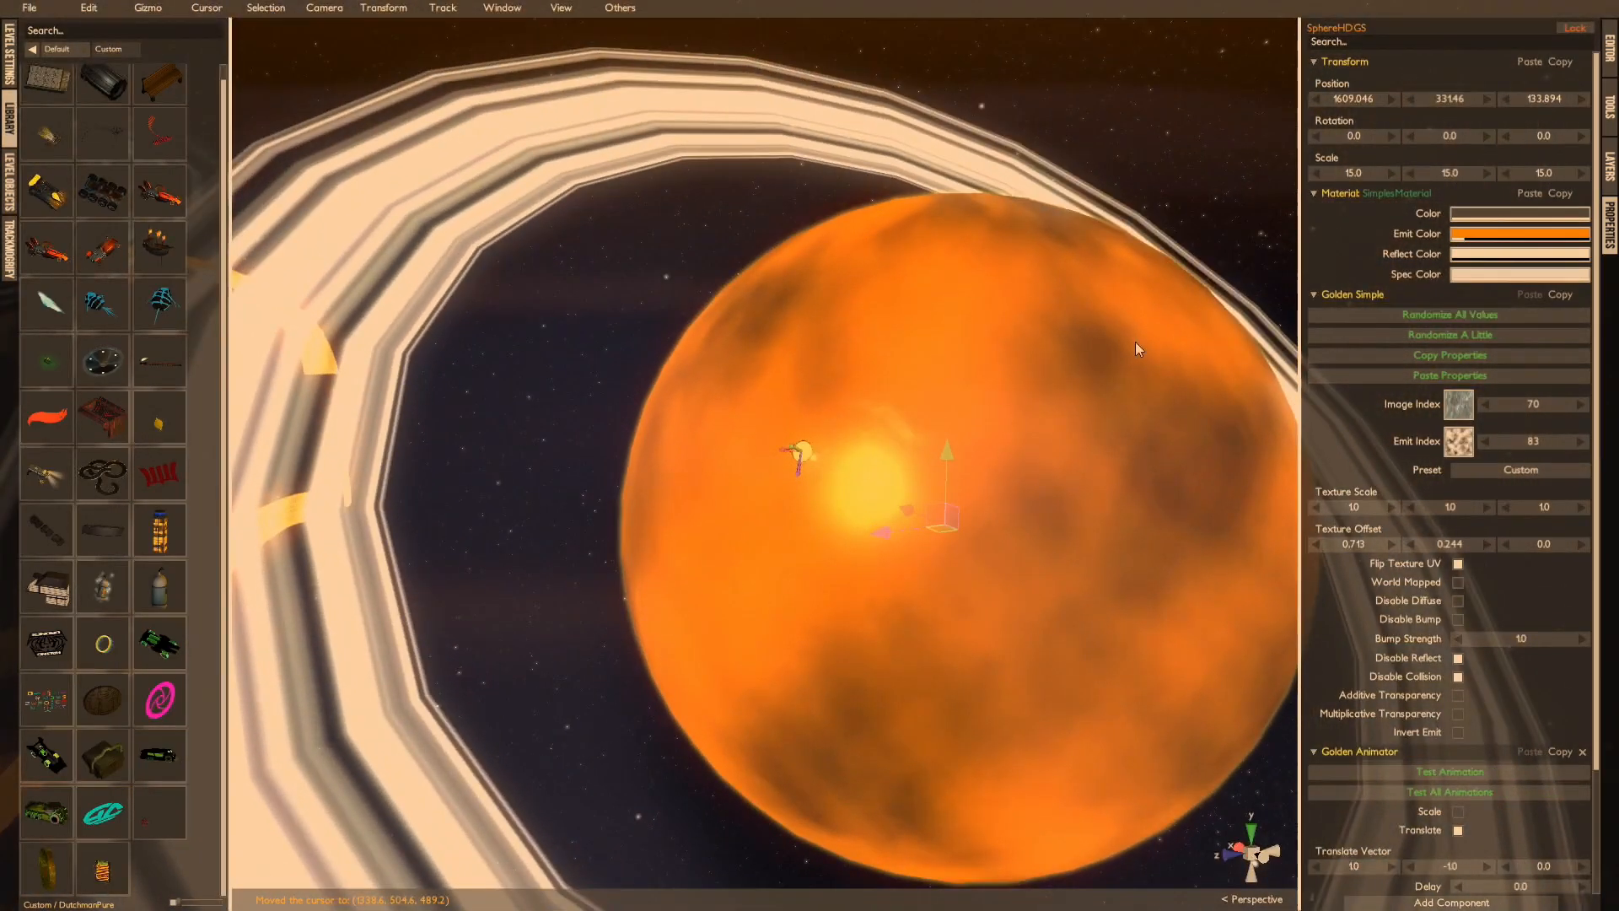
middle_drag(1135, 342, 1128, 314)
click(1464, 273)
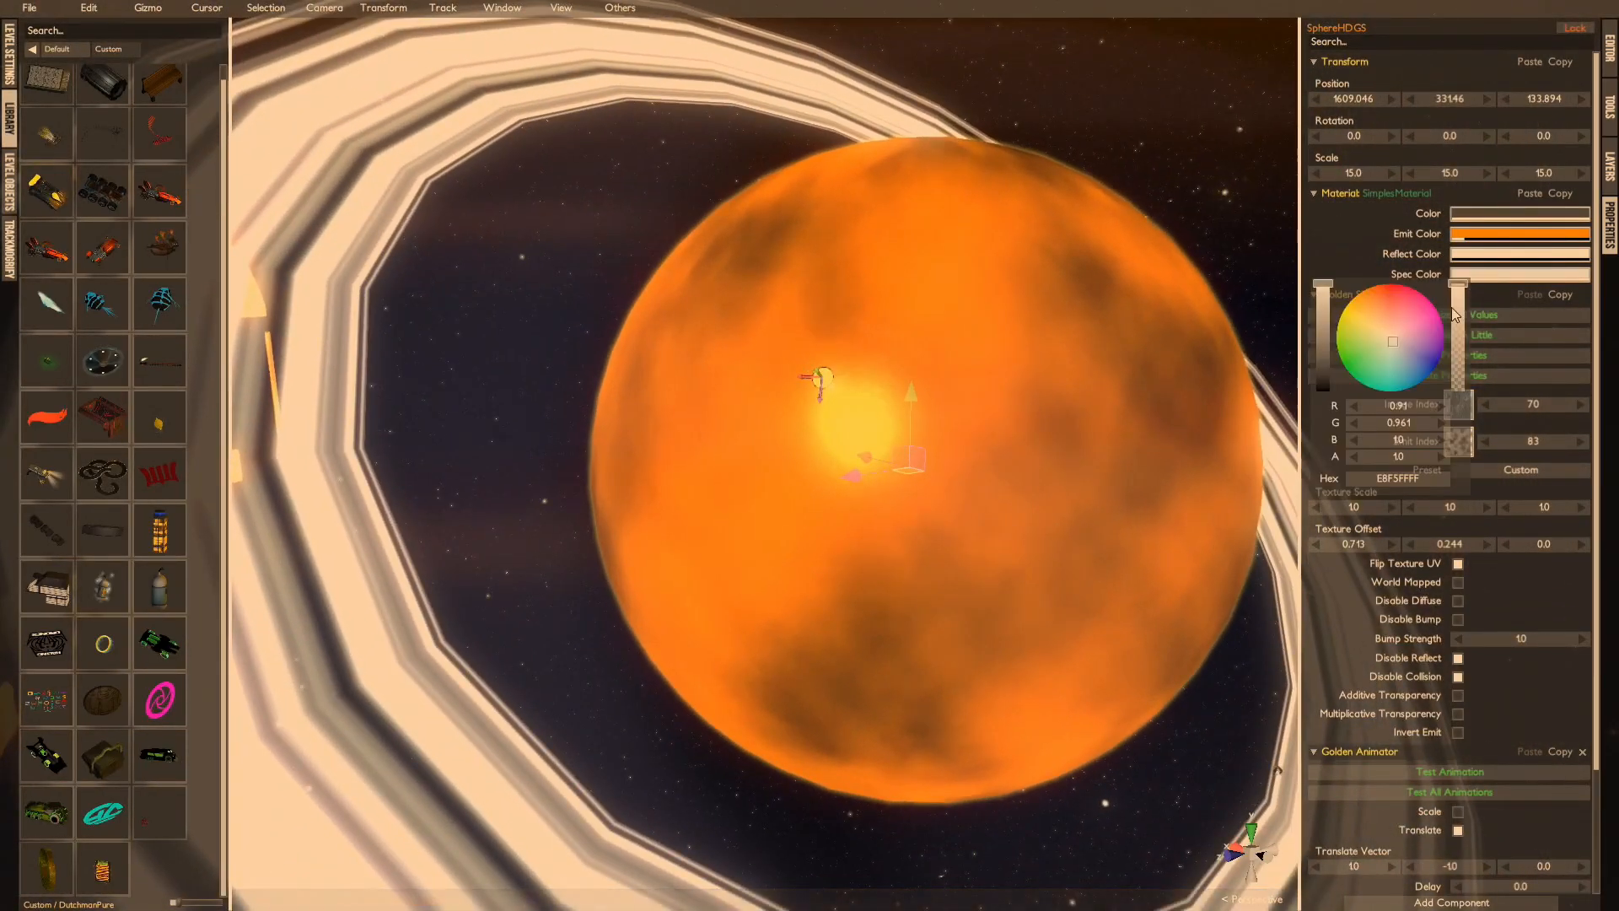
drag(1462, 305, 1495, 405)
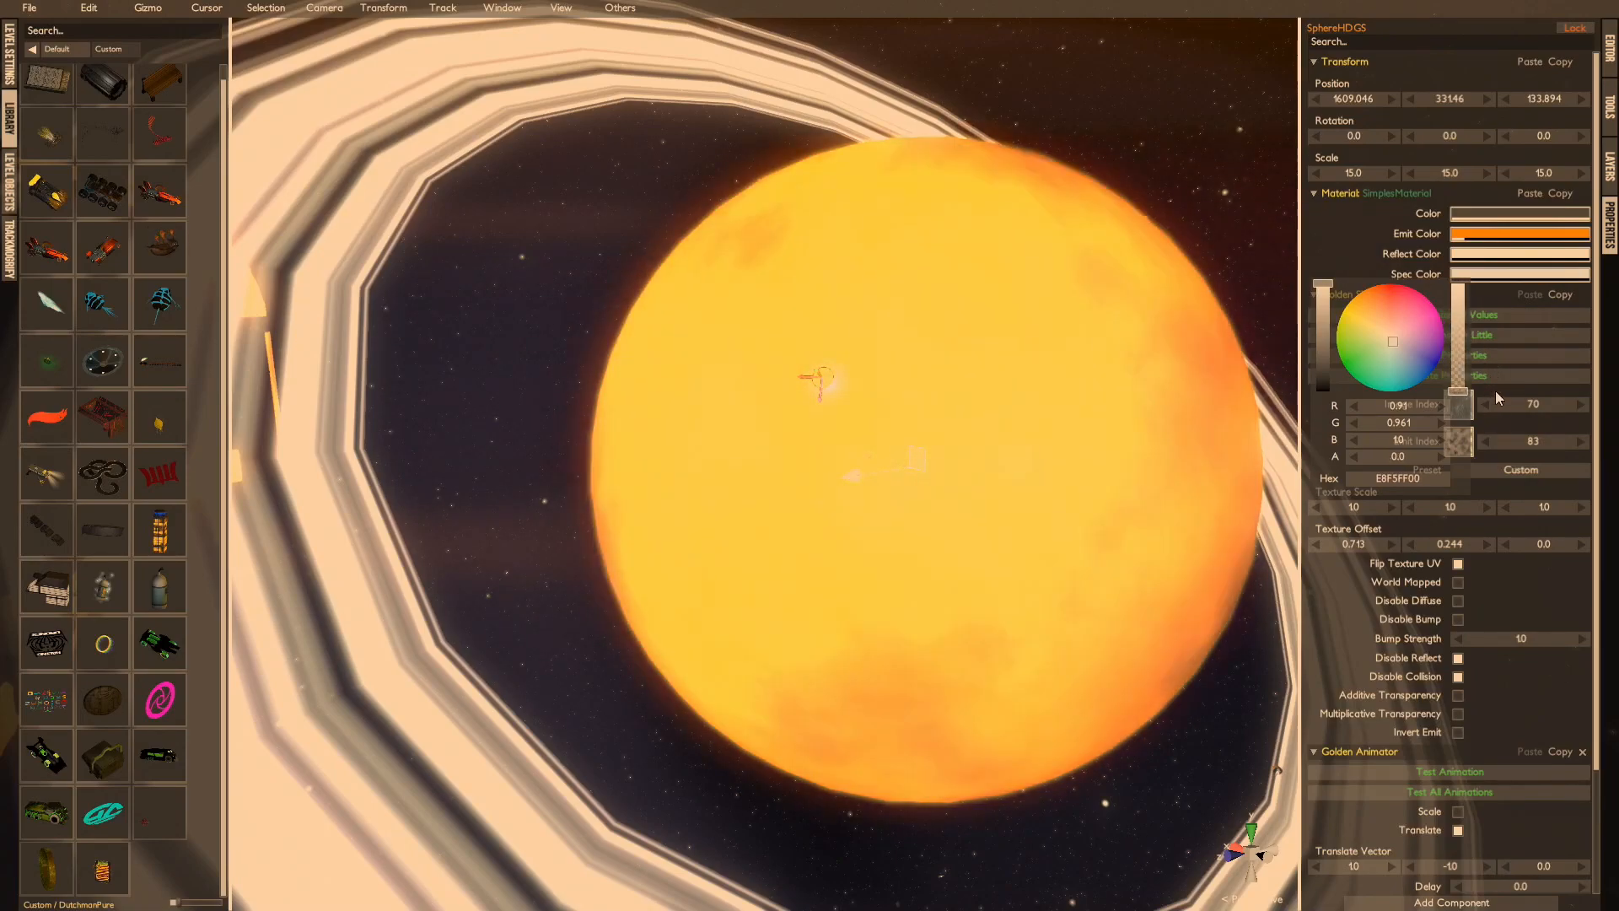
right_drag(1193, 405, 987, 408)
click(1510, 275)
click(1510, 275)
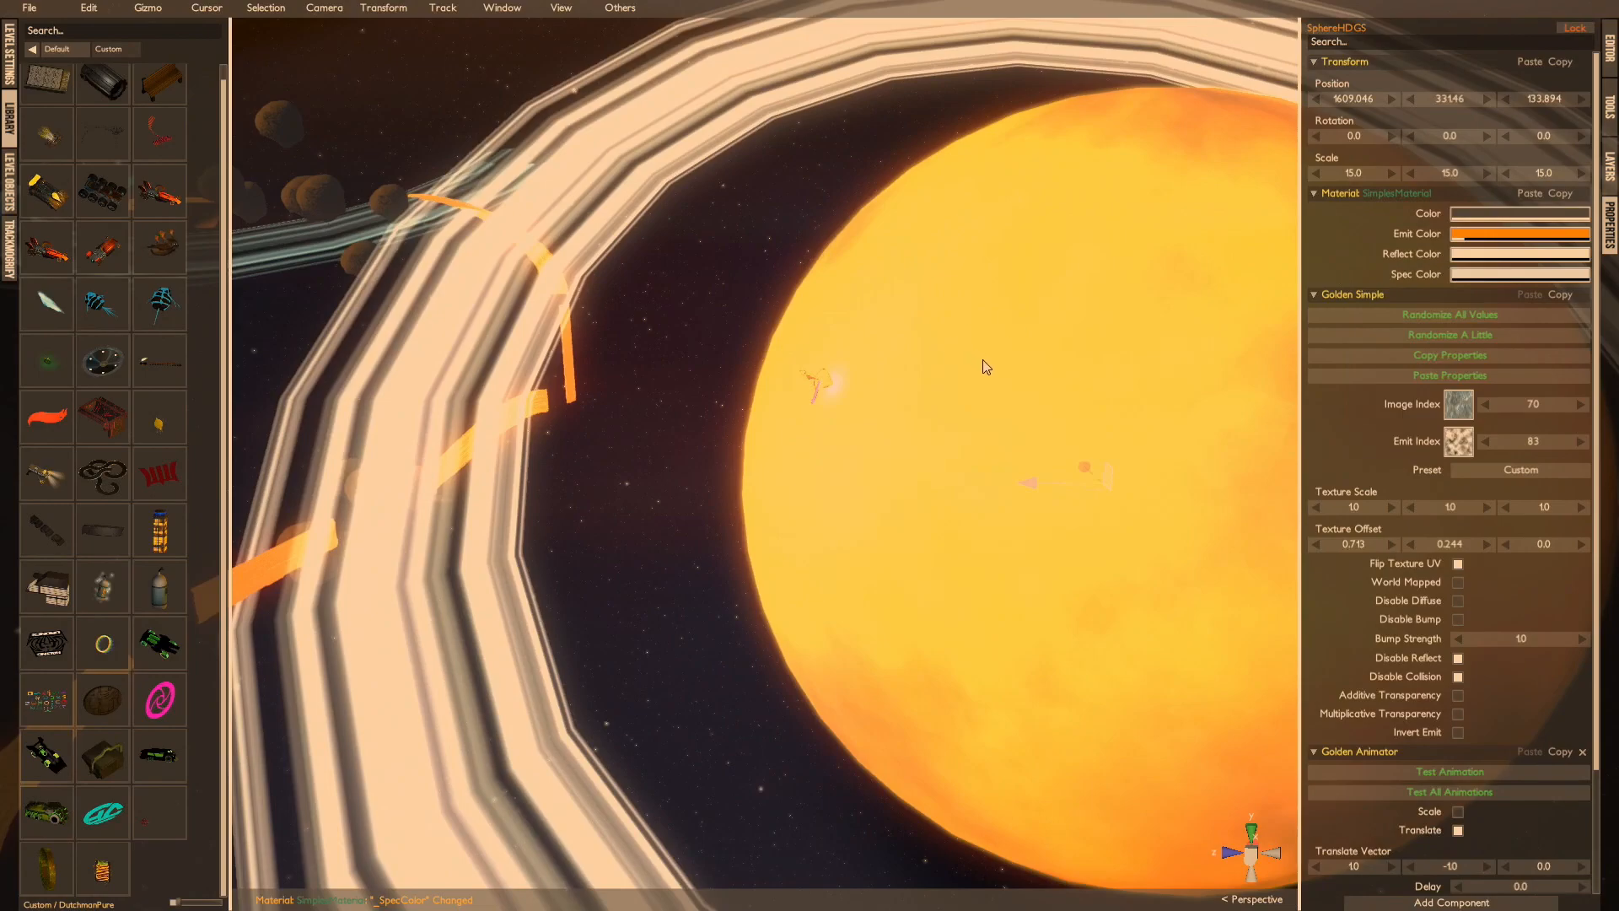
right_drag(986, 366, 1198, 397)
Step: Raise the planet's spec color alpha back to full and examine the highlight from closer angles
click(1509, 275)
drag(1493, 384, 1477, 236)
right_drag(747, 281, 1150, 358)
scroll(935, 292, up, 3)
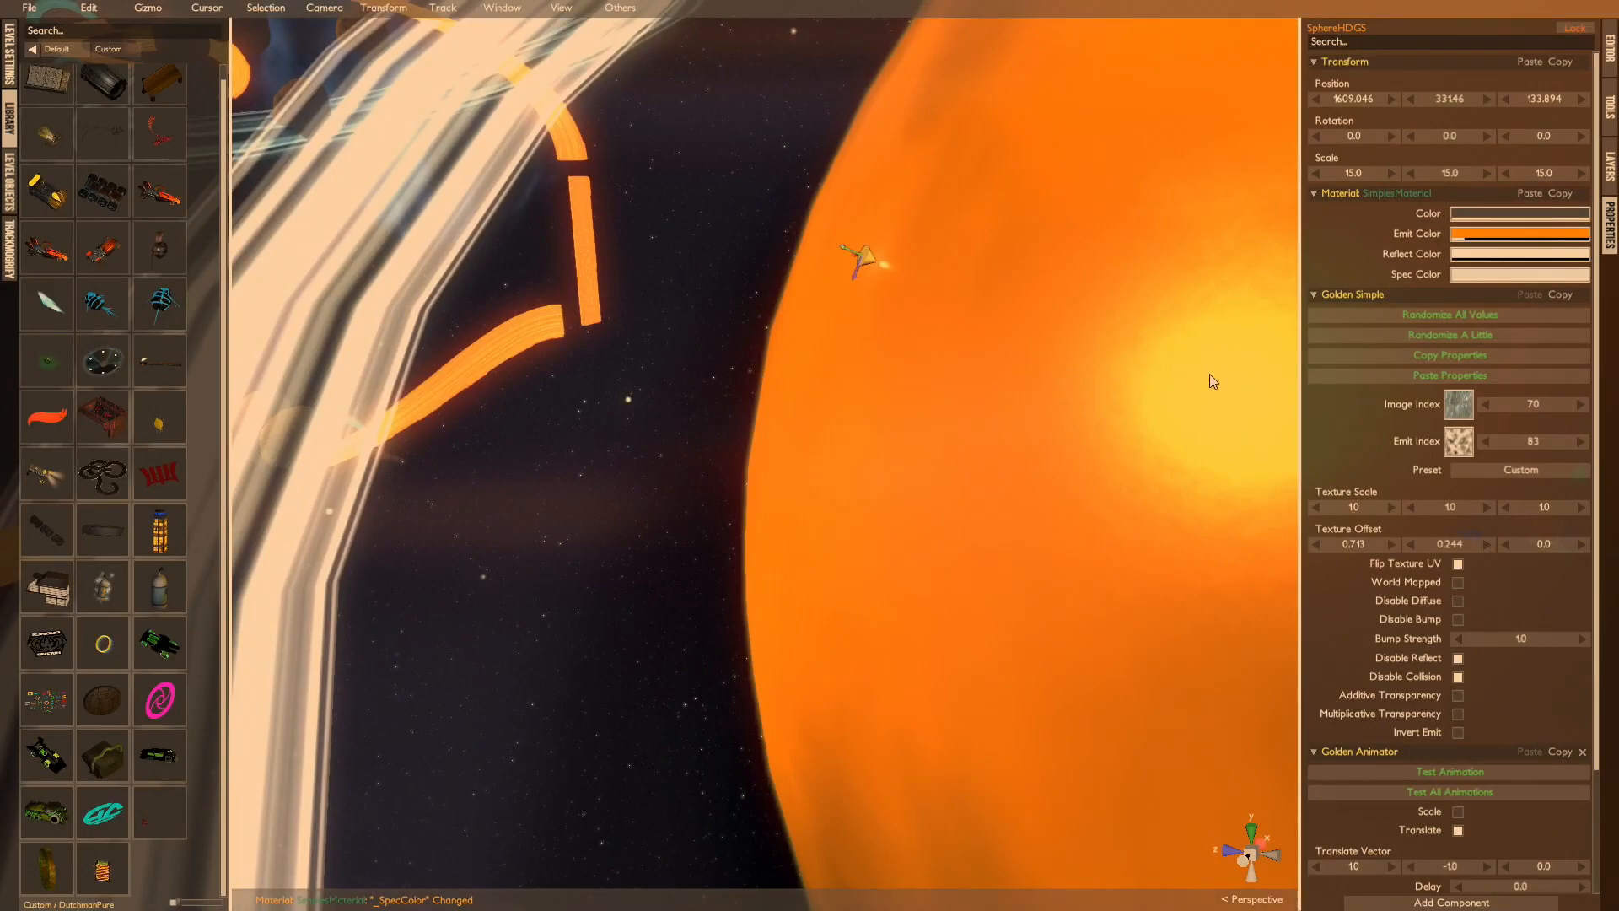
right_drag(1228, 363, 878, 272)
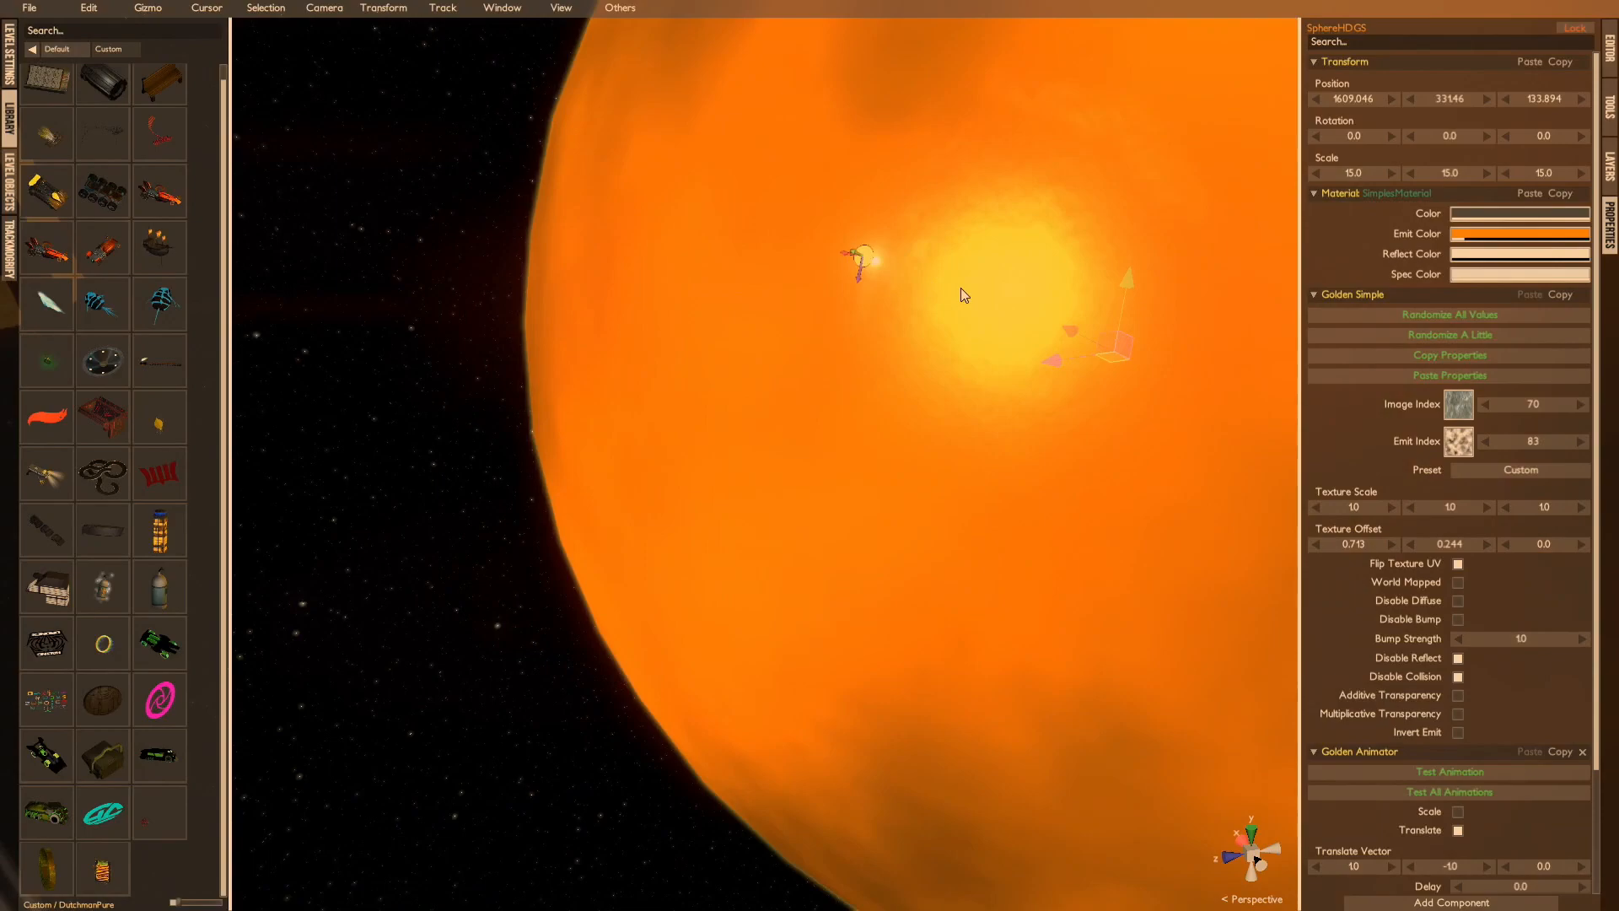
right_drag(1290, 249, 1050, 252)
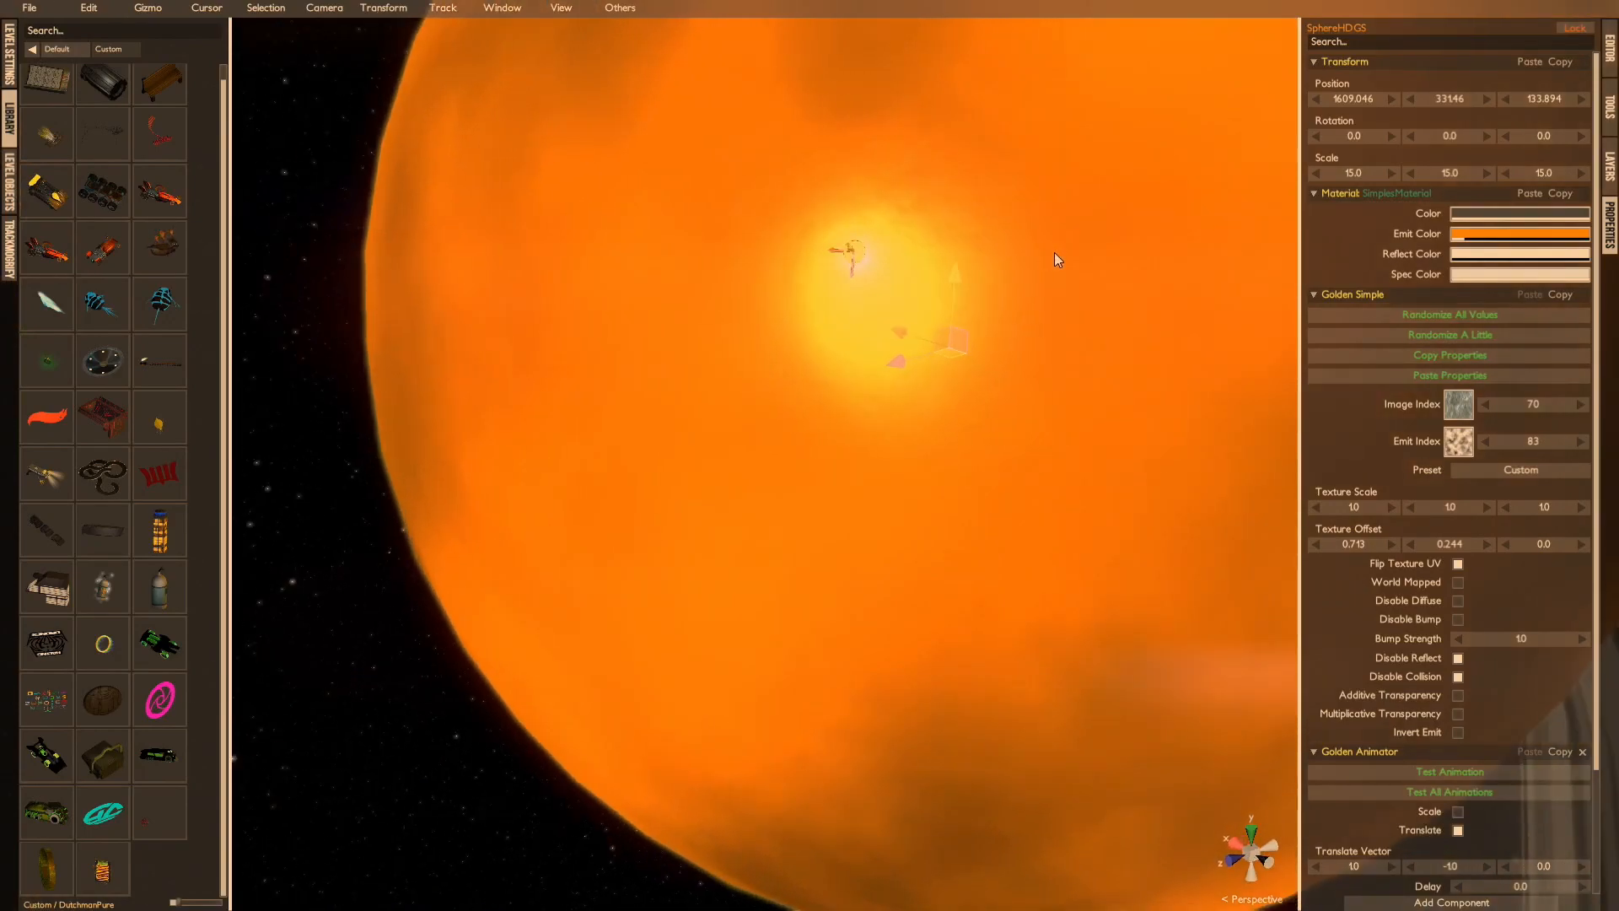
Step: Lower the planet's spec color alpha to 0.008 and view the lit edge on its surface
click(1483, 278)
drag(1467, 301, 1479, 395)
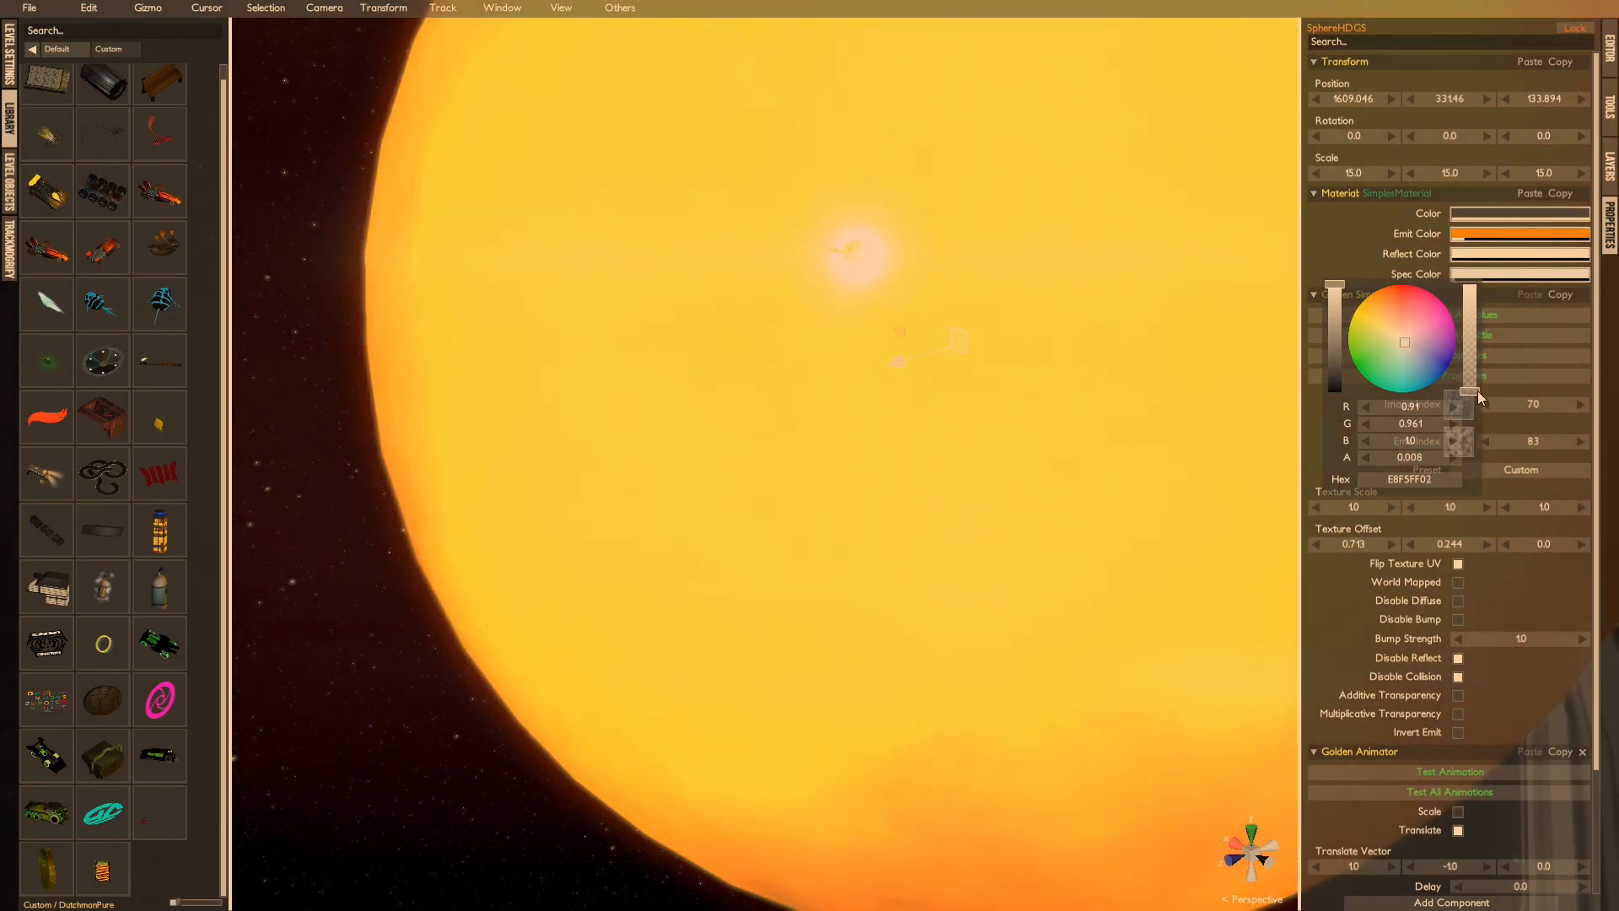
alt+drag(1161, 353, 1036, 278)
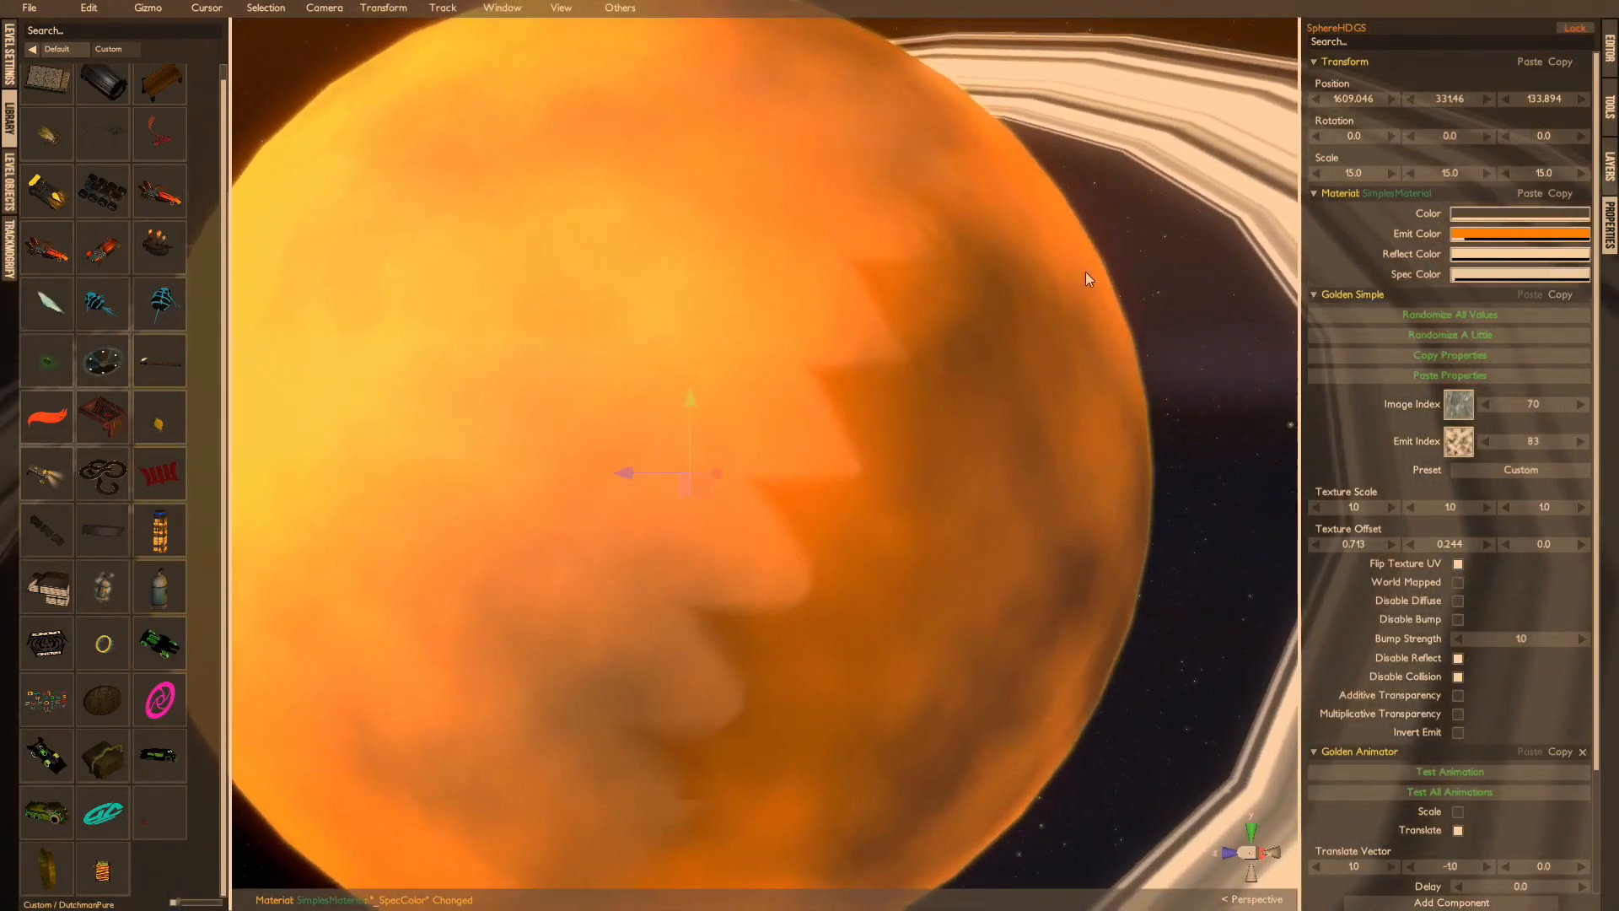
Step: Fine-tune the planet's spec color alpha, trying 0.01, 0.05 and 0.015, and leave it at 0.019
click(1468, 275)
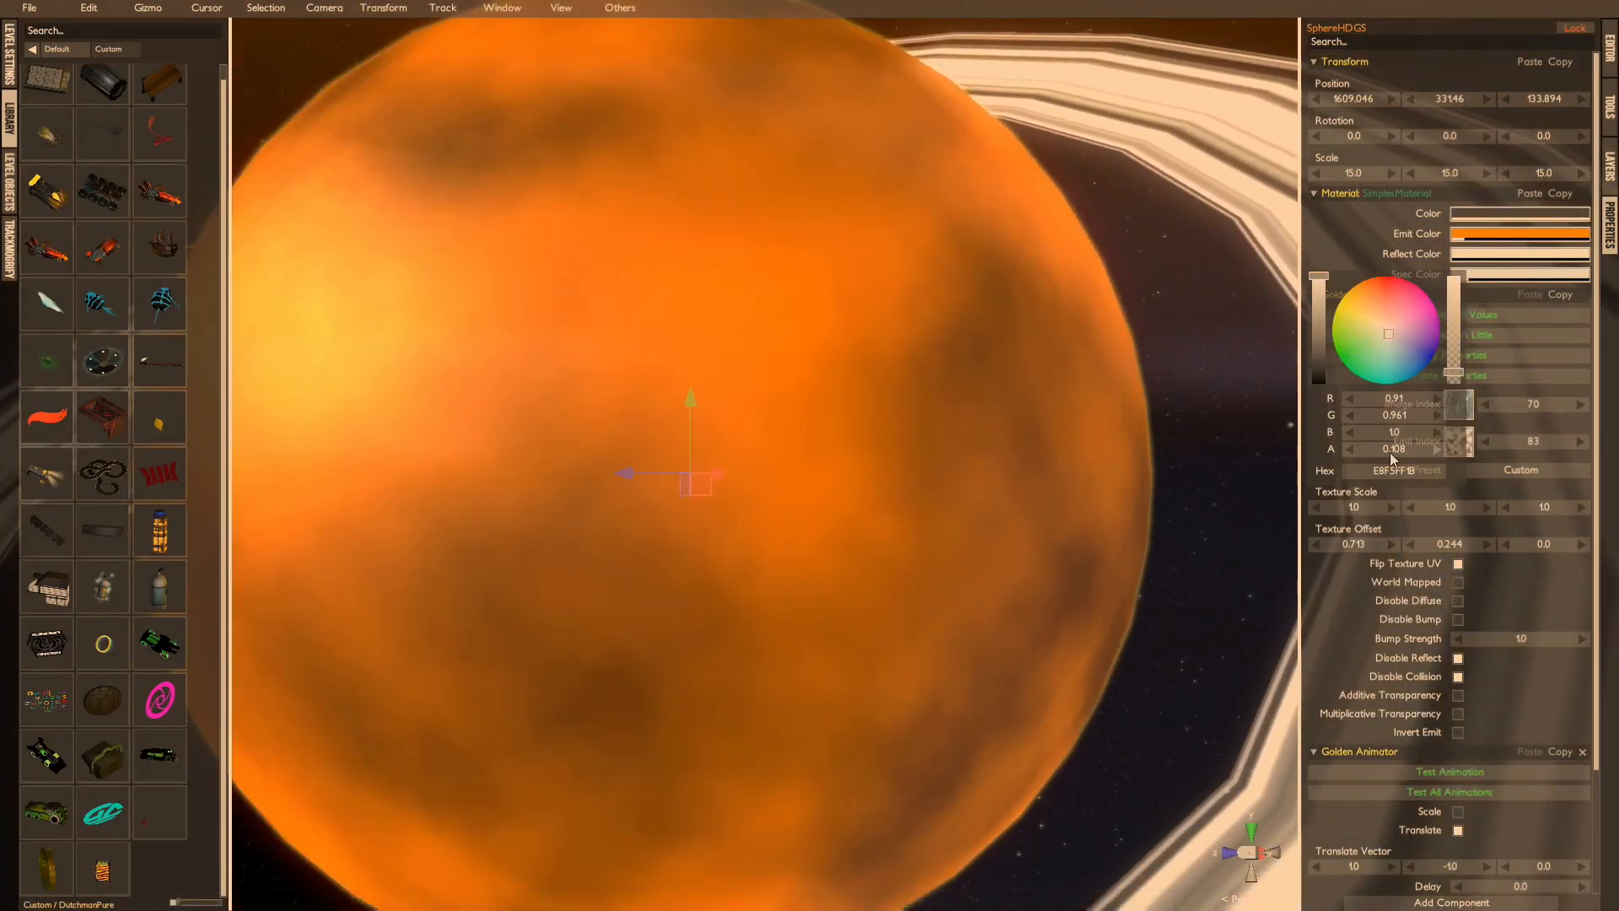
click(1397, 449)
key(BackSpace)
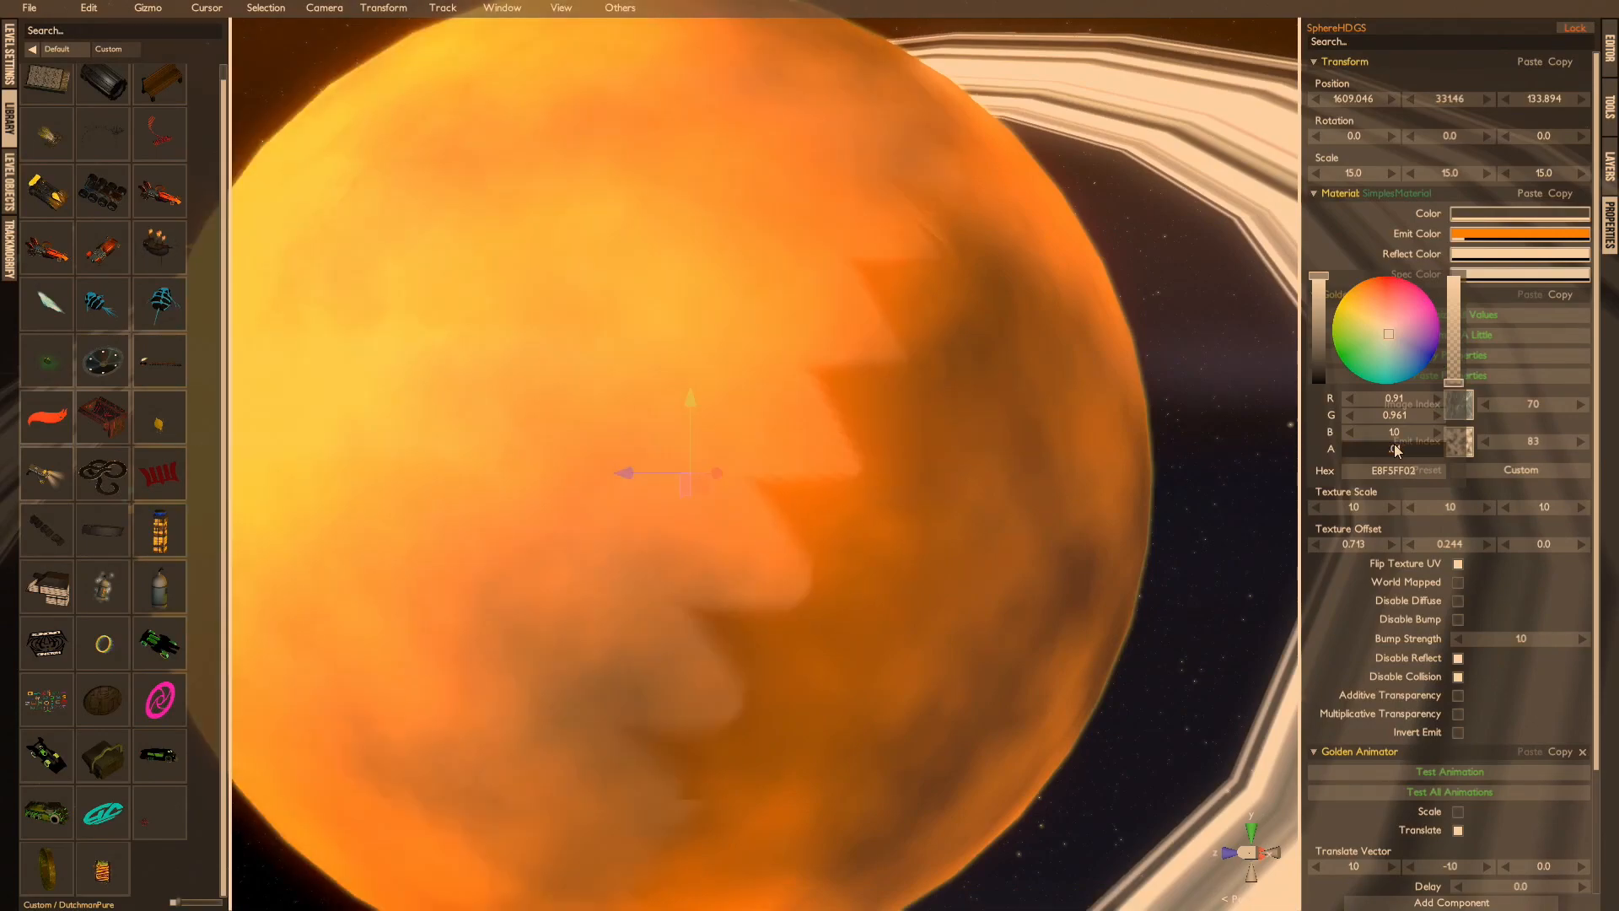
text(.01)
key(BackSpace)
text(5)
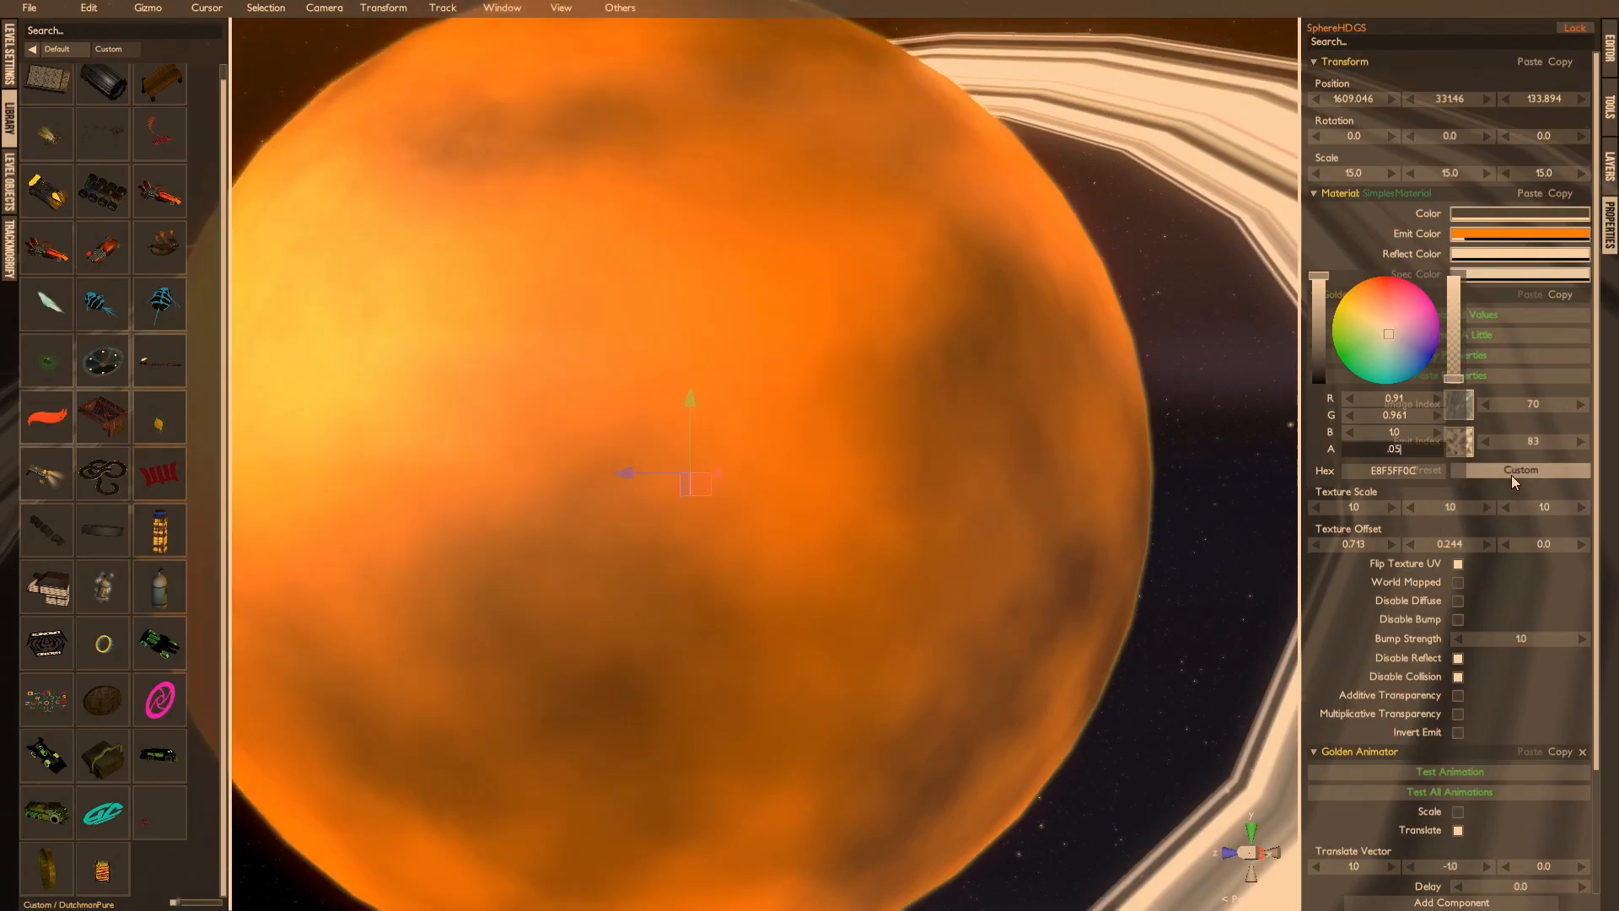
key(BackSpace)
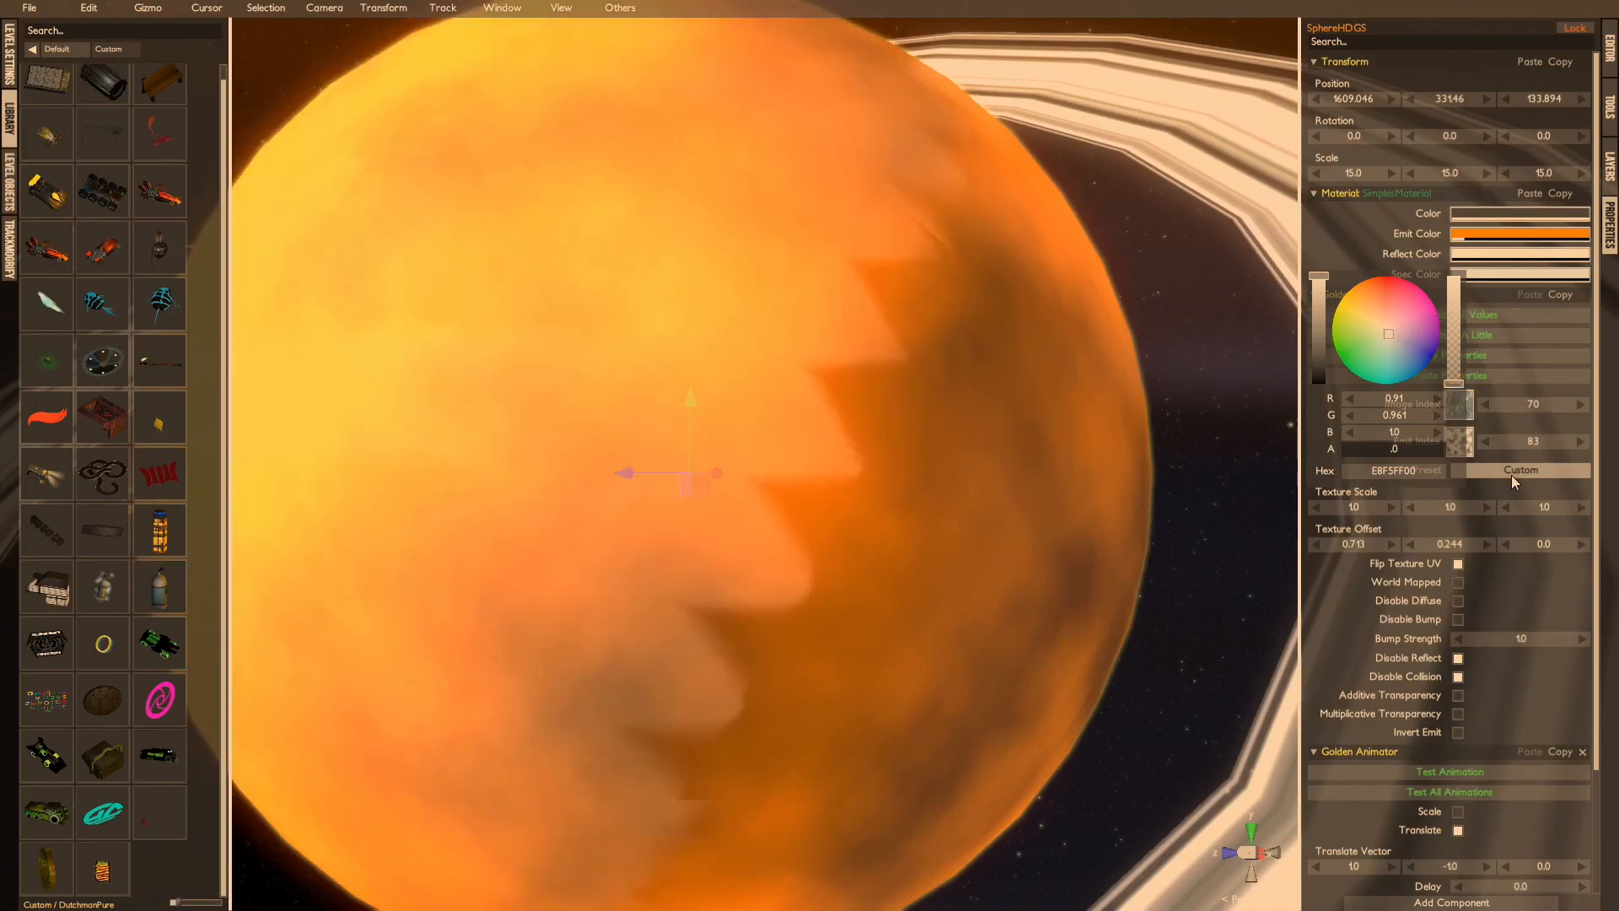
text(1)
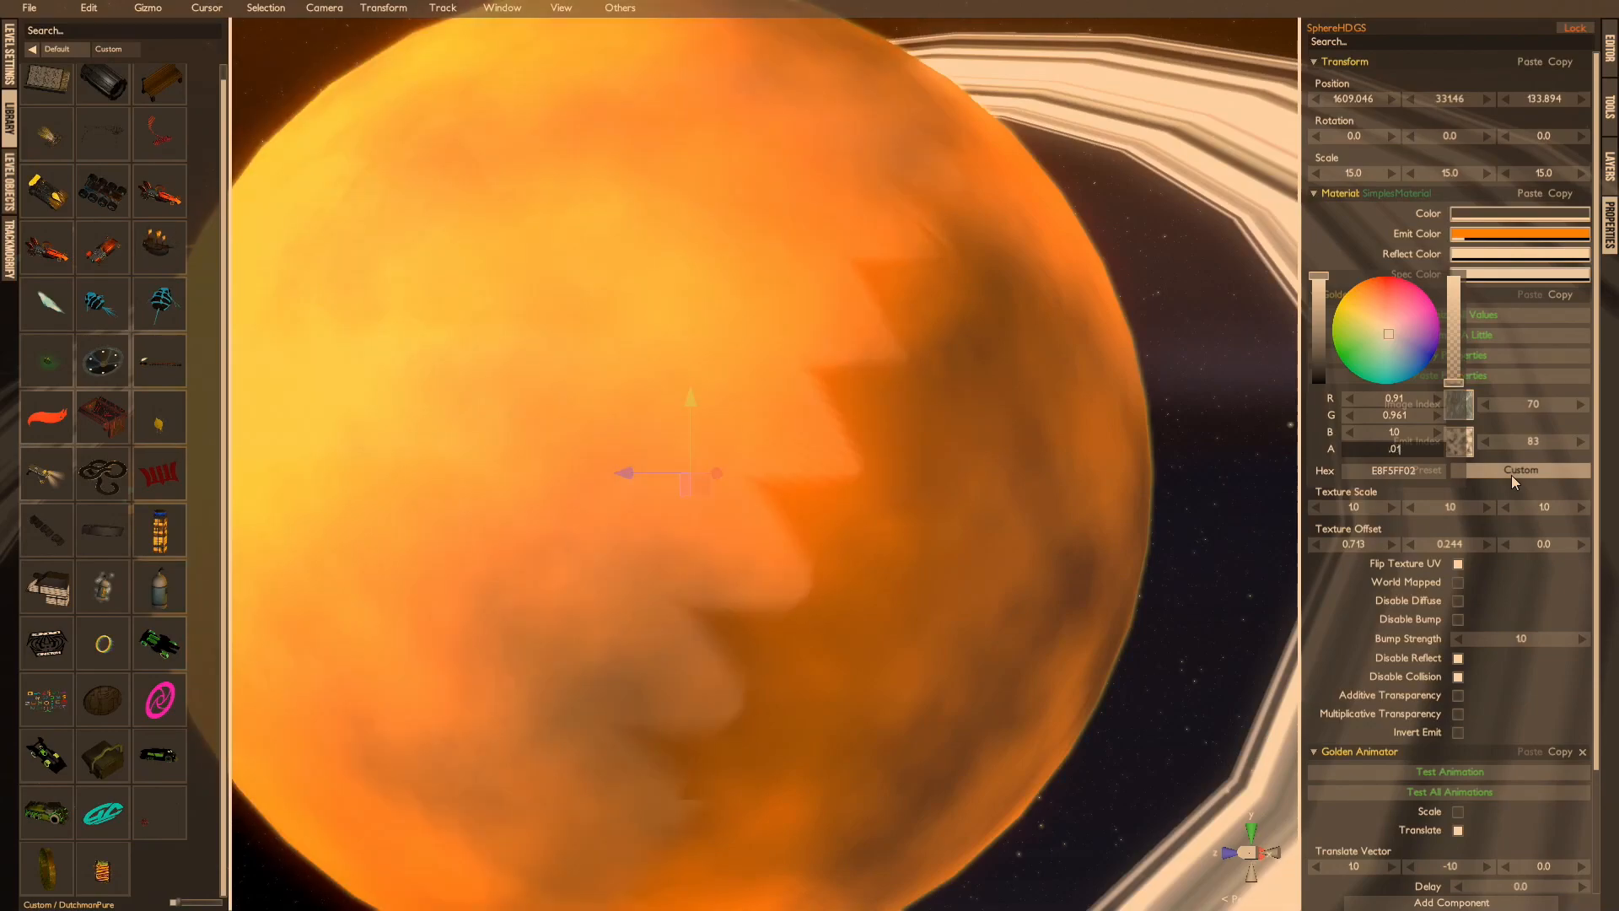
text(5)
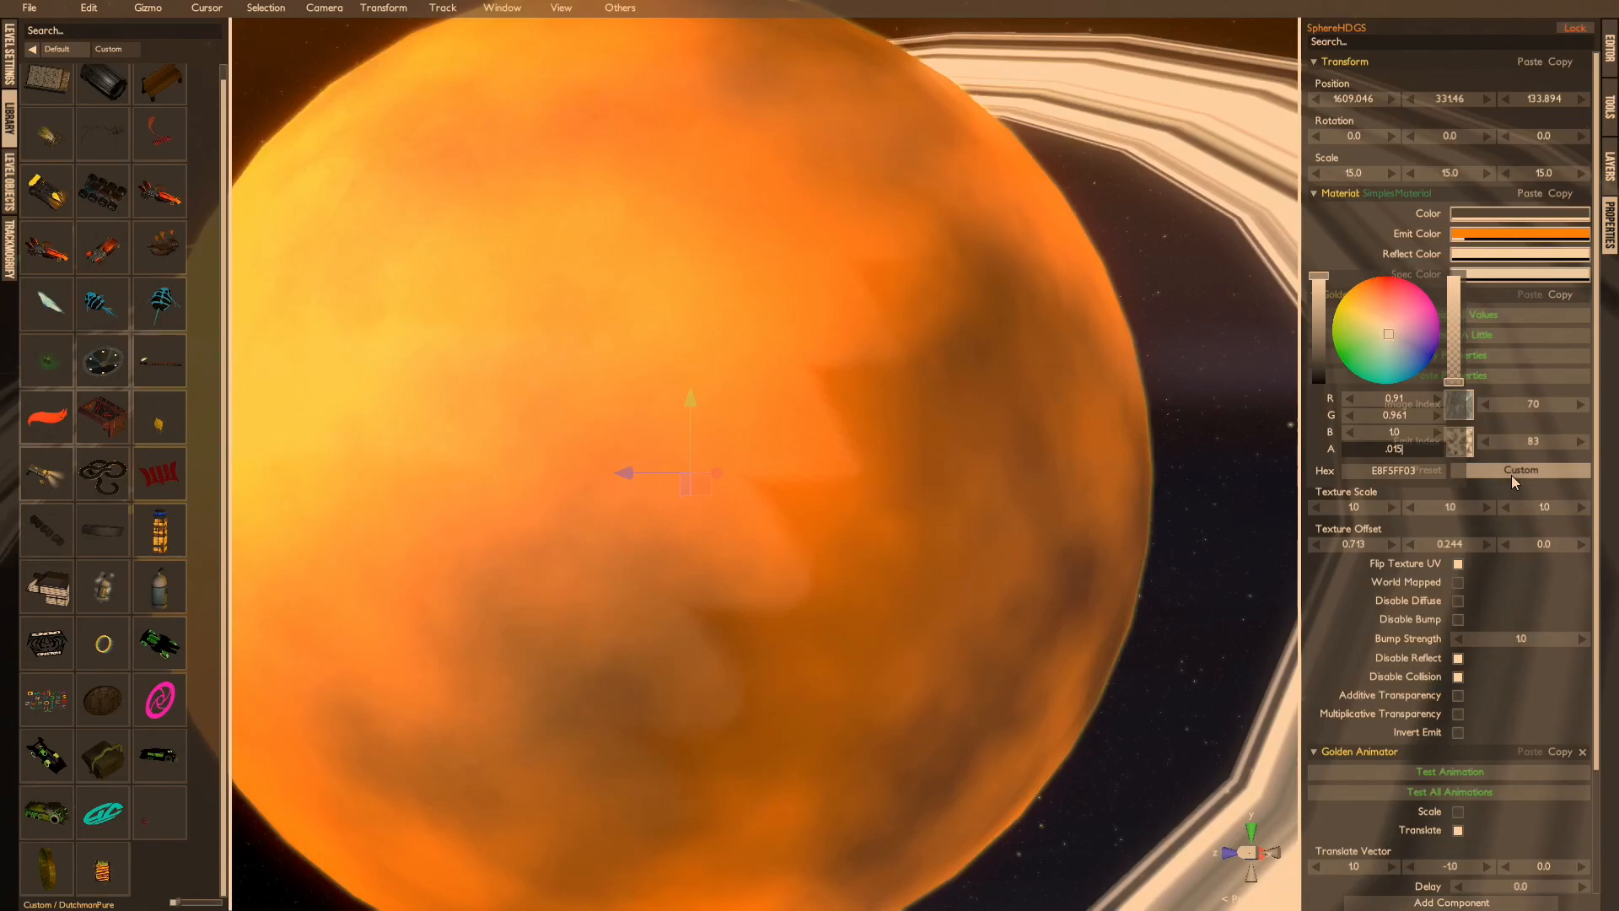
key(Return)
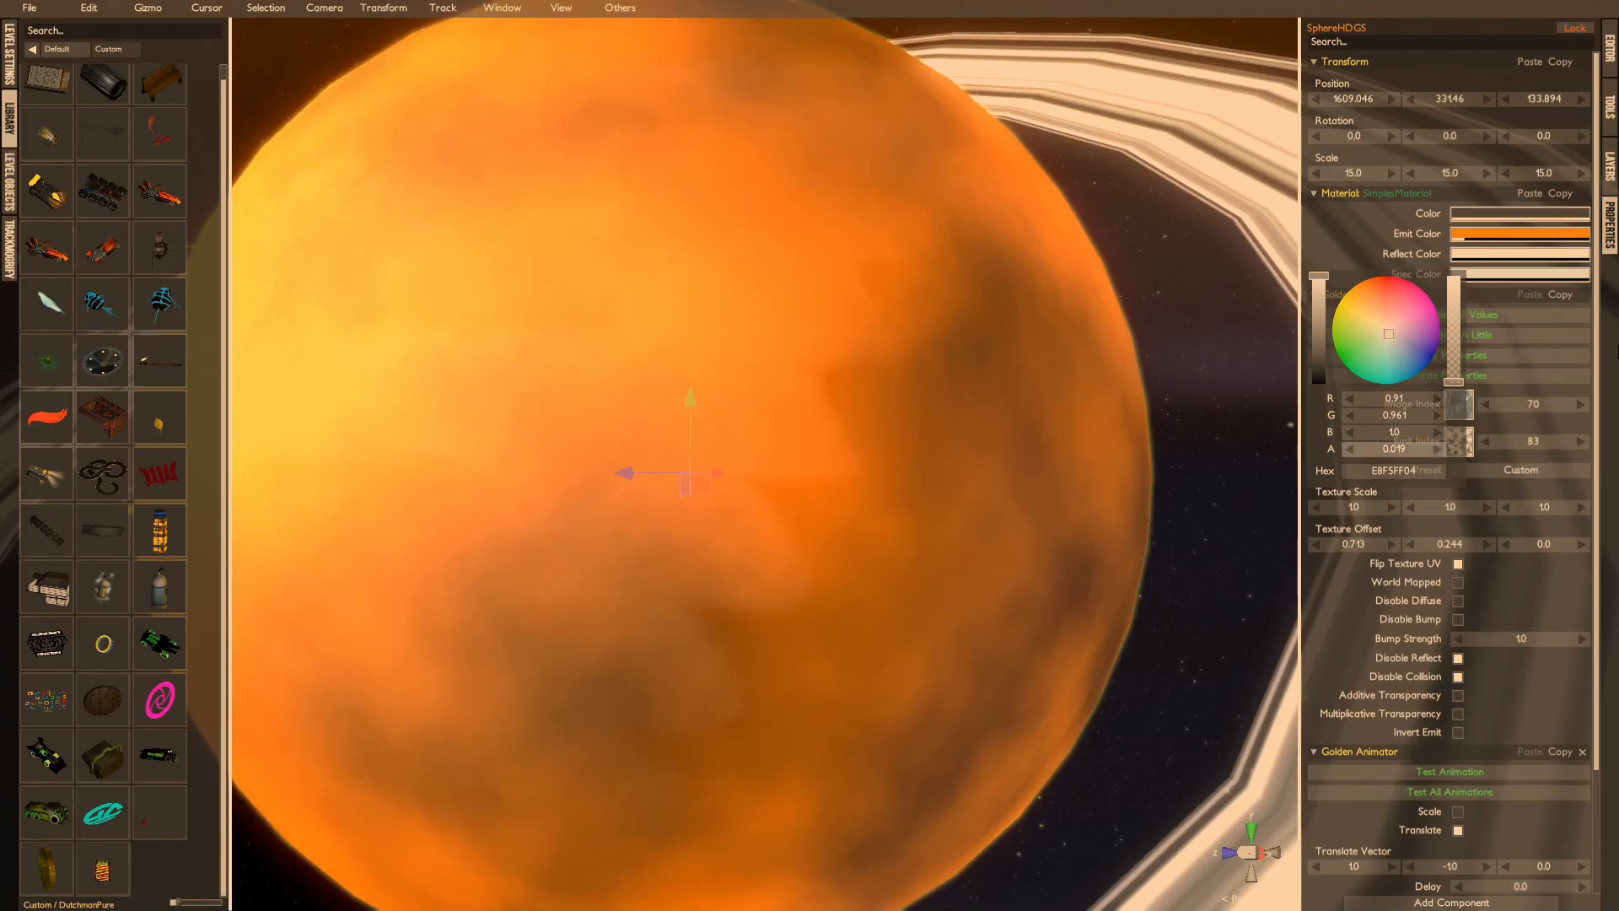
Step: Turn on World Mapped for the planet and set its texture scale to 0.1 on all three axes
alt+drag(574, 282, 701, 477)
scroll(796, 319, down, 3)
middle_click(702, 478)
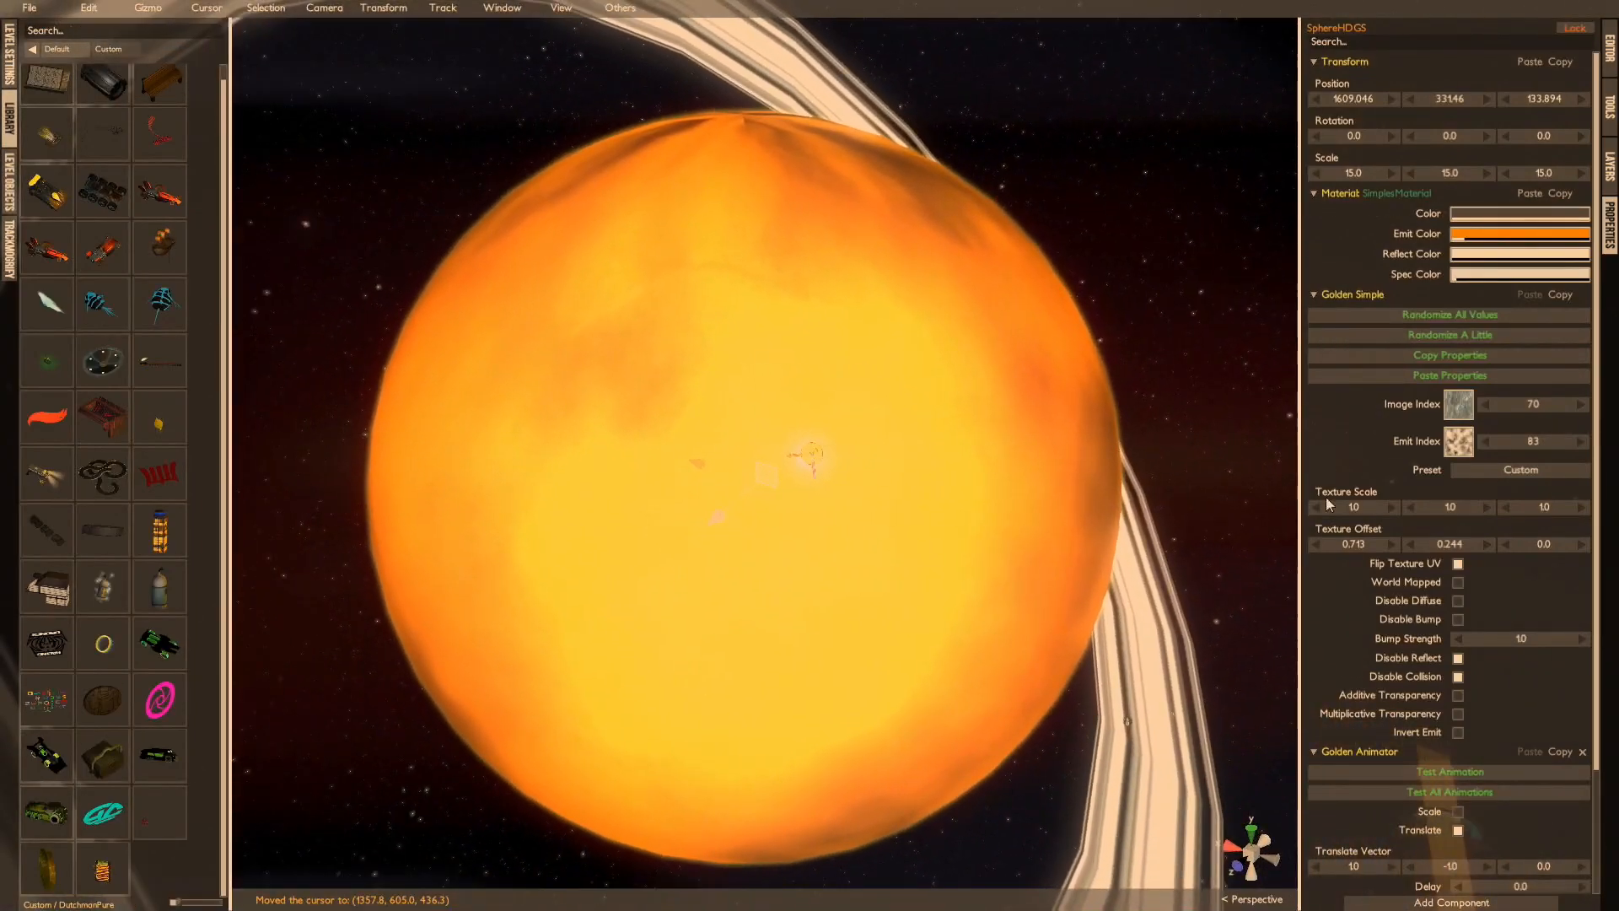
click(1458, 583)
alt+drag(1233, 513, 1374, 499)
click(1368, 508)
text(0.1)
click(1460, 509)
text(0.1)
click(1550, 507)
text(0.1)
alt+drag(1152, 460, 969, 371)
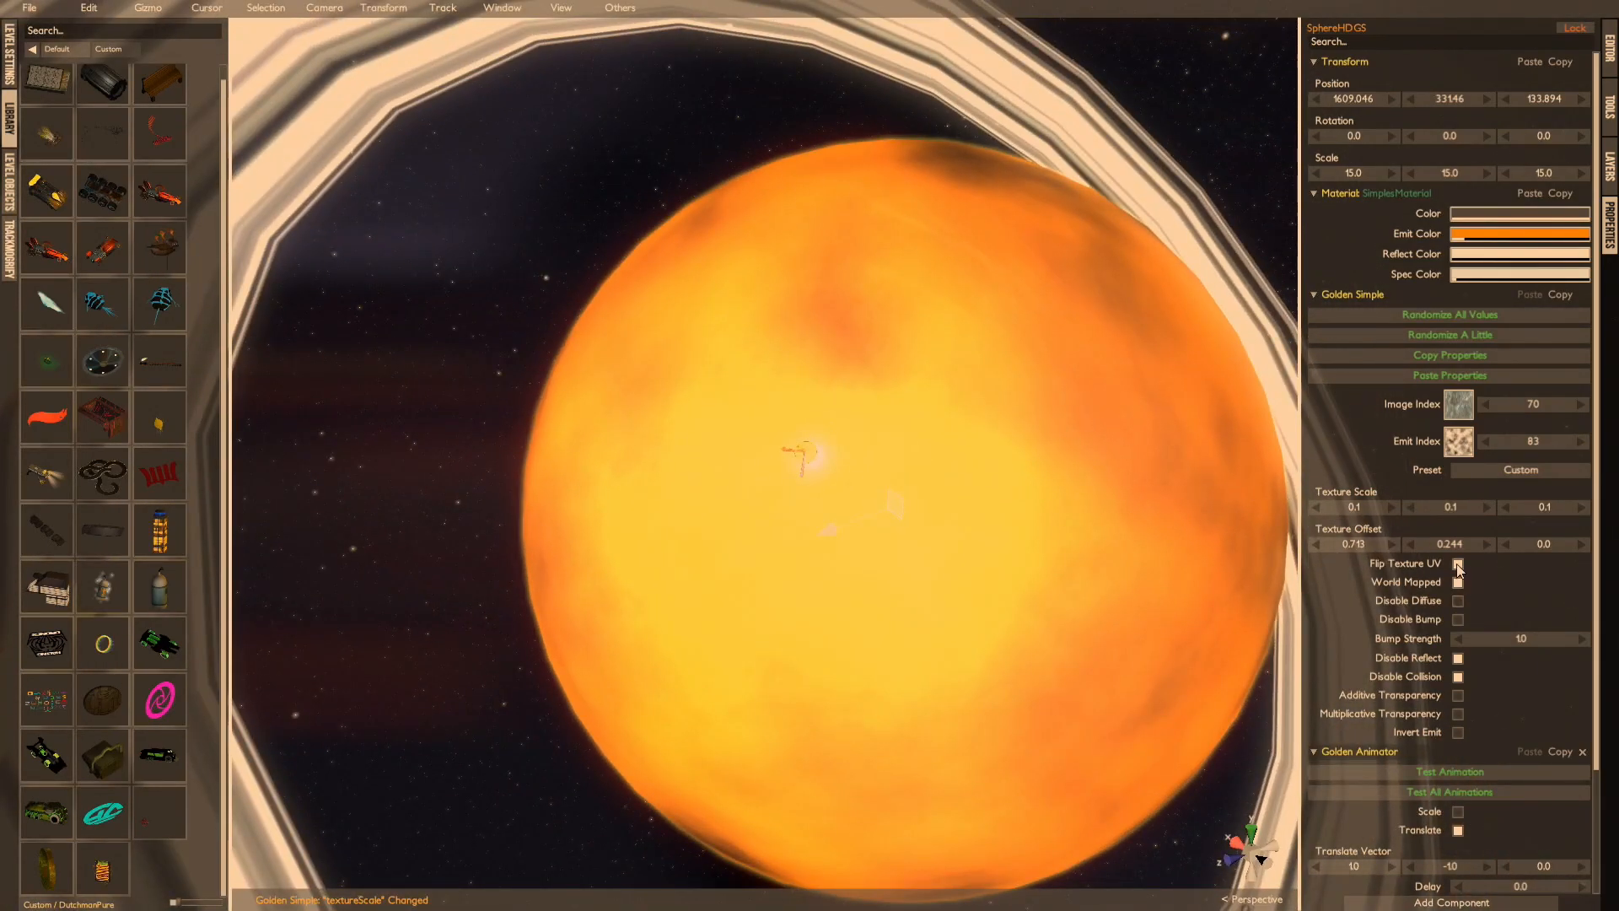
Step: Raise the planet's bump strength to 10.086 and check the surface detail from several sides
drag(1503, 638, 1551, 634)
alt+drag(1054, 539, 967, 502)
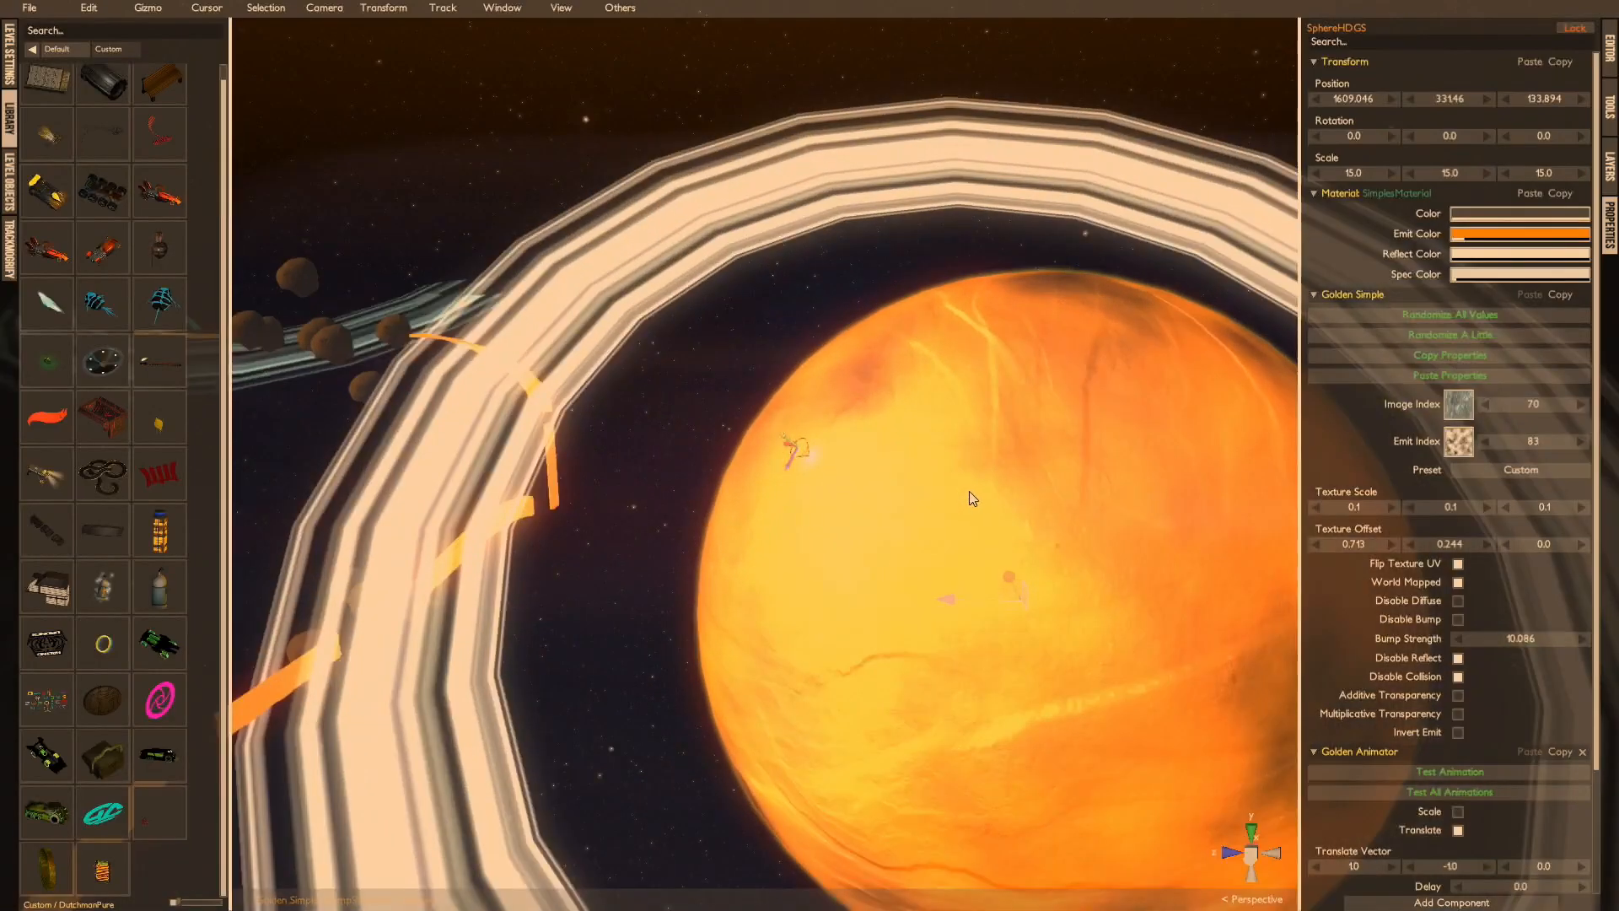
alt+drag(966, 503, 816, 576)
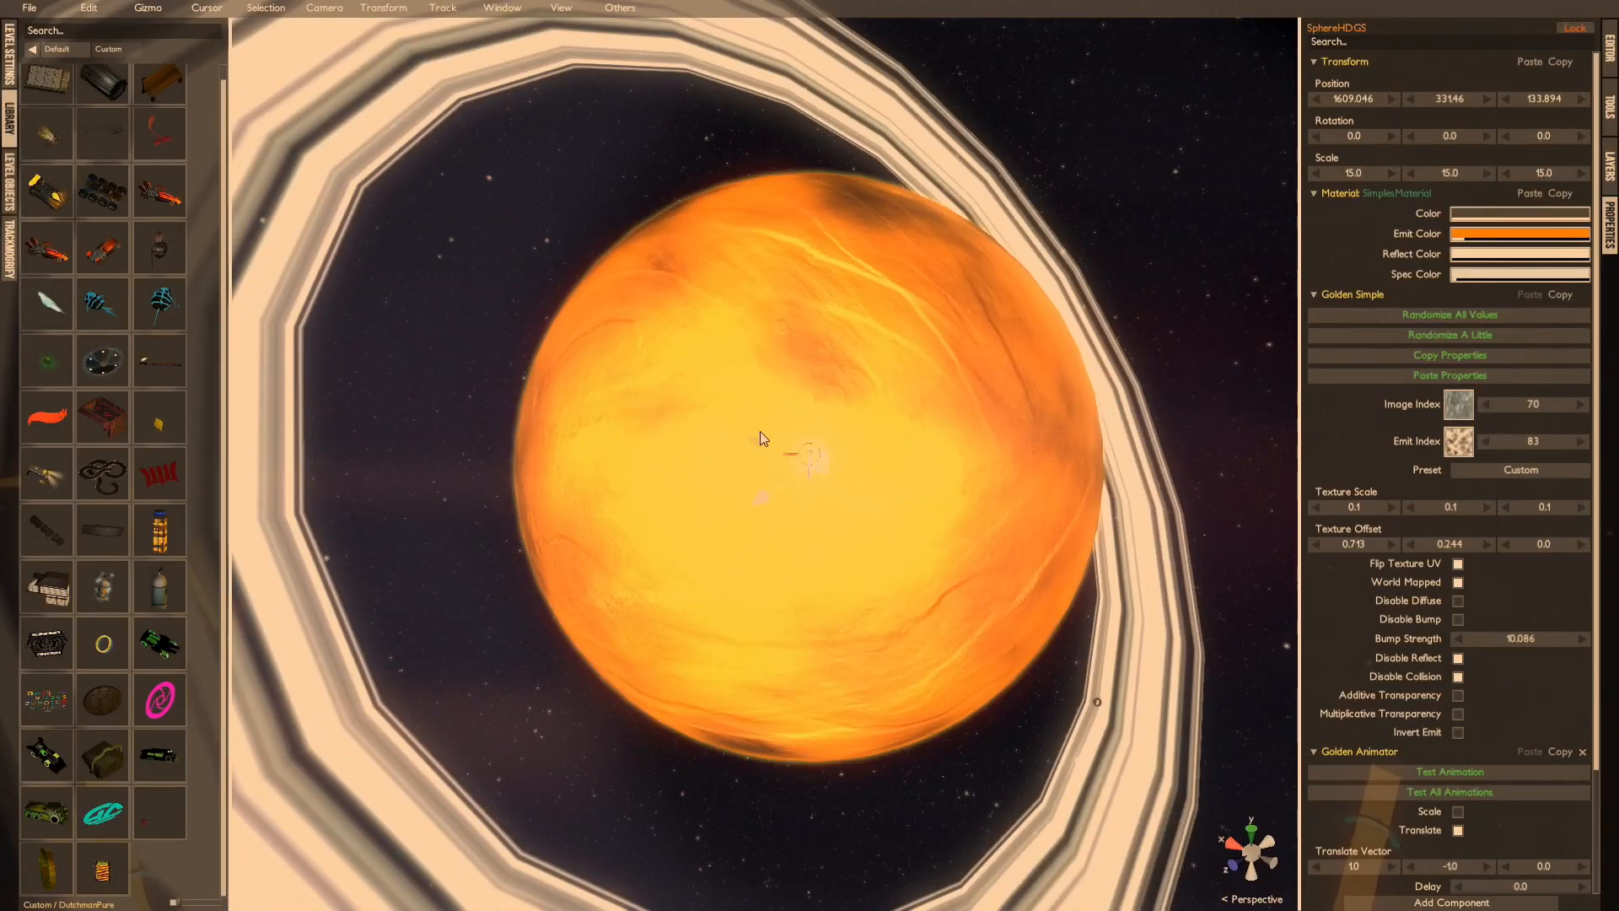
Step: Return the library to its Default folder, select the ring around the planet and set its X rotation to 6.8
click(33, 45)
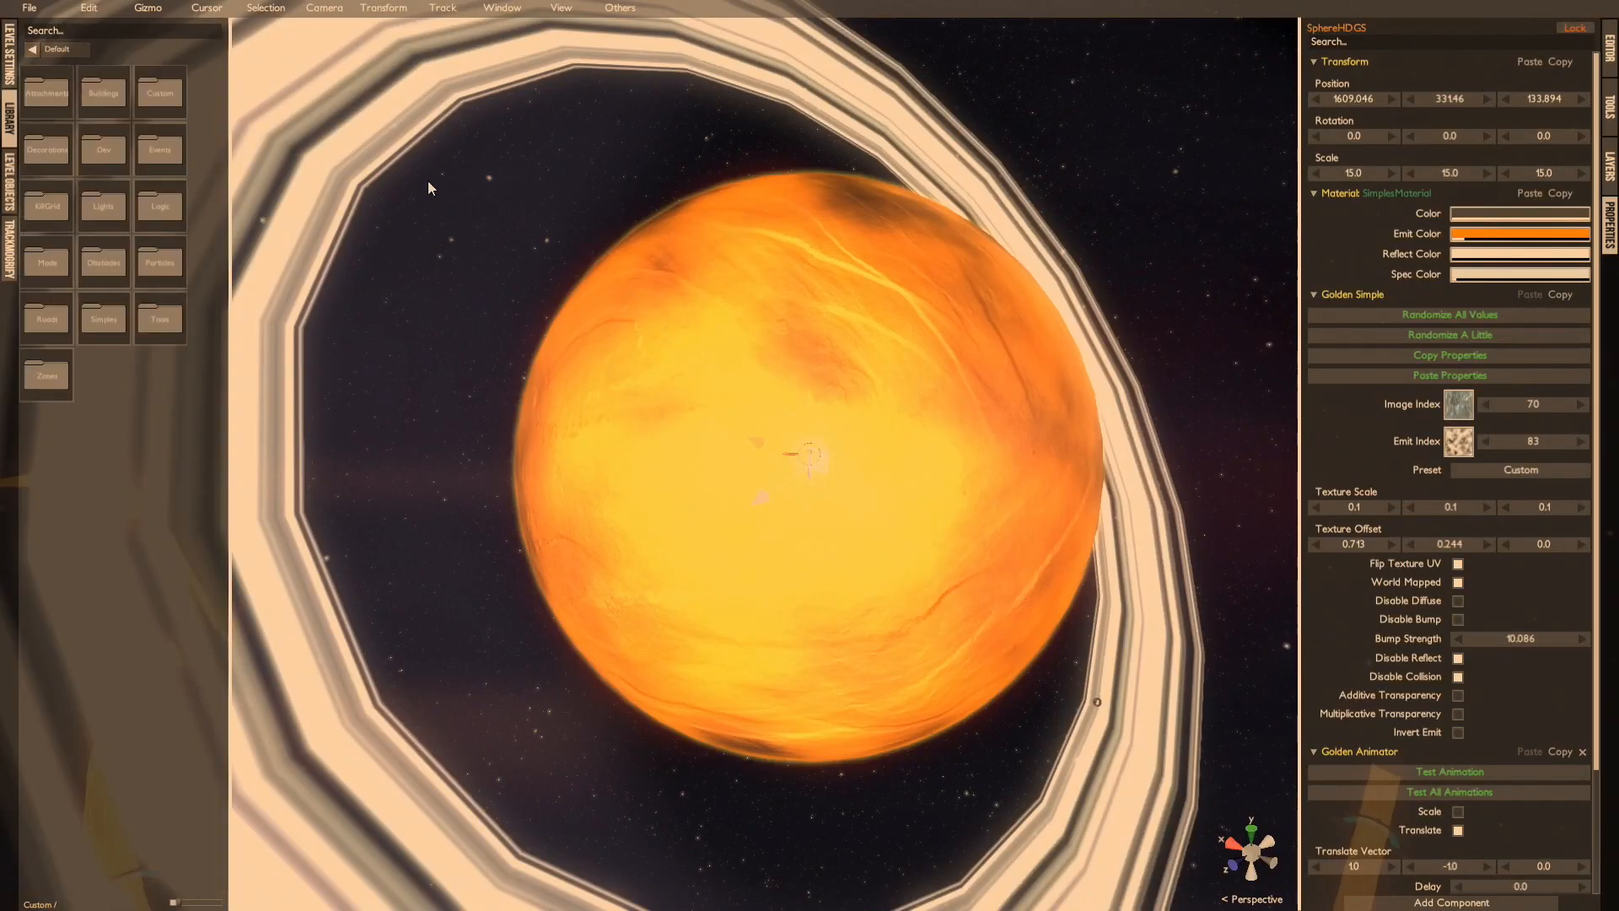
click(737, 225)
alt+drag(737, 225, 826, 284)
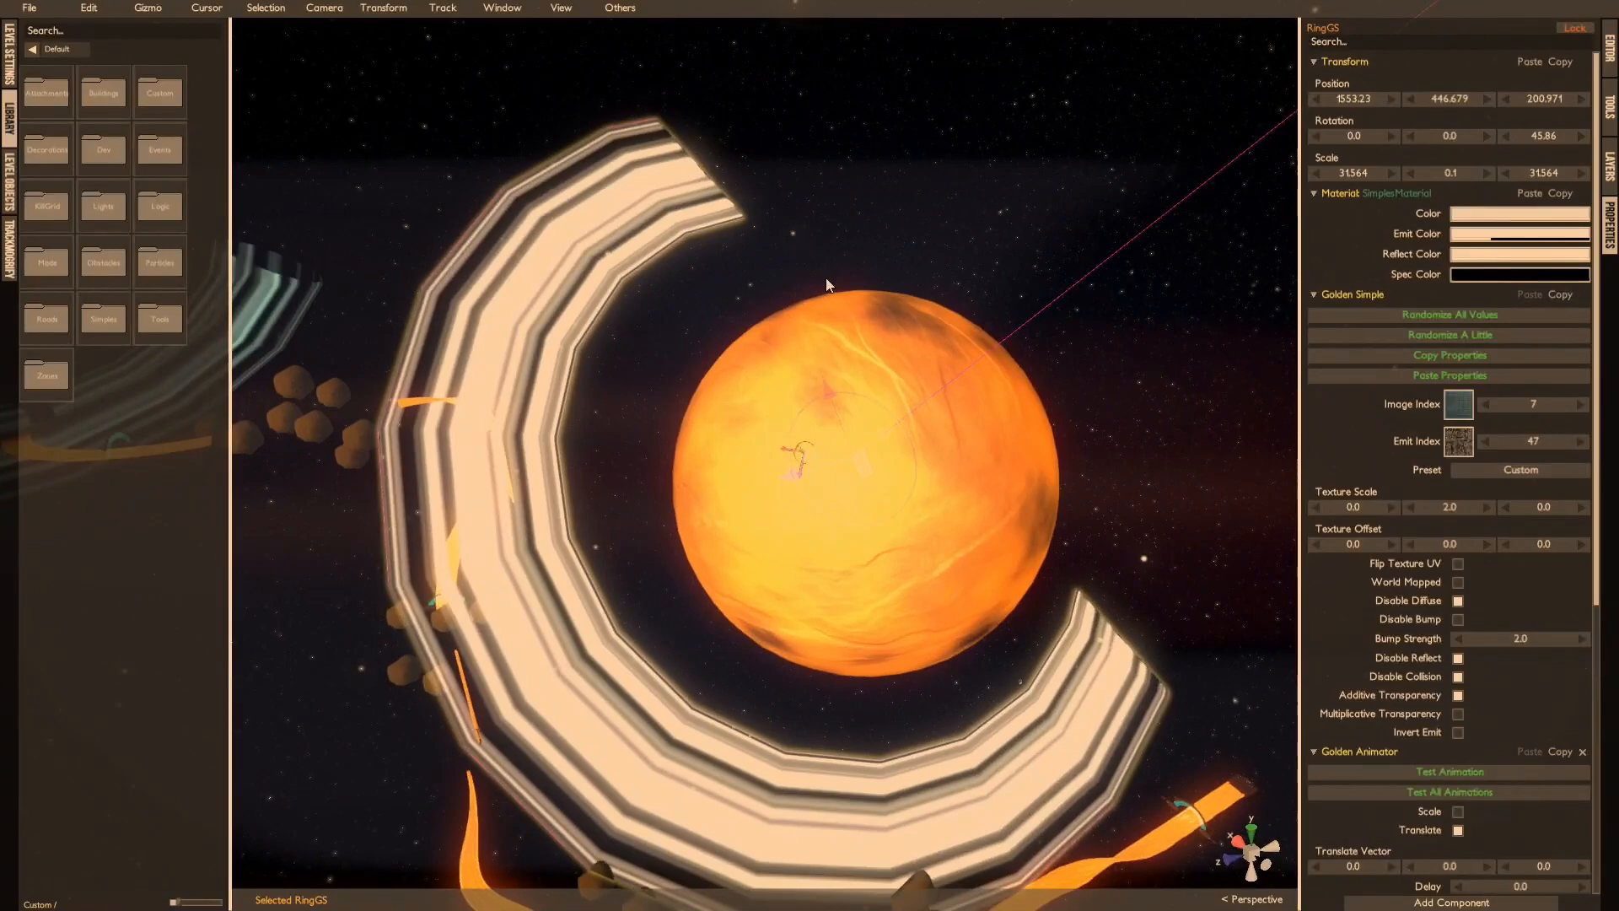
middle_click(867, 287)
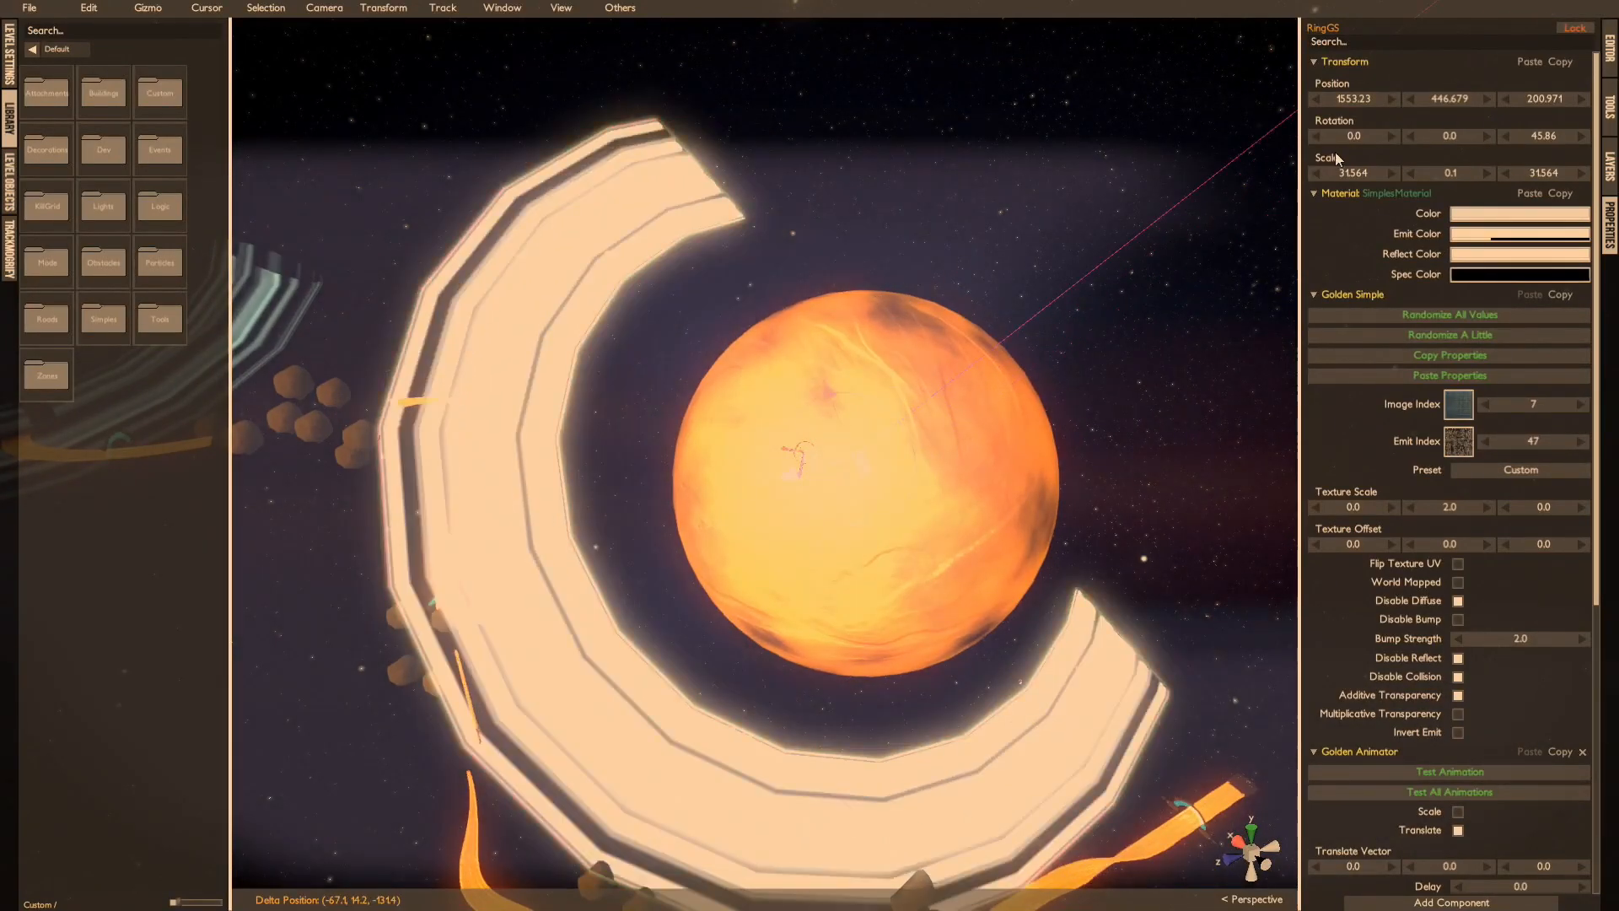
drag(1349, 139, 1410, 140)
Step: Set the ring's Y rotation to 6.8, change it to -6.8, and inspect the tilted ring with the selection cleared and restored
alt+drag(851, 244, 1004, 139)
click(1424, 135)
text(6.8)
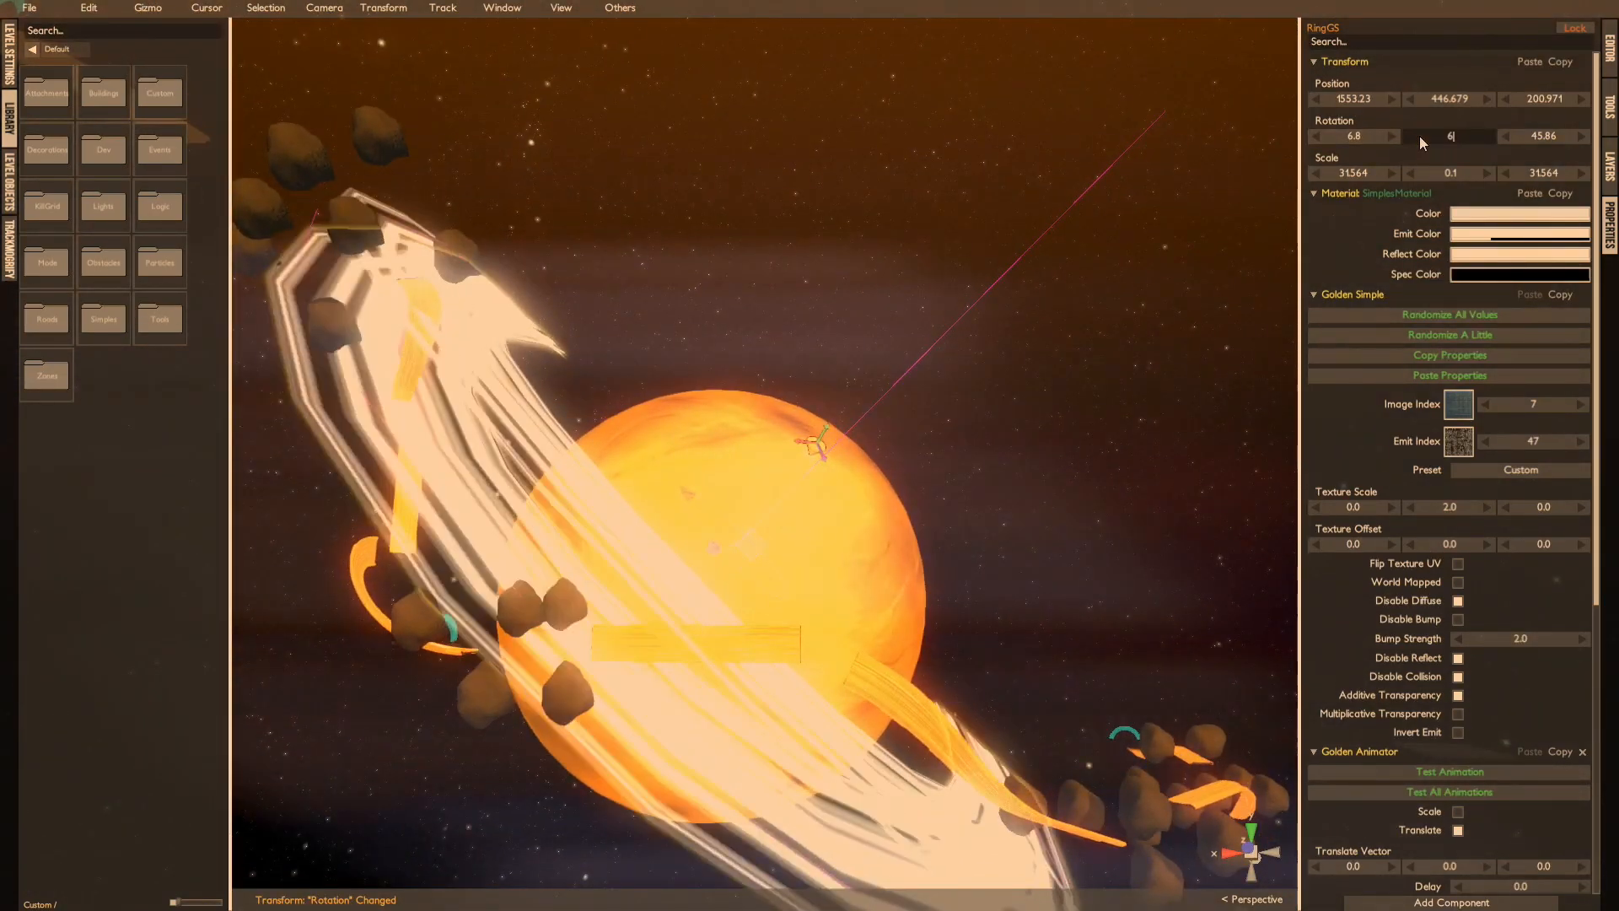
double_click(1449, 140)
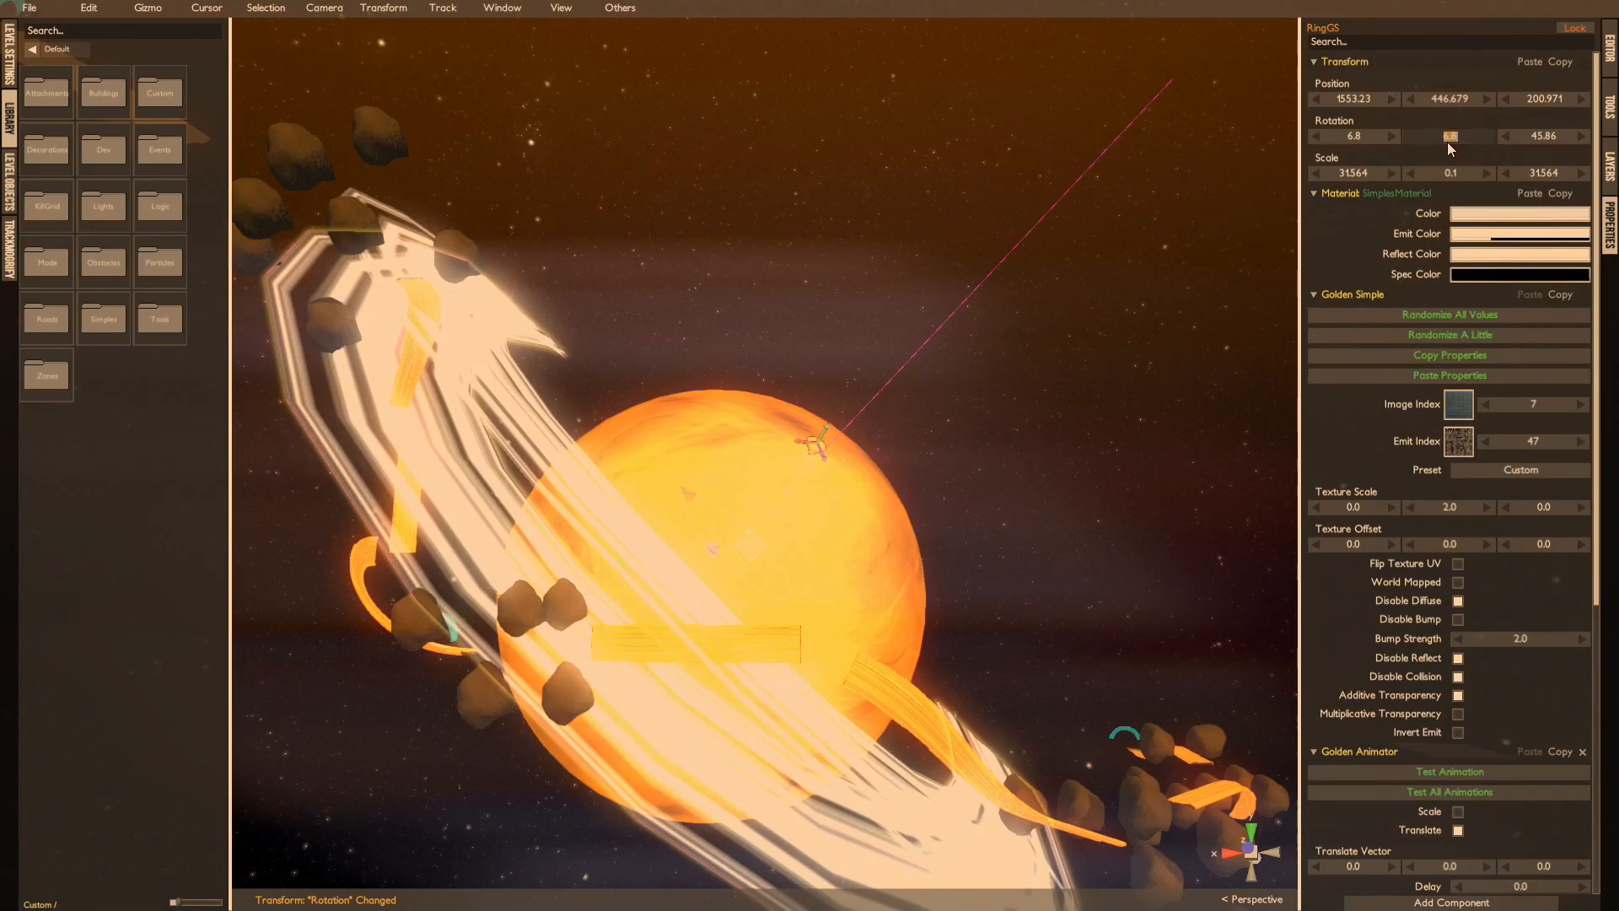
text(-6.8)
key(Return)
alt+drag(908, 285, 1066, 237)
key(Escape)
click(818, 497)
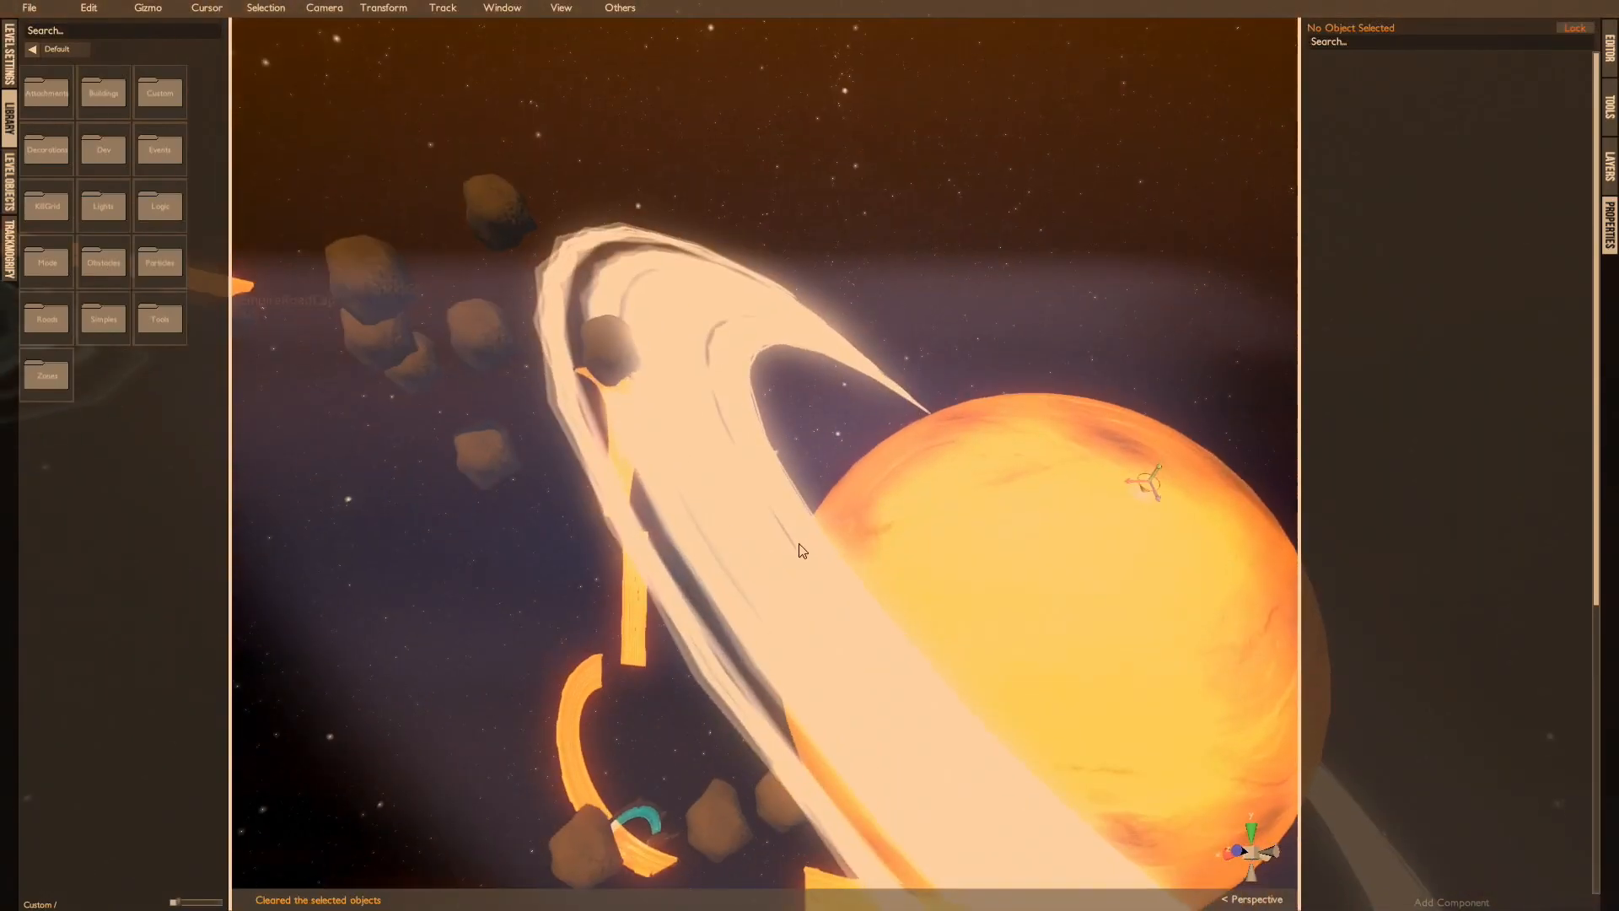
alt+drag(959, 220, 895, 276)
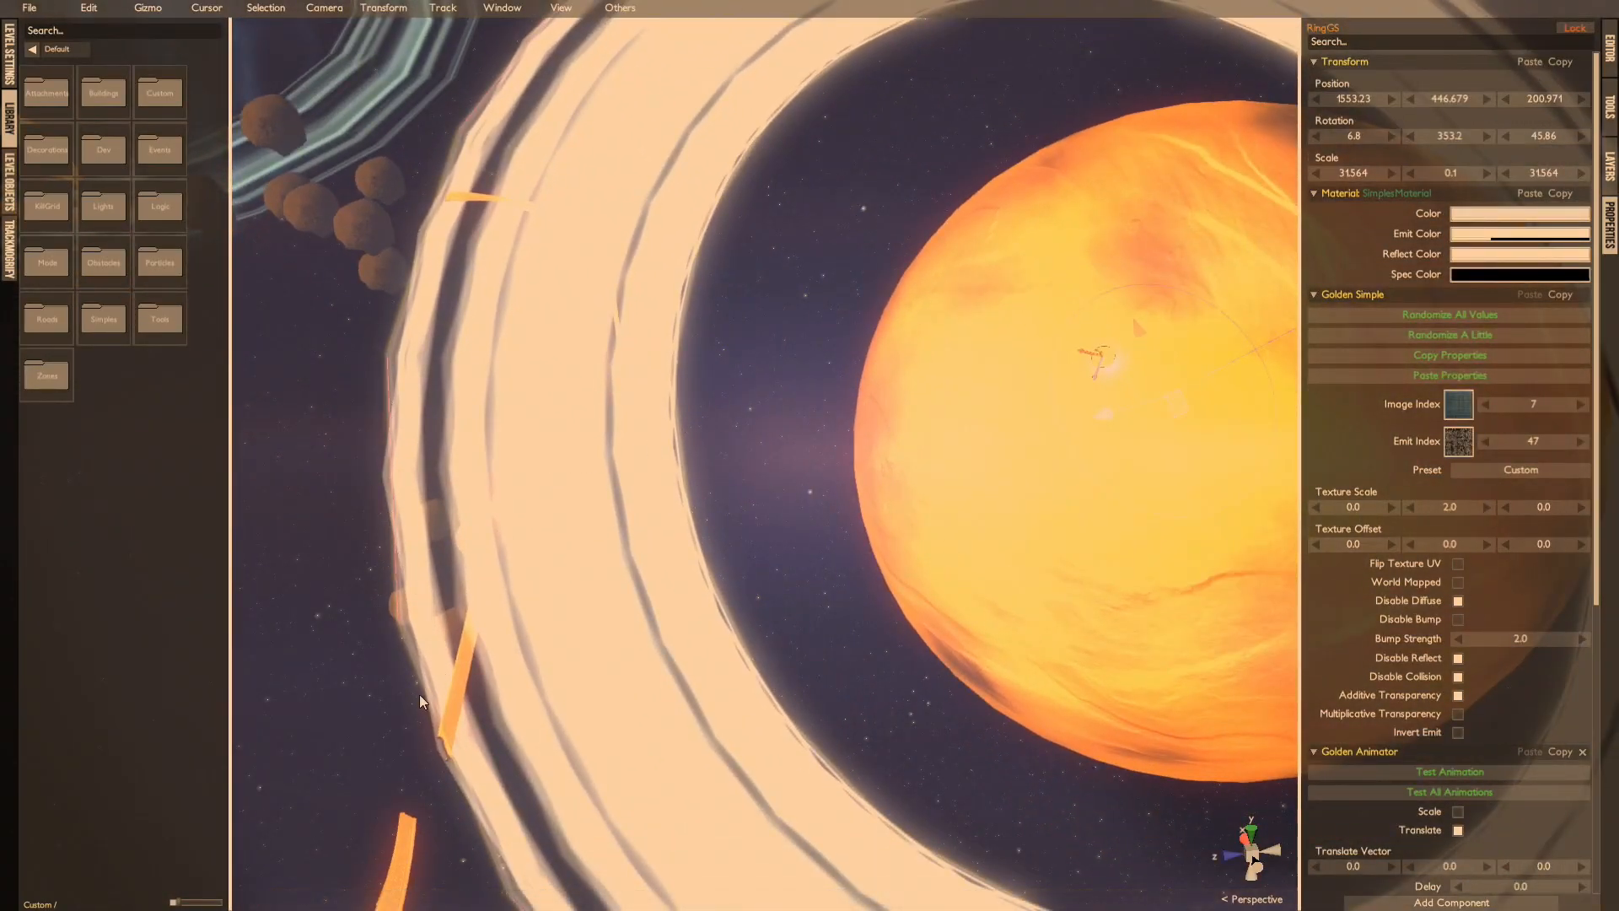
Step: Undo the X and Y rotation changes on the planet's ring, including a brief try with the rotate gizmo
key(ctrl+z)
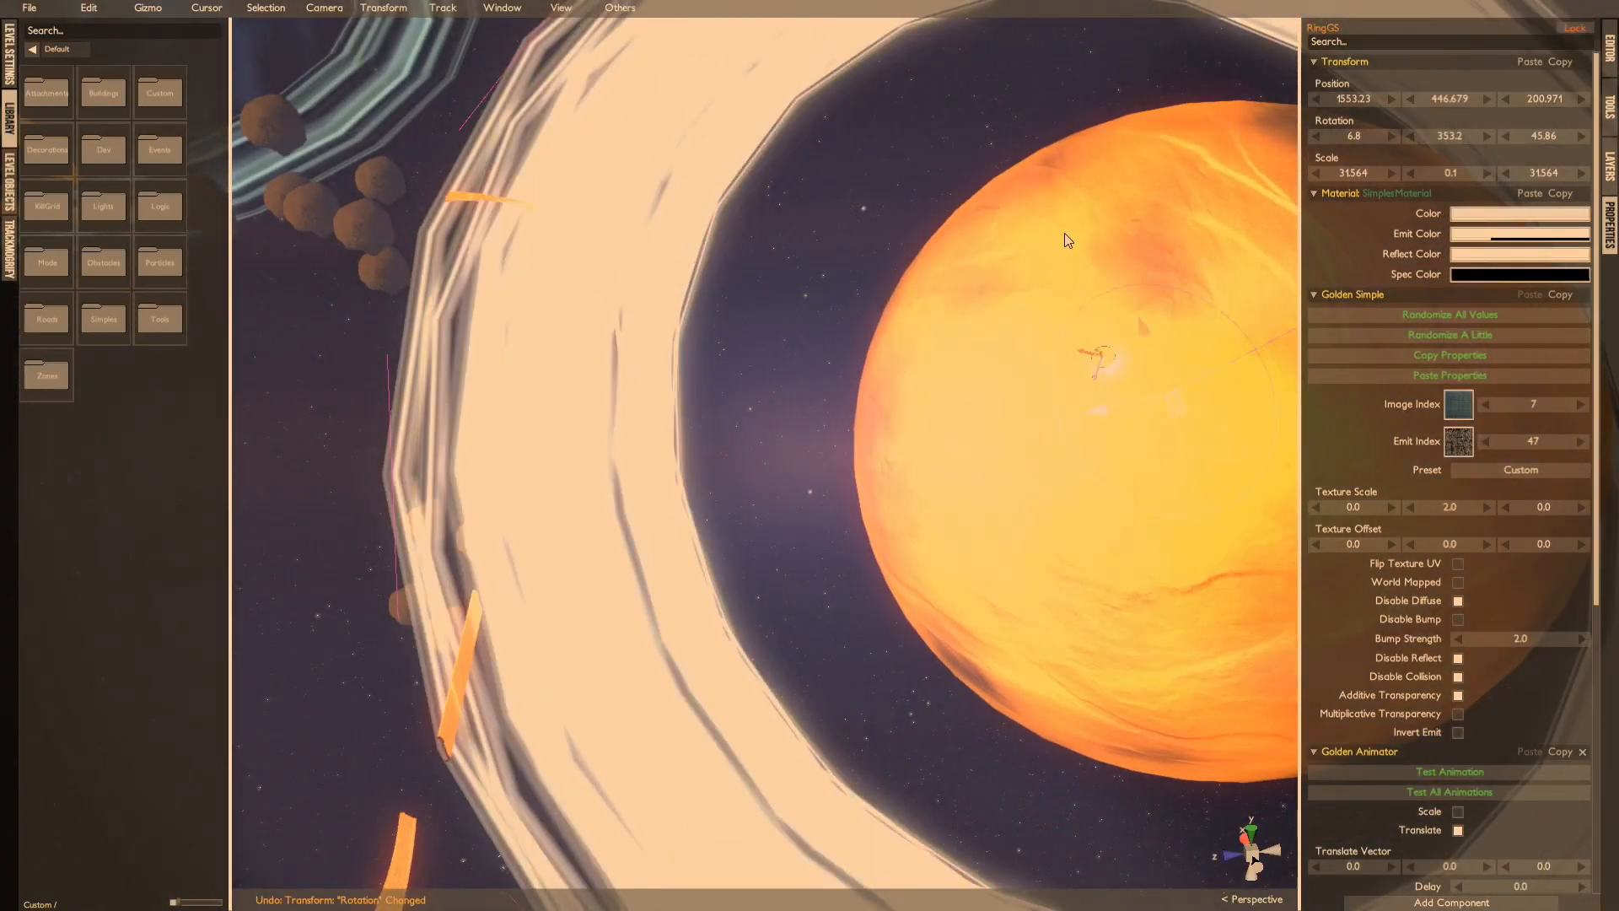
key(ctrl+z)
key(e)
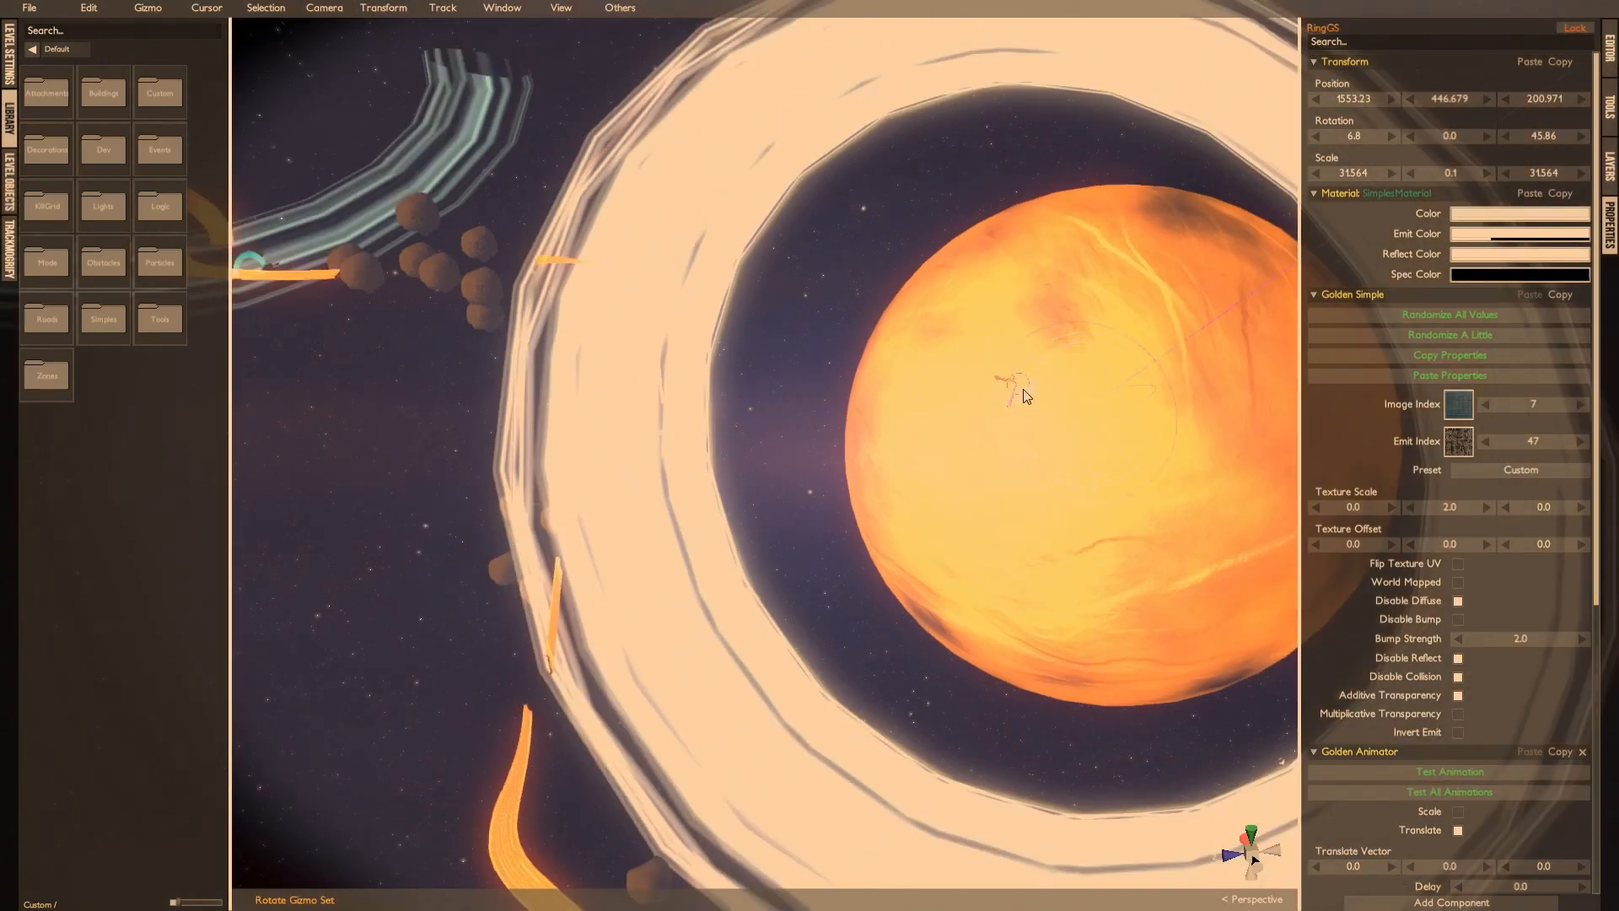
drag(1028, 396, 1028, 401)
right_drag(930, 403, 917, 364)
key(ctrl+z)
key(ctrl+z)
Step: Rotate the ring 10 degrees around its local Y axis with the rotate gizmo, and test all animations
key(2)
right_drag(985, 418, 1048, 441)
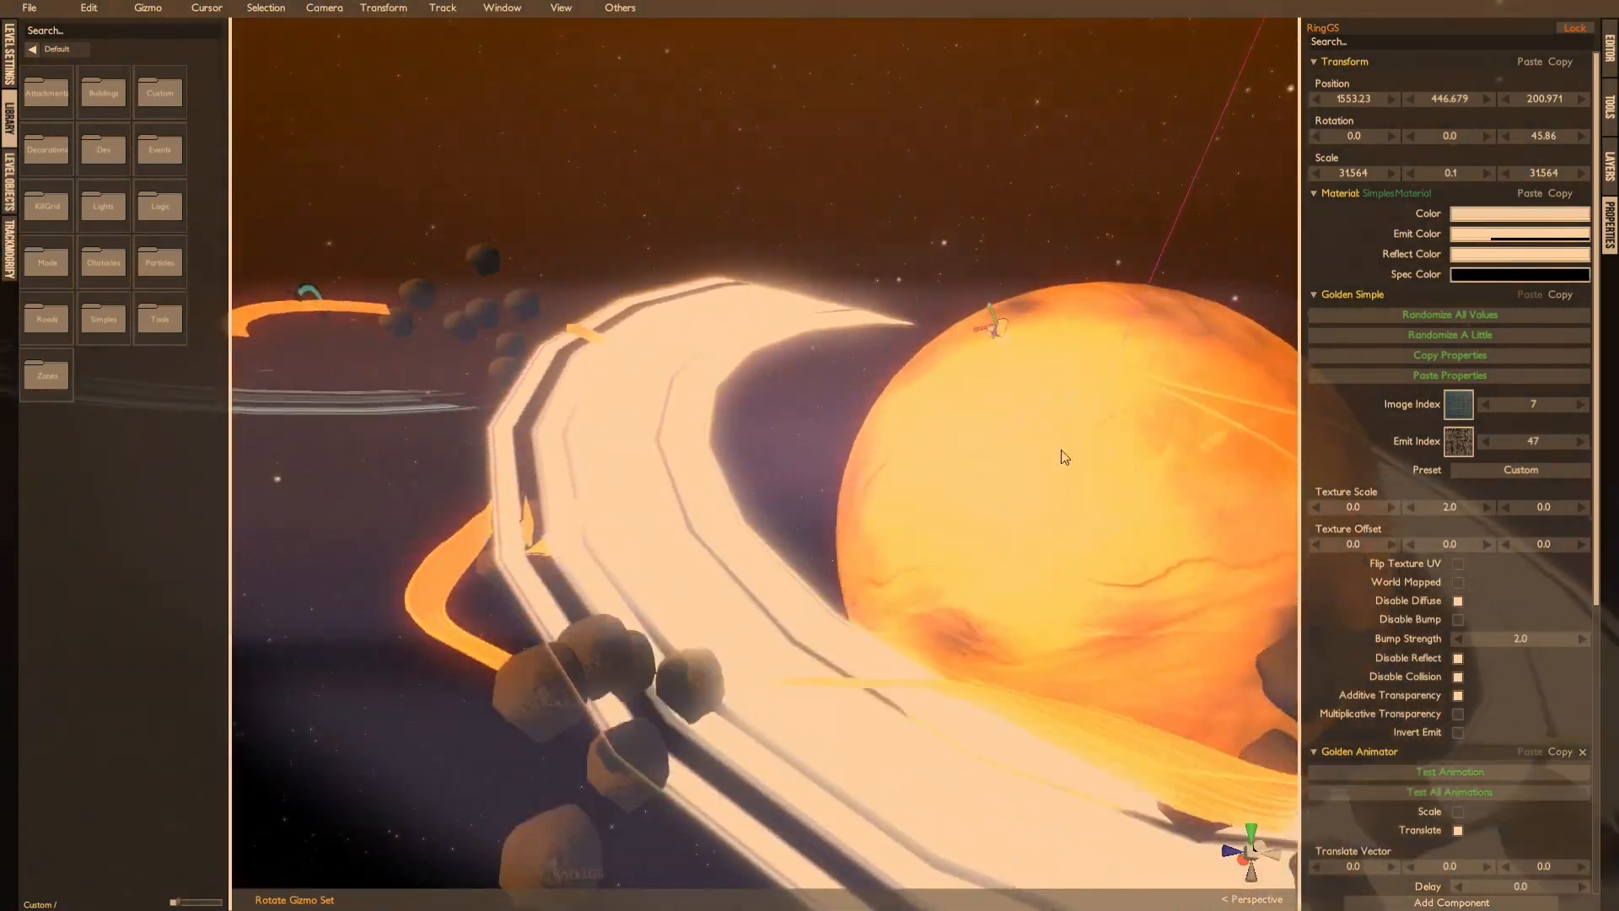
drag(1113, 524, 1097, 523)
right_drag(1097, 523, 794, 544)
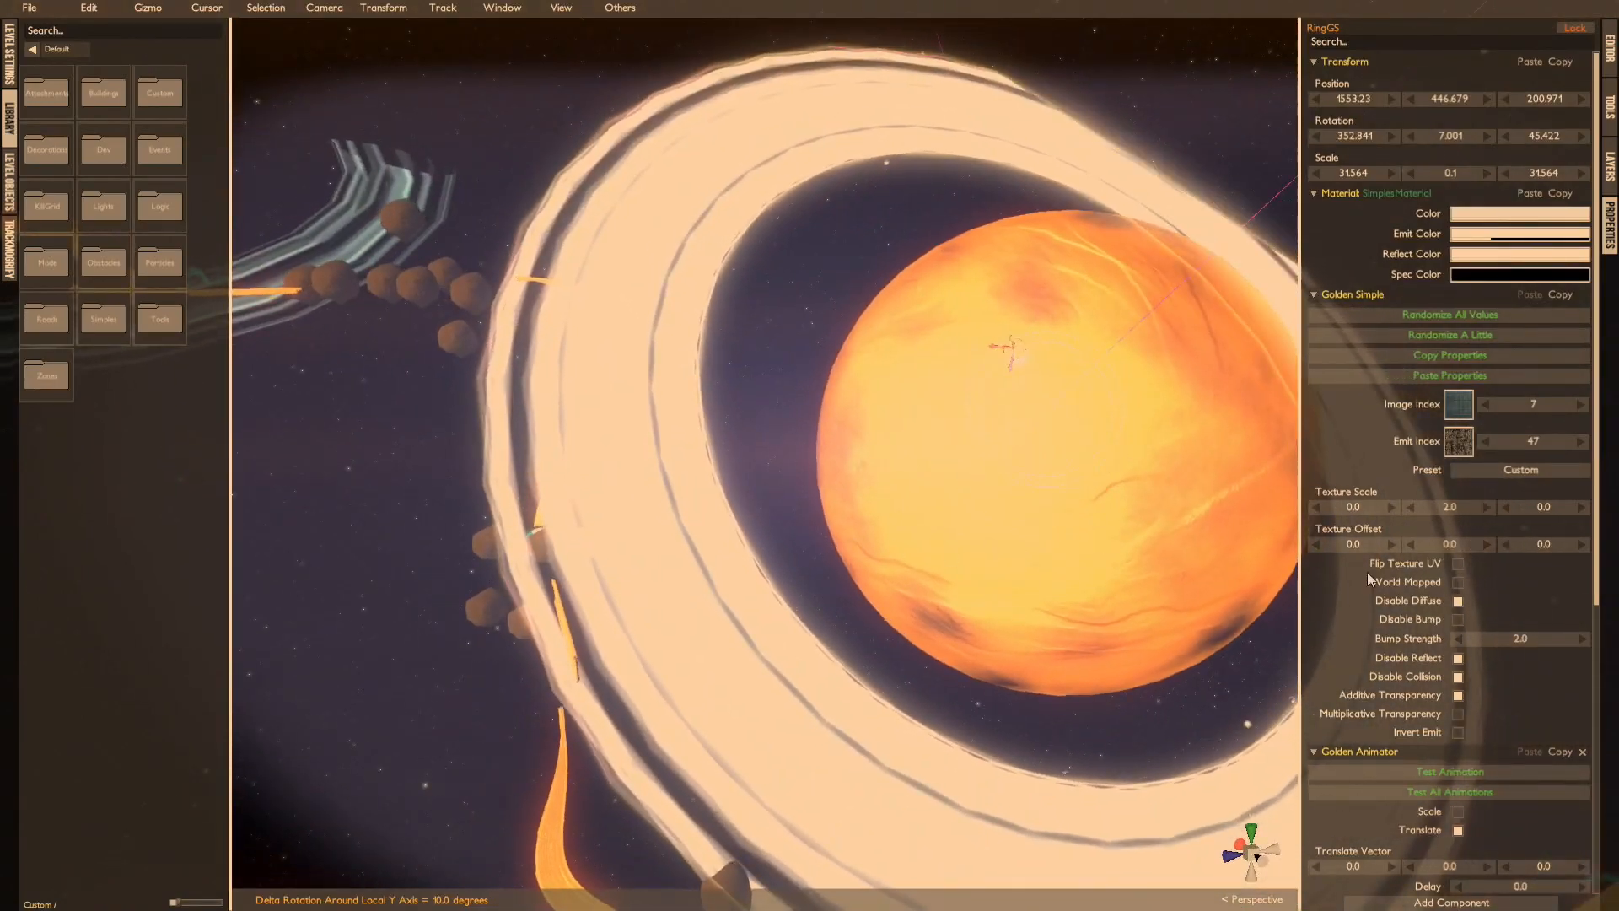
click(1414, 791)
key(Escape)
Step: Select the orange planet, set its Golden Animator translate vector to 0.14 and -0.1, and test all animations
click(1048, 531)
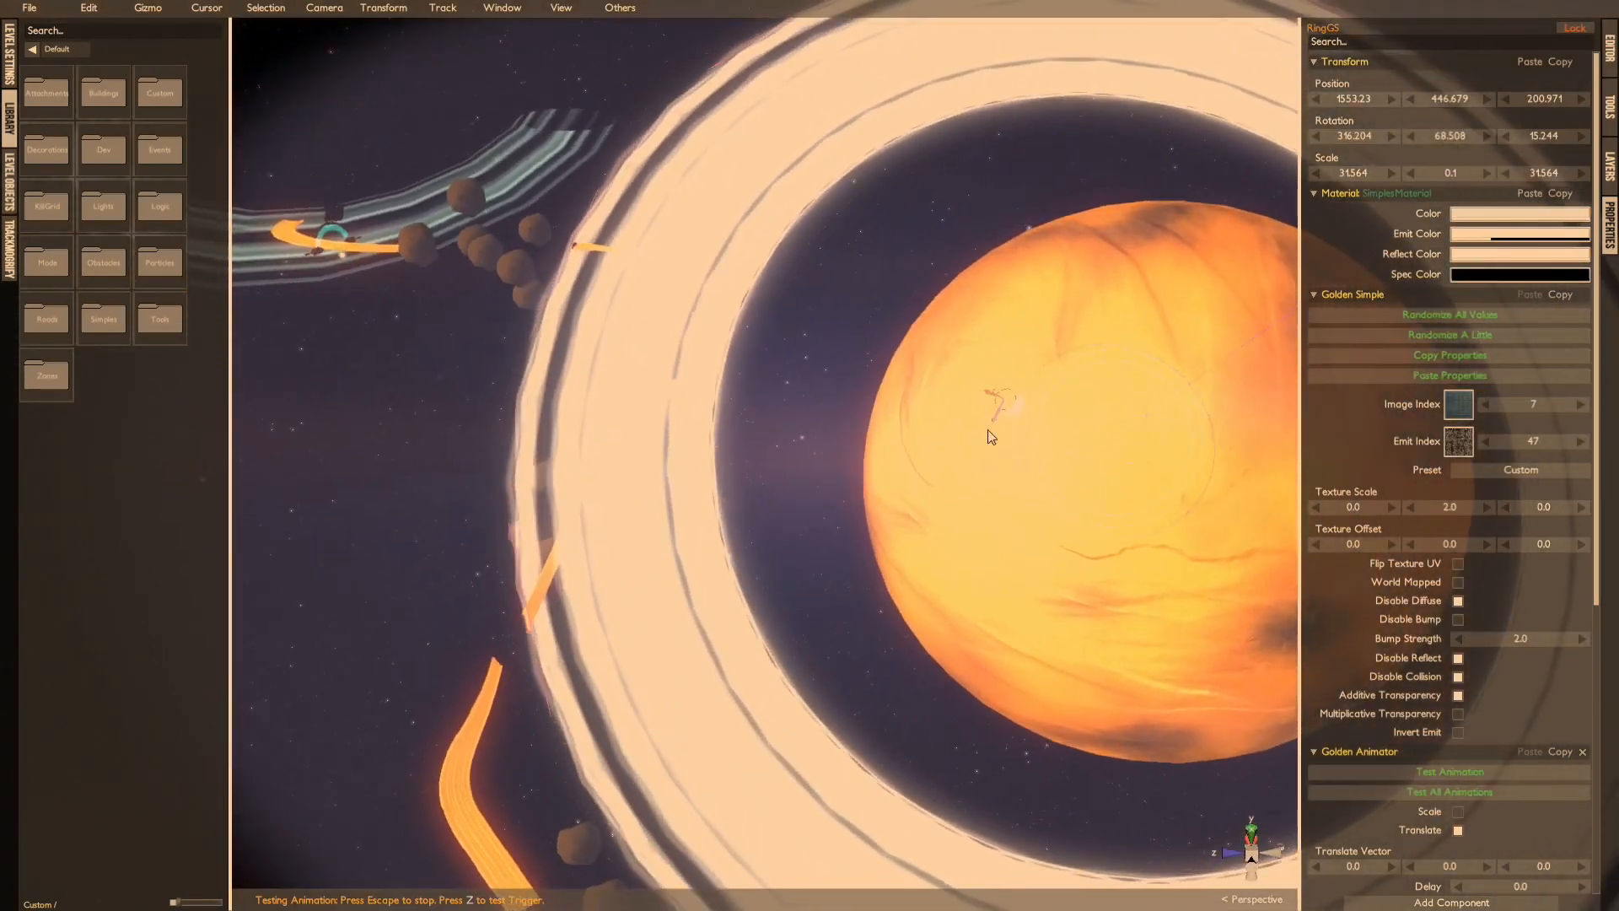
scroll(1465, 751, down, 3)
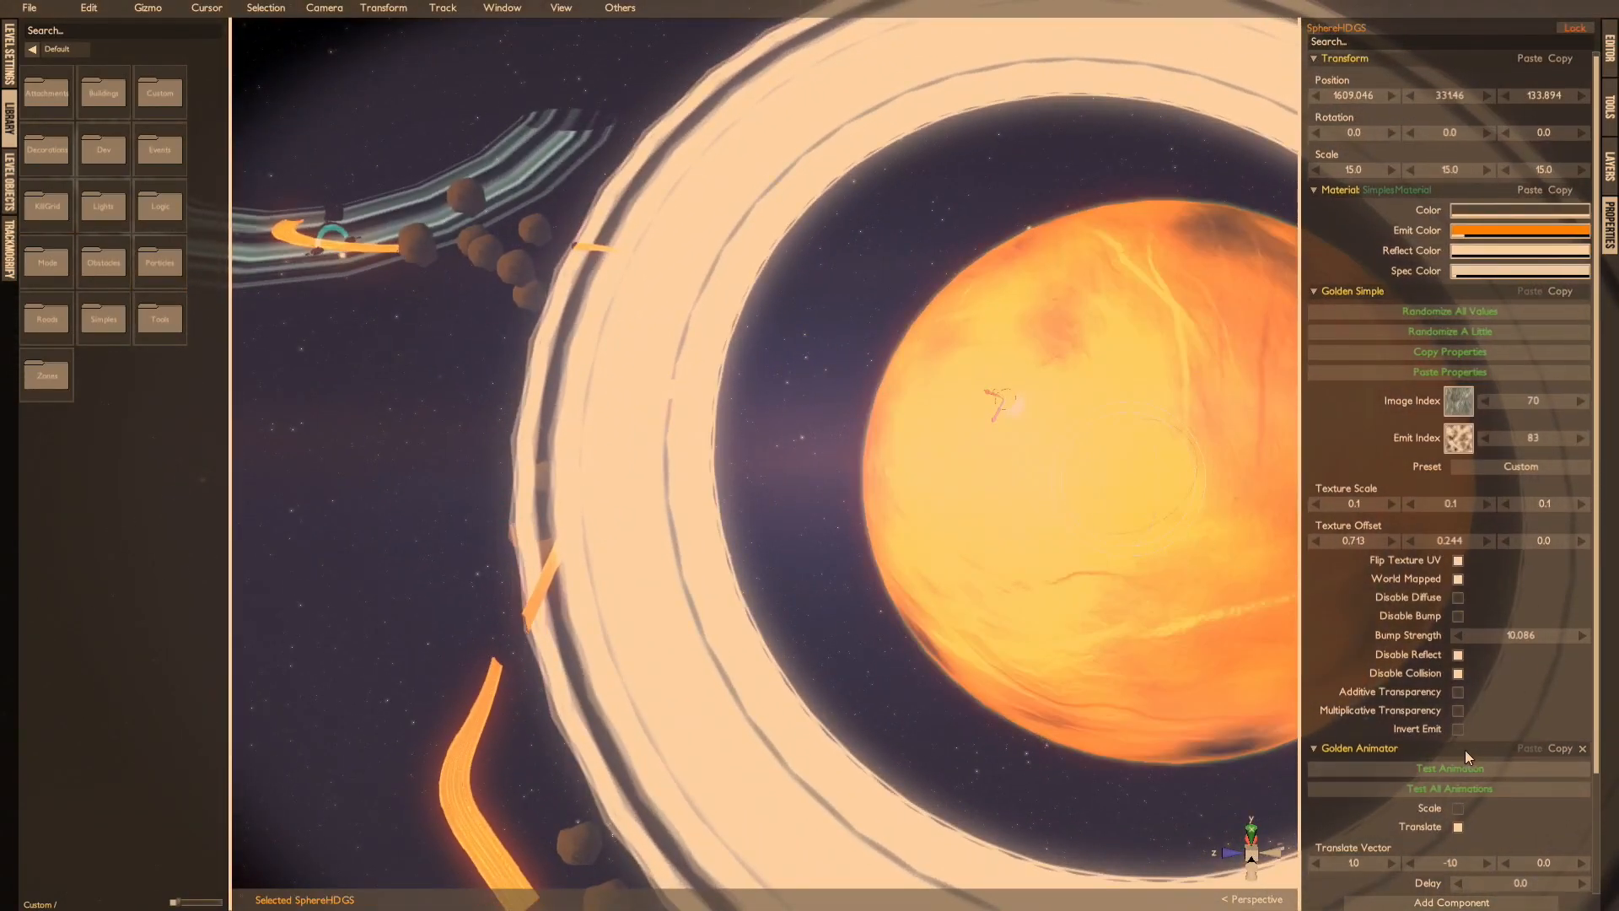
click(1345, 724)
text(.14)
click(1447, 727)
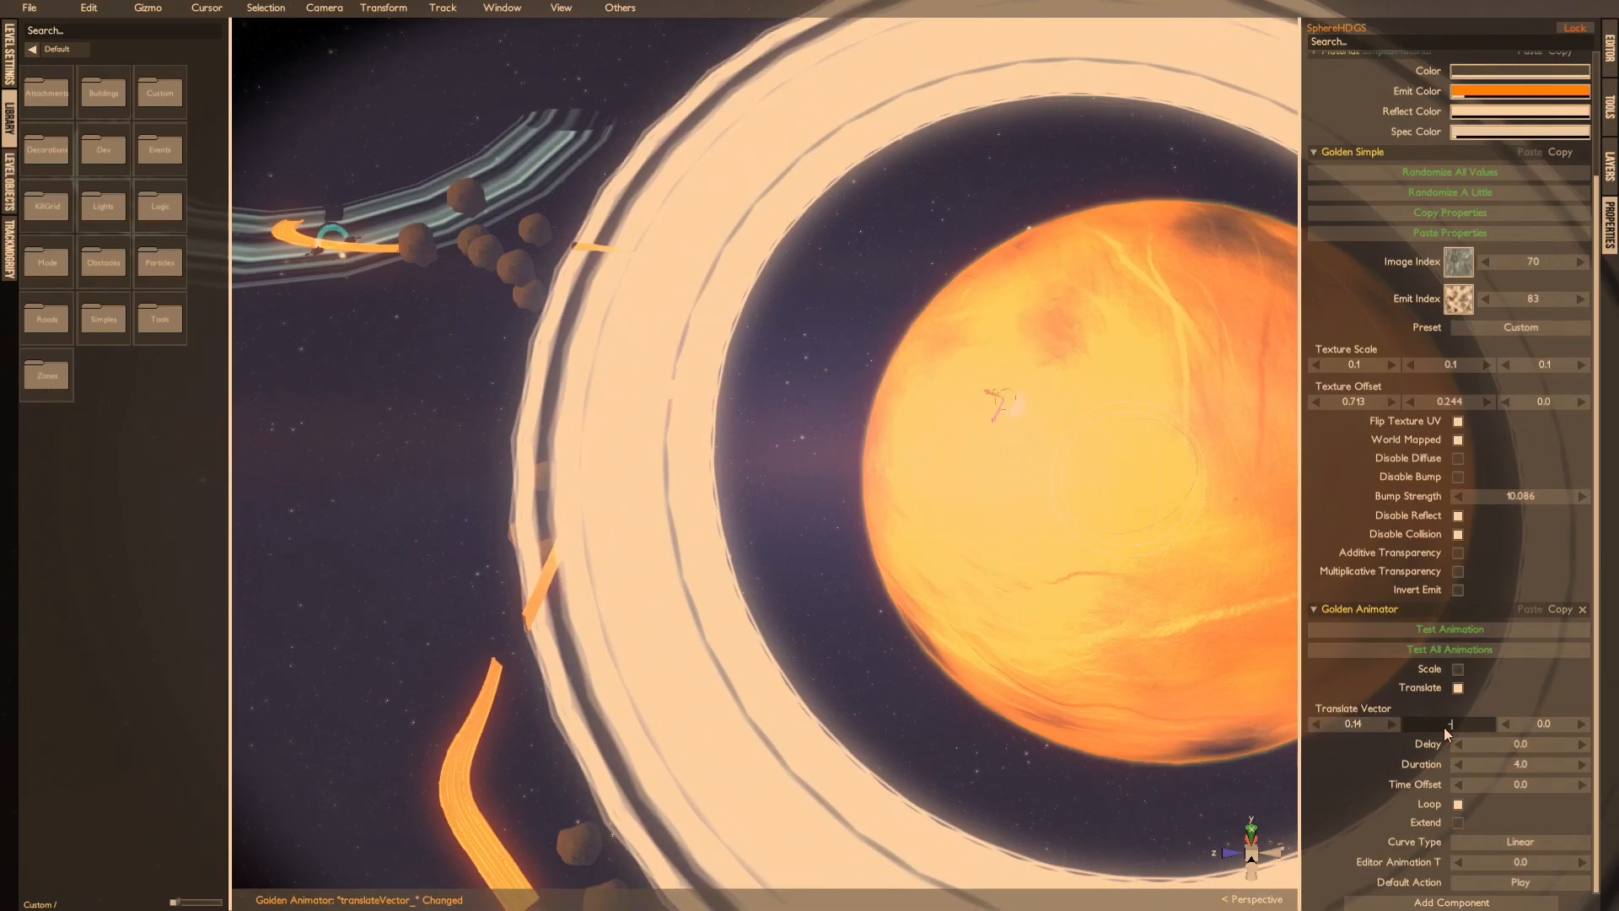
key(Return)
alt+drag(1016, 675, 1096, 637)
click(1380, 651)
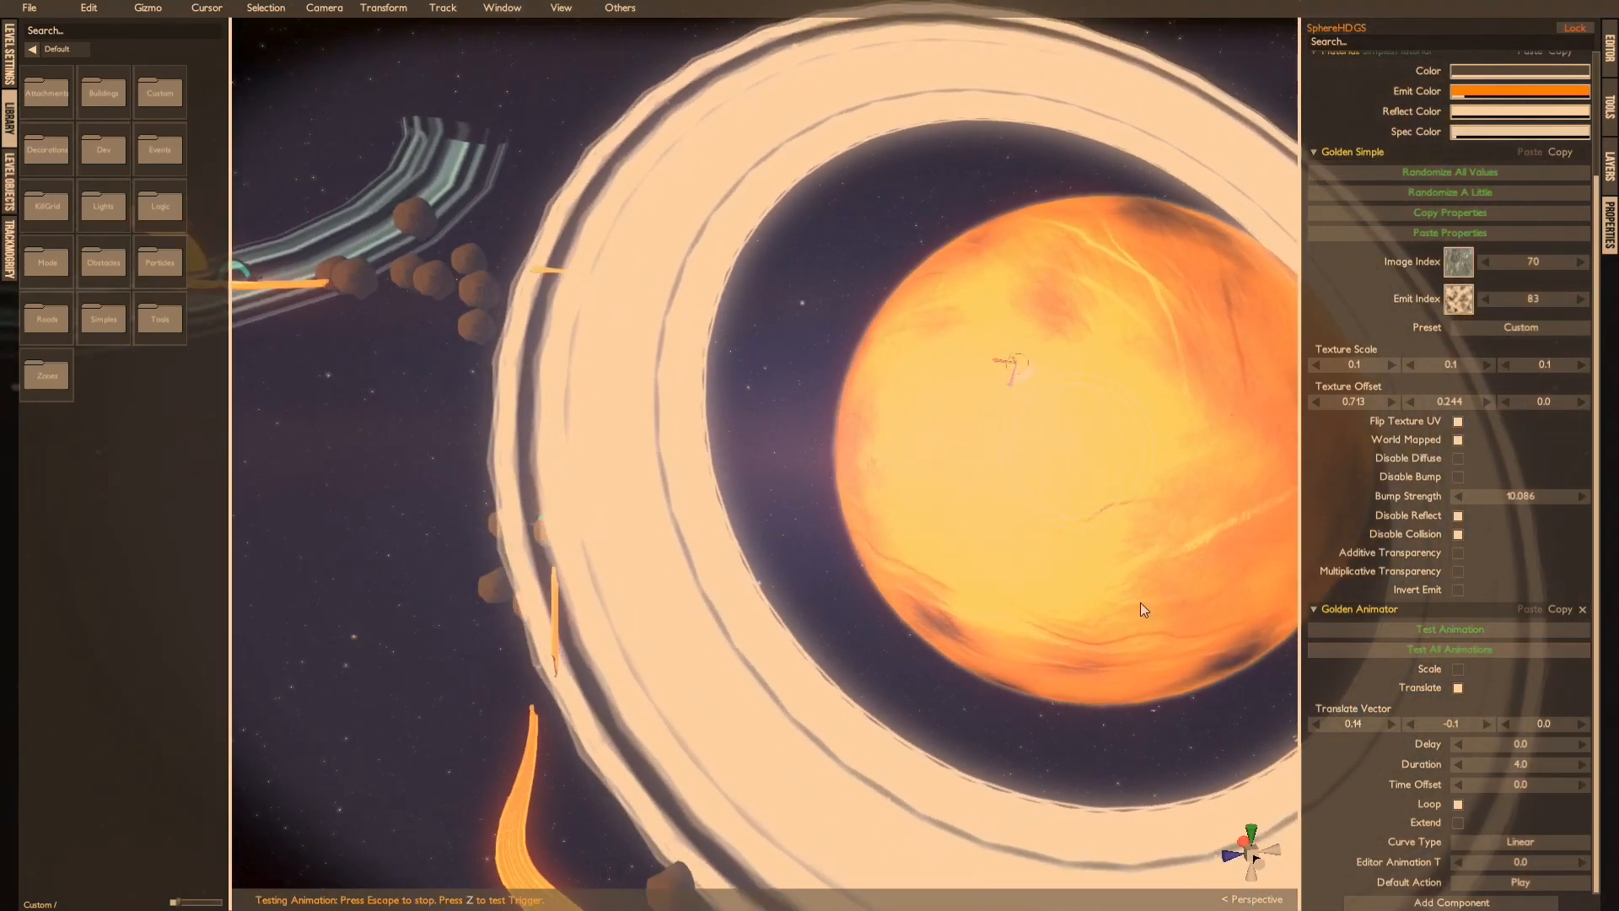
Step: Add the ring to the planet selection, set both objects' Golden Animator duration to 40, and test all animations
shift+click(679, 654)
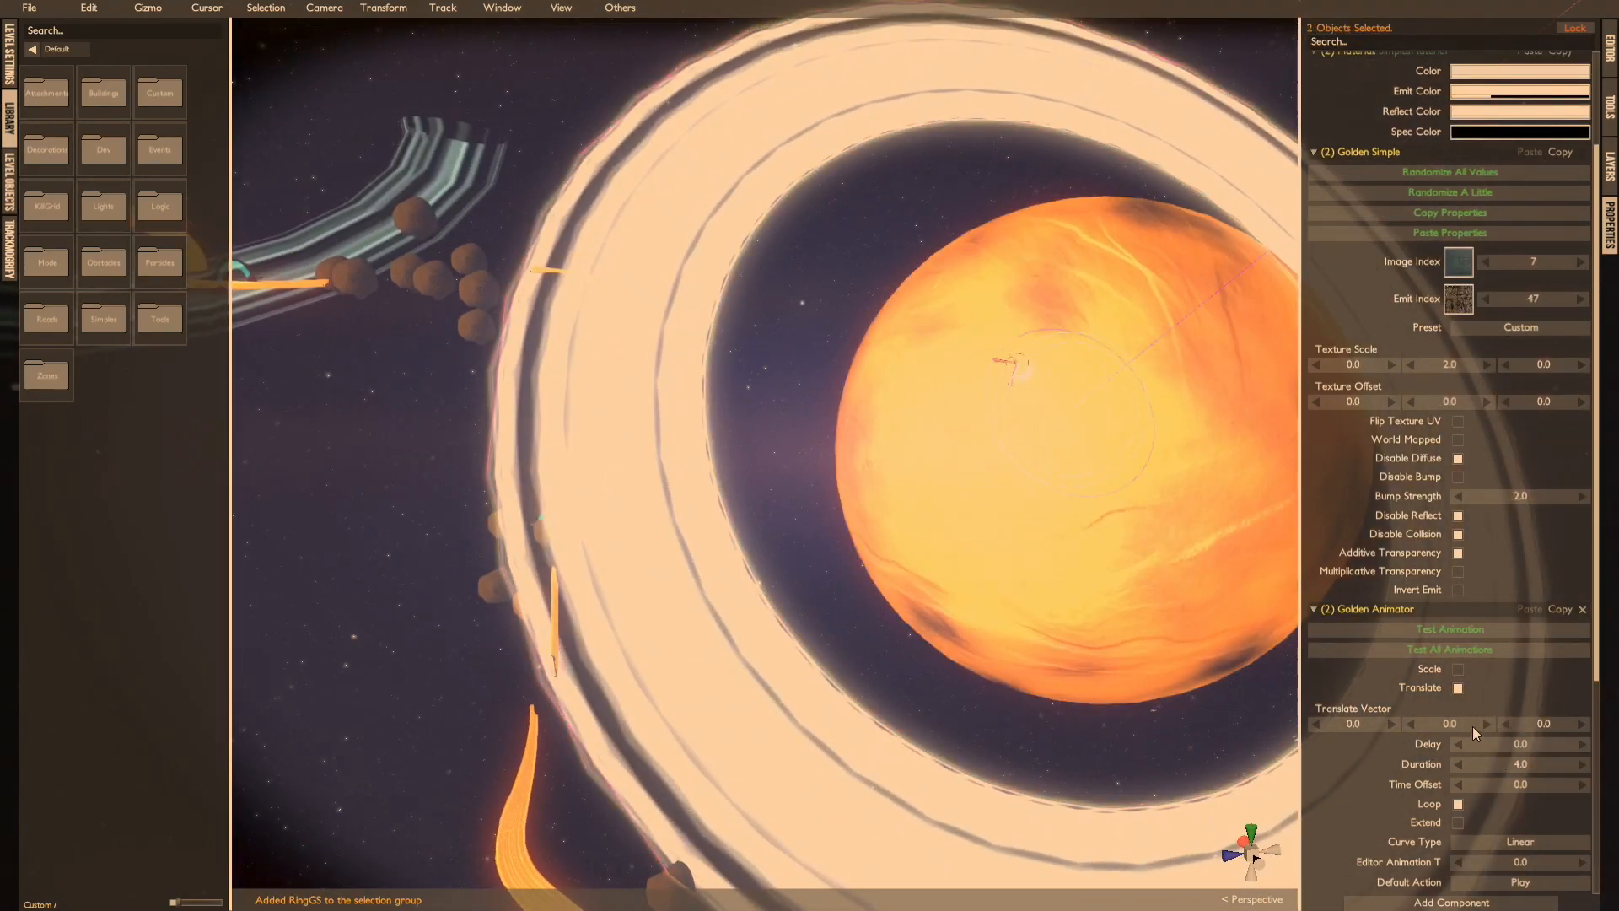
scroll(1384, 732, down, 5)
click(1545, 556)
text(40)
alt+drag(1021, 582, 1180, 548)
click(1374, 444)
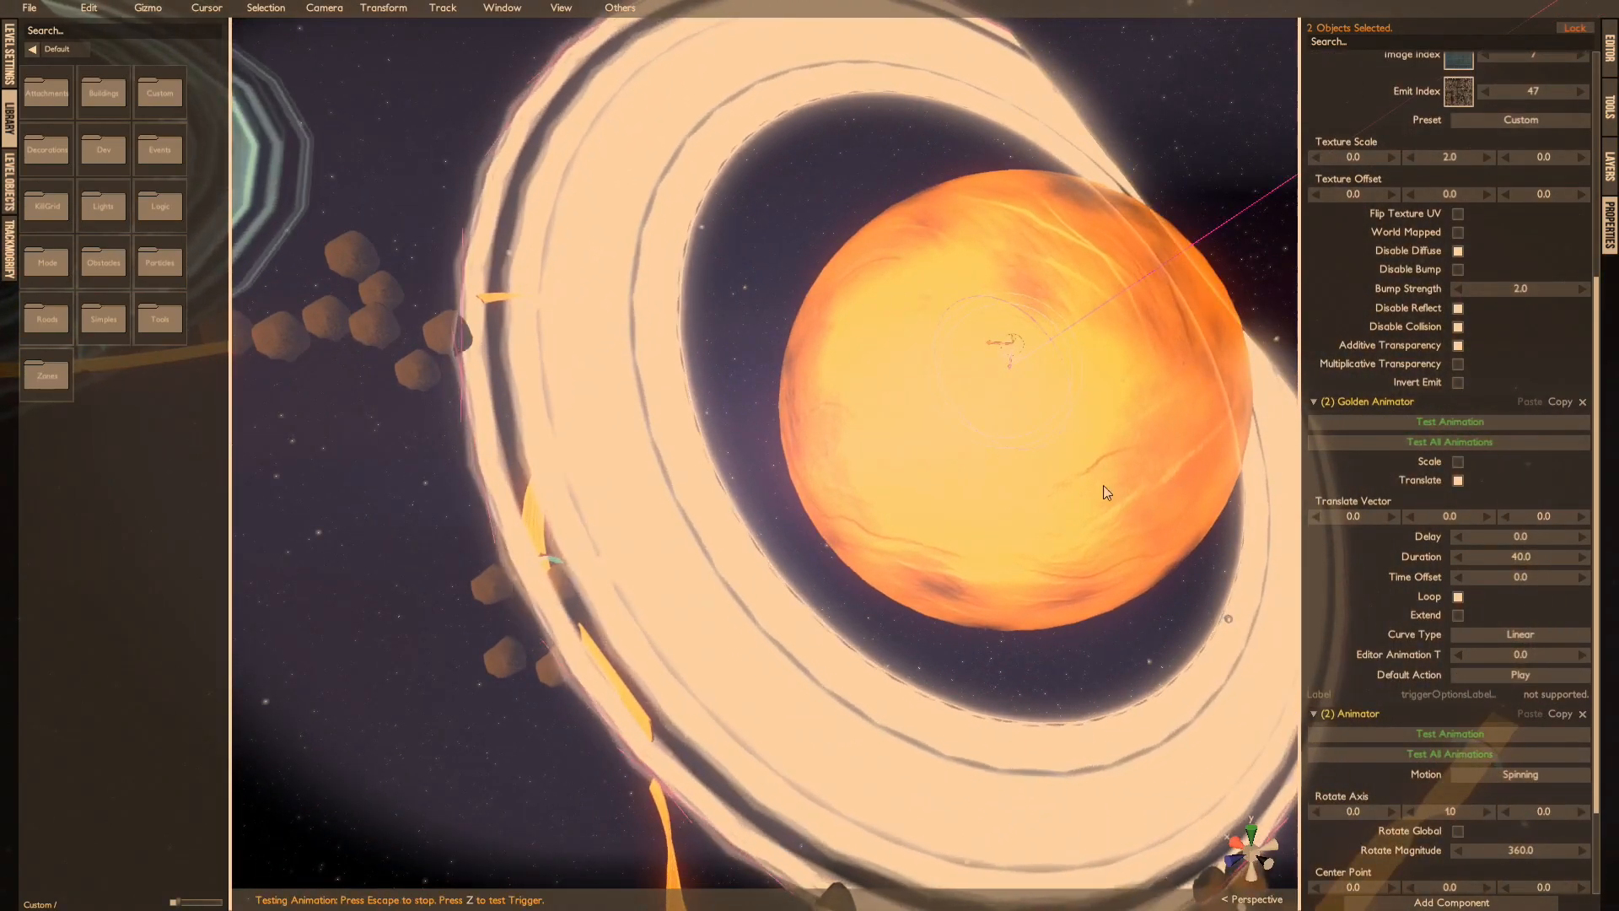
Step: Select only the ring and preview all animations from its Golden Animator and Animator components
click(781, 544)
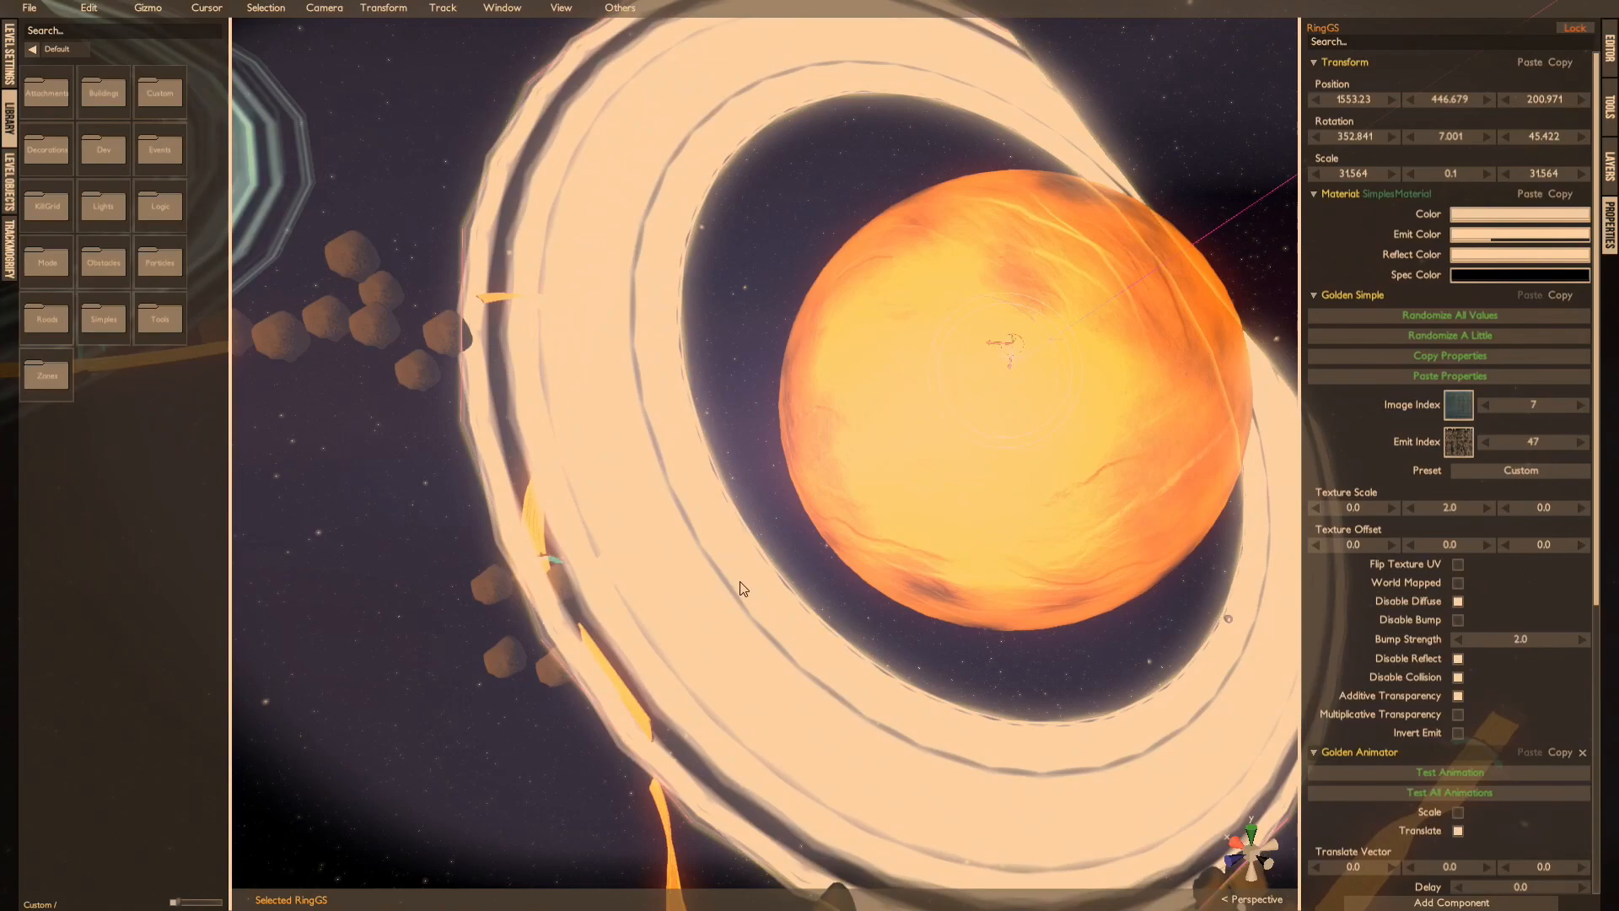
click(742, 588)
scroll(1509, 589, down, 8)
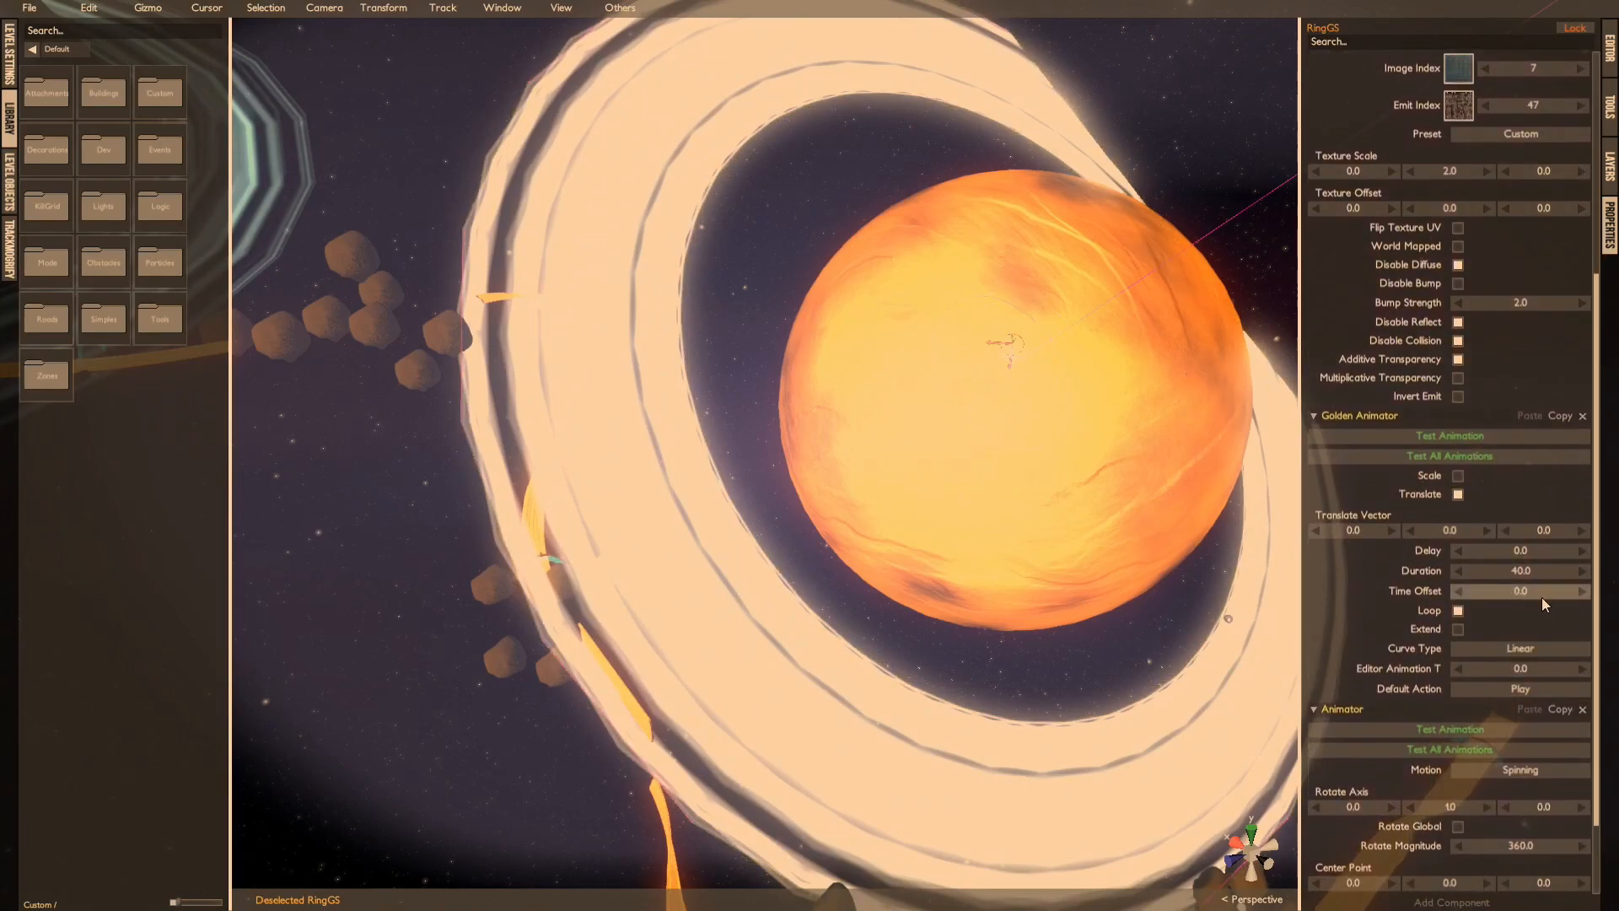
click(1437, 458)
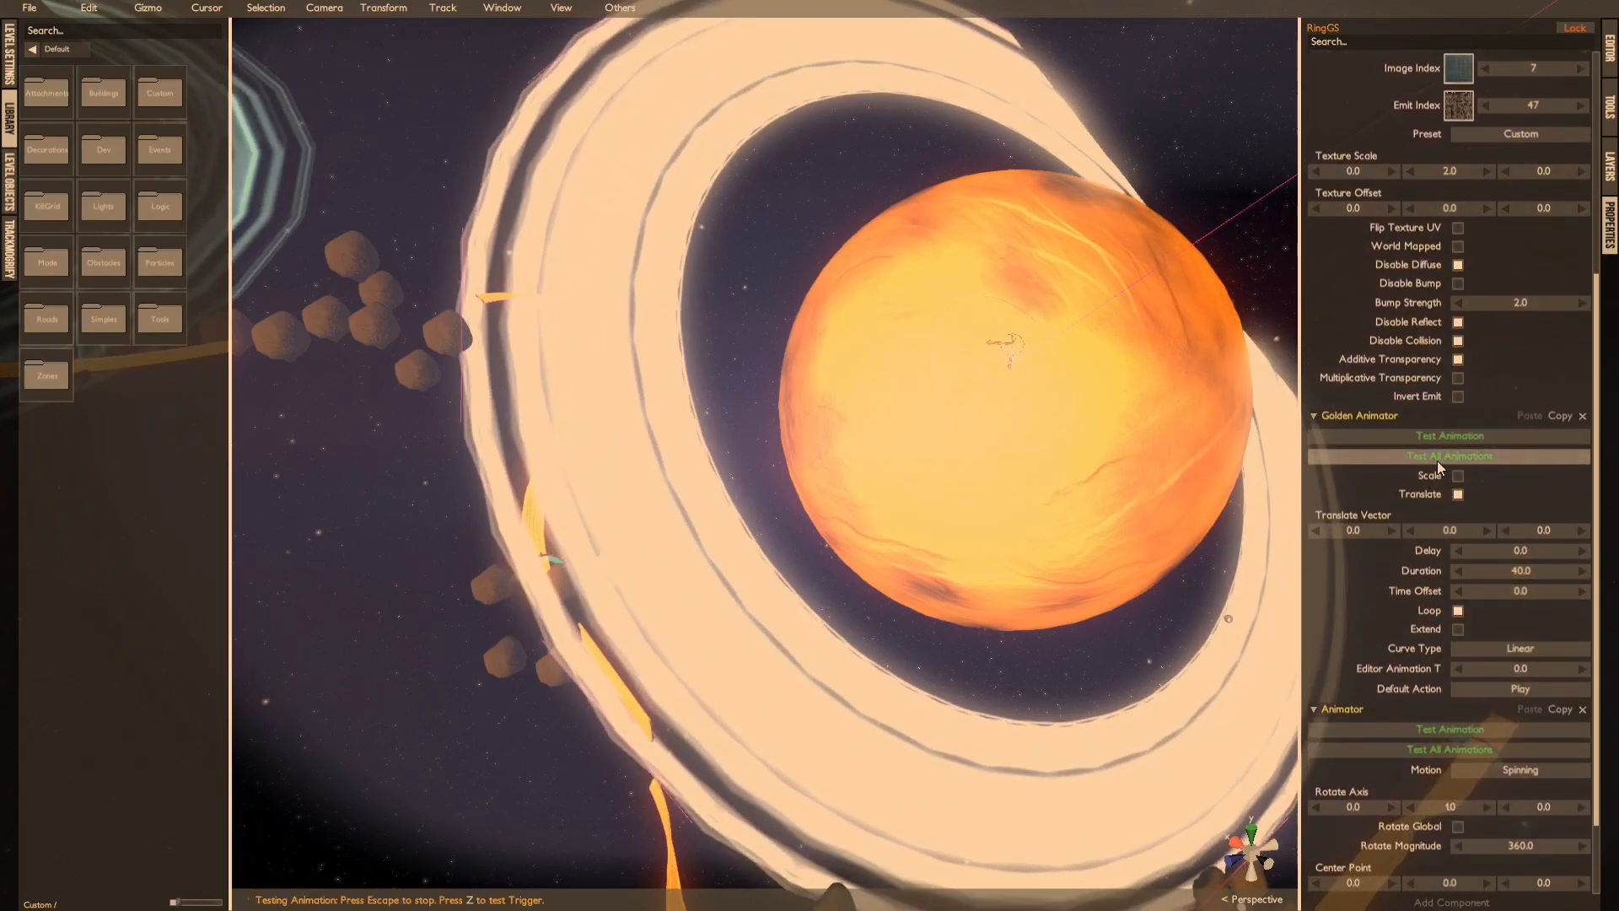
key(Escape)
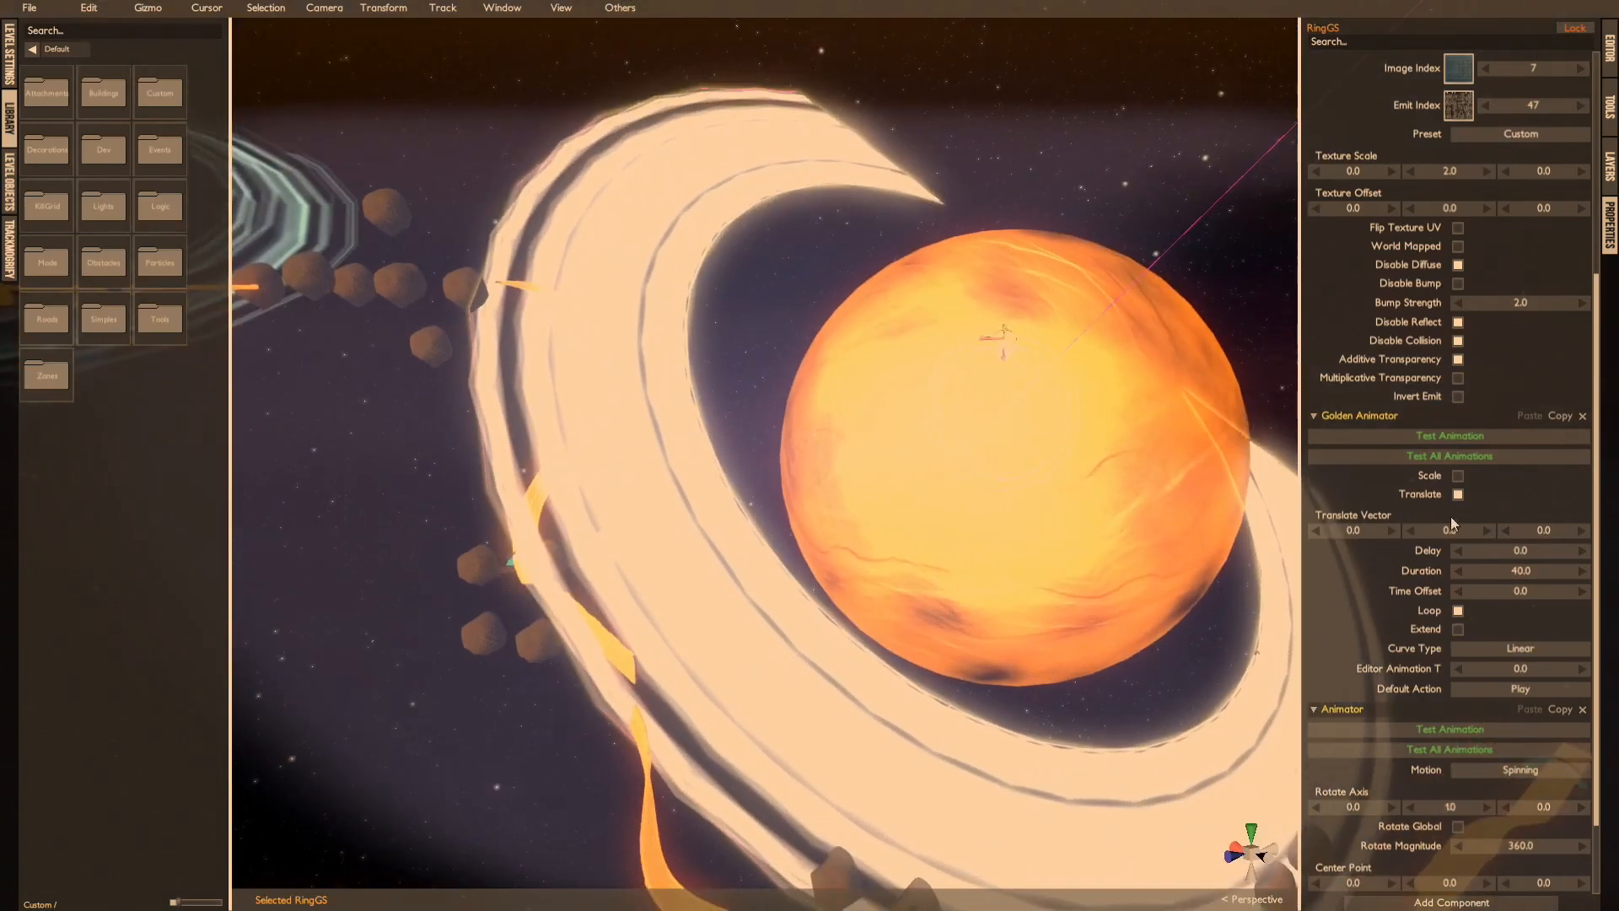
click(1485, 458)
click(1444, 749)
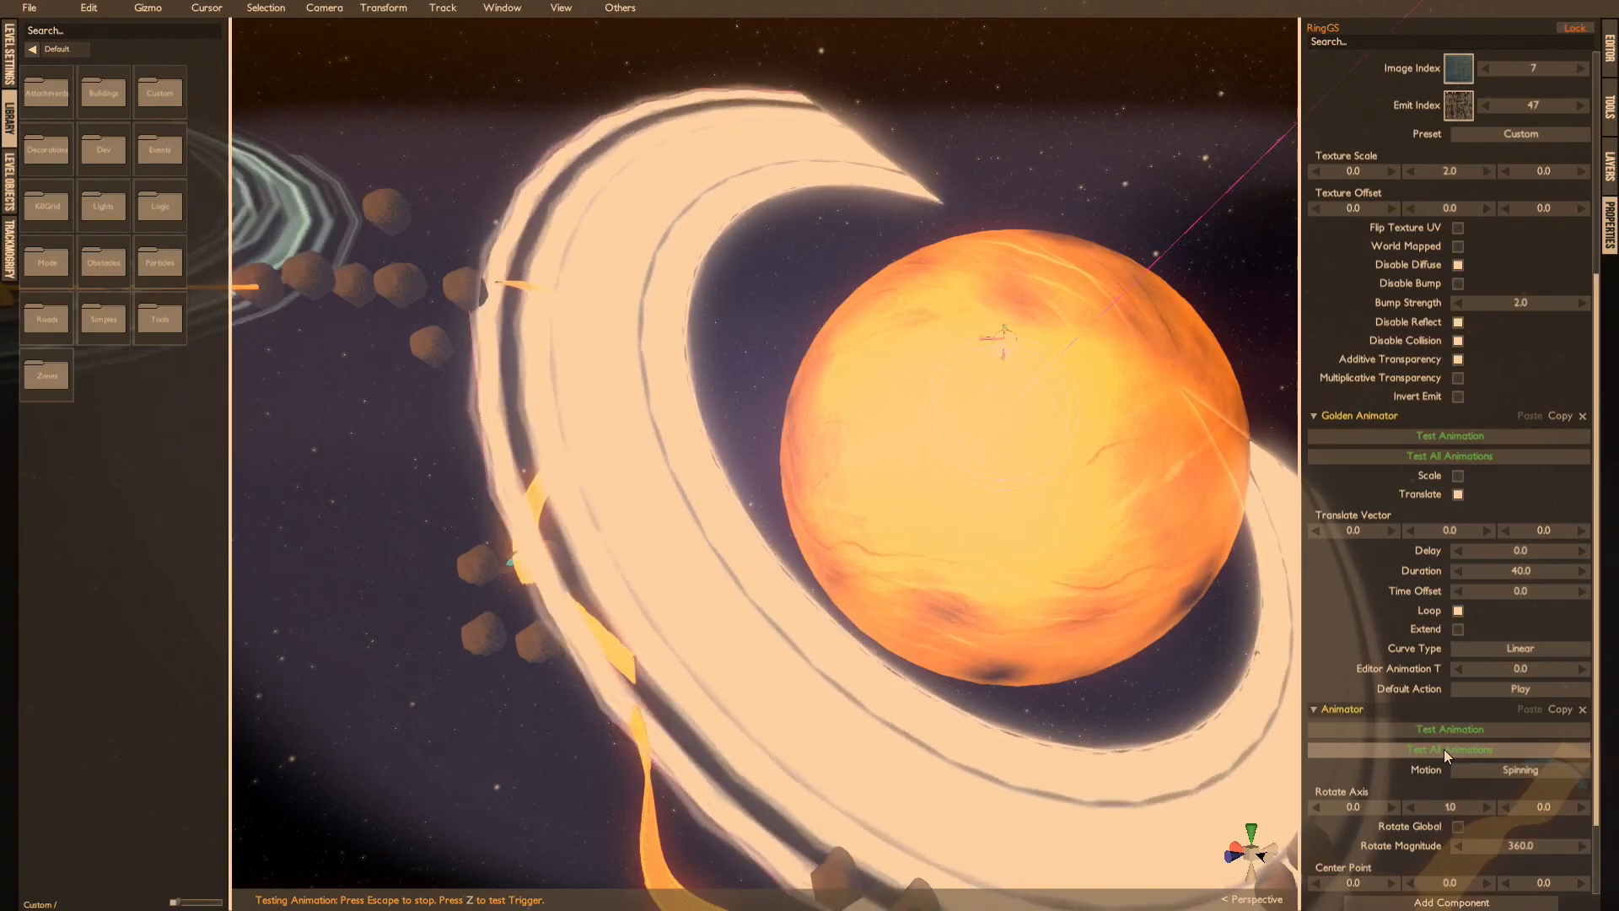
key(Escape)
Step: Set the duration of the ring's spinning Animator to 40 and test all animations around the planet
scroll(1429, 680, down, 3)
click(1537, 825)
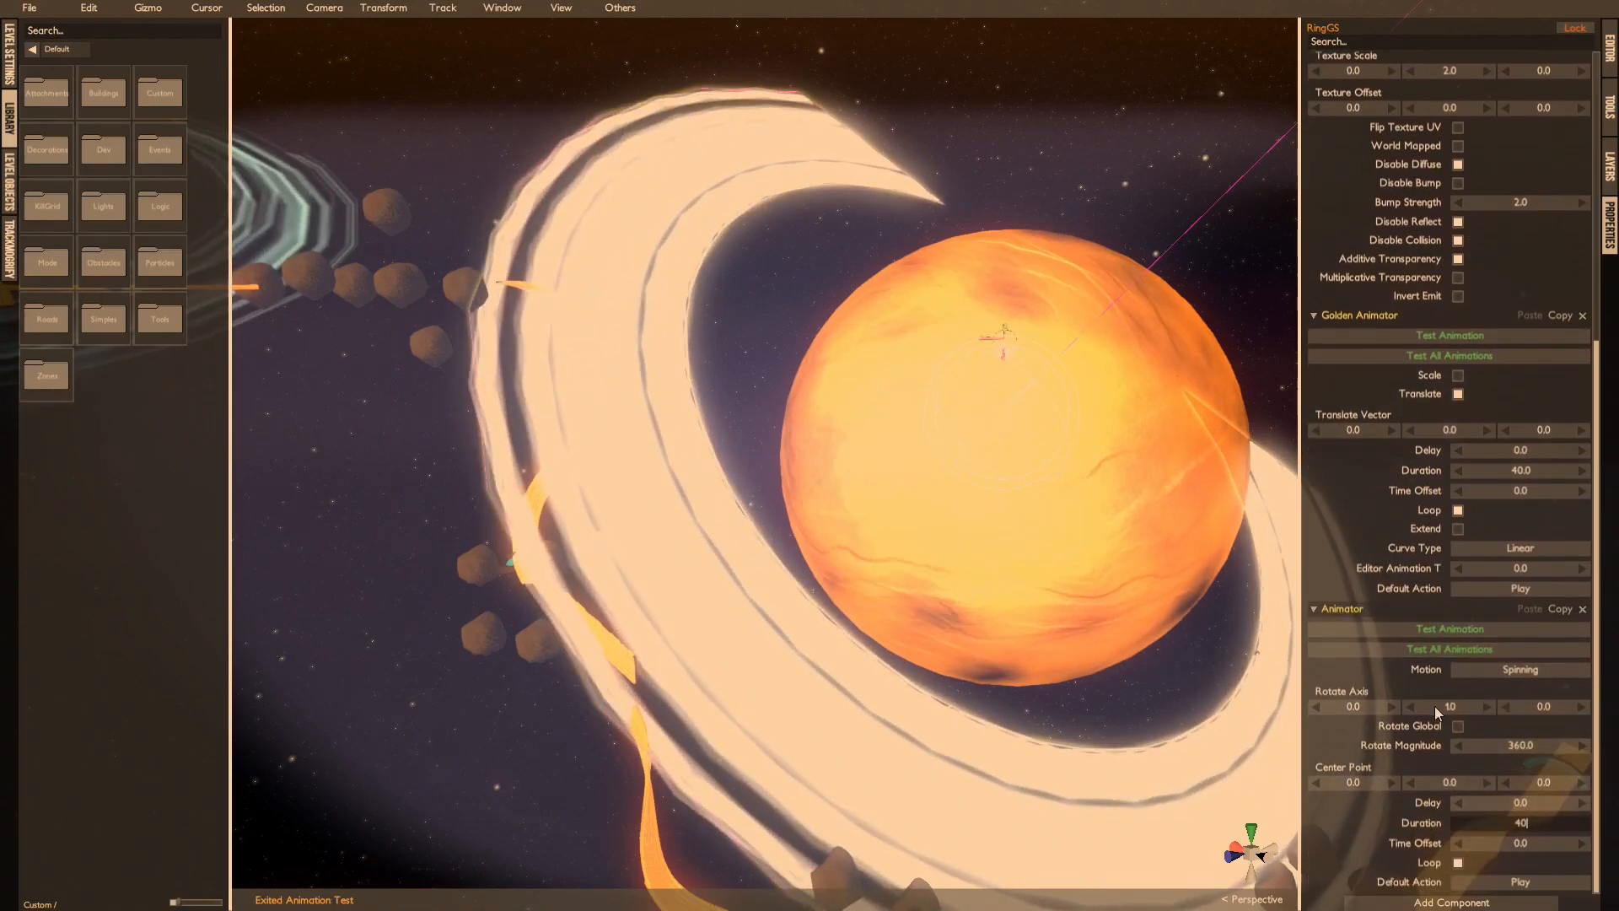
key(Return)
click(785, 611)
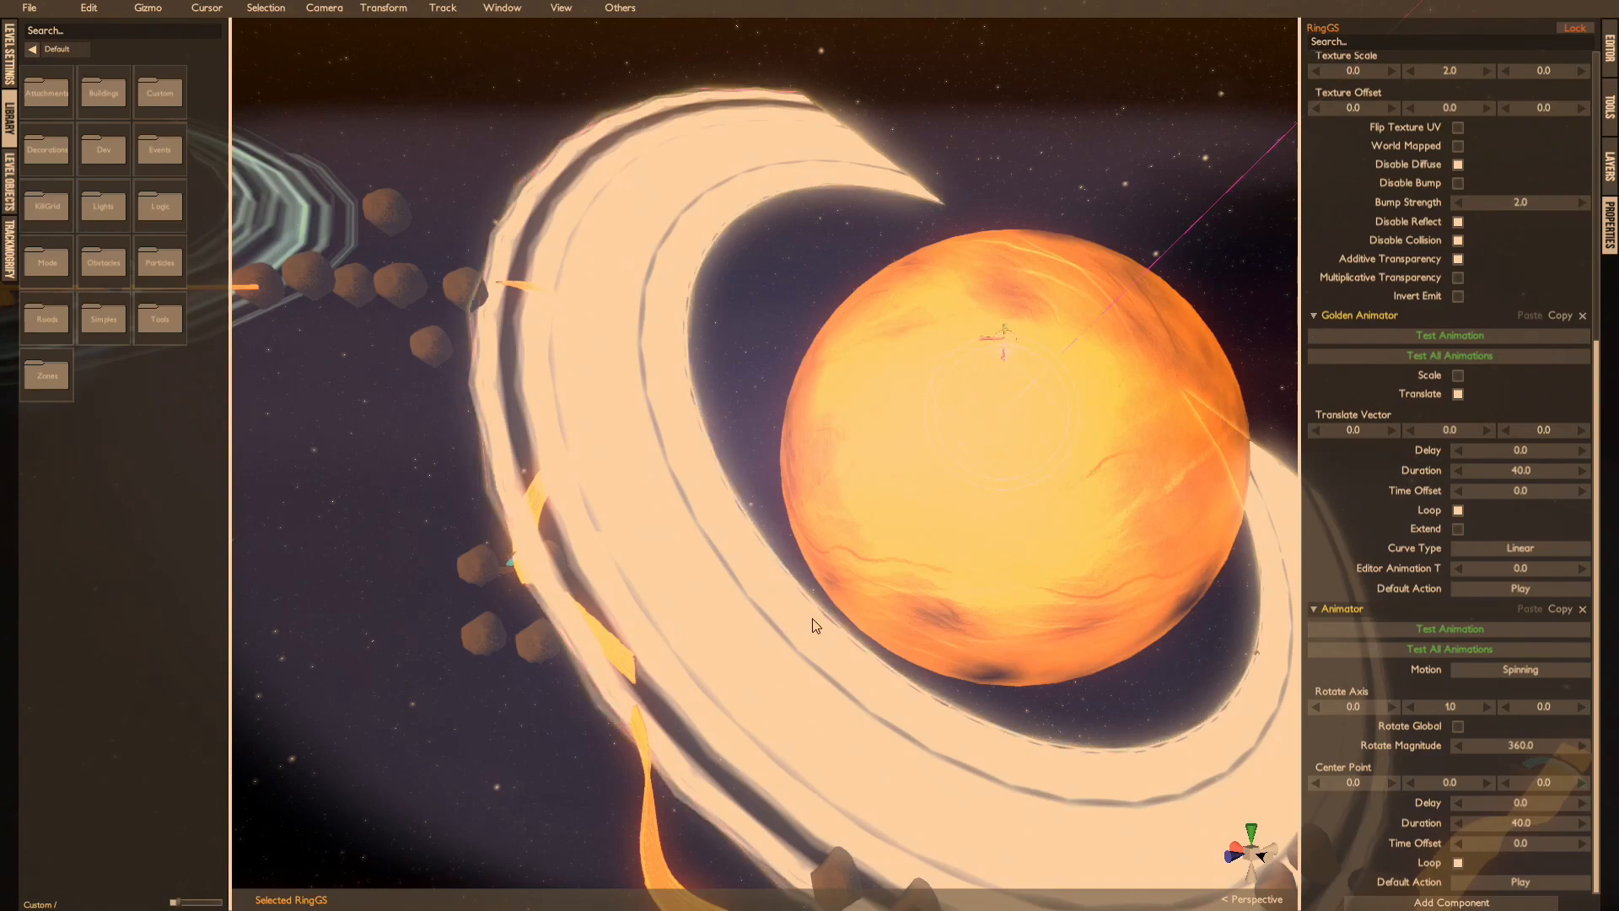
click(899, 671)
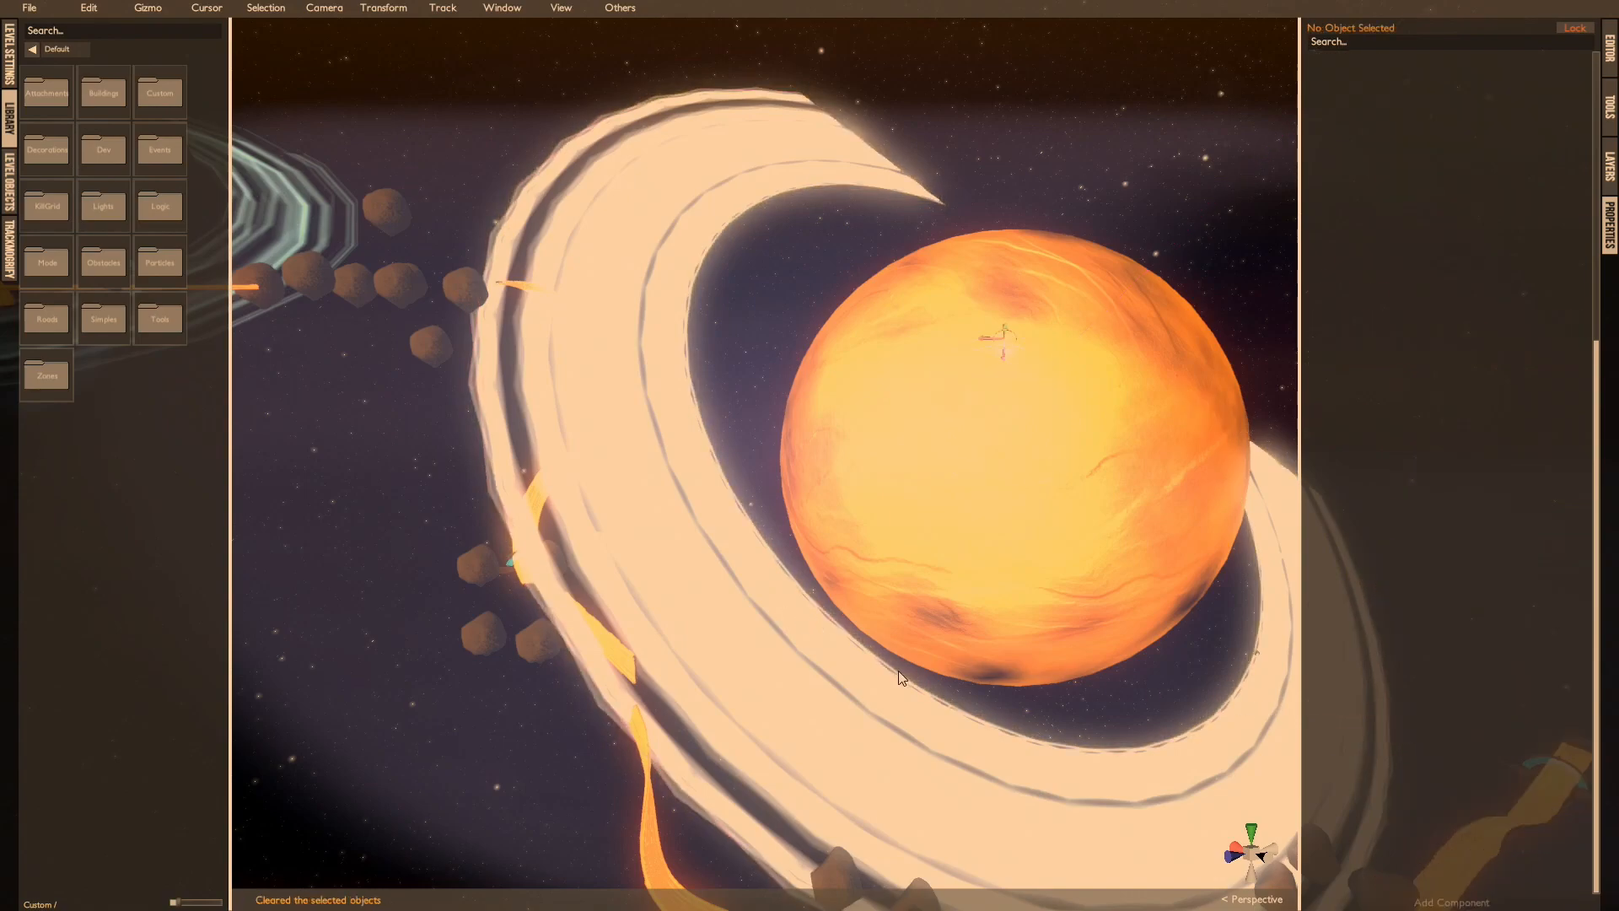
click(829, 688)
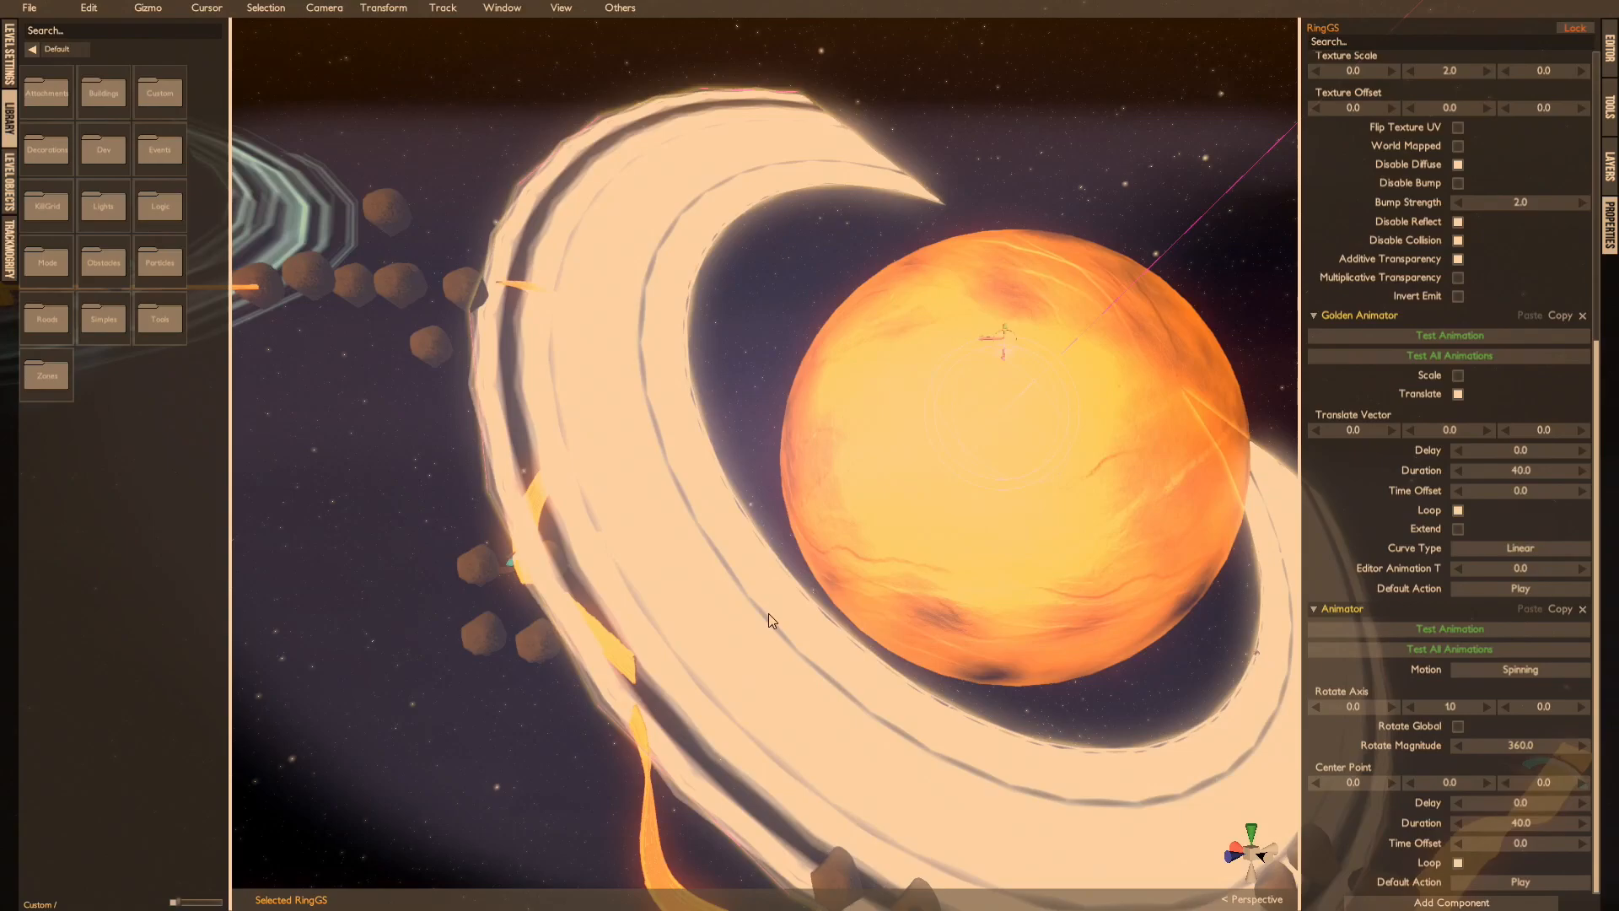
click(1503, 823)
alt+drag(1145, 692, 1066, 645)
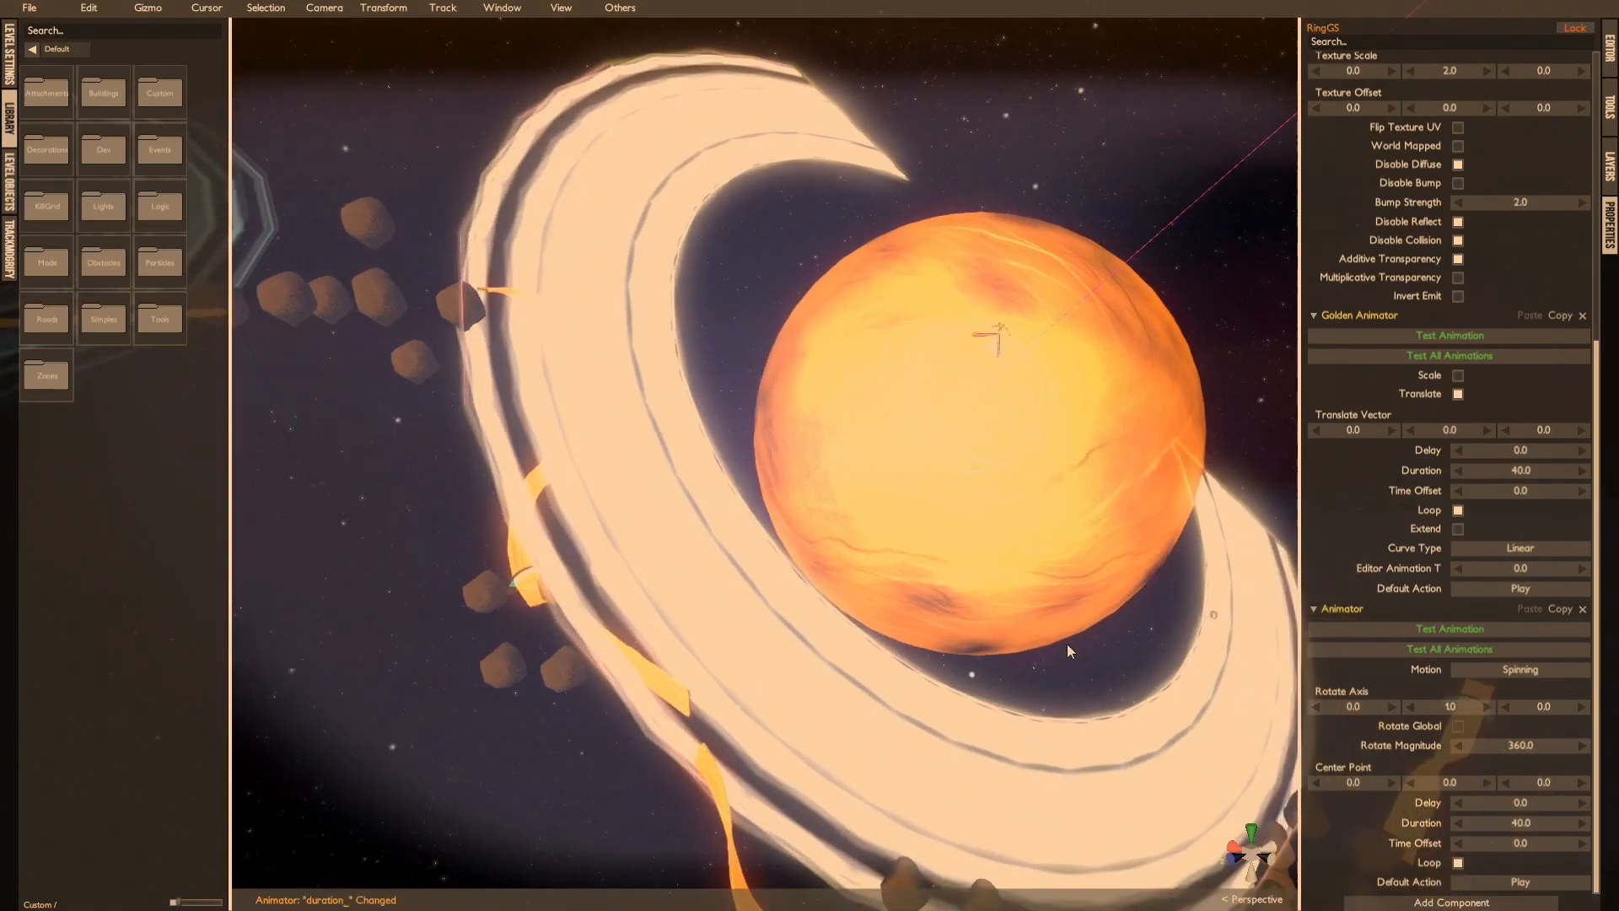
click(1437, 653)
mouse_move(1119, 592)
alt+mouse_down()
mouse_move(1059, 538)
mouse_move(1079, 496)
mouse_move(1121, 589)
alt+mouse_up()
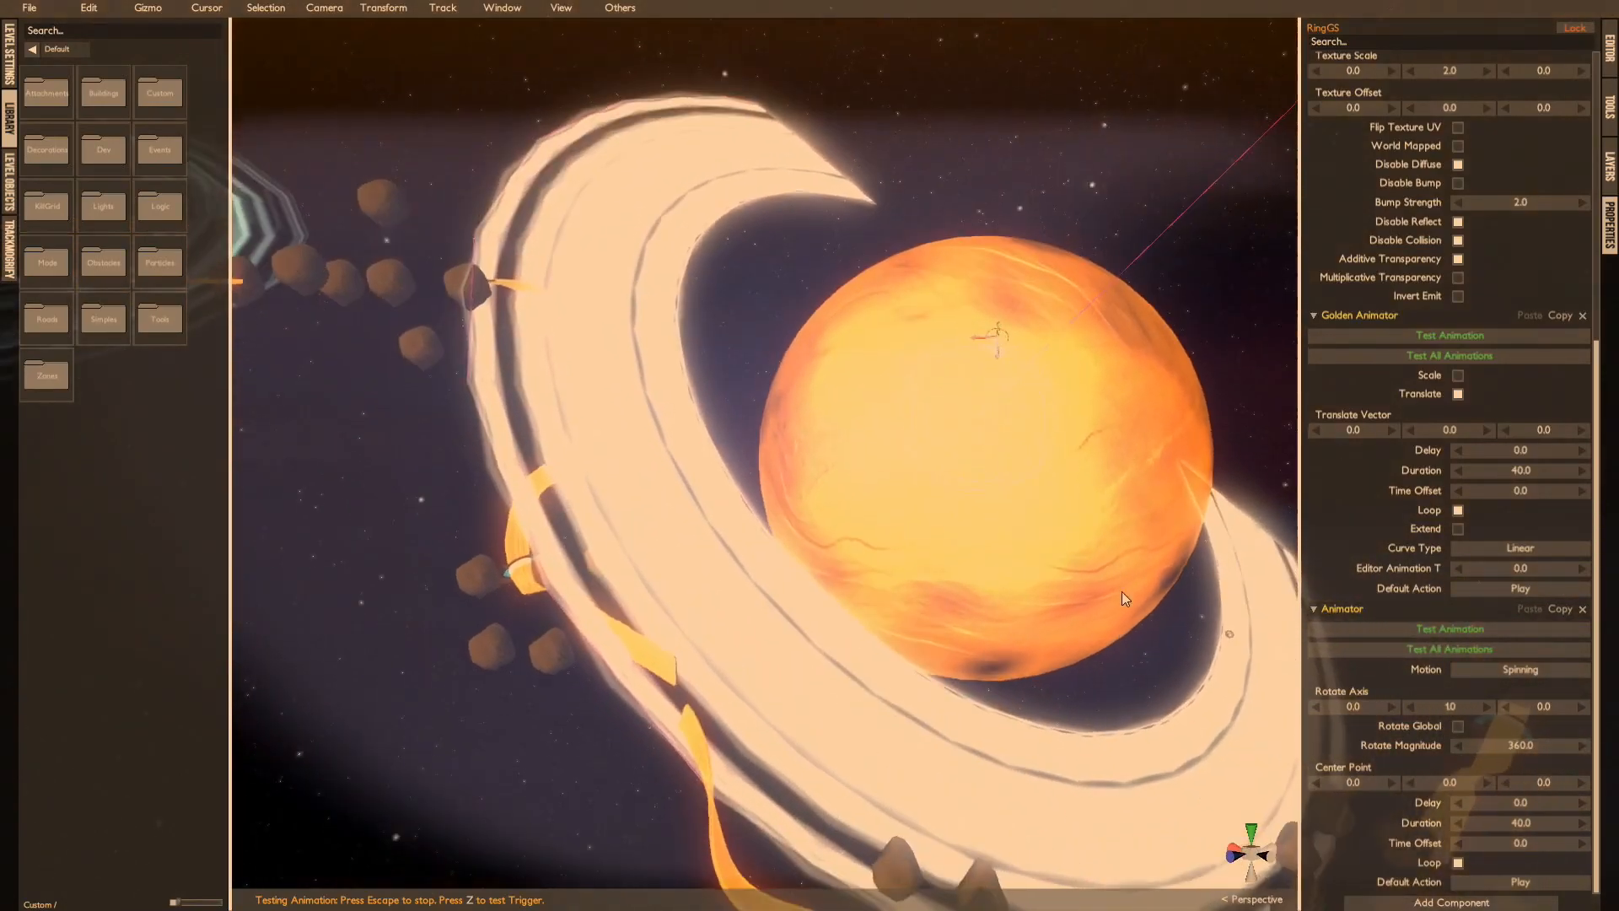
Step: Select a rock near the orange road and set its spec color to 0.328 grey with an alpha of 0.01
click(502, 639)
scroll(501, 639, up, 3)
alt+drag(502, 640, 924, 460)
click(760, 504)
scroll(761, 509, up, 2)
alt+drag(761, 509, 950, 481)
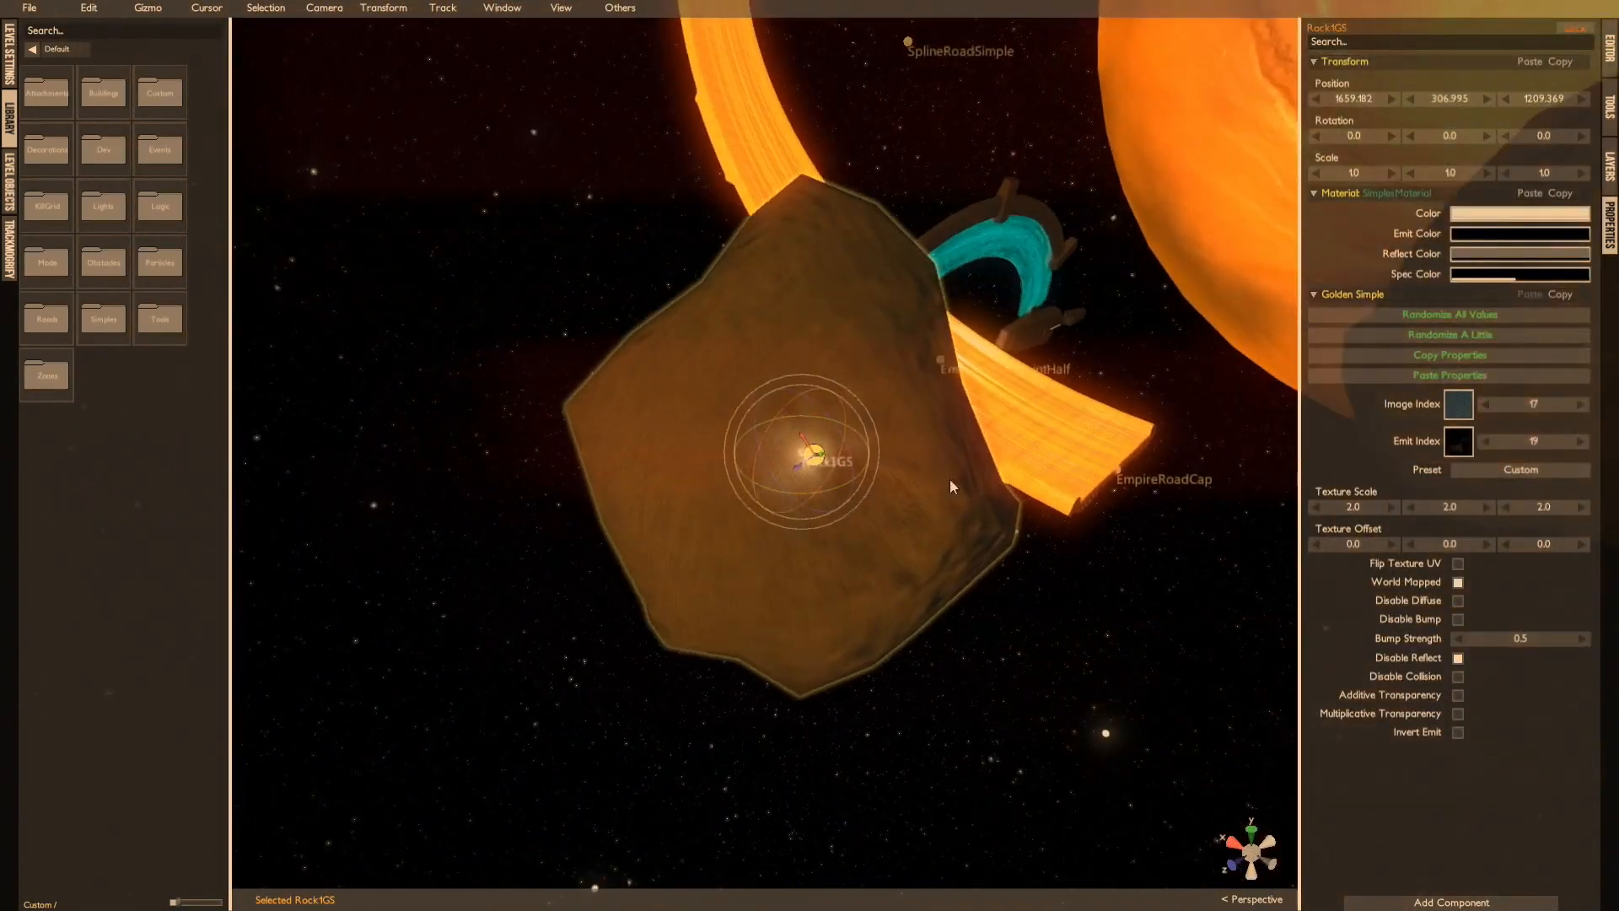
click(1496, 274)
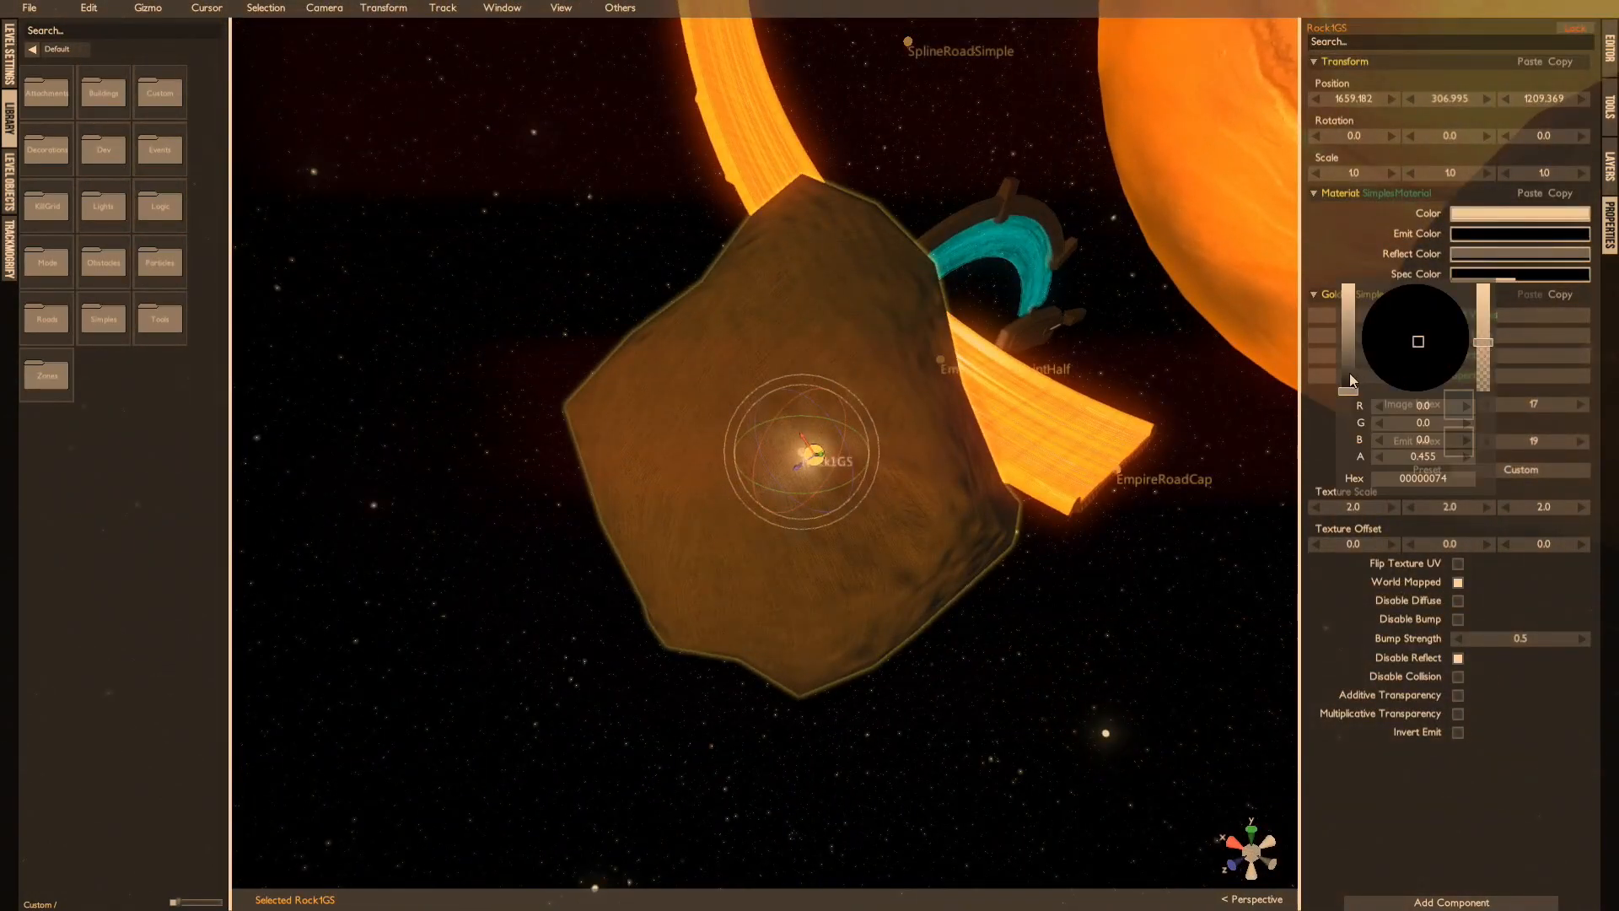
drag(1350, 381, 1350, 365)
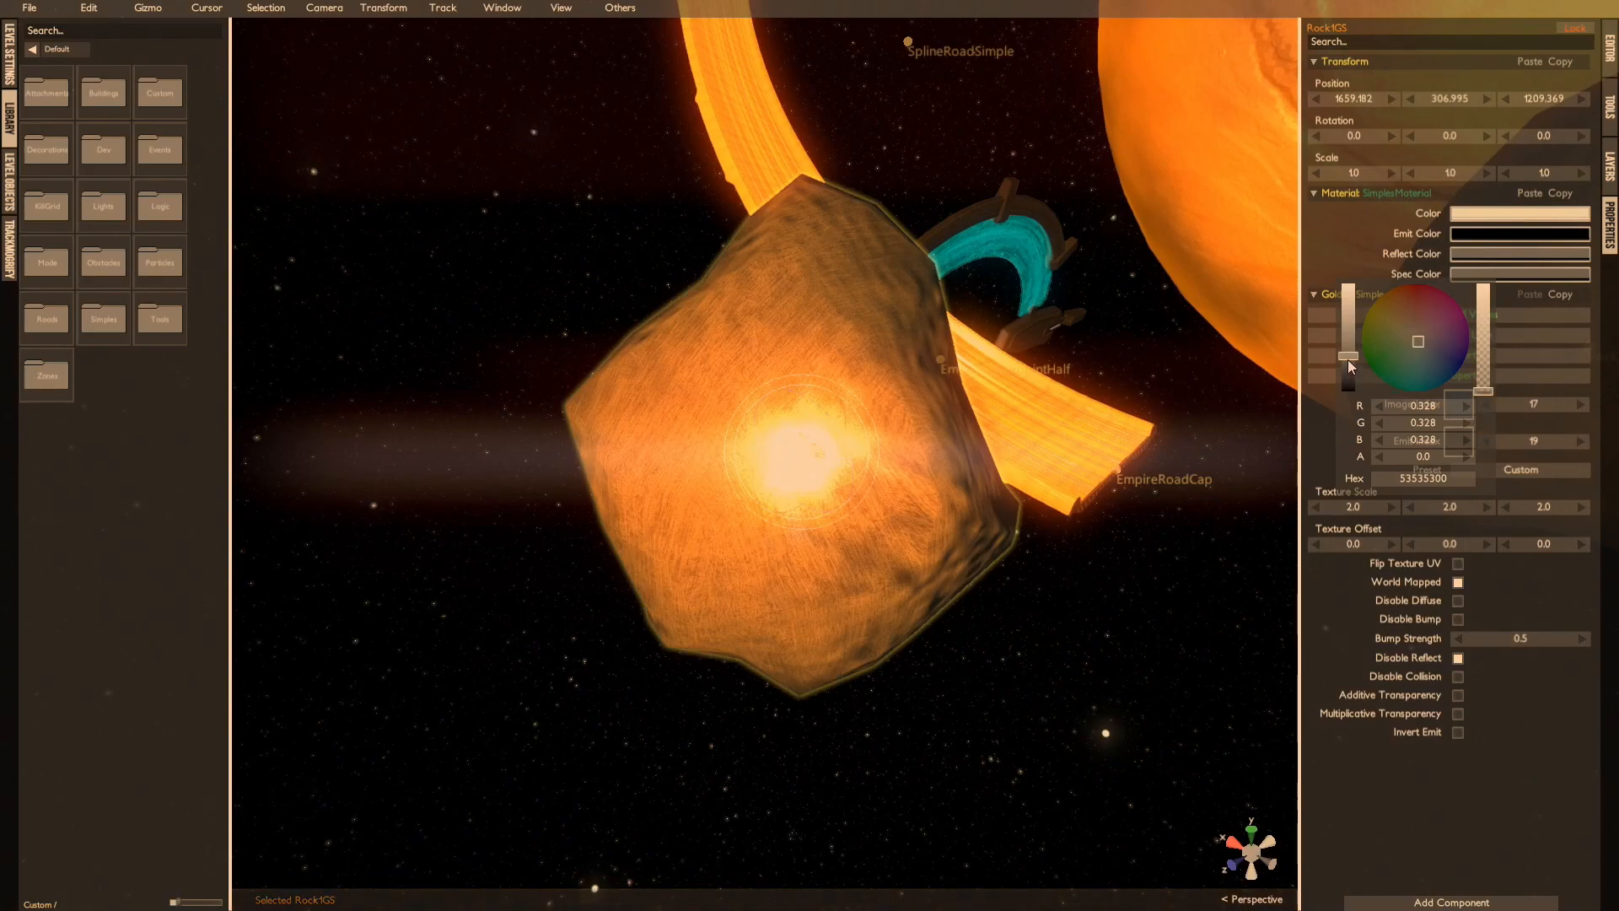
click(1423, 457)
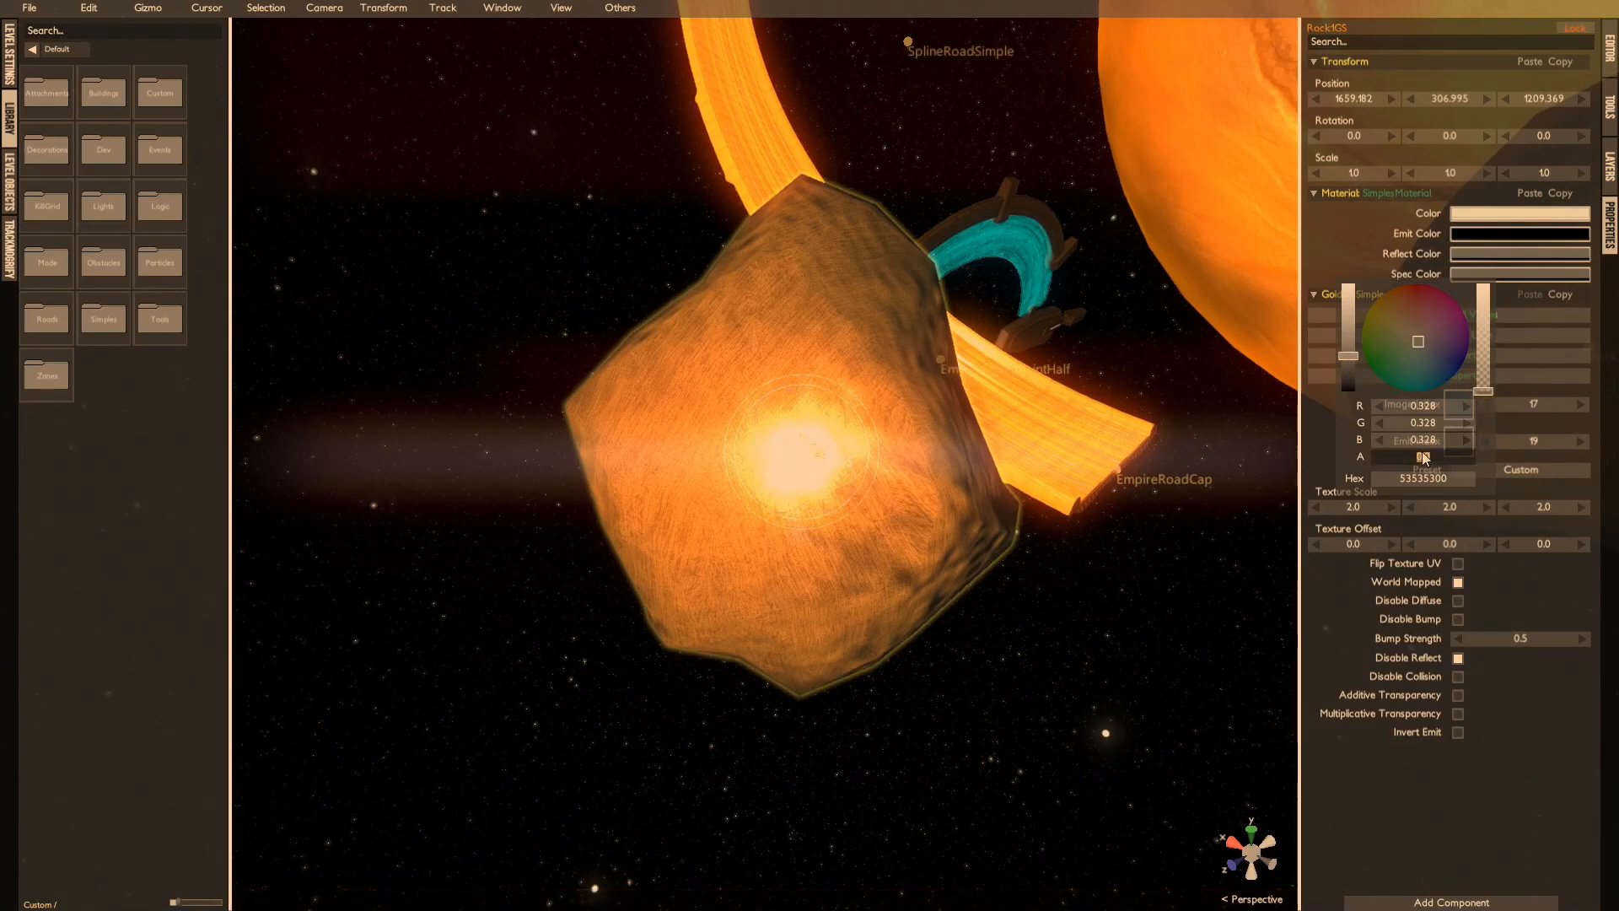
text(0.01)
key(Return)
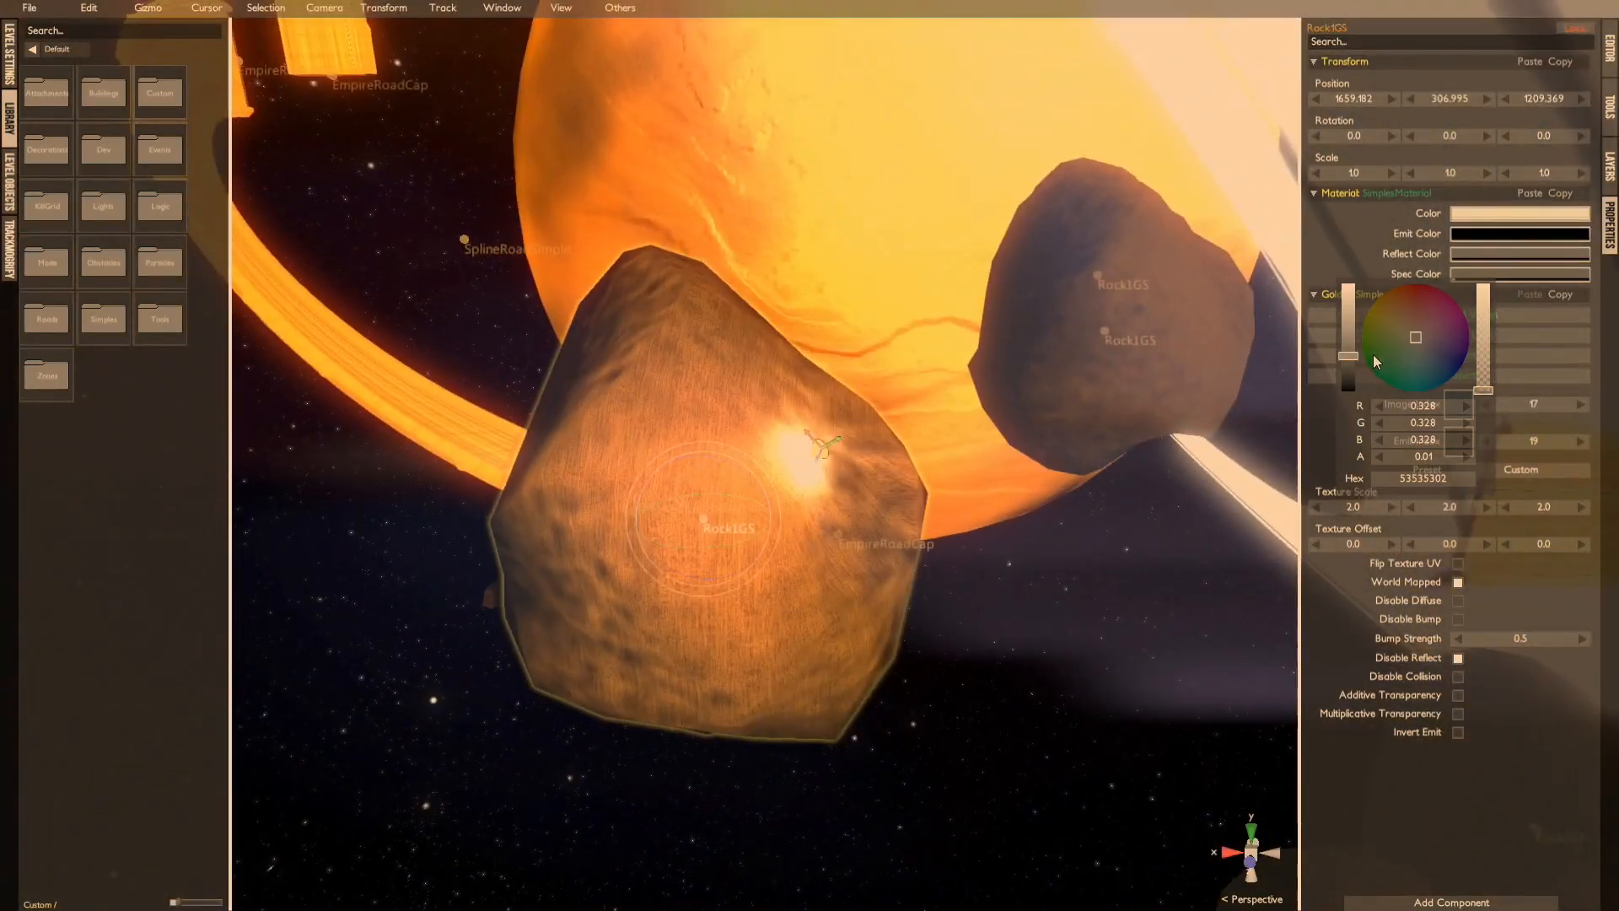
Step: Brighten the rock's spec color to 0.352 grey and raise its bump strength to 0.781
drag(1353, 355, 1353, 351)
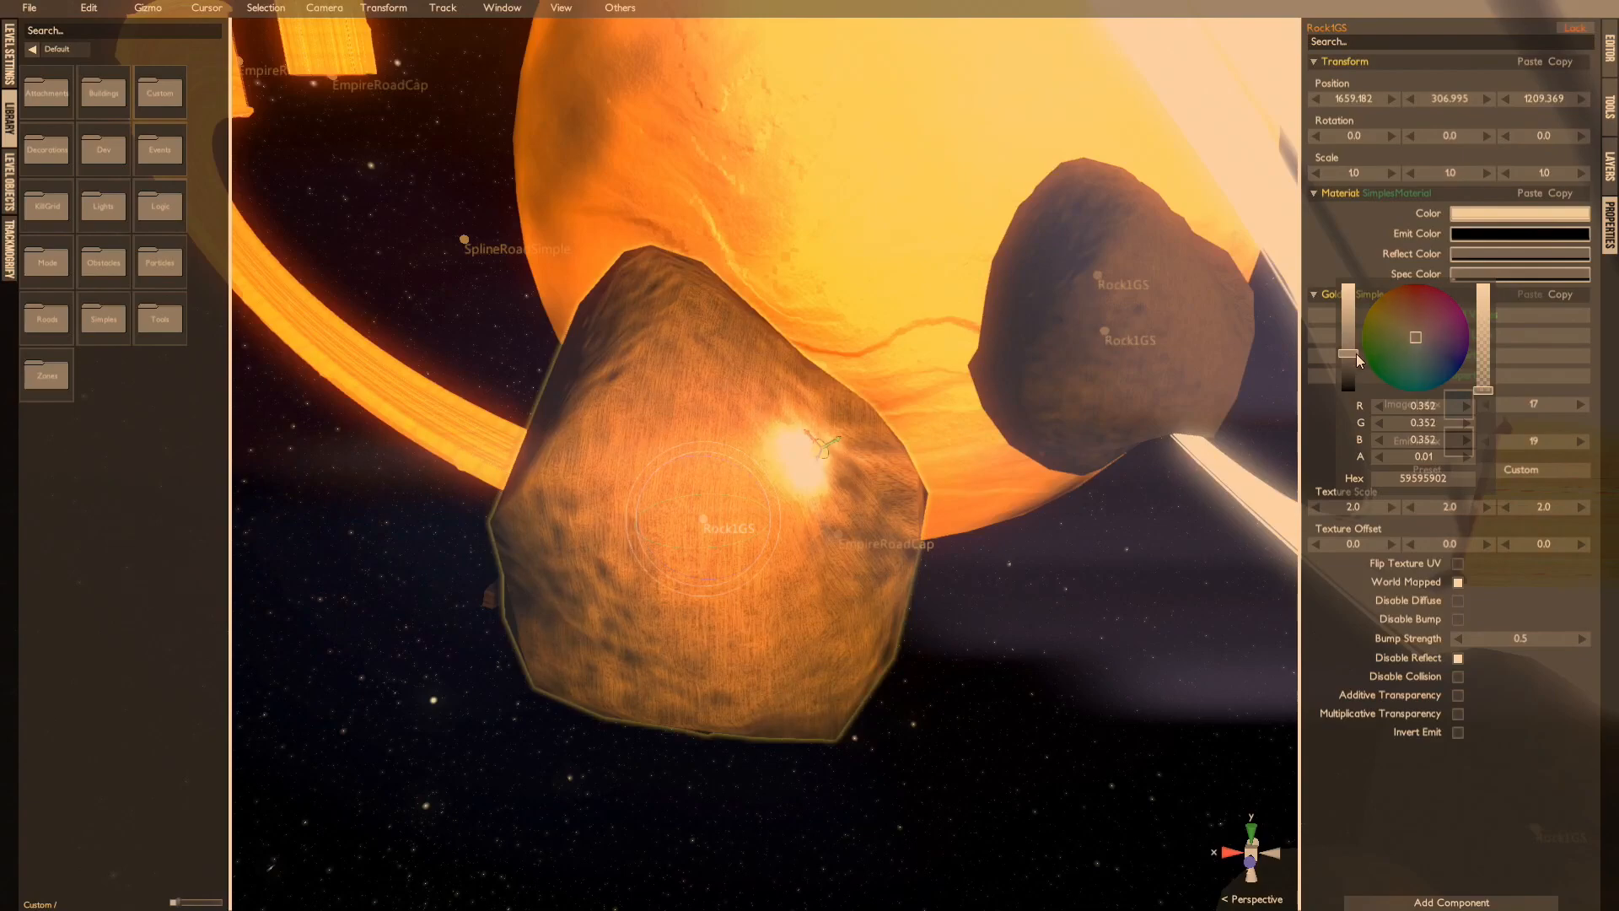
click(1527, 610)
mouse_move(1515, 639)
mouse_down()
mouse_move(1541, 639)
mouse_move(1523, 638)
mouse_up()
alt+drag(1248, 588, 1215, 498)
scroll(1171, 542, down, 3)
scroll(1172, 538, down, 3)
Step: Reselect the edited rock, darken its spec color to 0.094 grey, and clear the selection
click(1111, 493)
scroll(1111, 492, up, 3)
alt+drag(1115, 491, 656, 520)
click(655, 494)
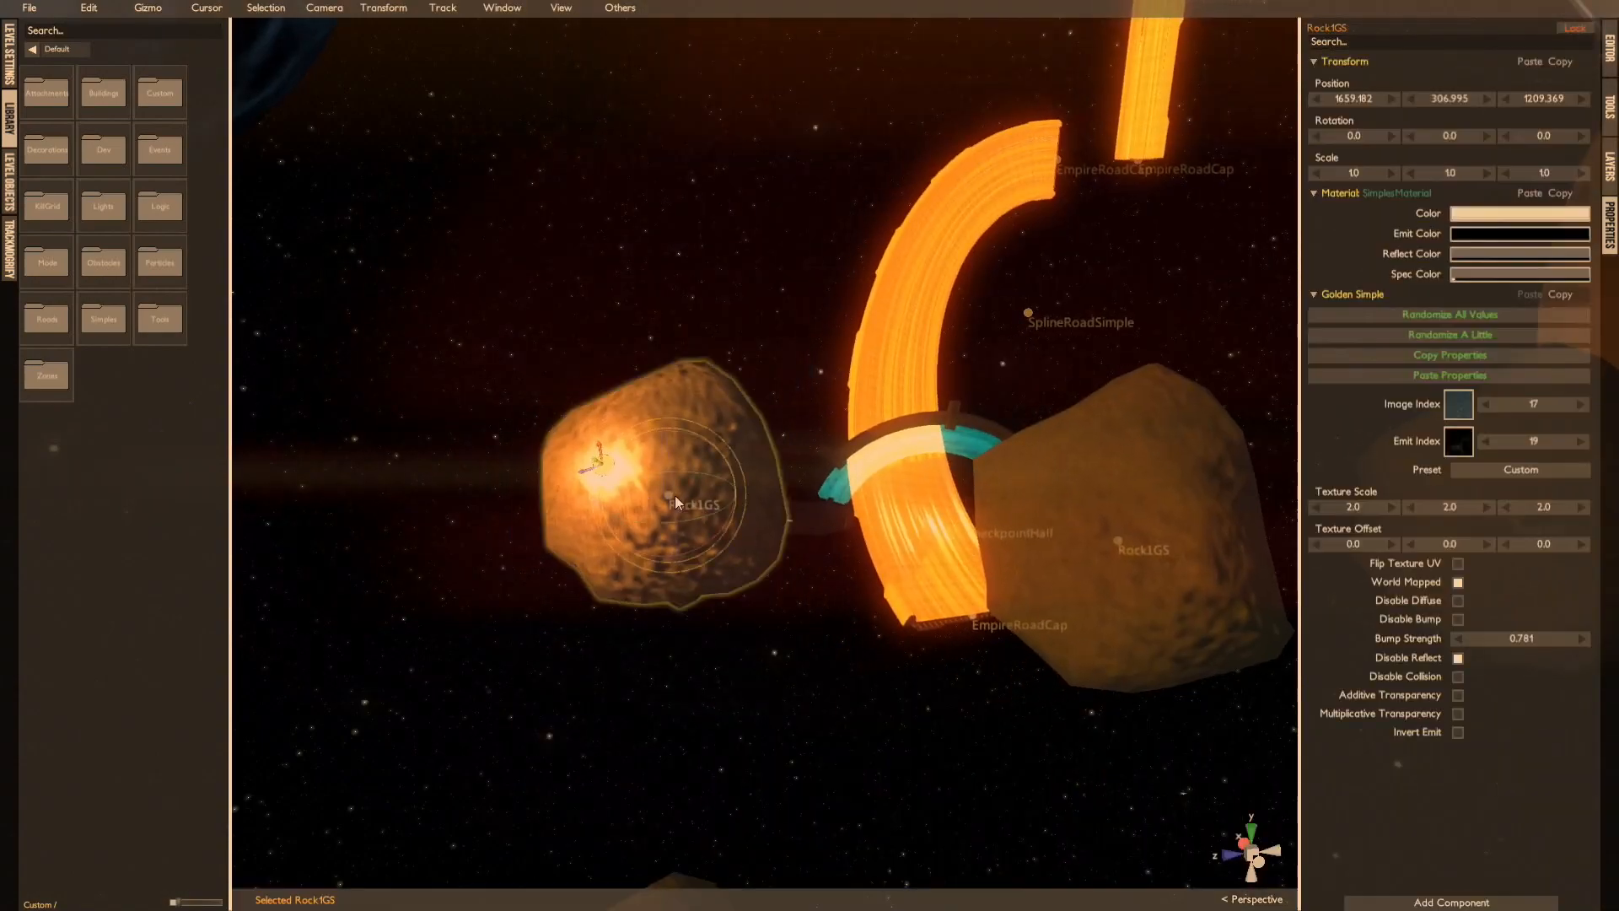
click(1475, 273)
drag(1331, 342, 1130, 402)
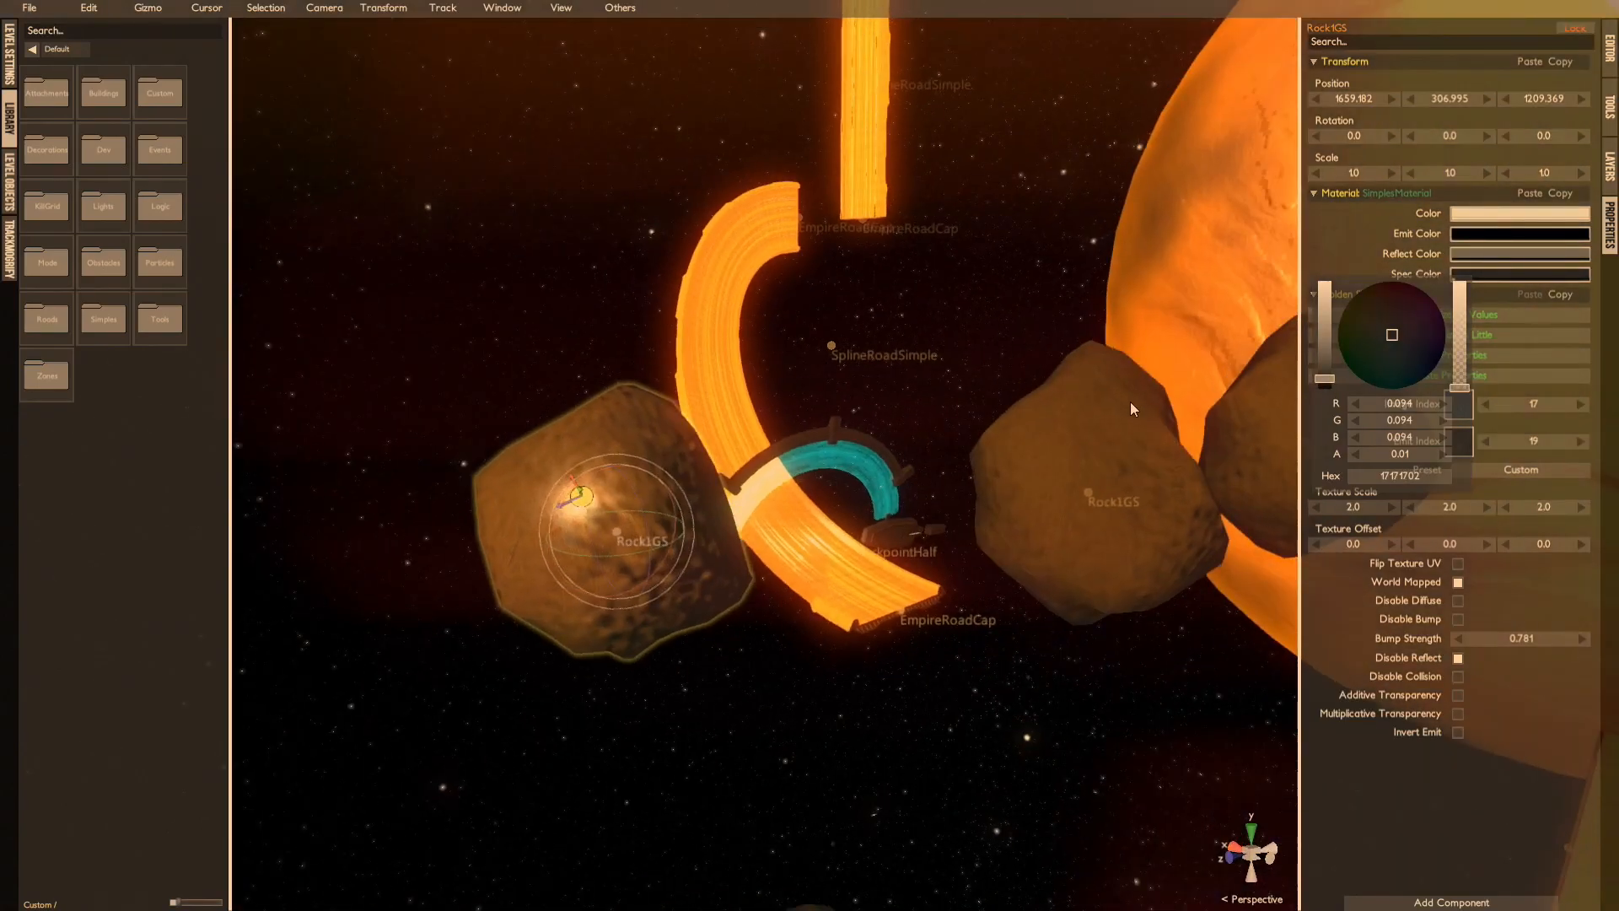
middle_drag(1110, 458, 1075, 408)
key(Escape)
Step: Examine the blue and orange planets, their rings and the asteroid clusters from several distances and angles
middle_click(1075, 408)
alt+drag(1074, 408, 961, 401)
alt+drag(812, 473, 897, 659)
scroll(823, 525, down, 3)
middle_drag(823, 525, 987, 827)
middle_click(526, 555)
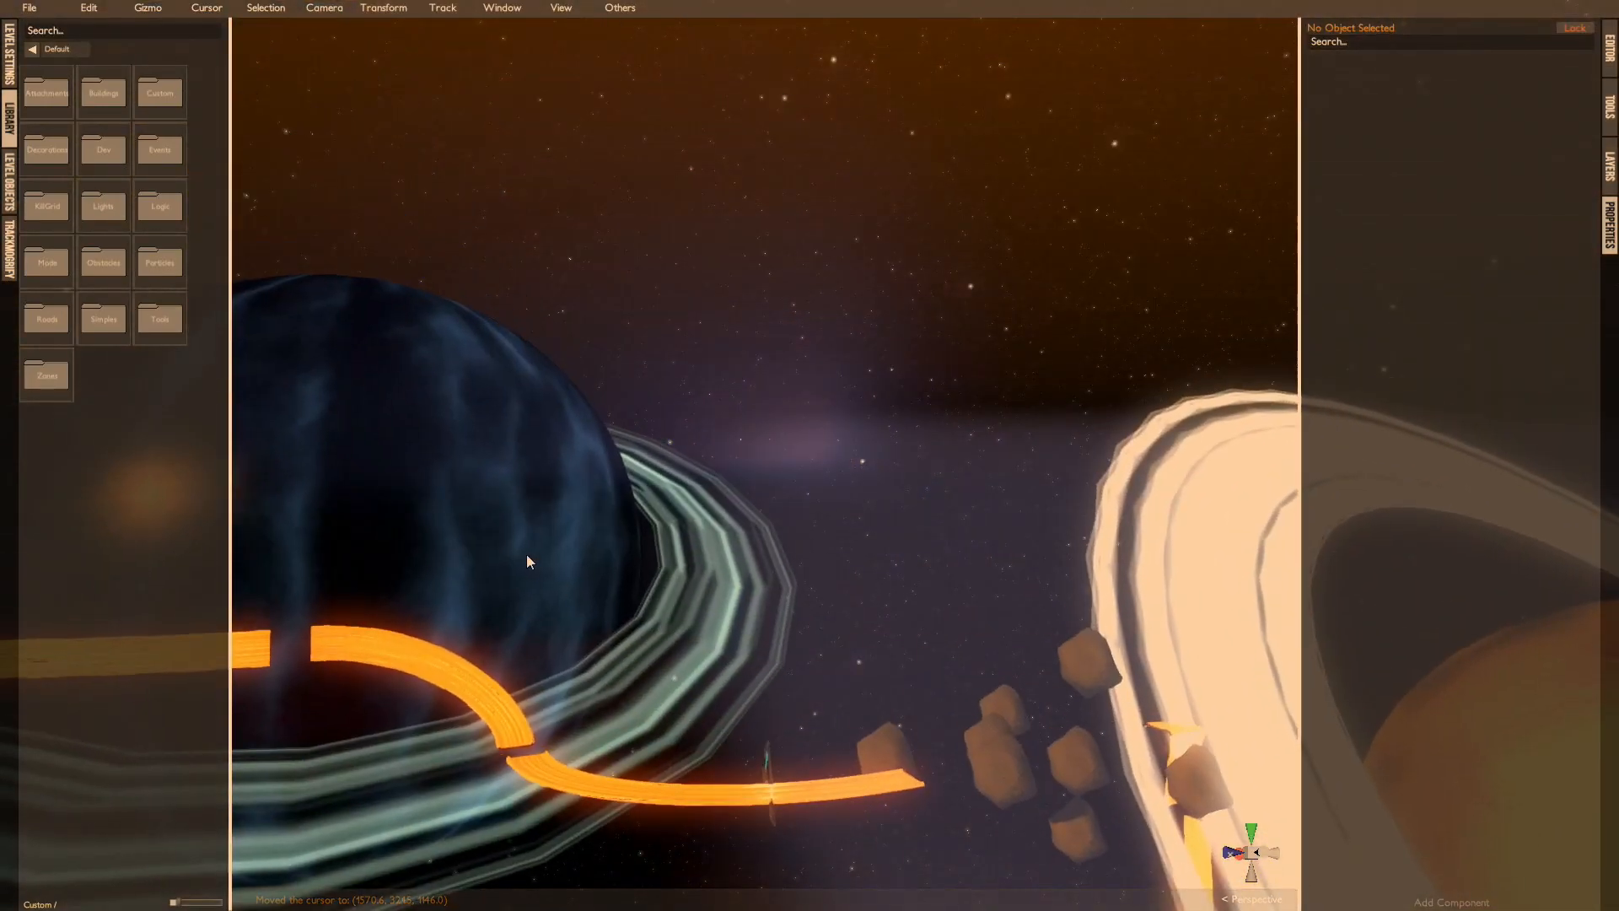
alt+drag(526, 554, 721, 558)
middle_drag(720, 558, 933, 512)
alt+drag(933, 512, 580, 447)
alt+drag(685, 328, 1050, 417)
alt+drag(940, 380, 958, 480)
Step: Set the level's Sky Far distance to 6000 and inspect the distant planets, galaxy and track
click(9, 52)
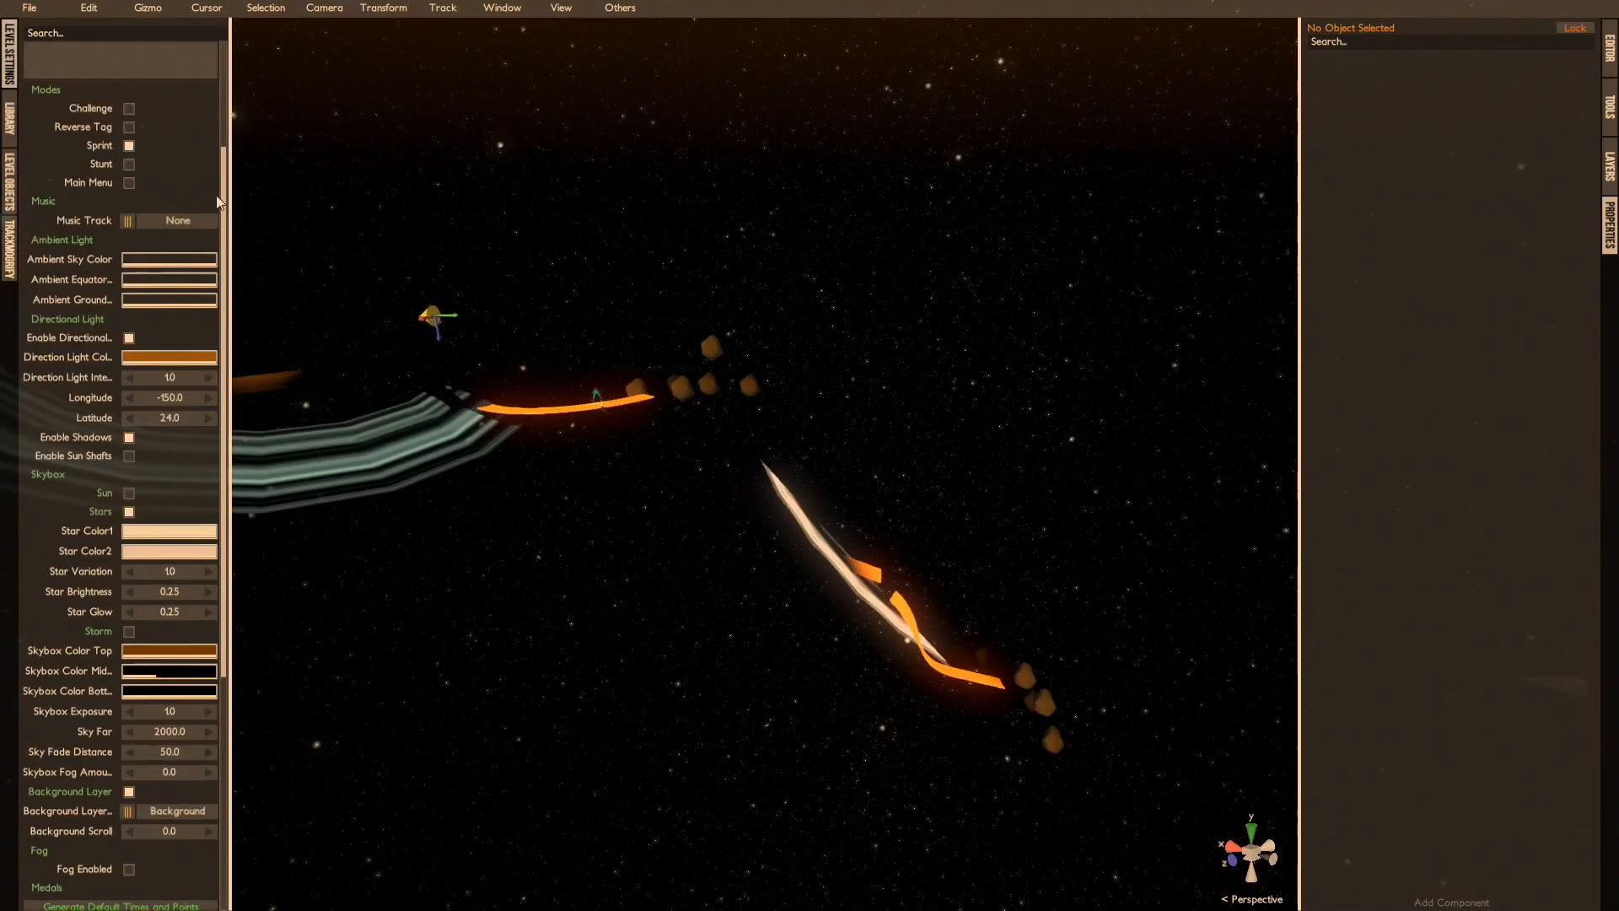
click(186, 732)
text(6000)
key(Return)
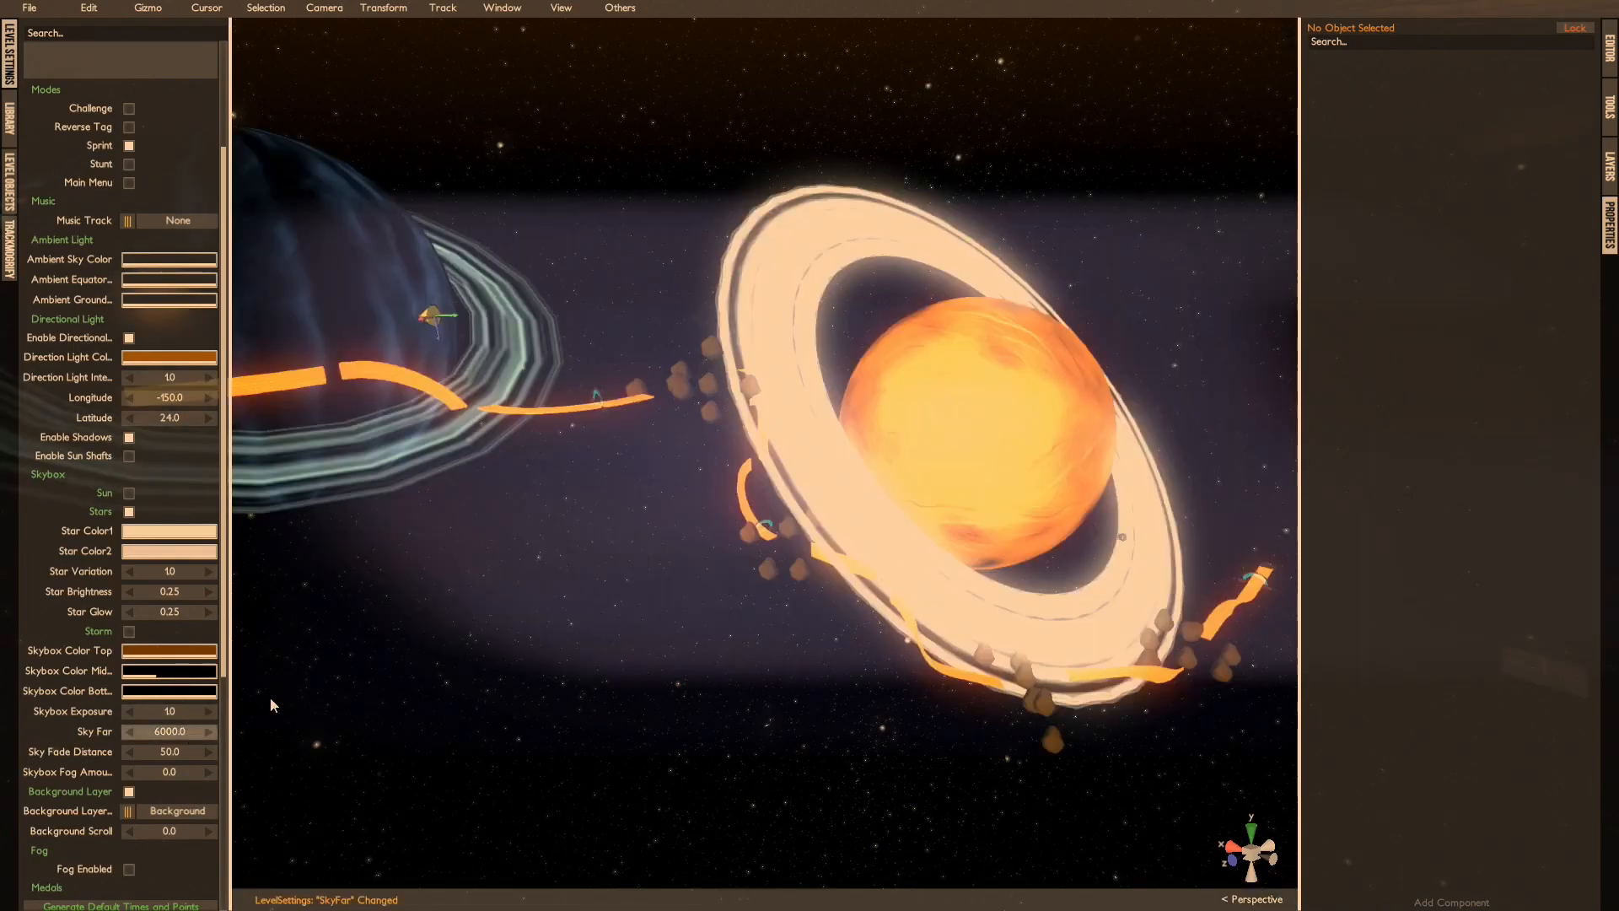
alt+drag(1080, 285, 1019, 472)
middle_click(974, 405)
scroll(981, 434, up, 5)
middle_click(852, 445)
mouse_move(852, 444)
alt+mouse_down()
mouse_move(924, 452)
mouse_move(839, 426)
alt+mouse_up()
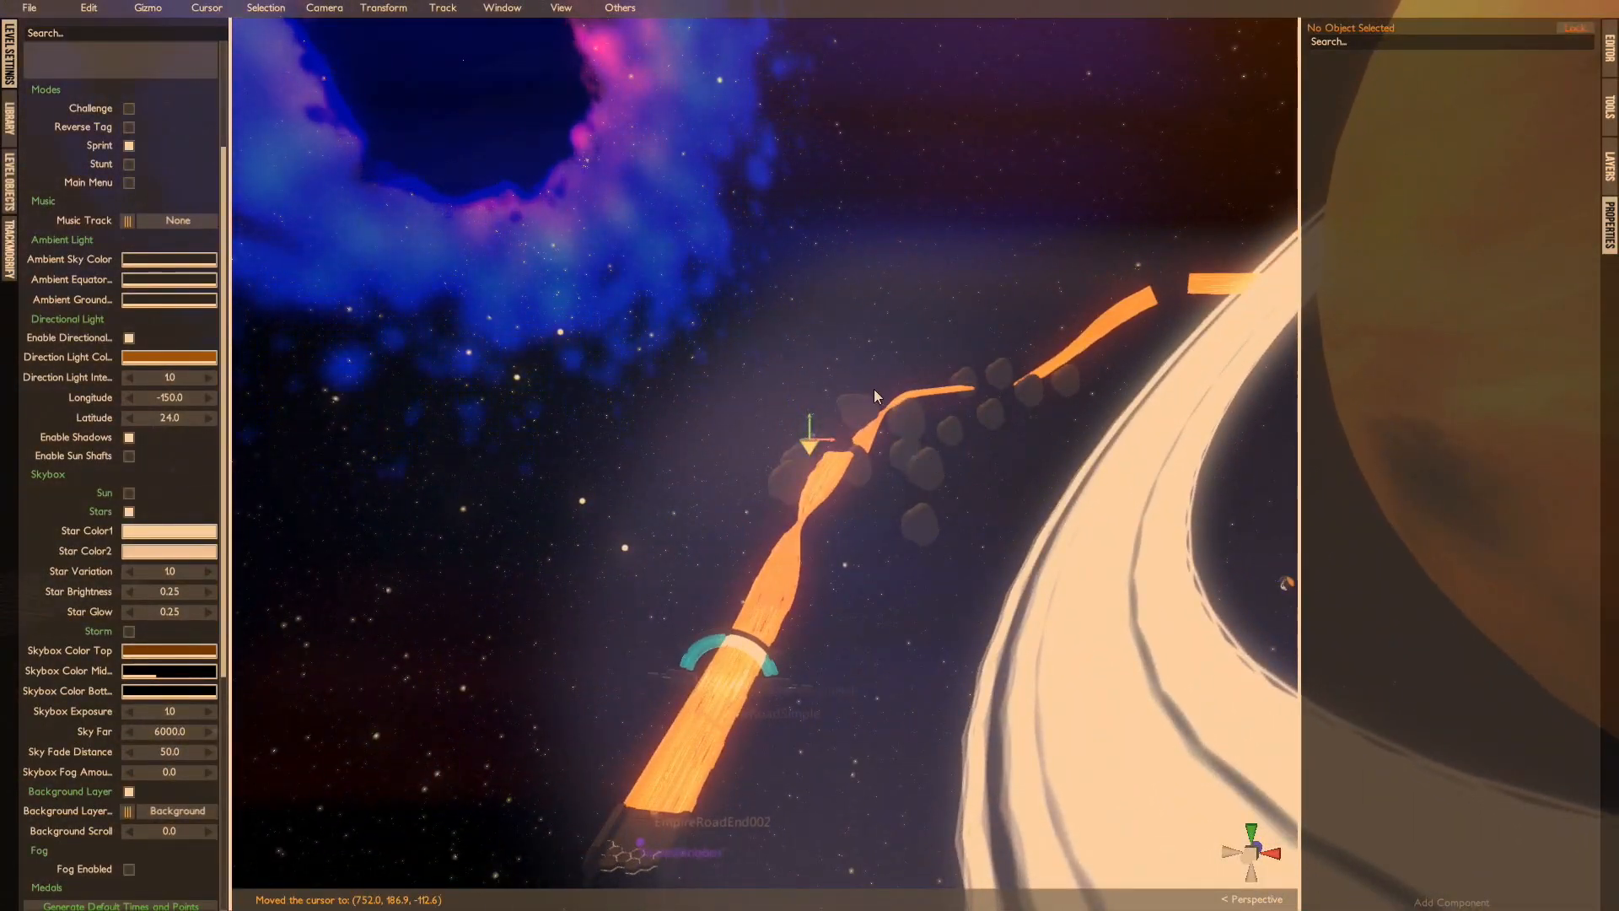
Step: Open the level file kinixcosmic.bytes
key(ctrl+o)
scroll(850, 337, down, 4)
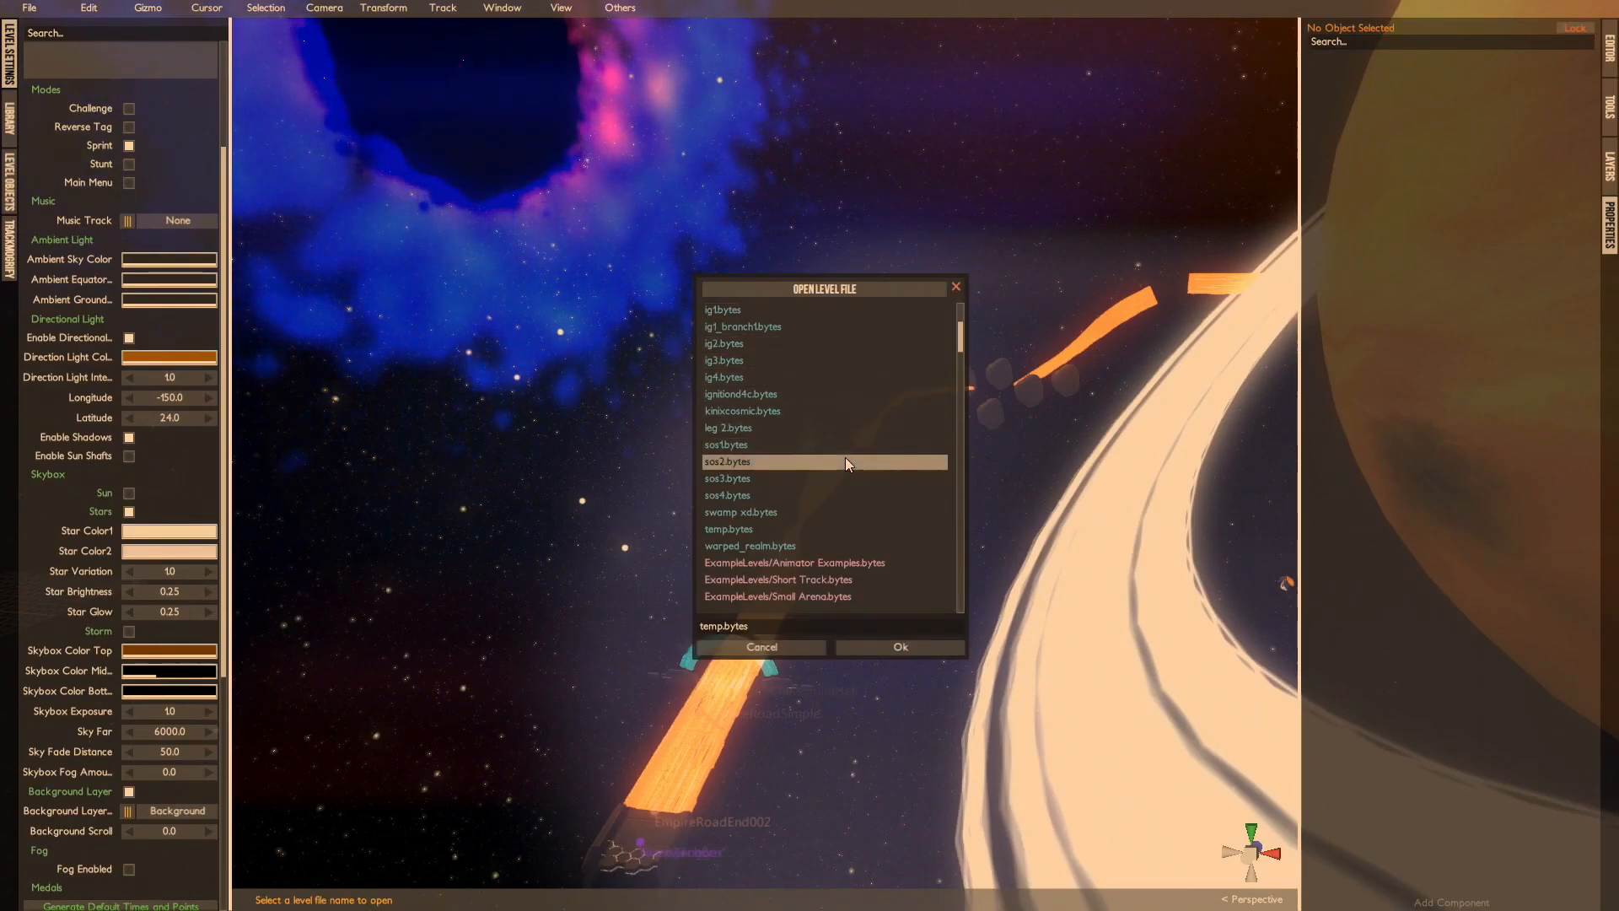
scroll(845, 457, up, 1)
click(832, 428)
double_click(833, 428)
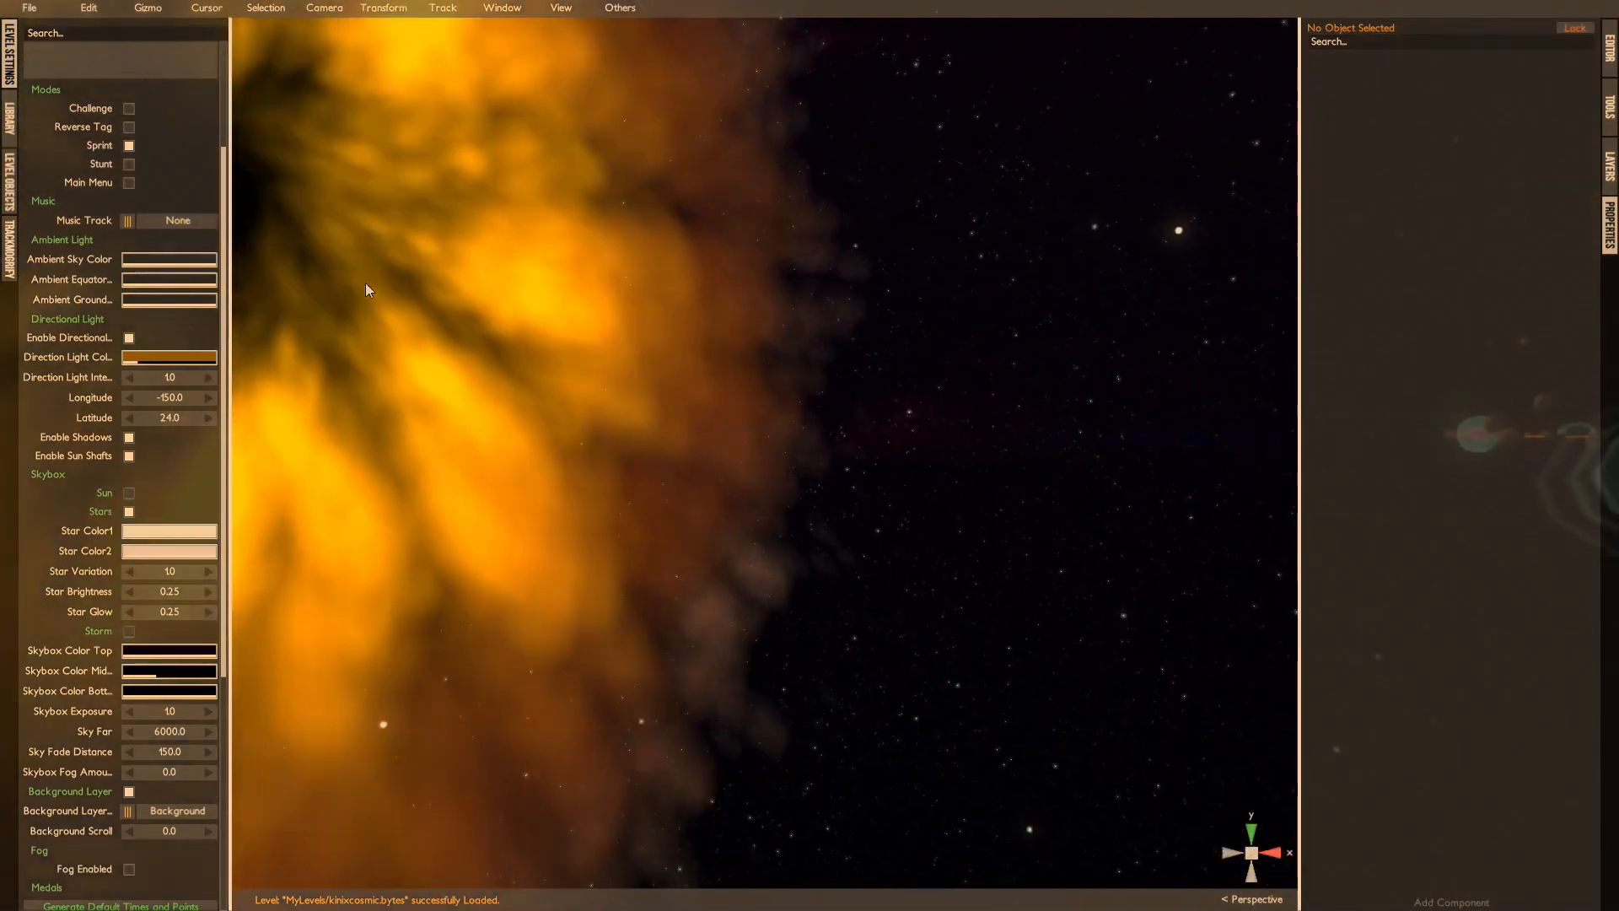
Step: Make the Background layer active, then select its Galaxy particle object and focus on it with its properties shown
right_drag(366, 283, 251, 265)
click(1609, 166)
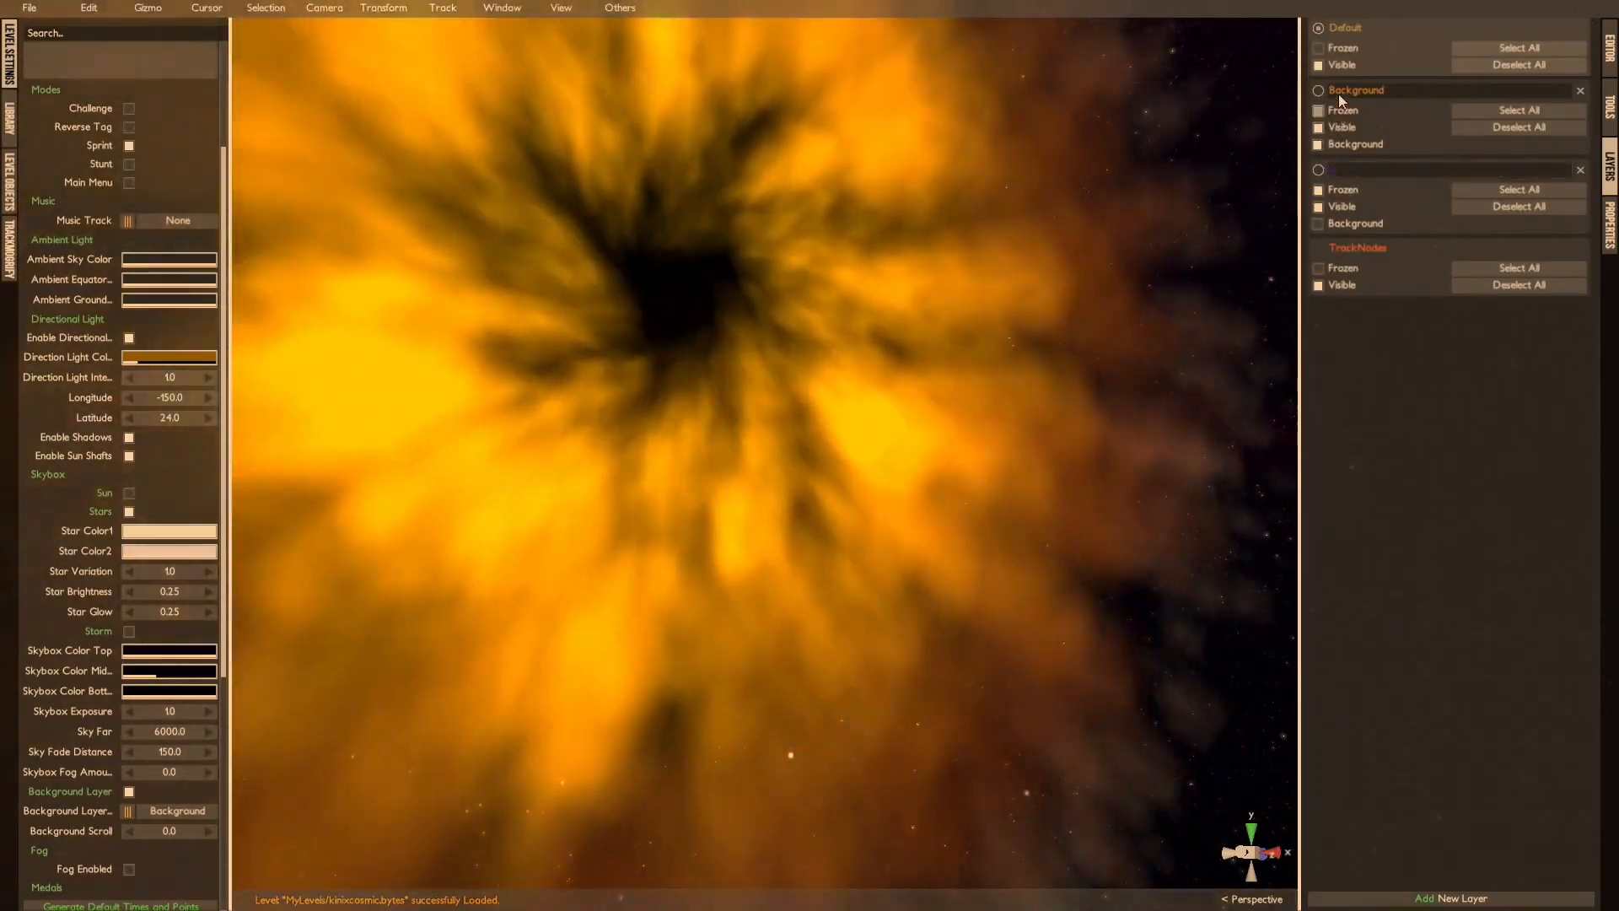
click(1342, 94)
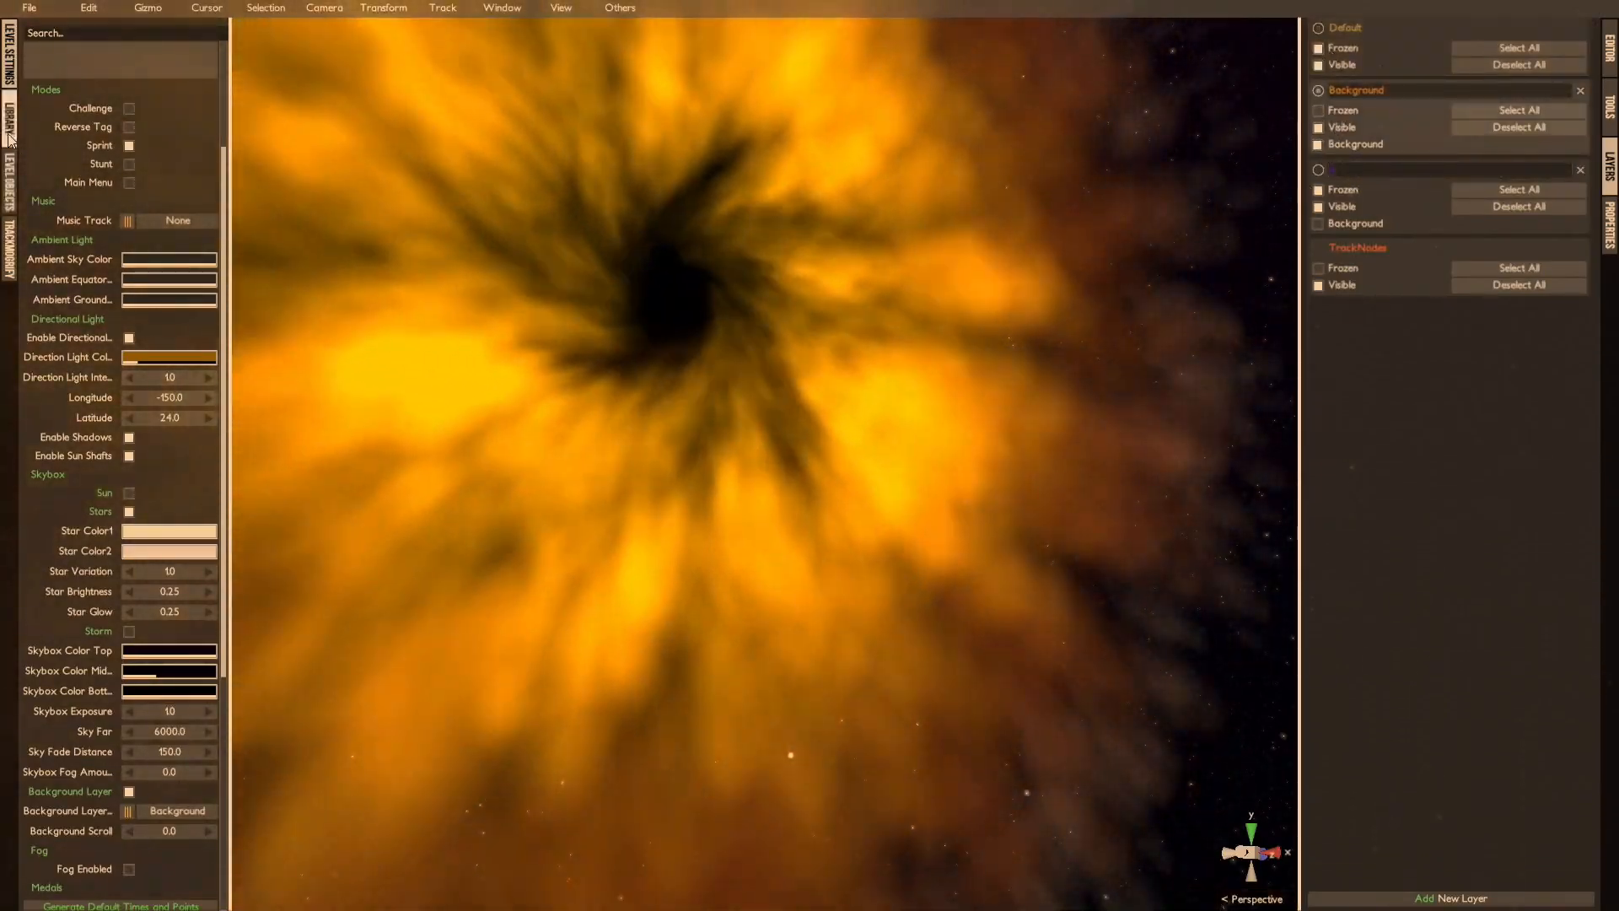
click(10, 123)
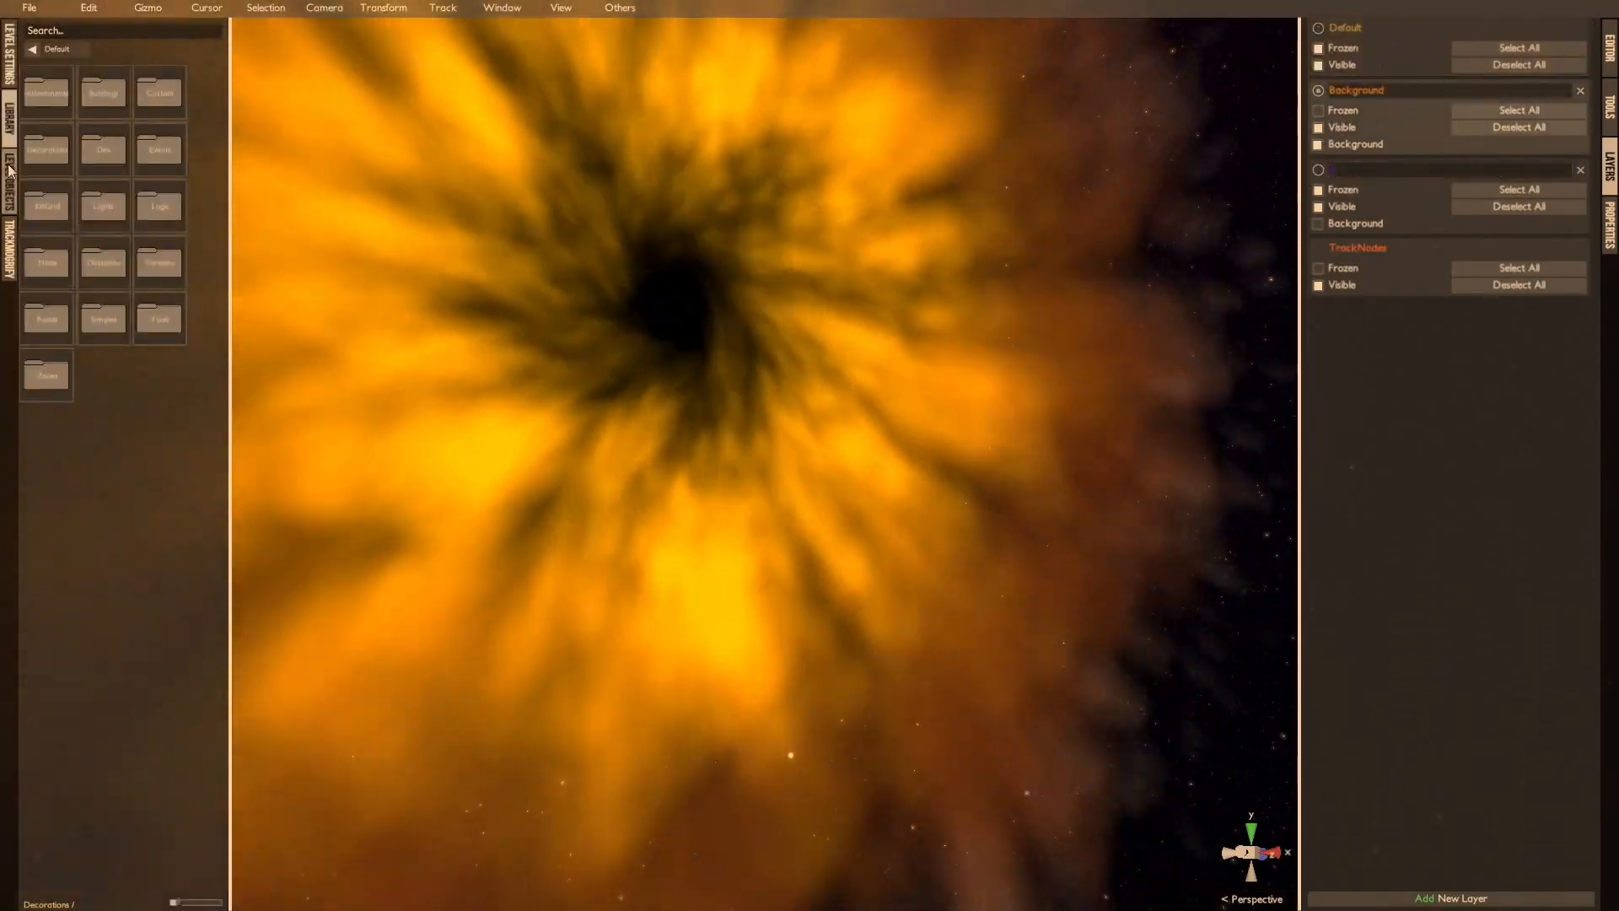
click(8, 181)
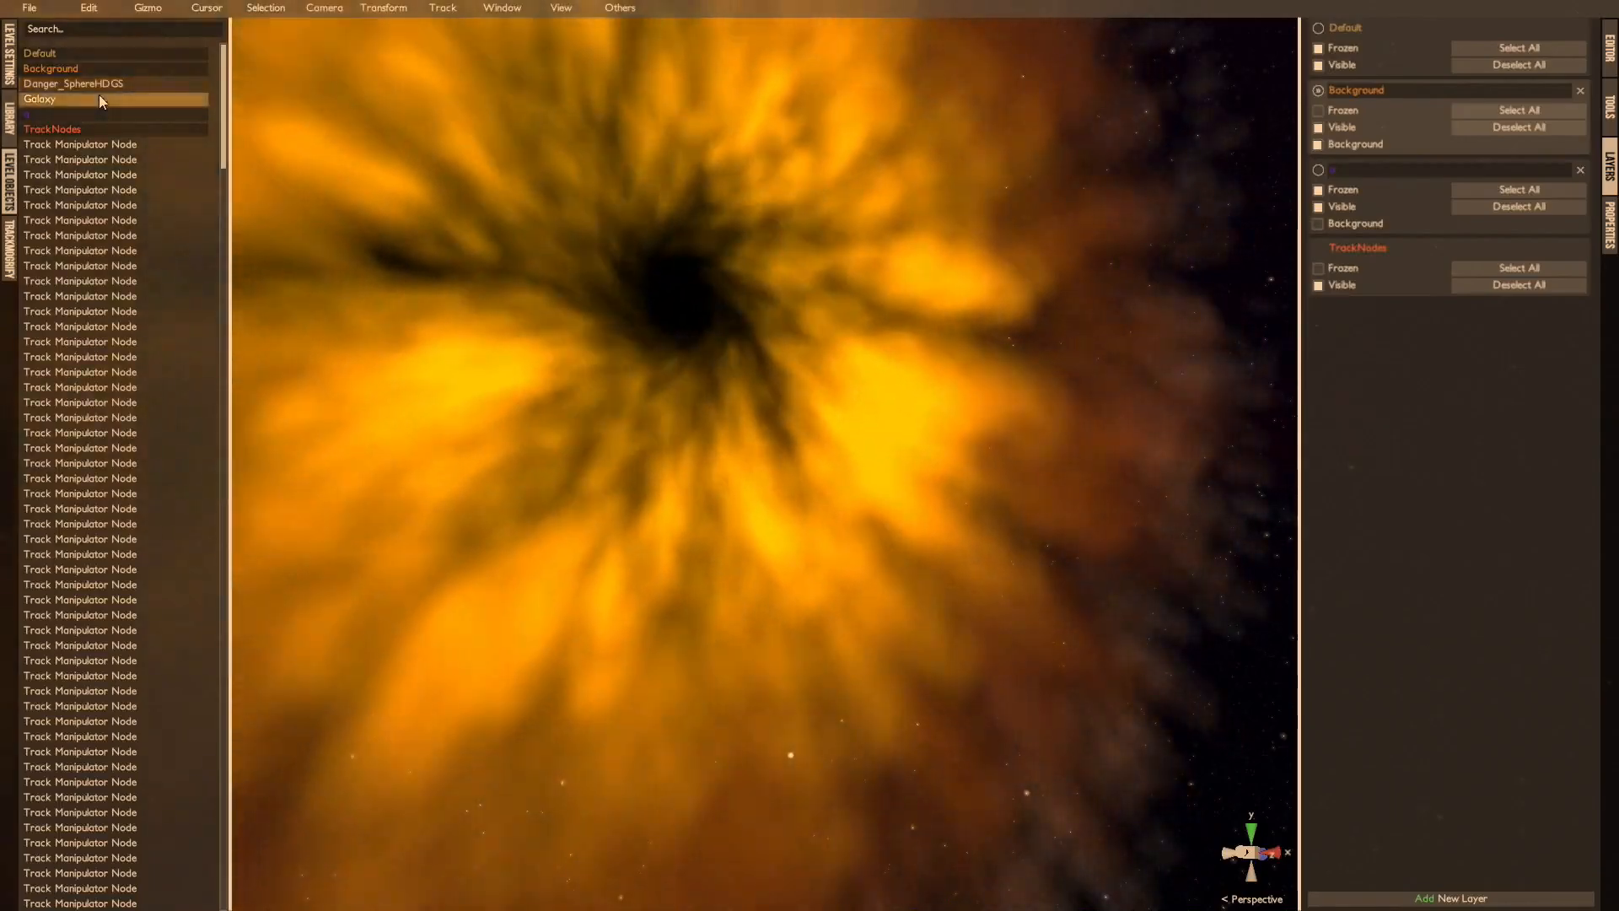
click(98, 96)
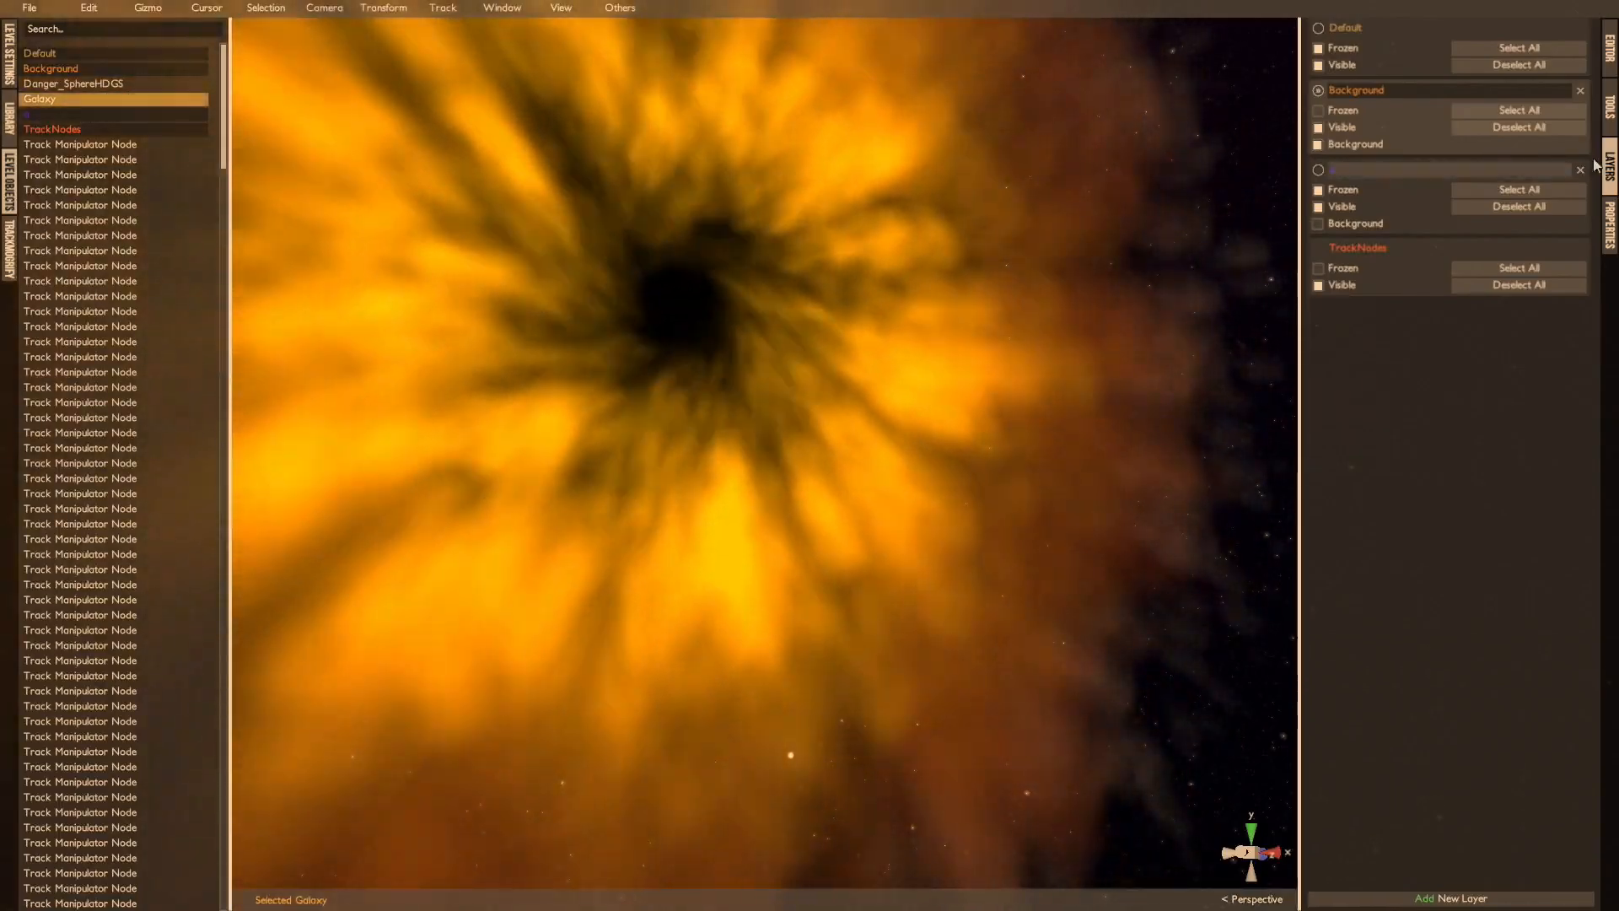
click(1609, 224)
right_drag(931, 353, 1017, 491)
key(f)
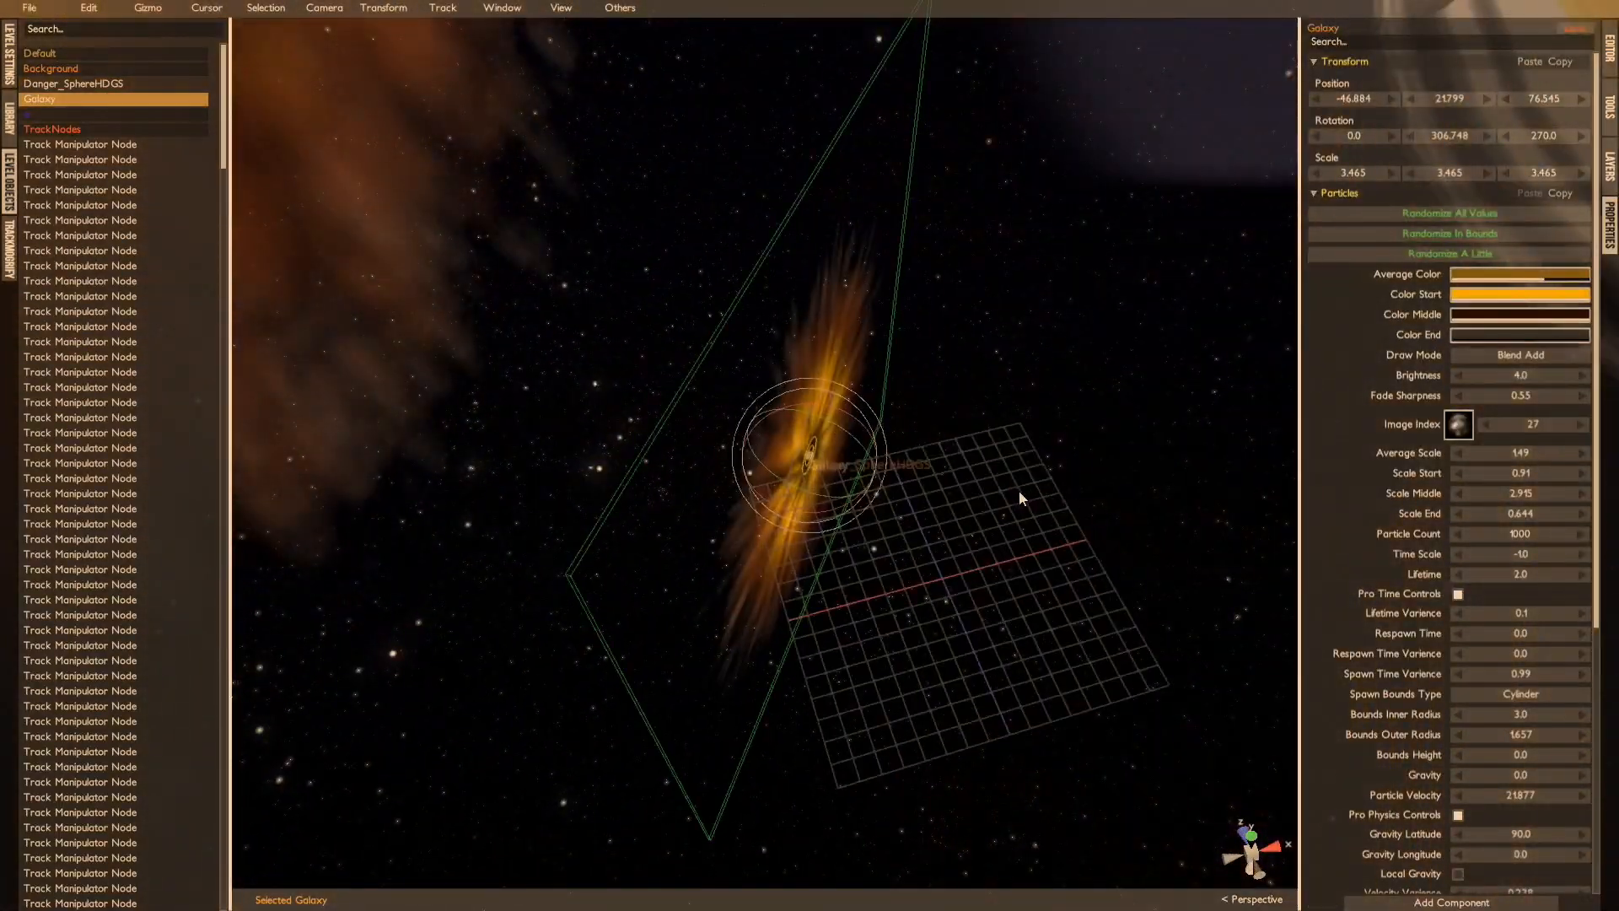
Step: Select the Danger_SphereHDGS object at the galaxy's centre, try deleting it, and undo the deletion
alt+drag(1019, 491, 1070, 504)
scroll(914, 463, up, 3)
alt+drag(915, 463, 872, 224)
click(799, 449)
key(KP_7)
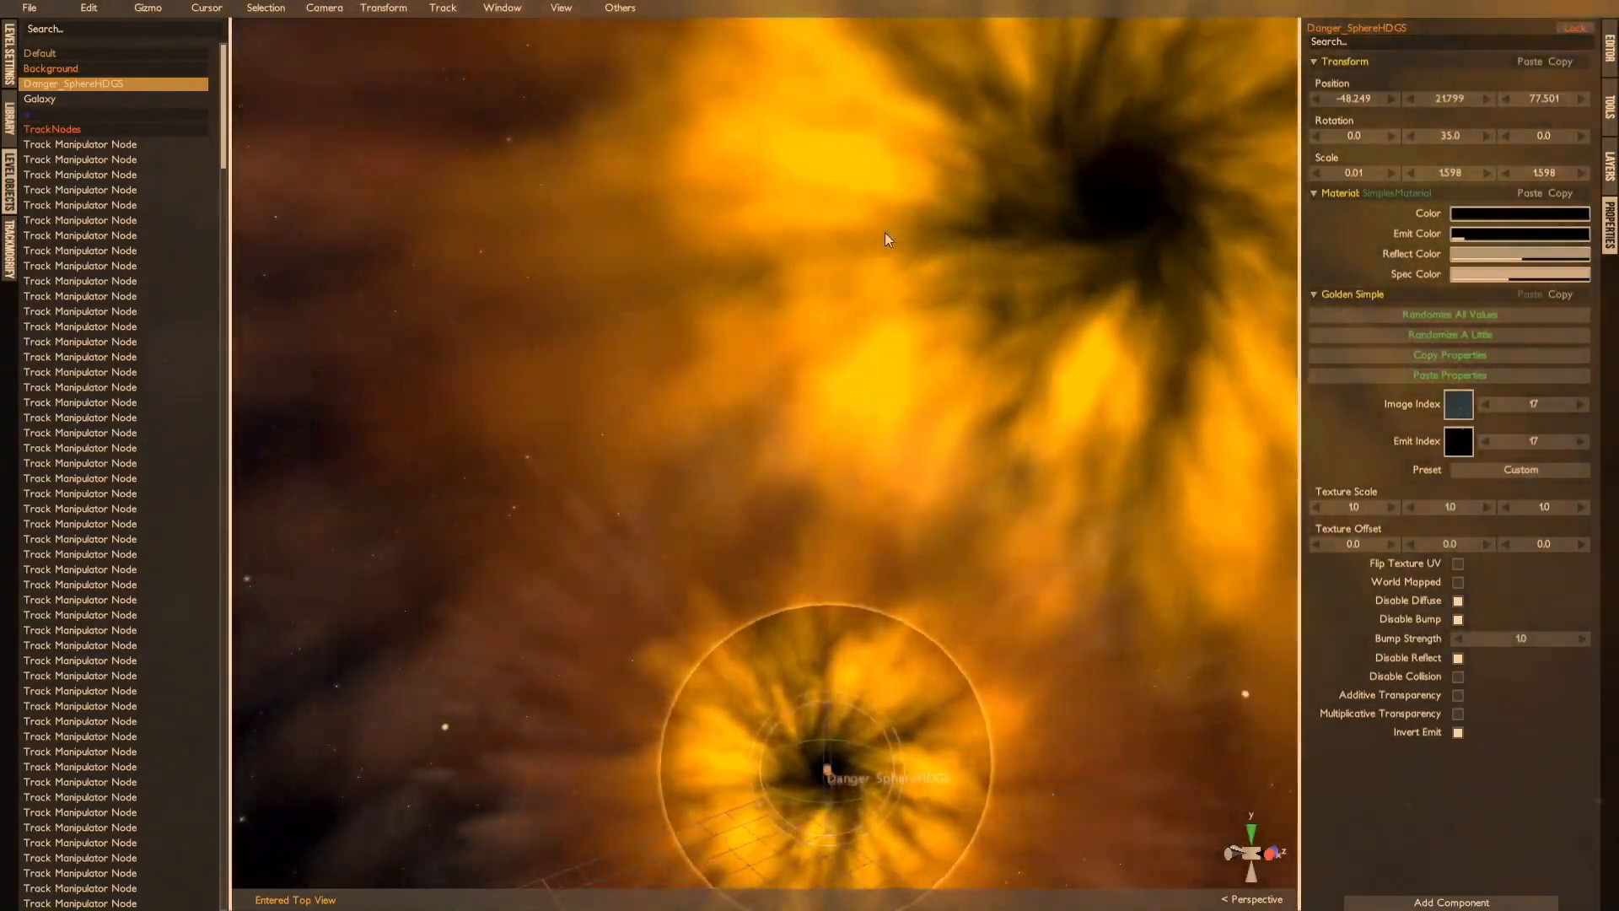
key(ctrl+z)
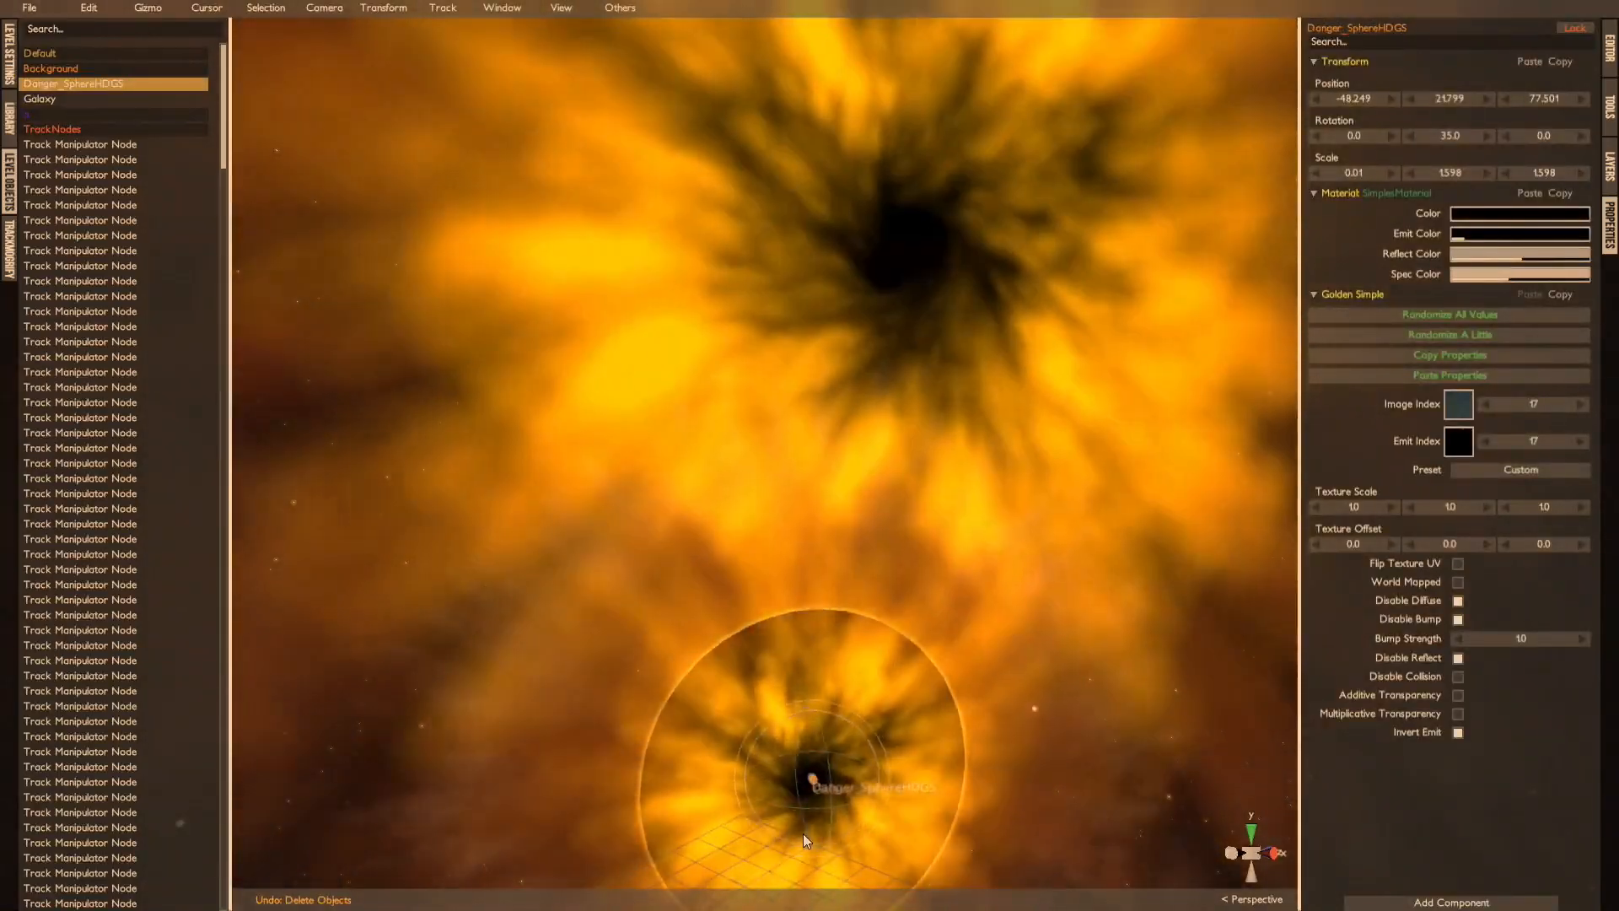
Step: Select the Galaxy particle object, focus on it and bring its particle physics settings into view
click(826, 787)
key(f)
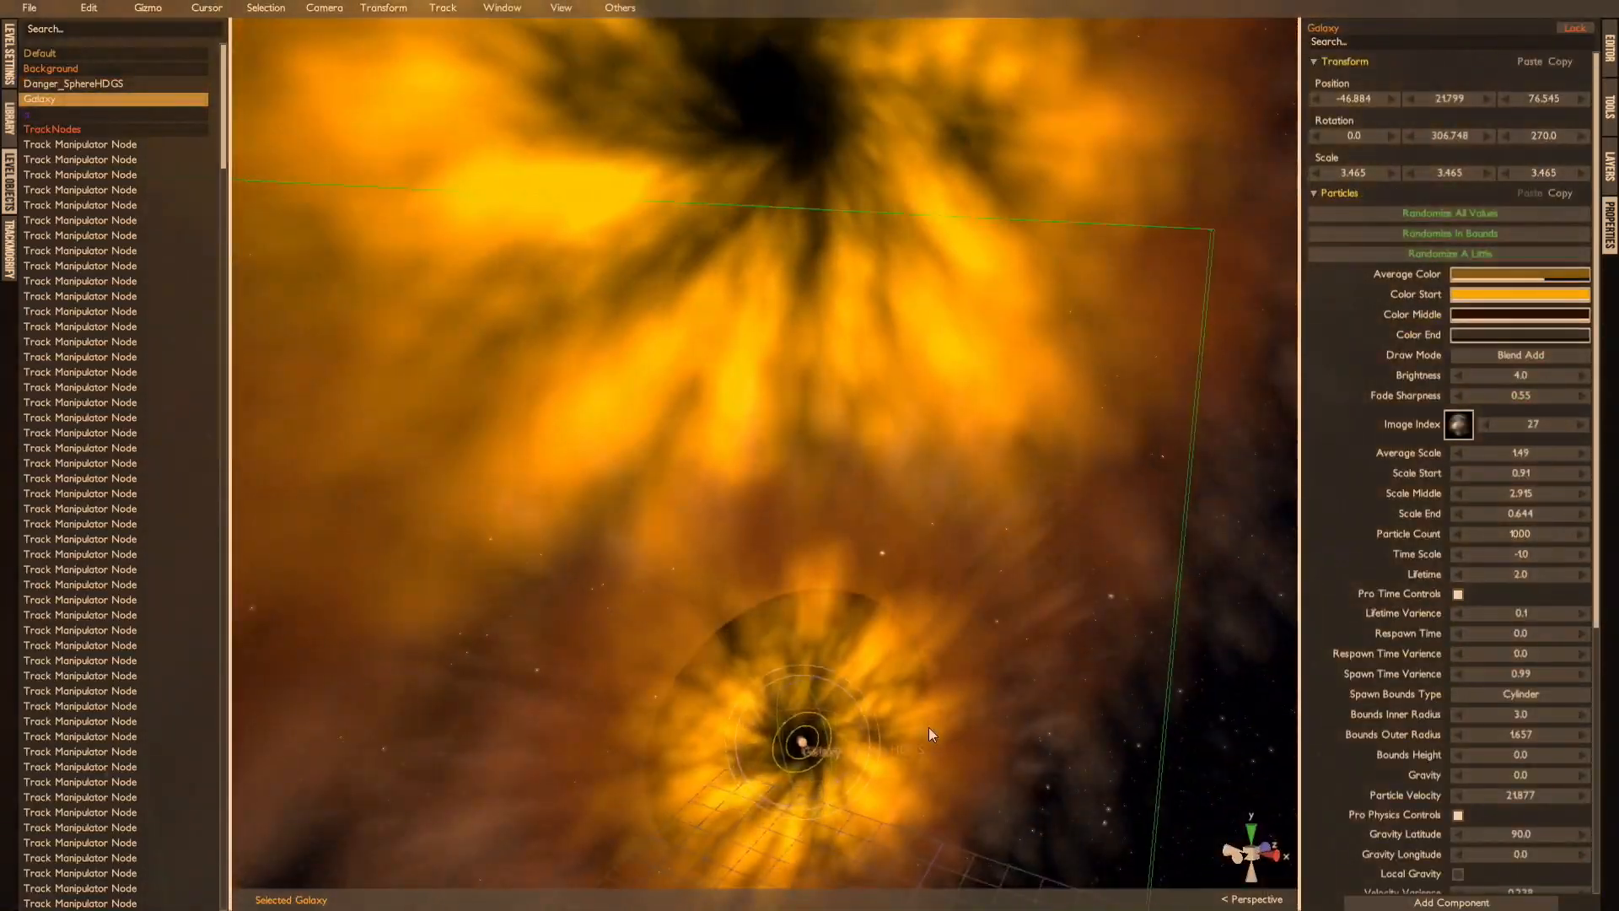
scroll(1450, 524, down, 5)
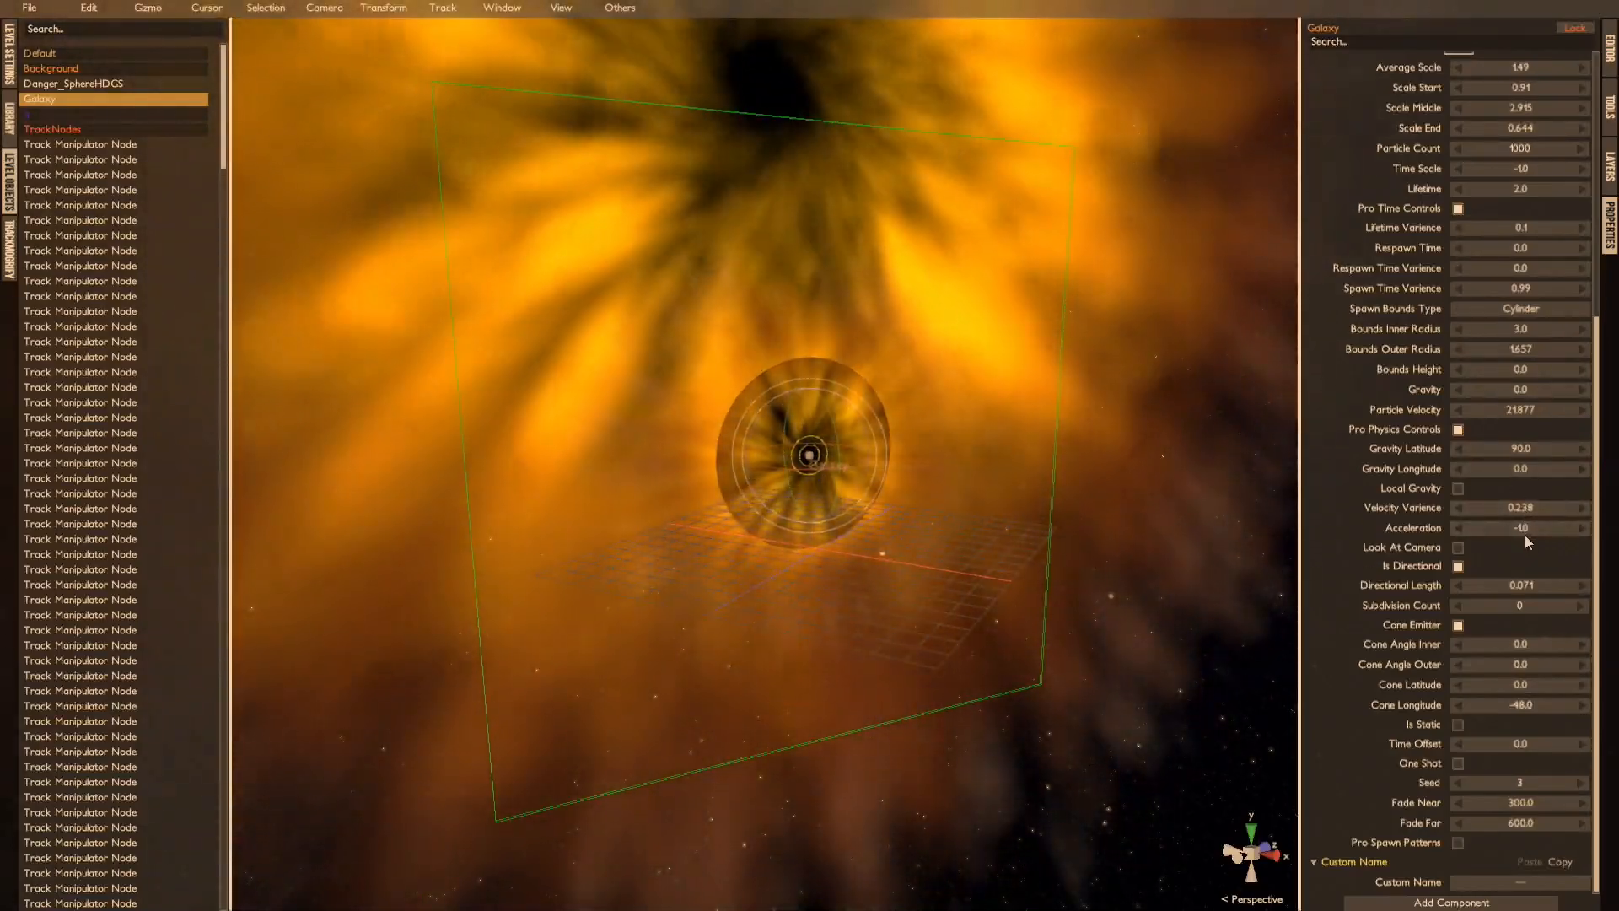
alt+drag(1234, 549, 1190, 526)
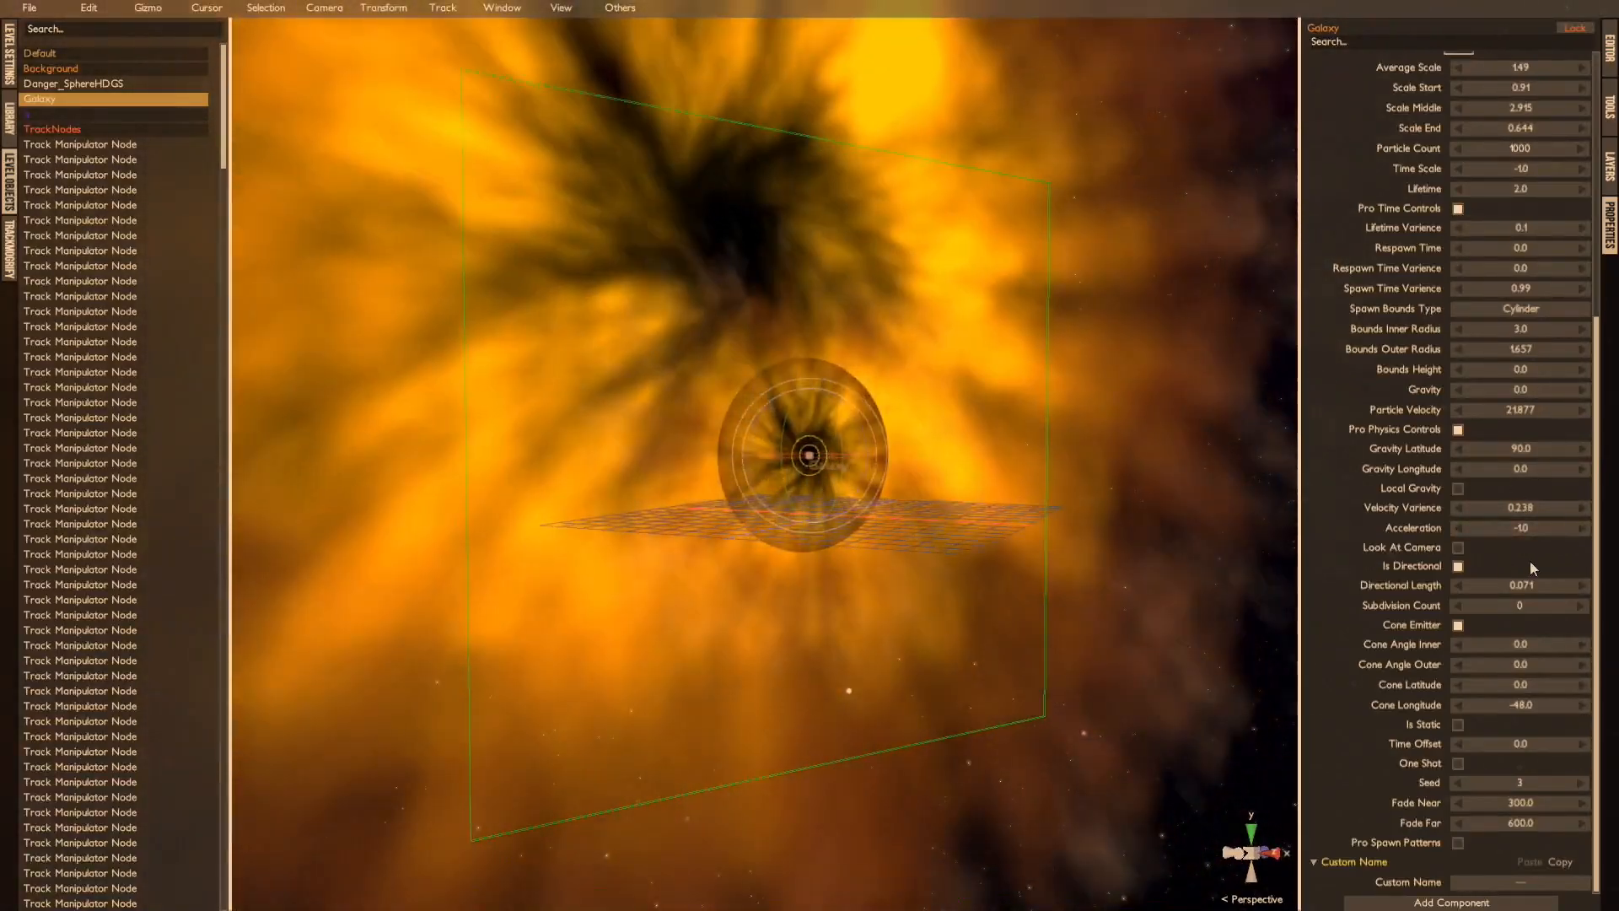
Step: Try different Acceleration values on the Galaxy particles, ending with 1
mouse_move(1517, 528)
mouse_down()
mouse_move(1588, 528)
mouse_move(1521, 529)
mouse_up()
click(1518, 526)
text(0.1)
key(Return)
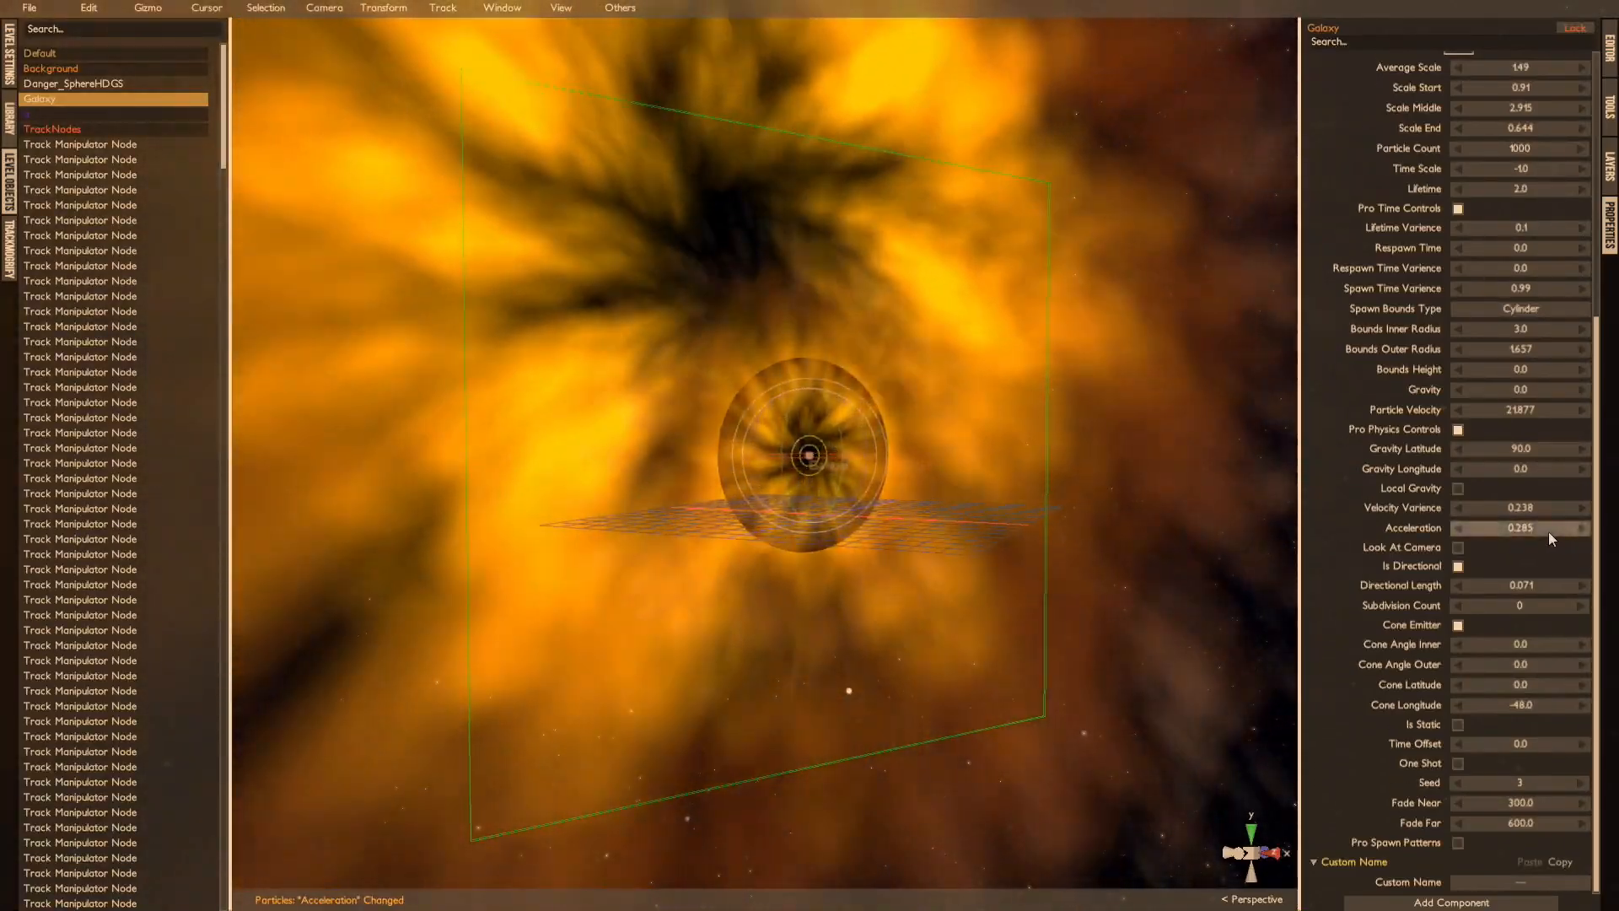
click(1535, 527)
text(1)
key(Return)
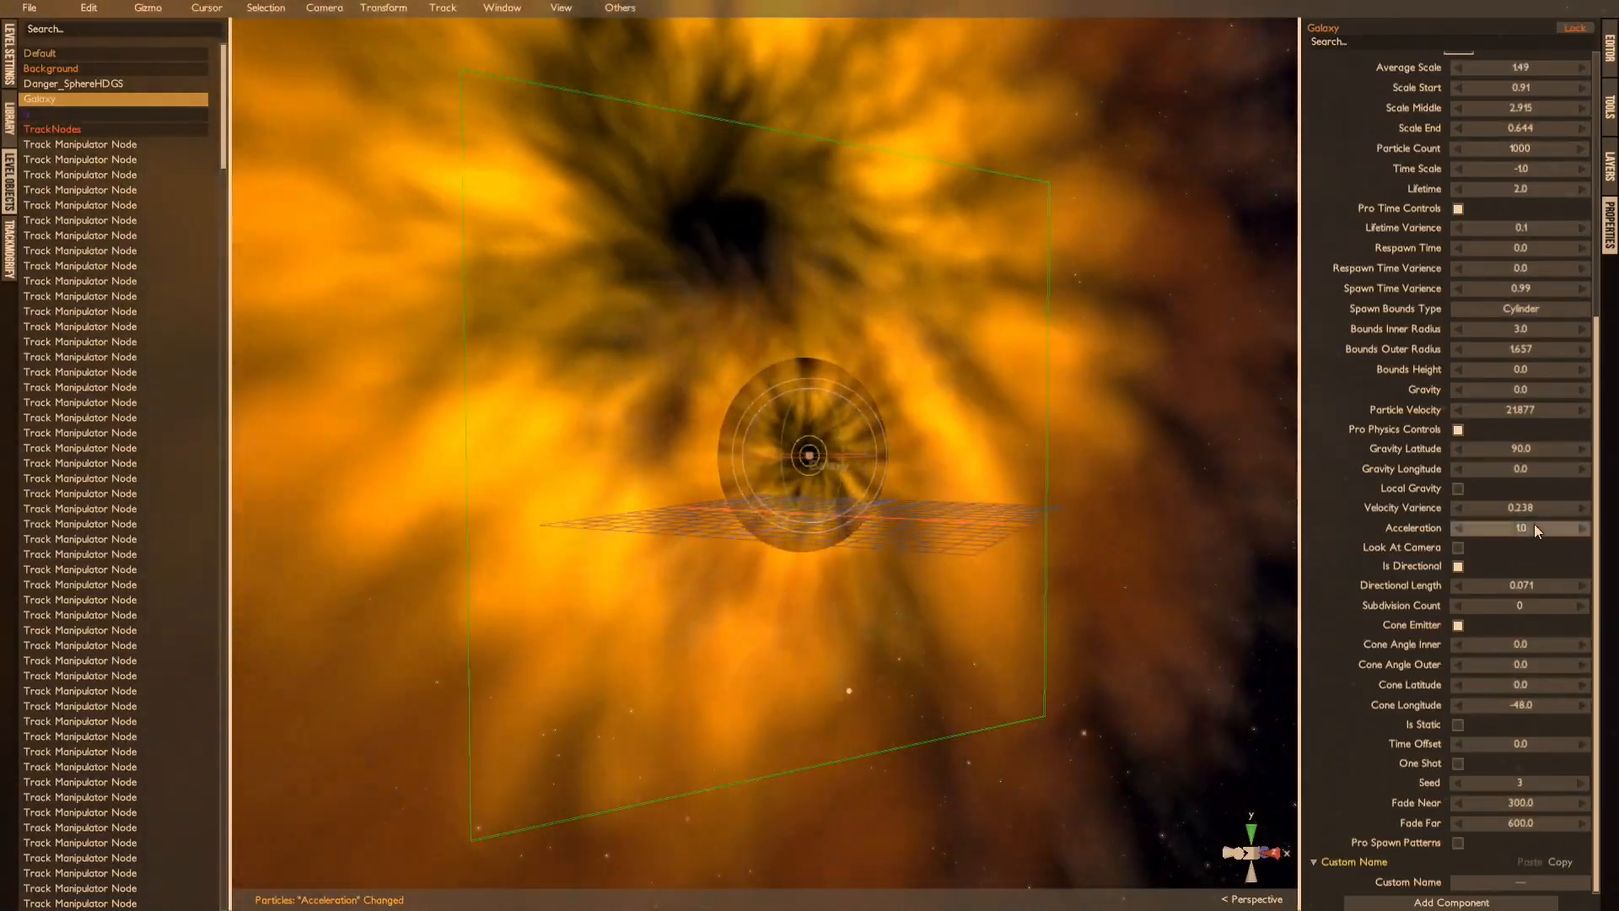
Step: Refocus on the Galaxy object and reduce its particles' Velocity Variance to 0
right_drag(1078, 508, 1121, 463)
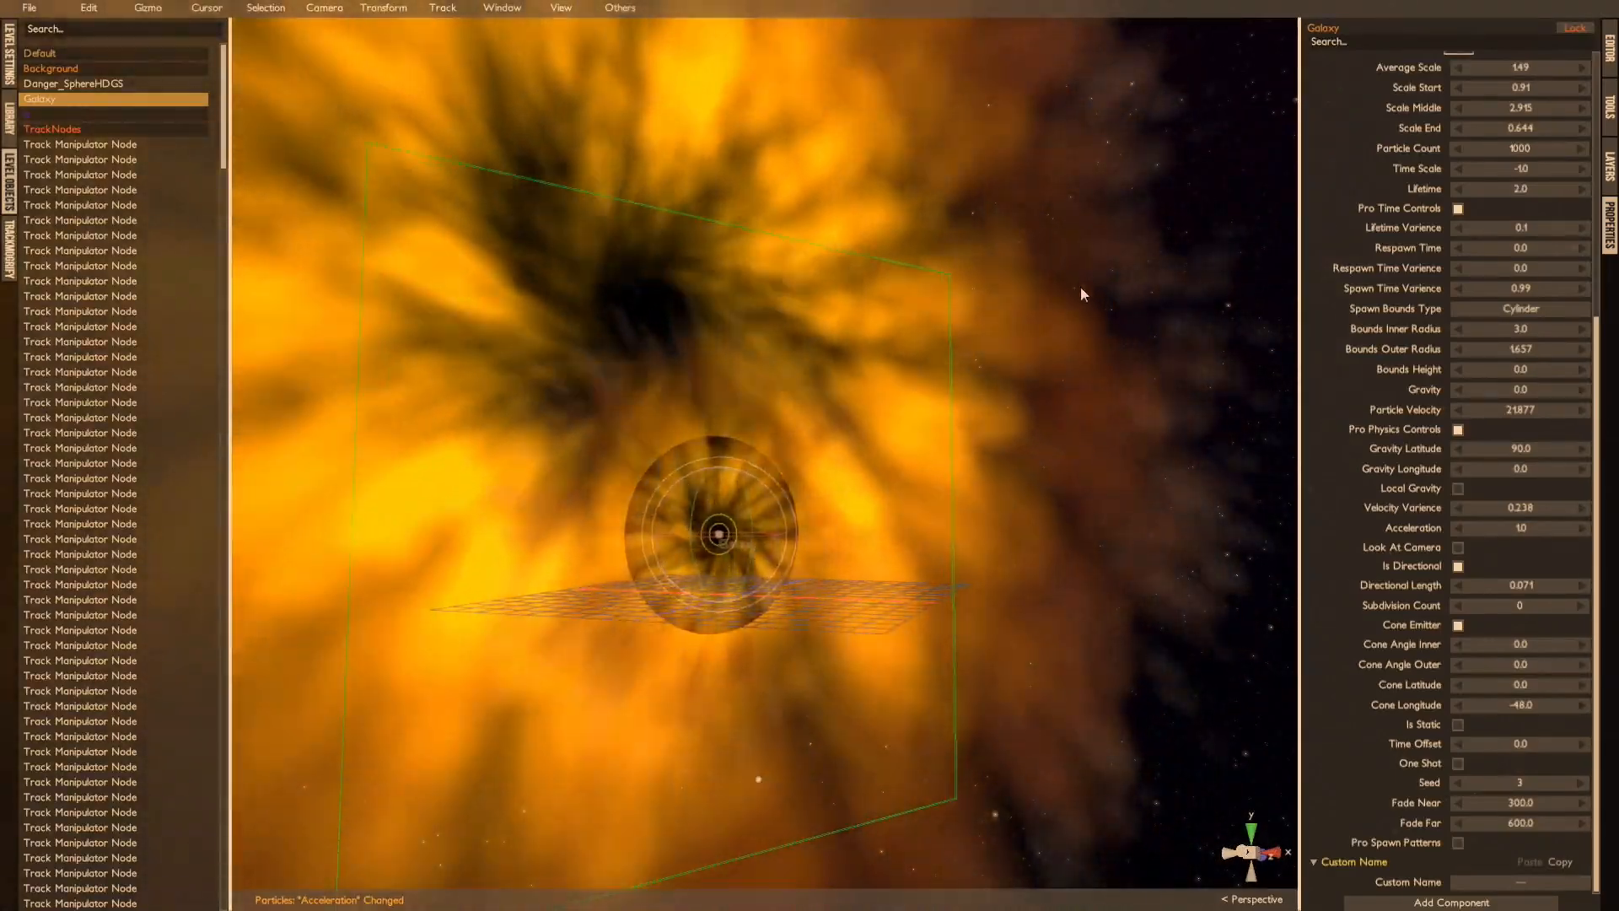
right_drag(1081, 286, 1023, 224)
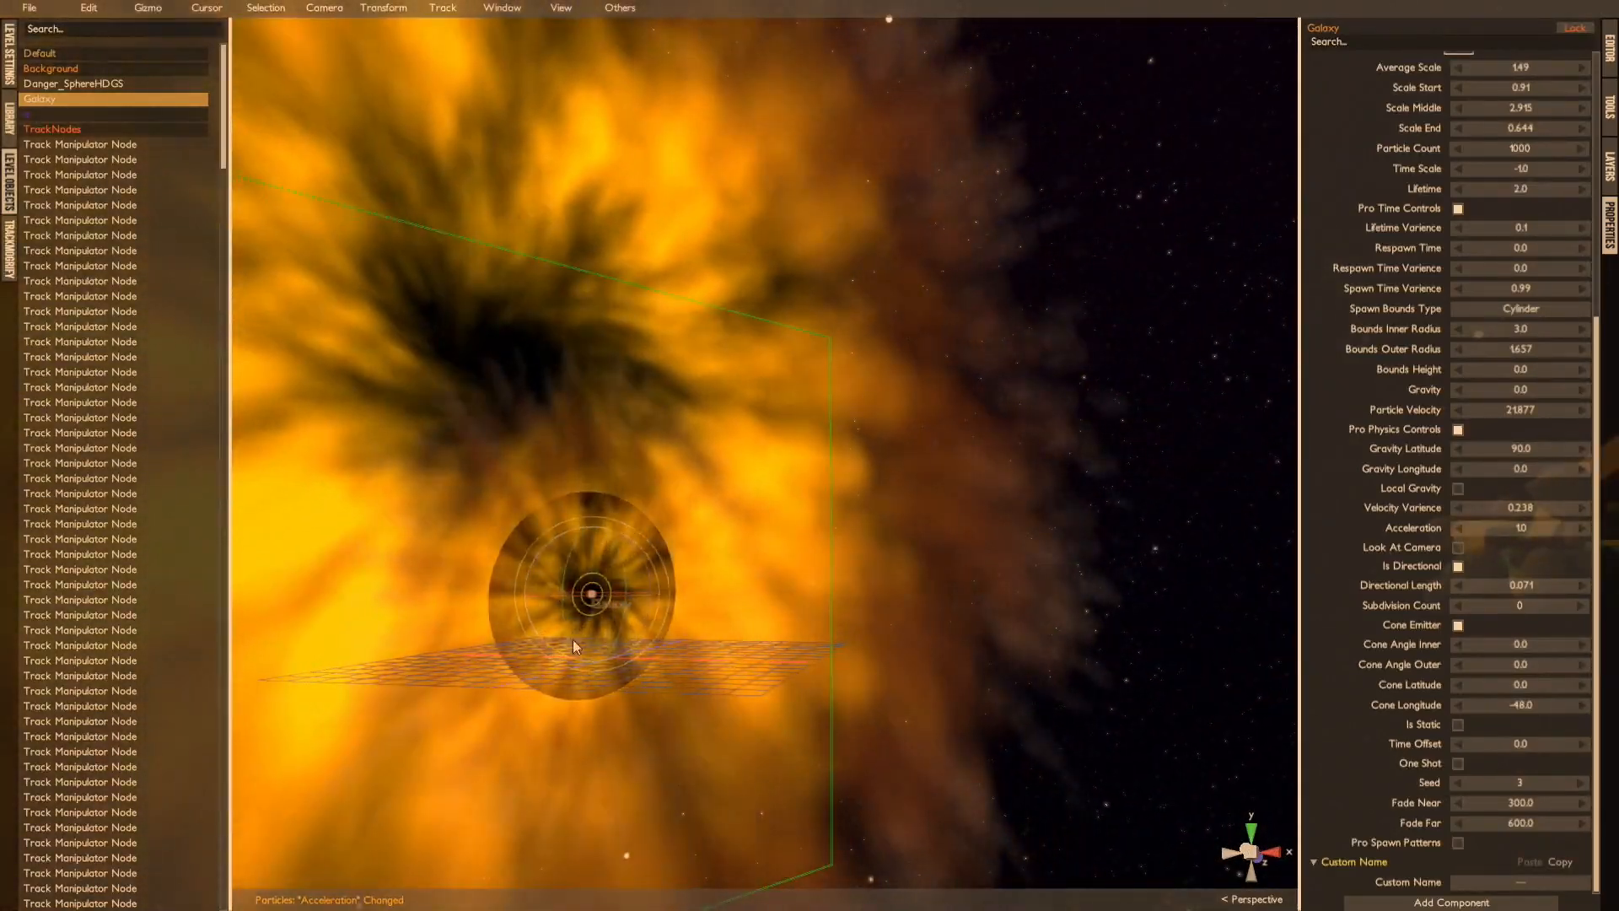
key(f)
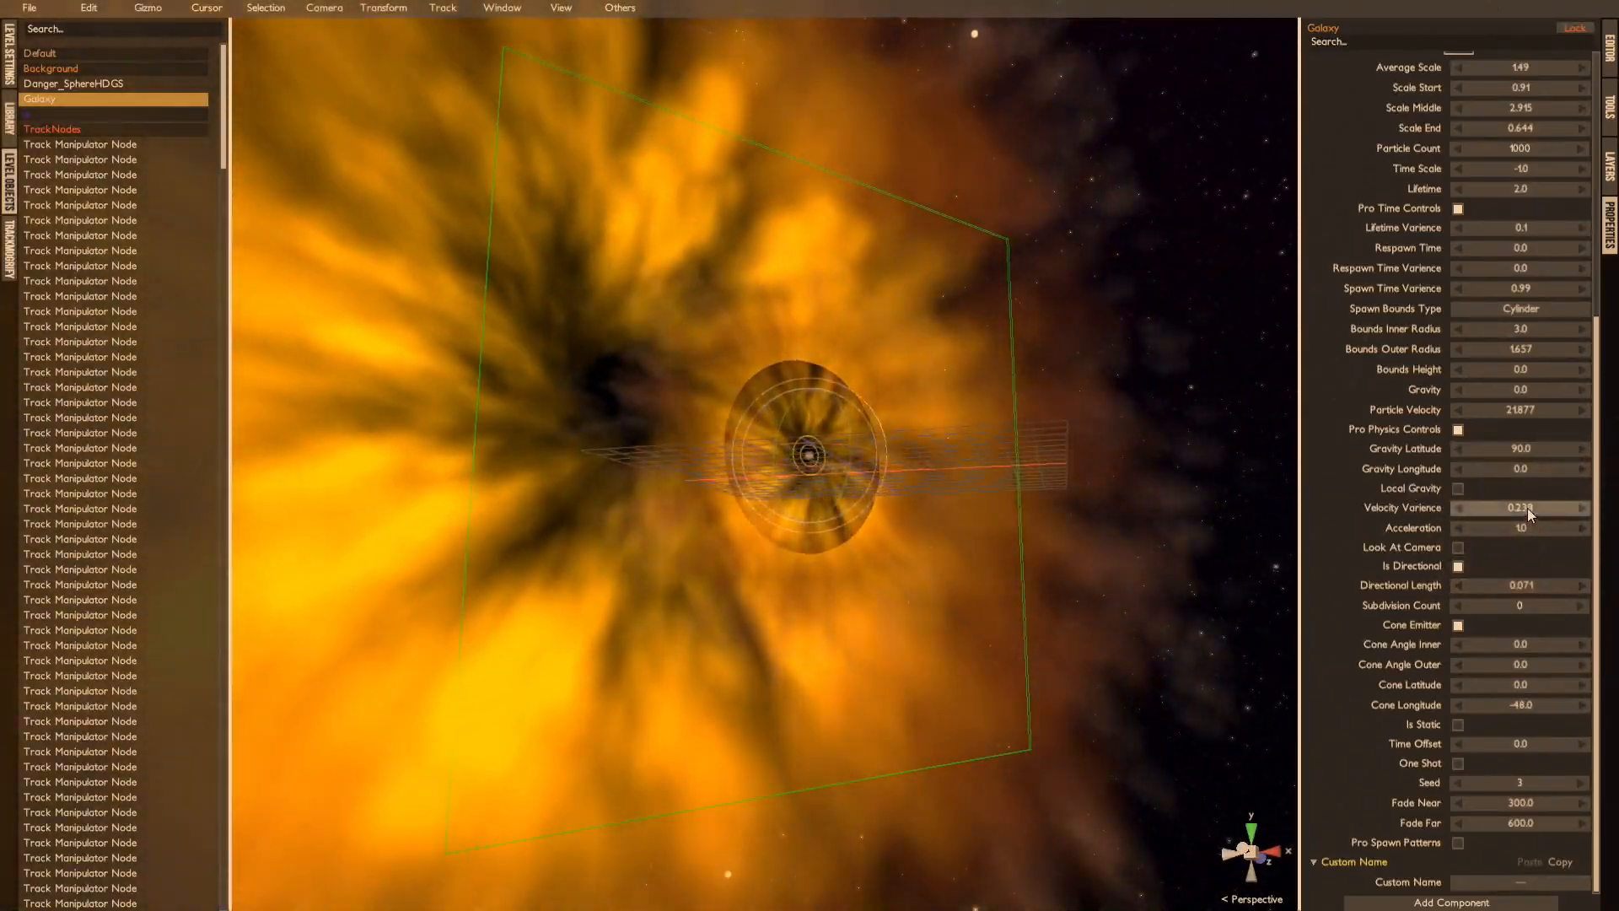
drag(1526, 508, 1264, 550)
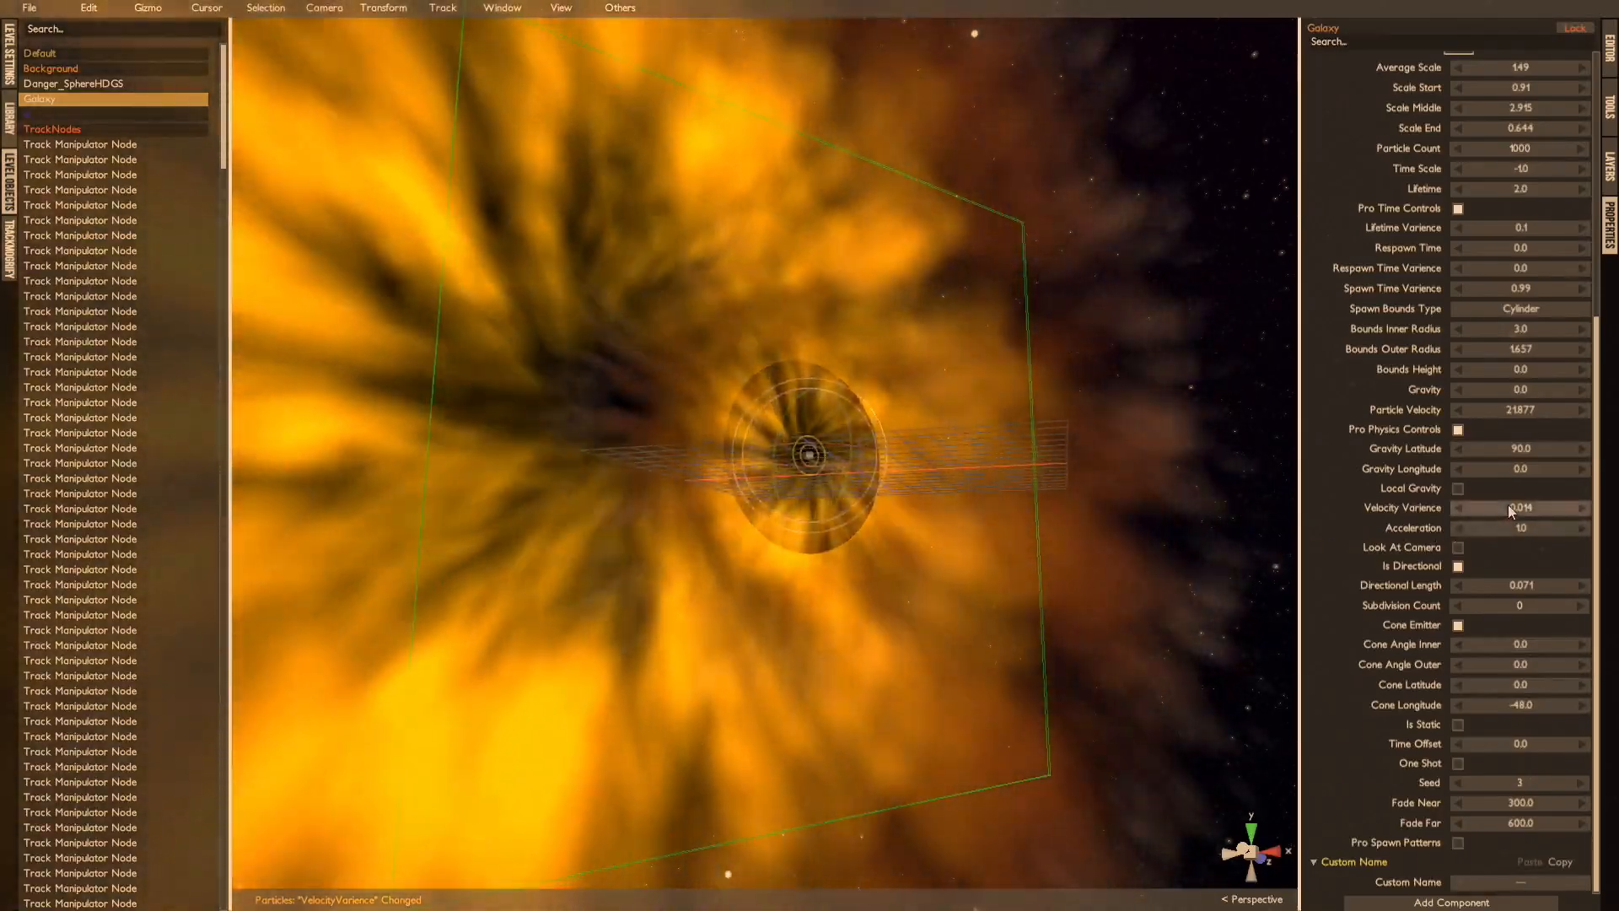
drag(1508, 504, 1203, 509)
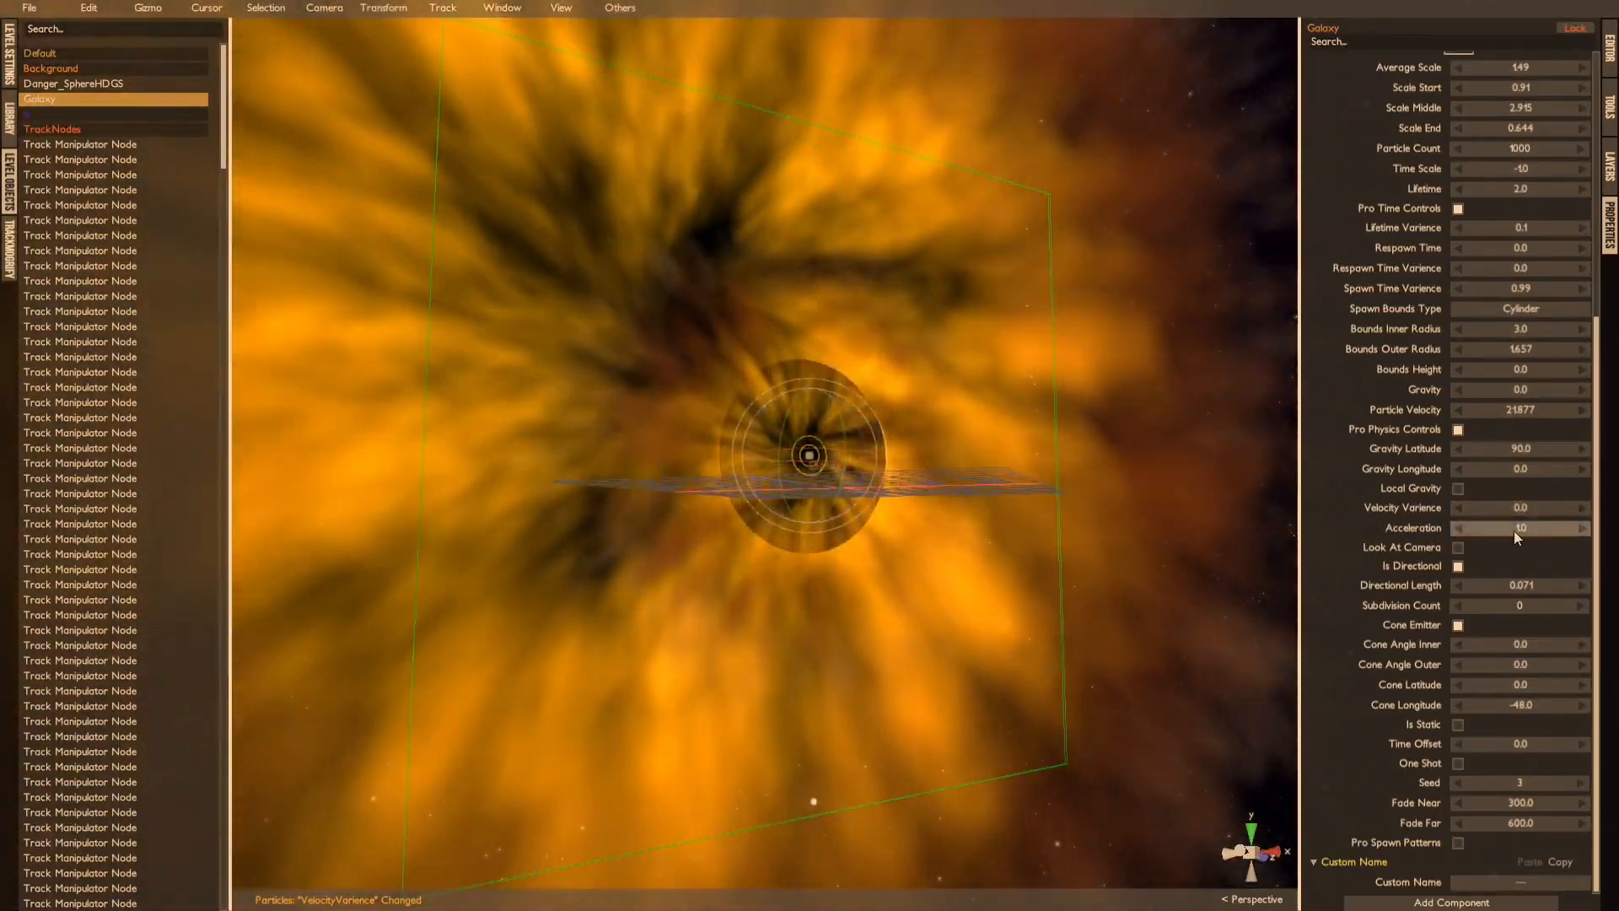
Step: Set the Galaxy particles' Acceleration to -1
drag(1515, 530, 1012, 565)
click(1506, 529)
text(-4)
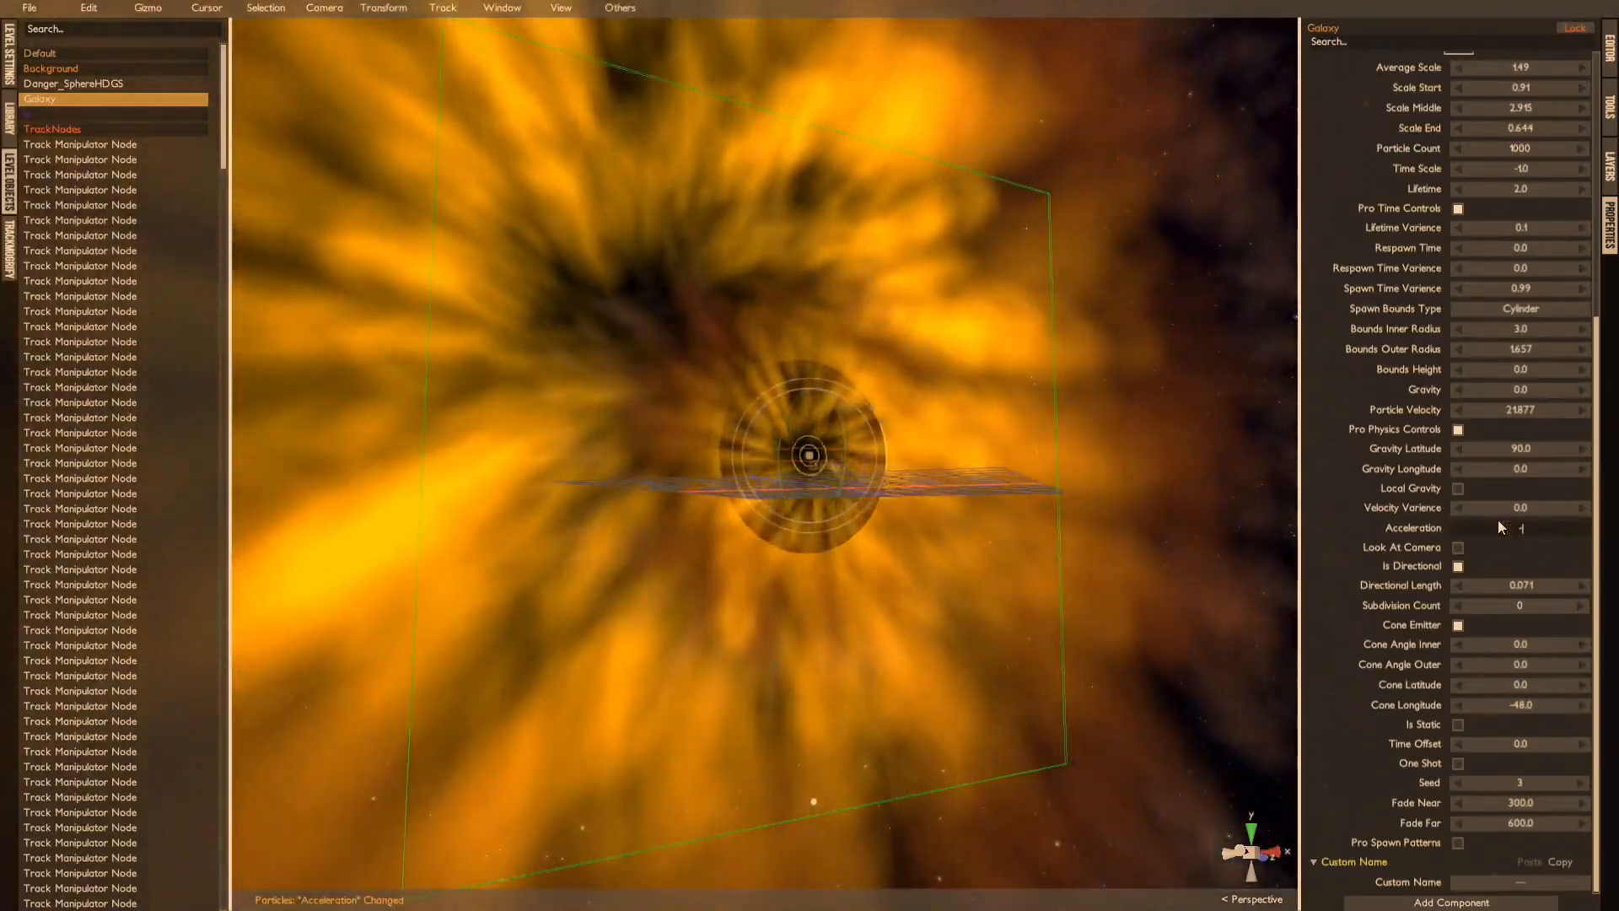
key(Return)
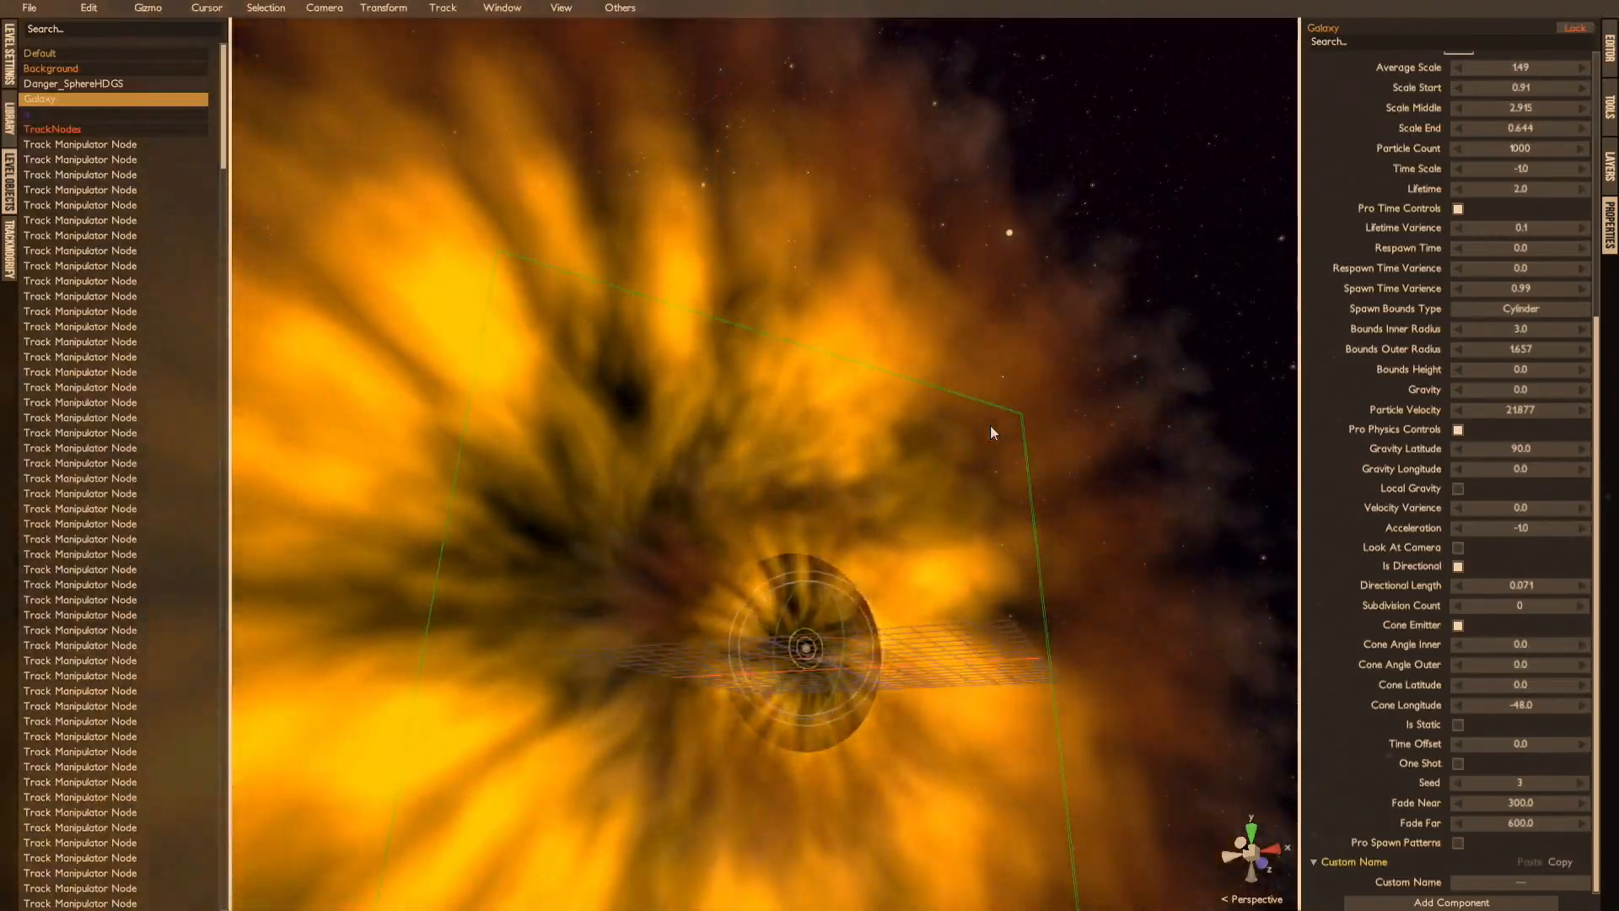
Step: Examine the galaxy's dark core, outer edge and particle settings, and fly over to the asteroids beside the track
right_drag(990, 425, 1080, 656)
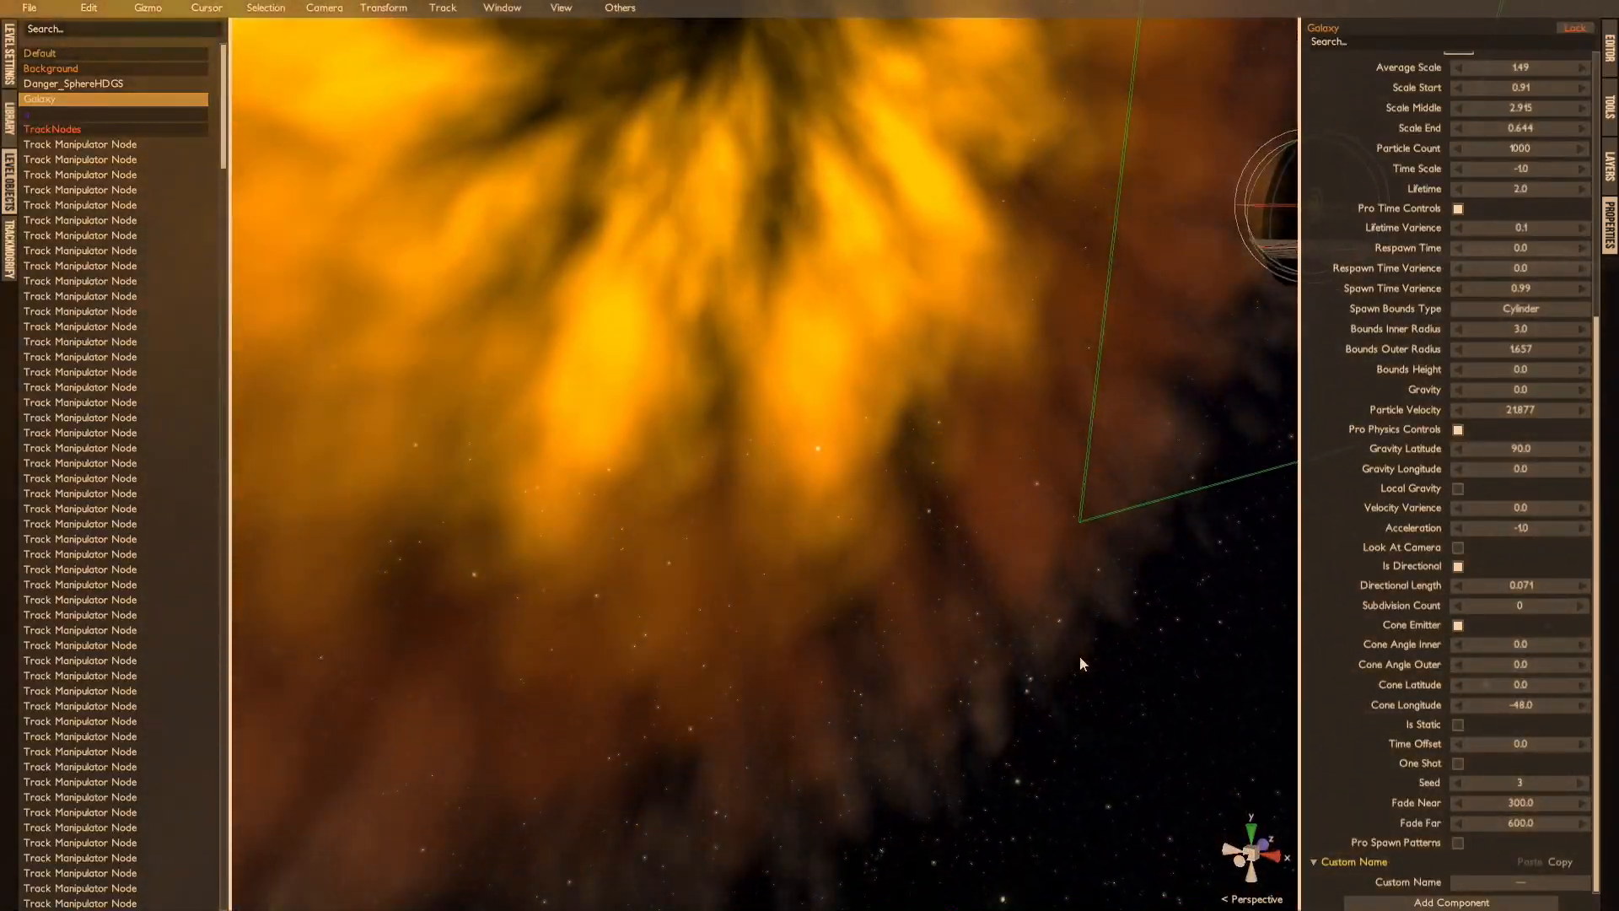
scroll(1501, 604, up, 5)
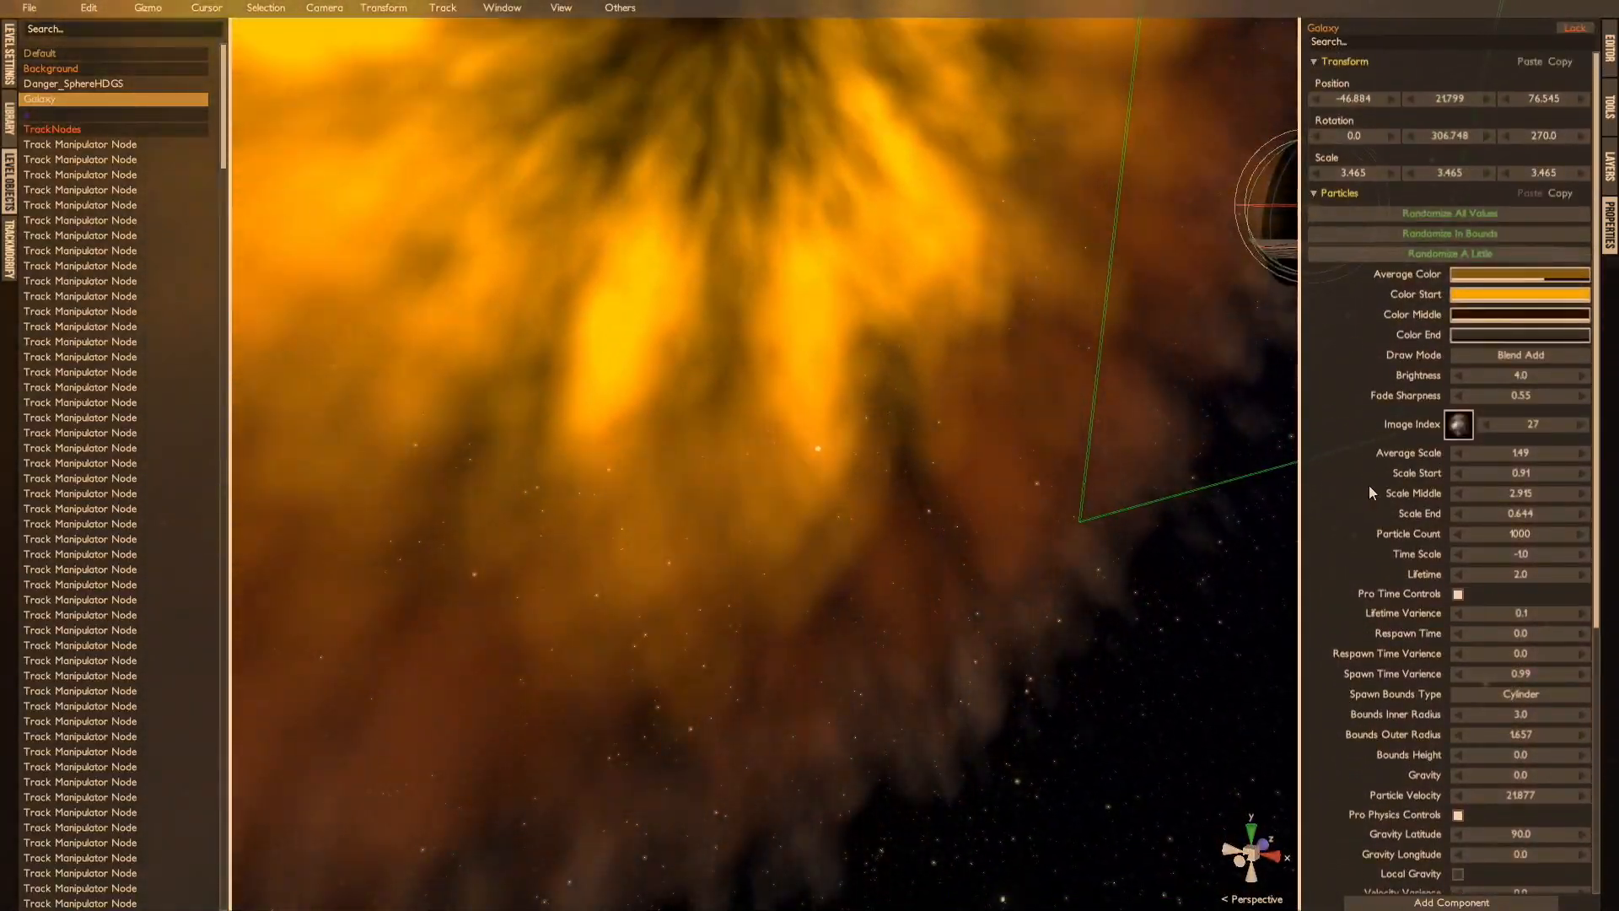
right_drag(1059, 421, 985, 249)
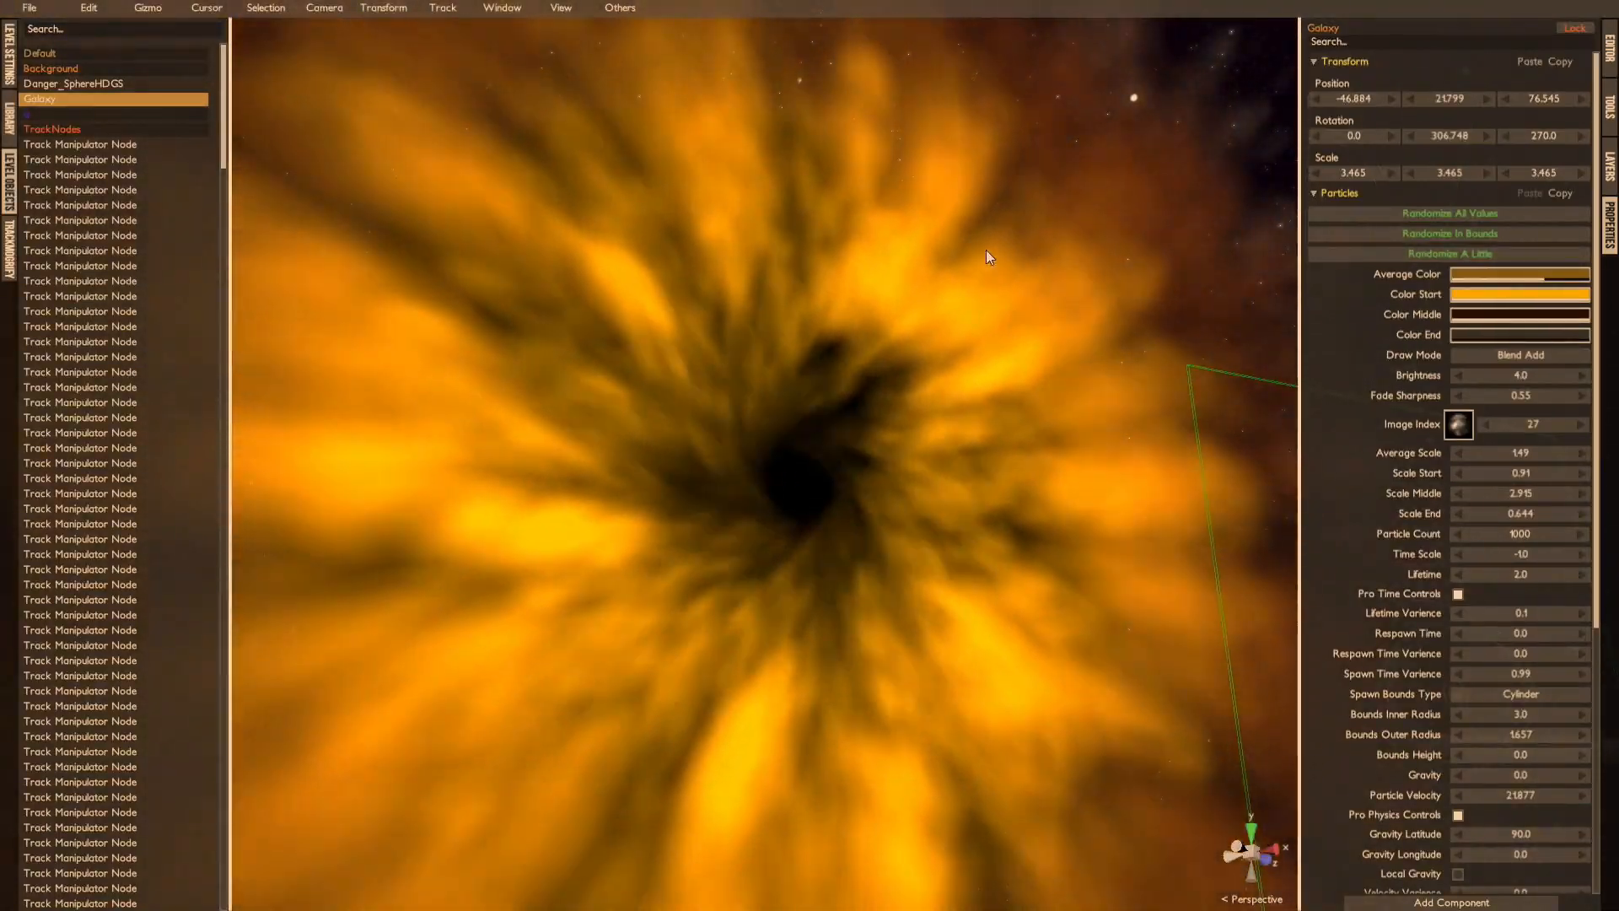
scroll(1400, 337, down, 6)
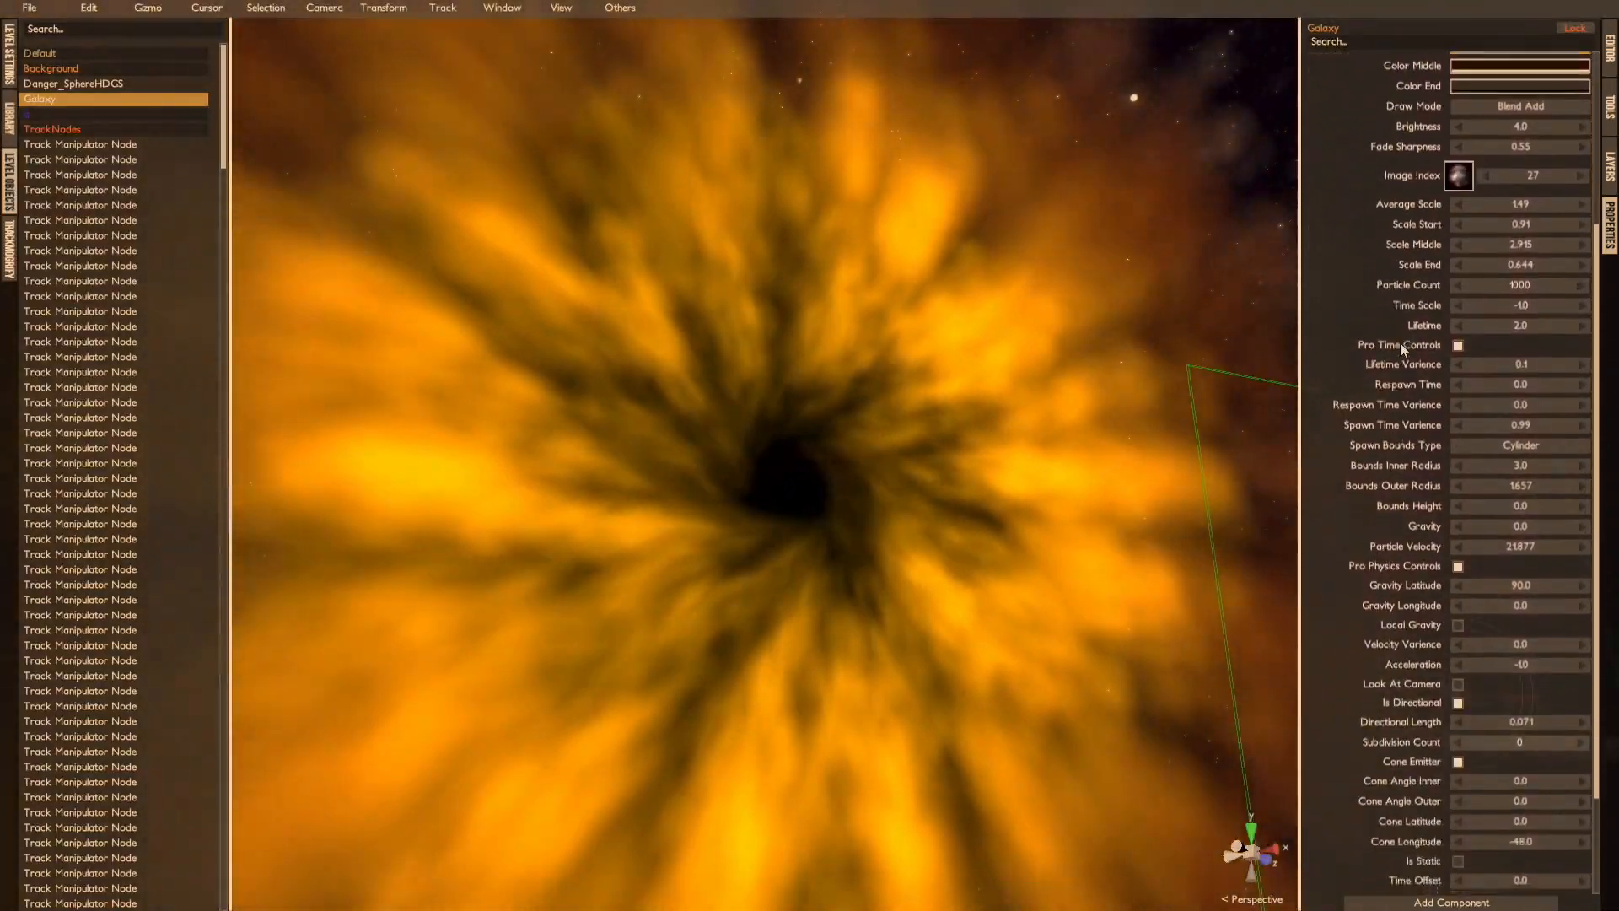
scroll(1393, 386, up, 4)
scroll(1400, 321, up, 3)
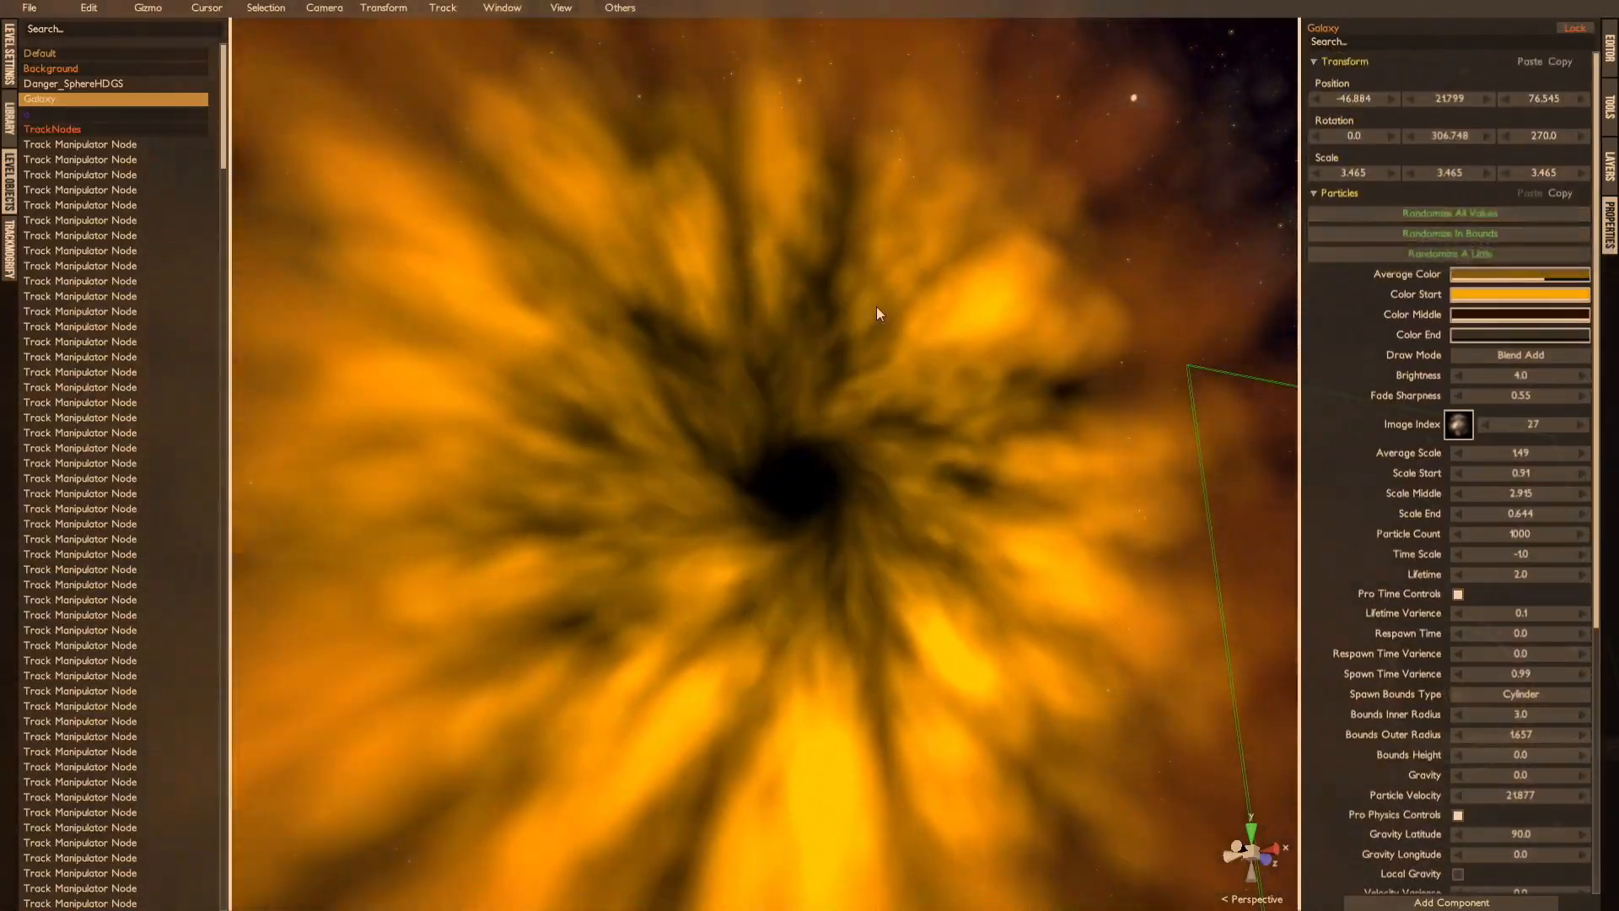
right_drag(877, 309, 818, 518)
click(619, 717)
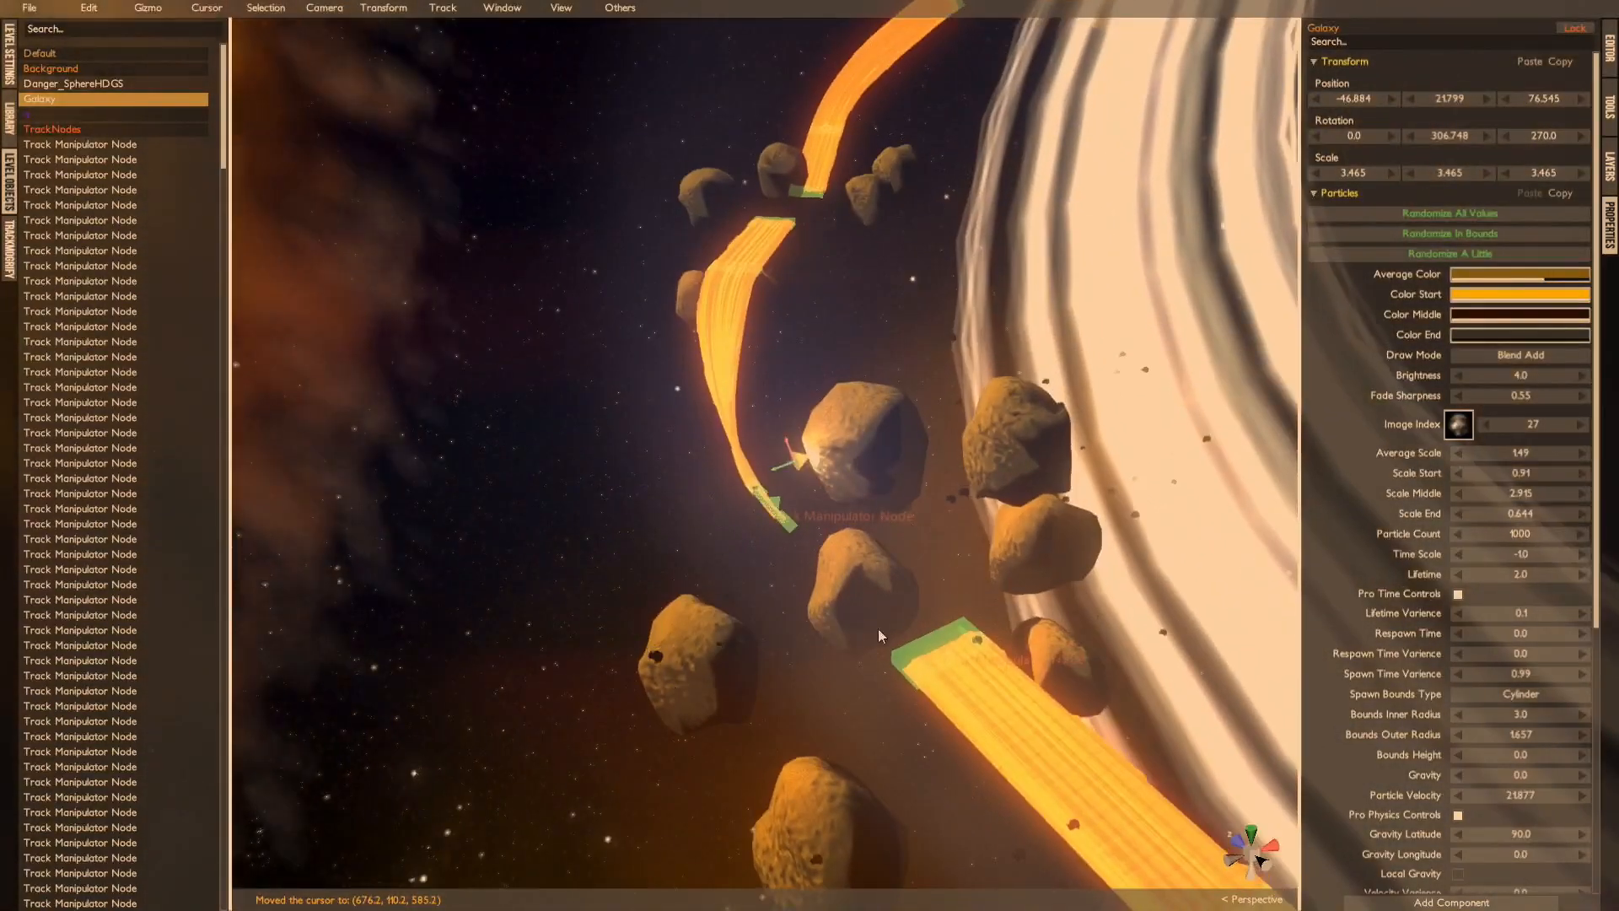
click(887, 624)
key(n)
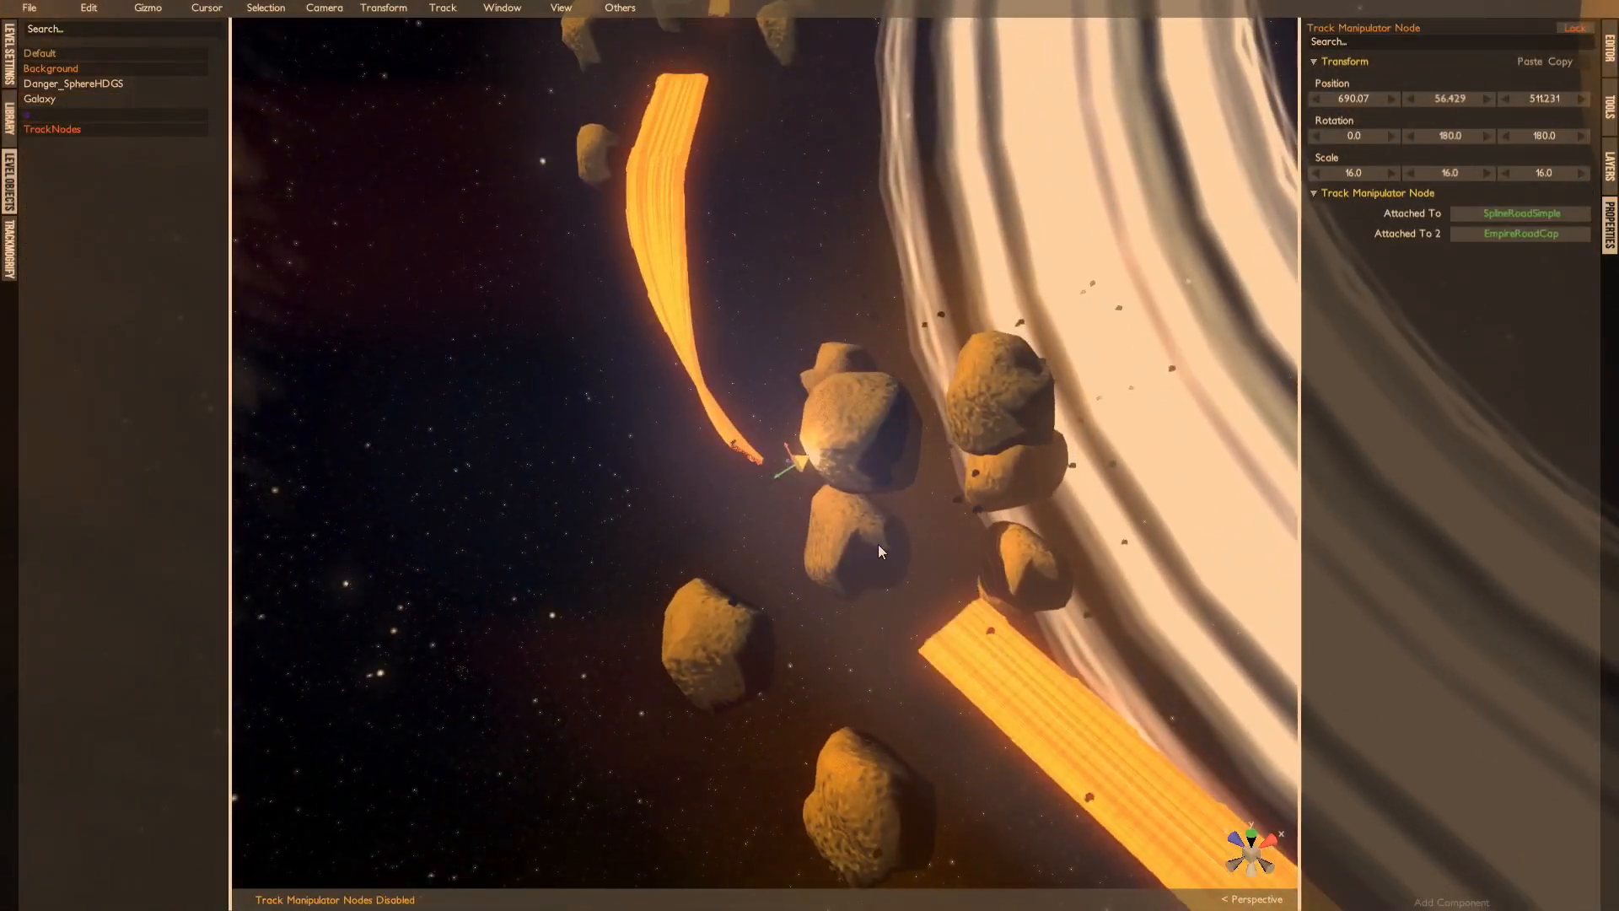
key(n)
click(923, 573)
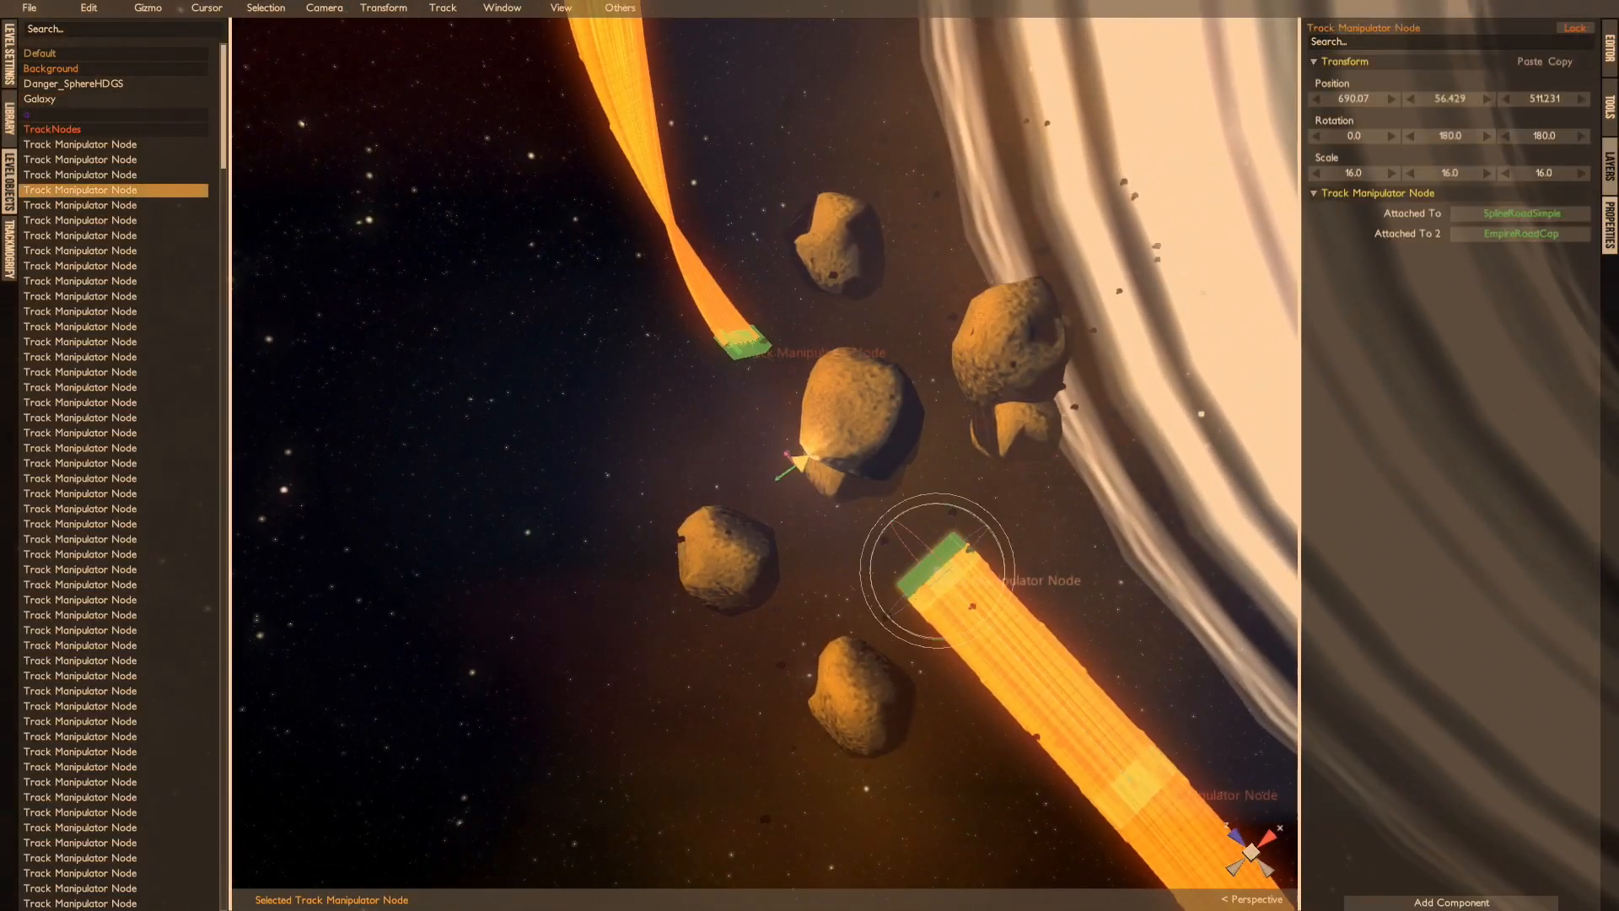
Step: Make the Default layer active and select the AsteroidParticles group among the rocks at the track gap
click(1609, 166)
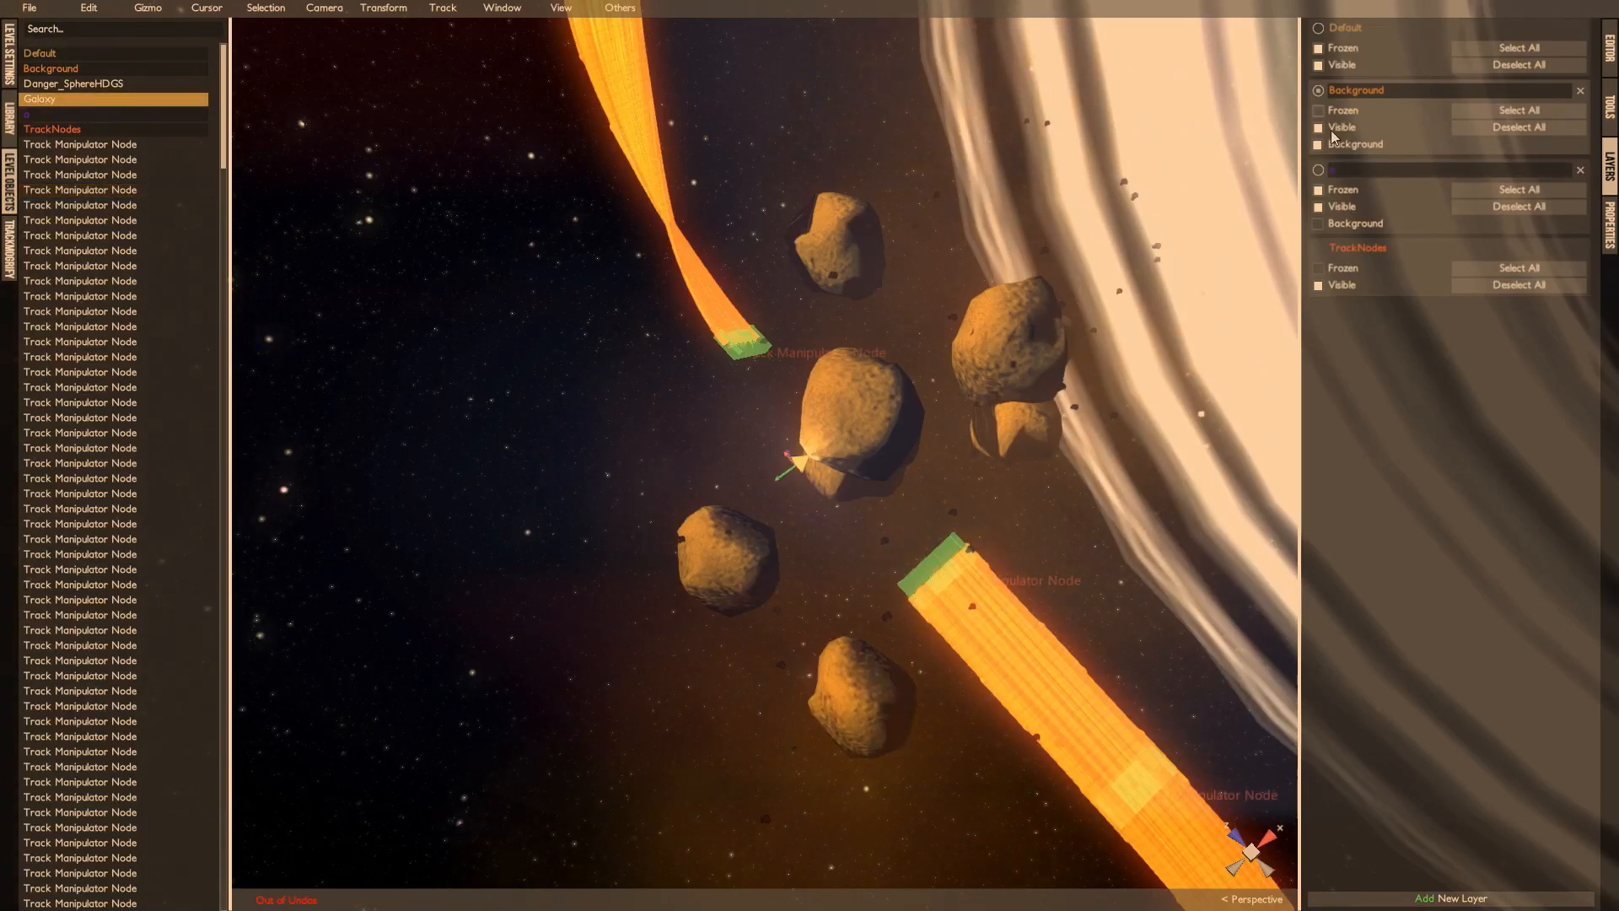
click(1344, 49)
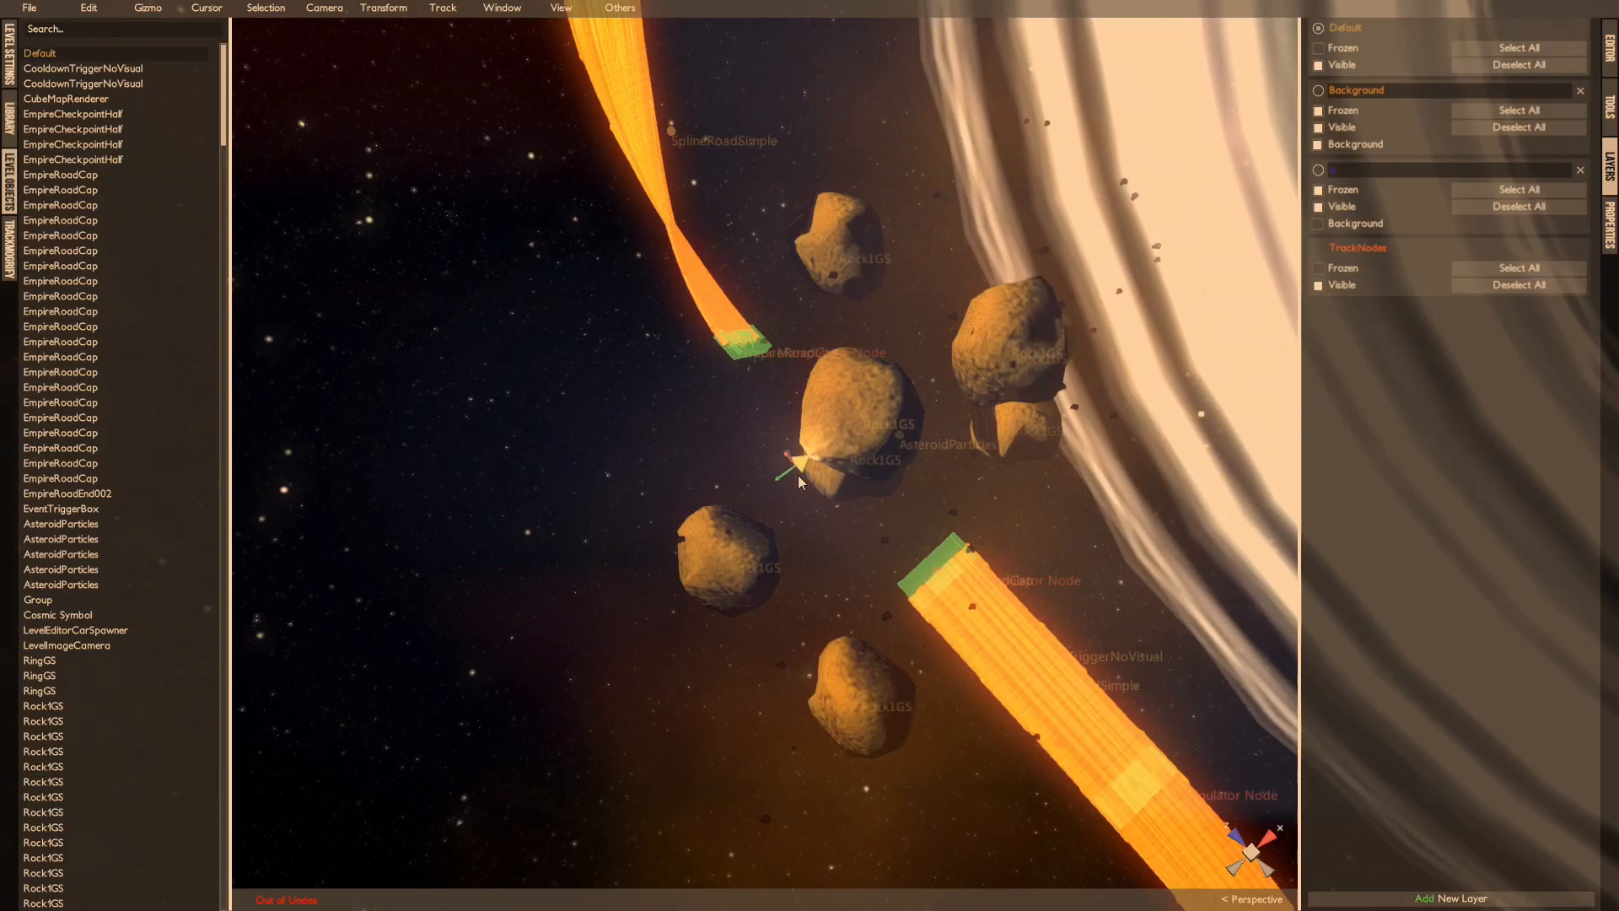
alt+drag(916, 443, 1272, 332)
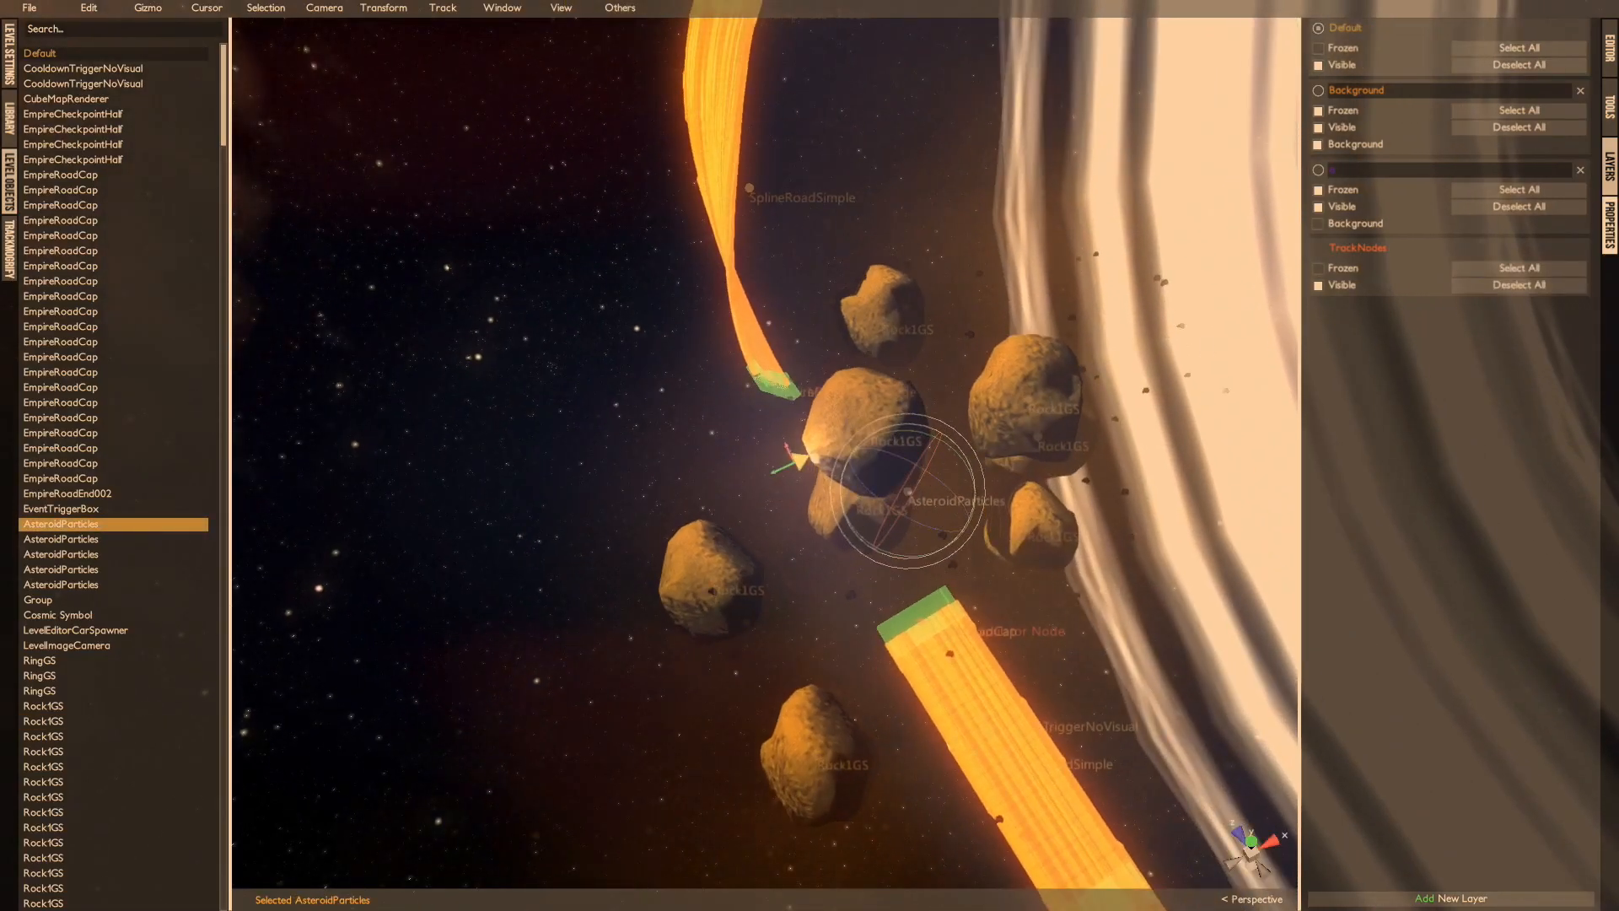
Step: Focus on the AsteroidParticles group with its properties shown, ungroup it and select its Blend Add Cloud object
click(1609, 224)
key(f)
alt+drag(936, 407, 911, 369)
scroll(911, 447, up, 5)
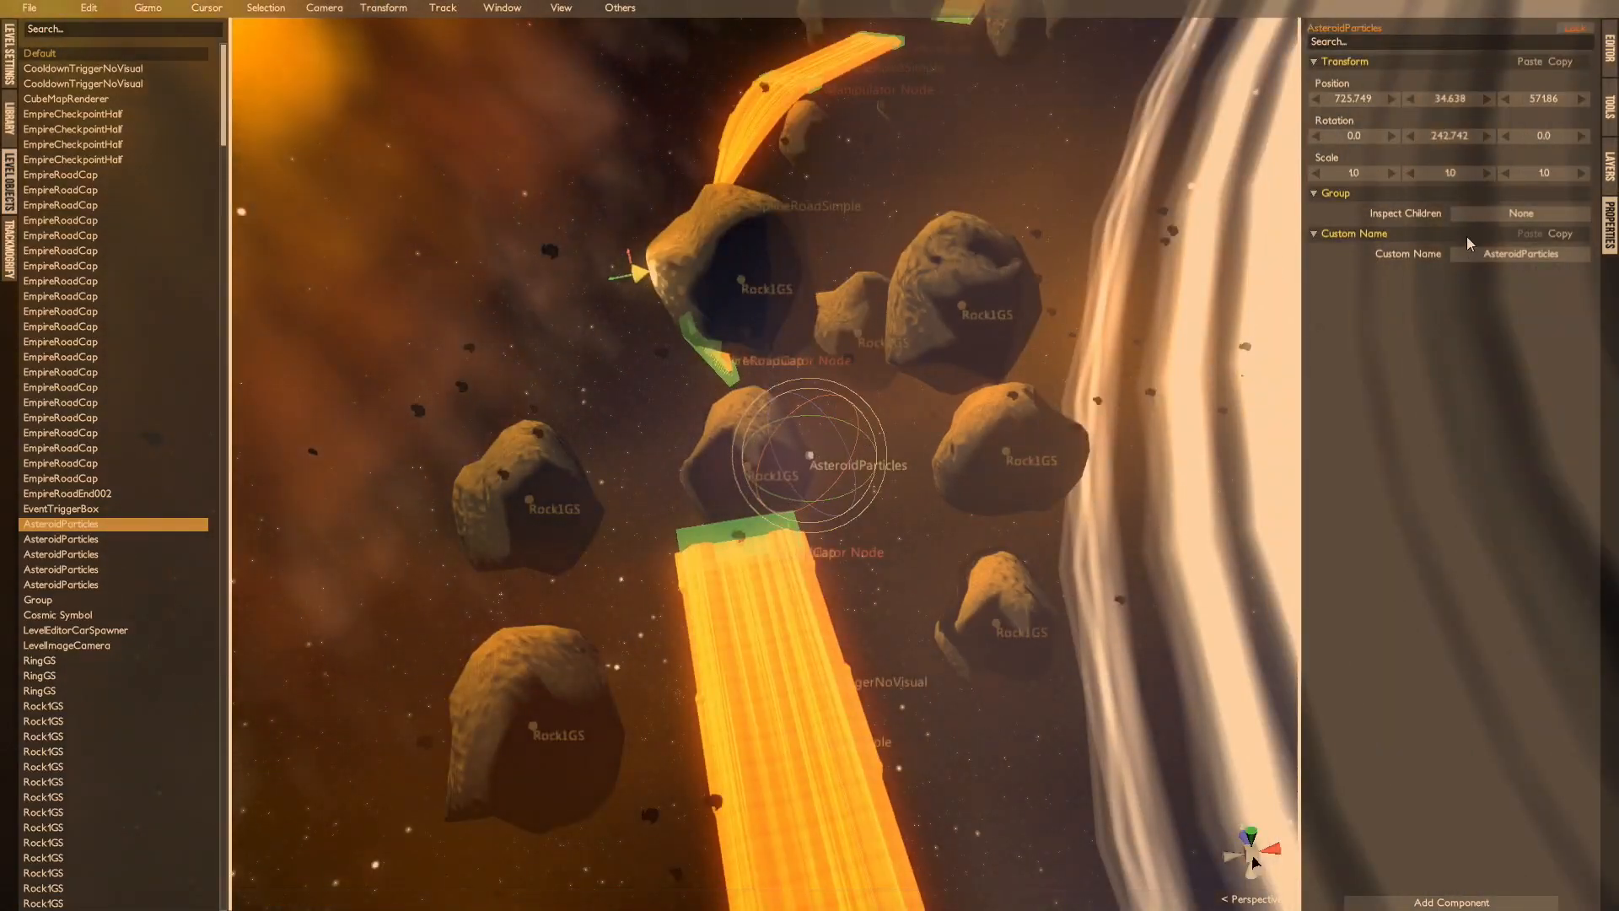
click(824, 460)
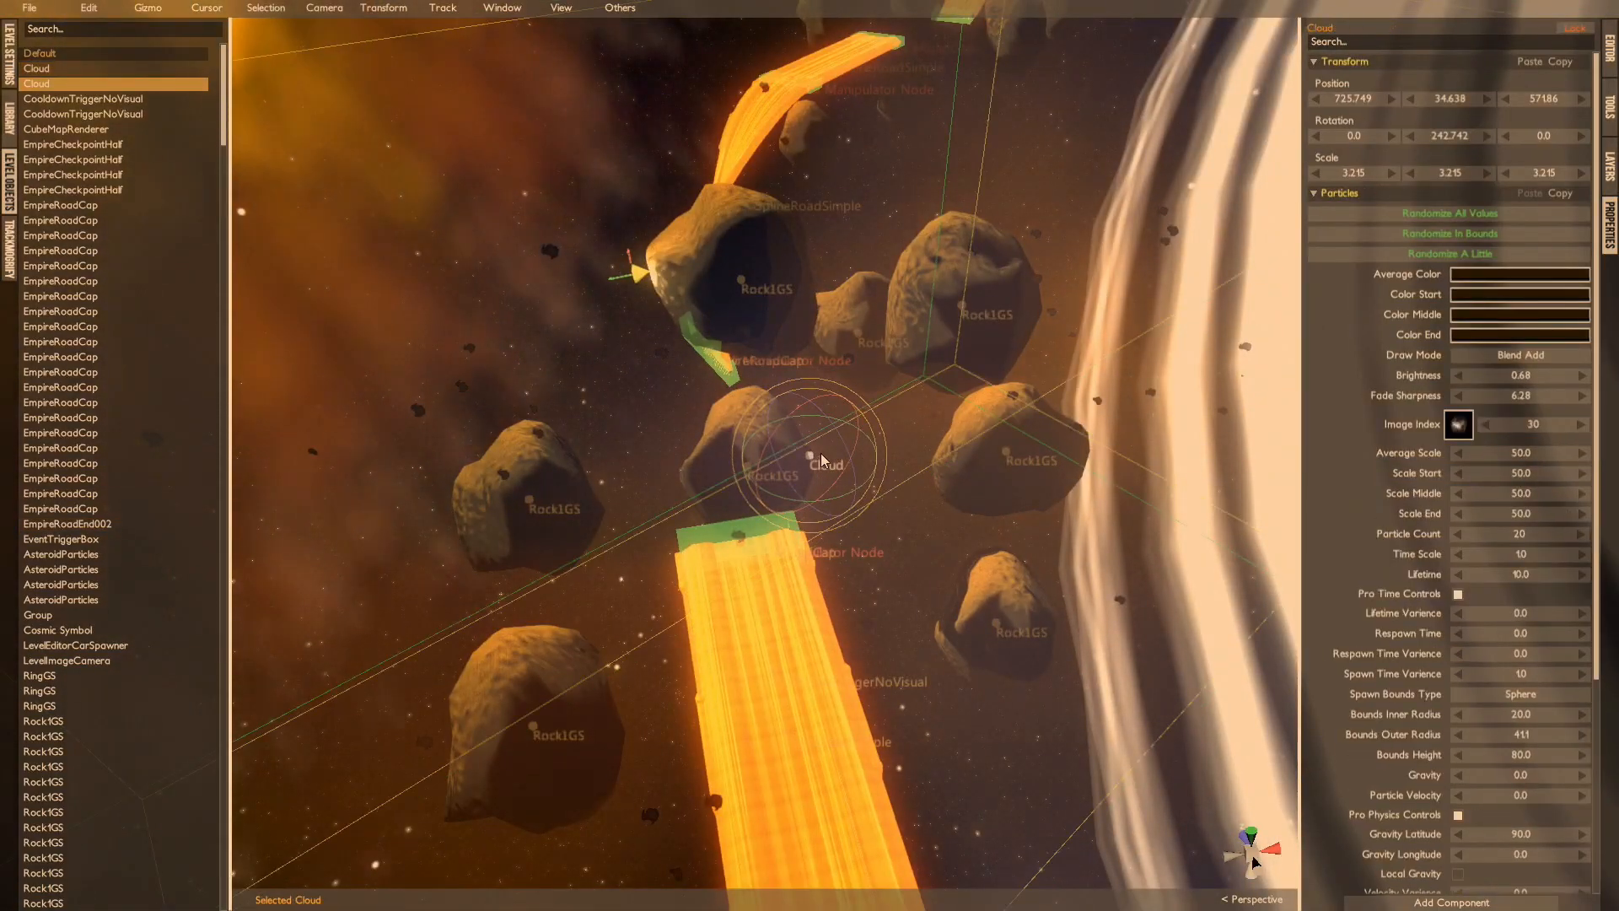
Step: Try a bright orange colour on the Cloud particles and undo the colour changes
click(1508, 294)
drag(1370, 355, 1381, 314)
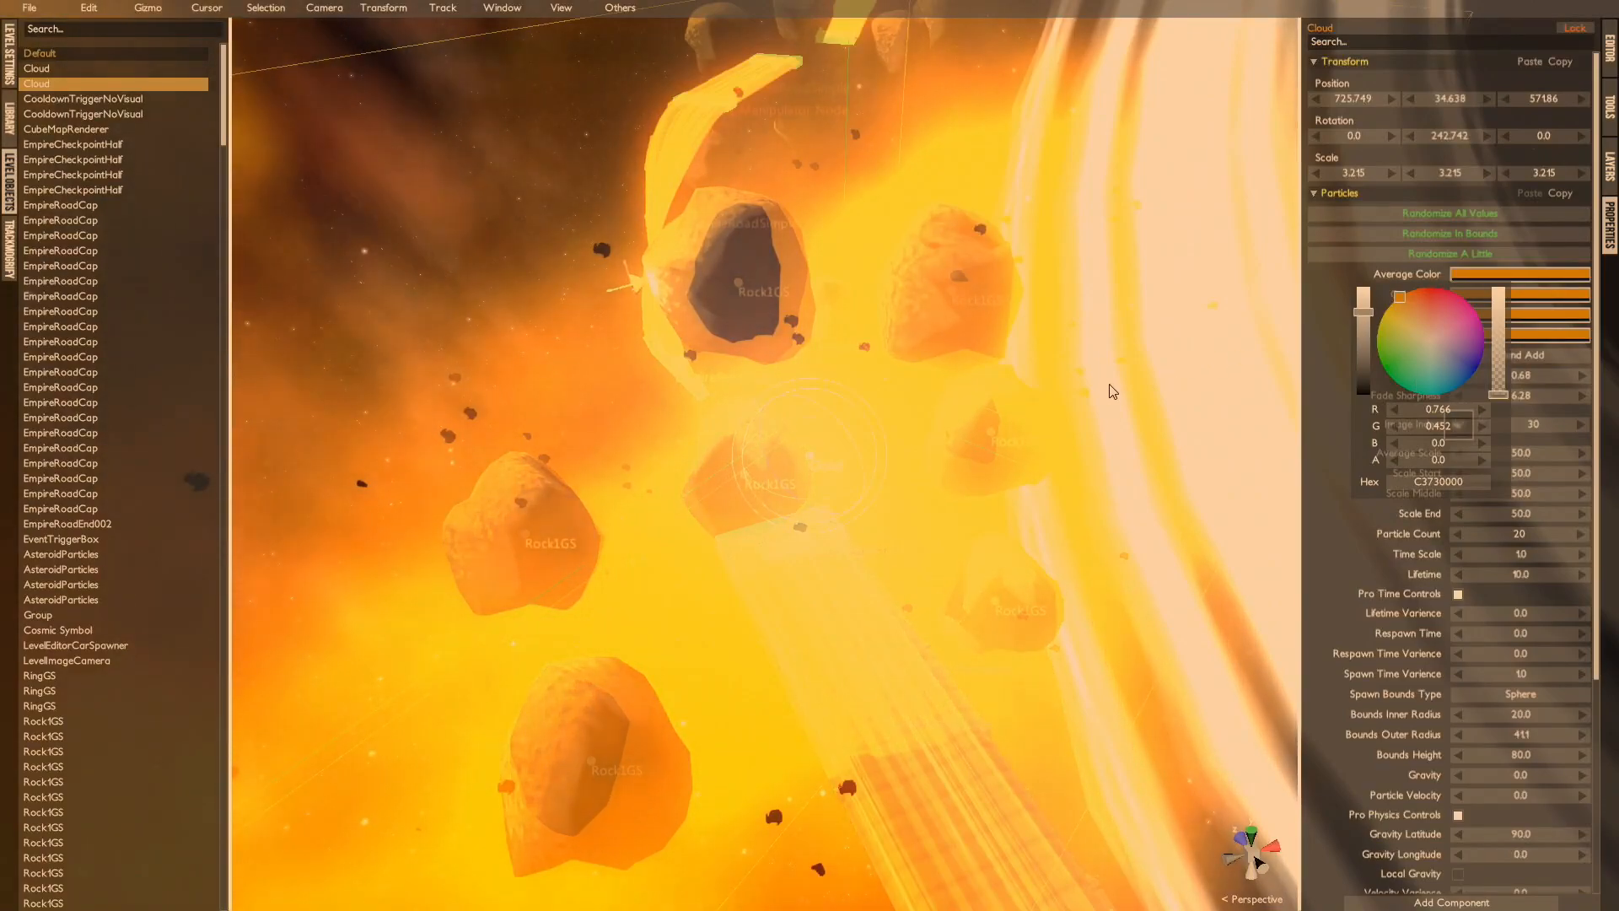
key(ctrl+z)
key(ctrl+z)
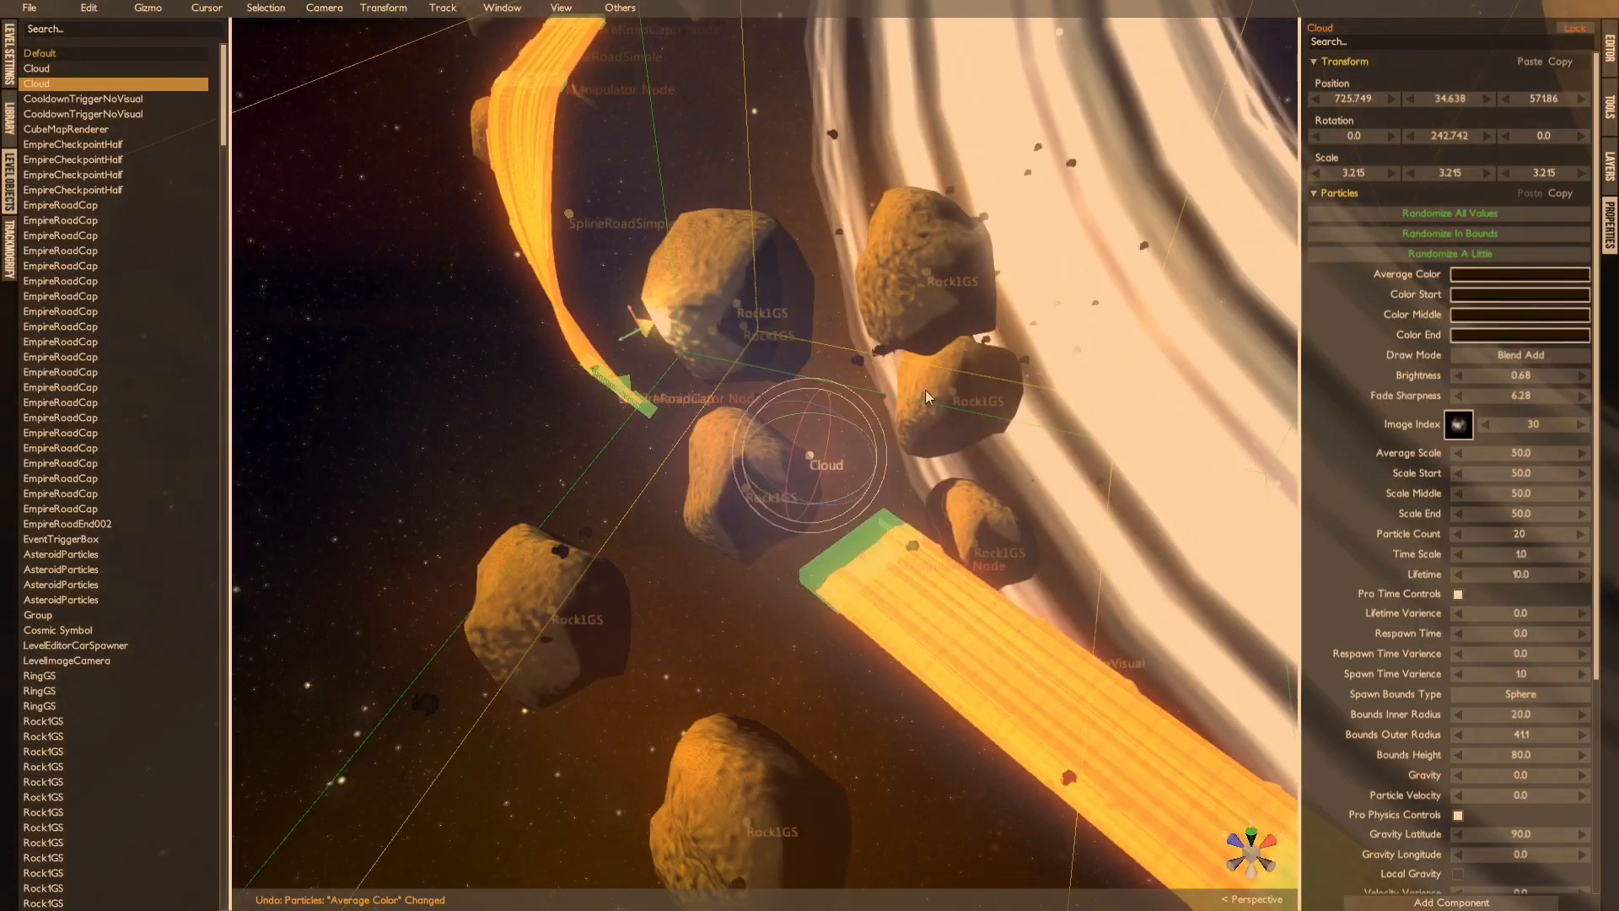
Step: Review the Blend Add Cloud object's particle scale, count, time and physics settings
middle_drag(930, 392, 979, 503)
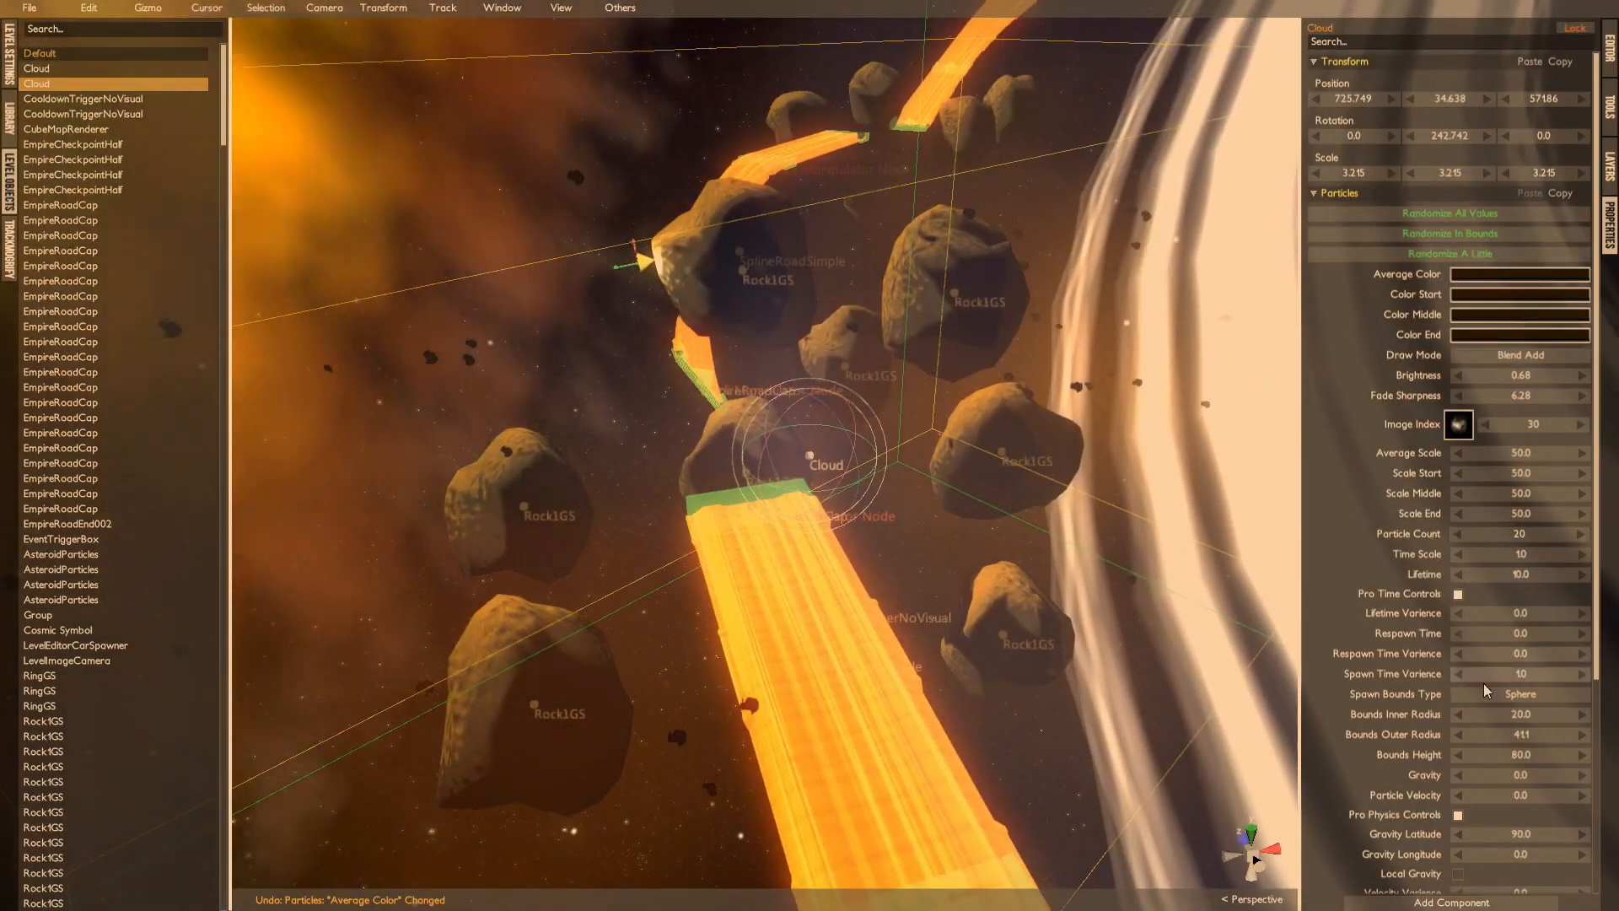
scroll(1480, 720, down, 6)
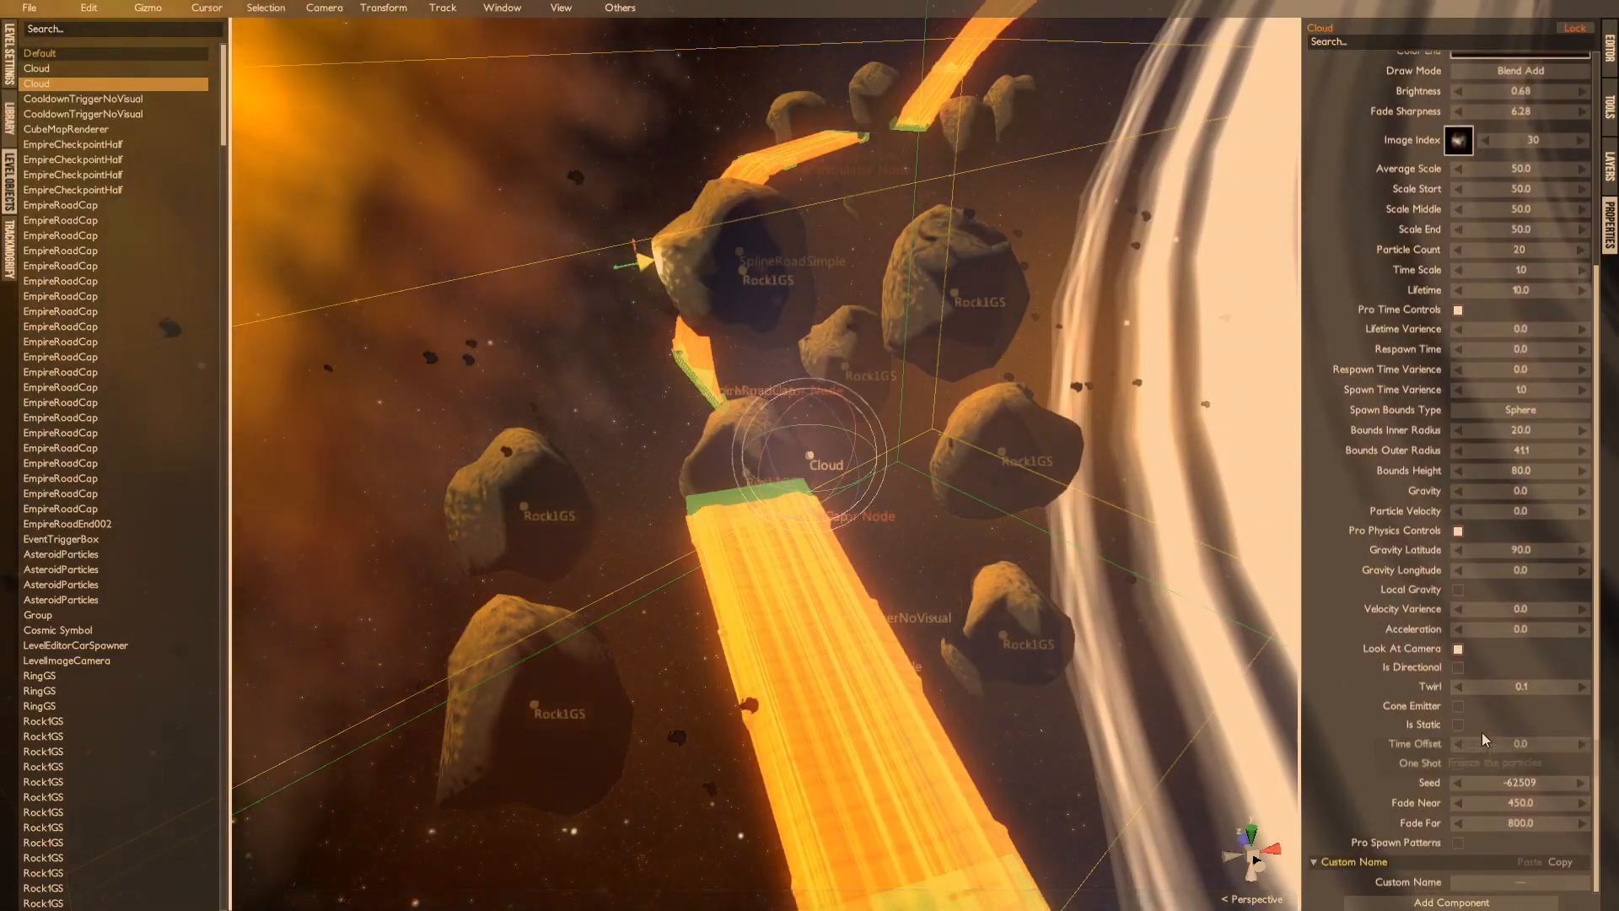
scroll(1480, 734, up, 3)
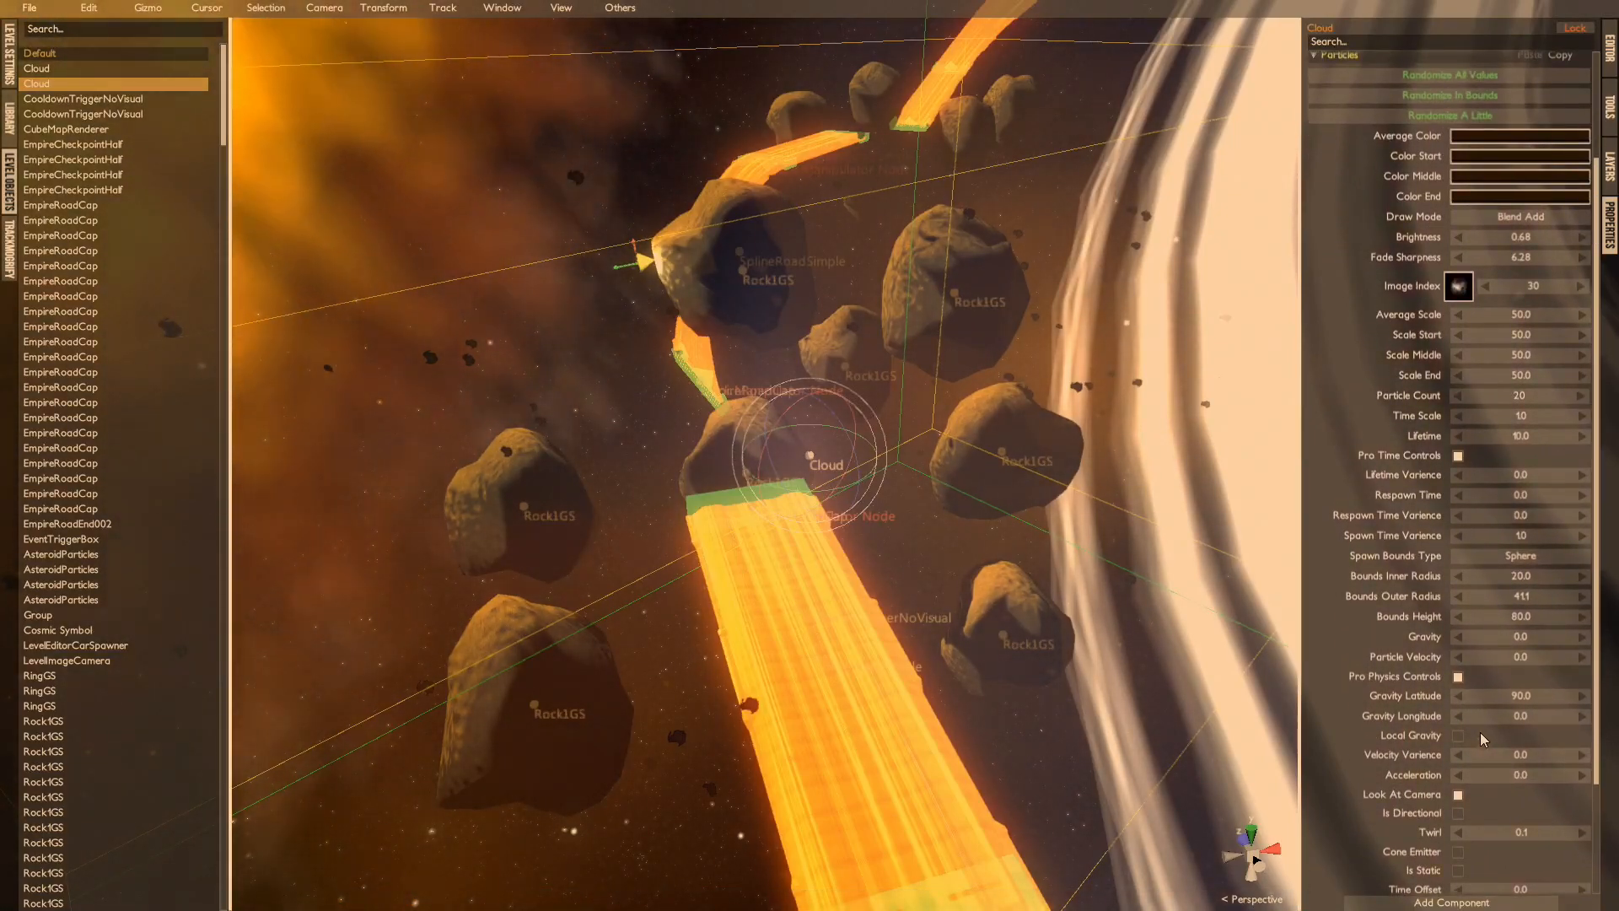
Step: Select the other Cloud object, which uses the Solid draw mode, and set its Average Scale to 1.25
click(797, 447)
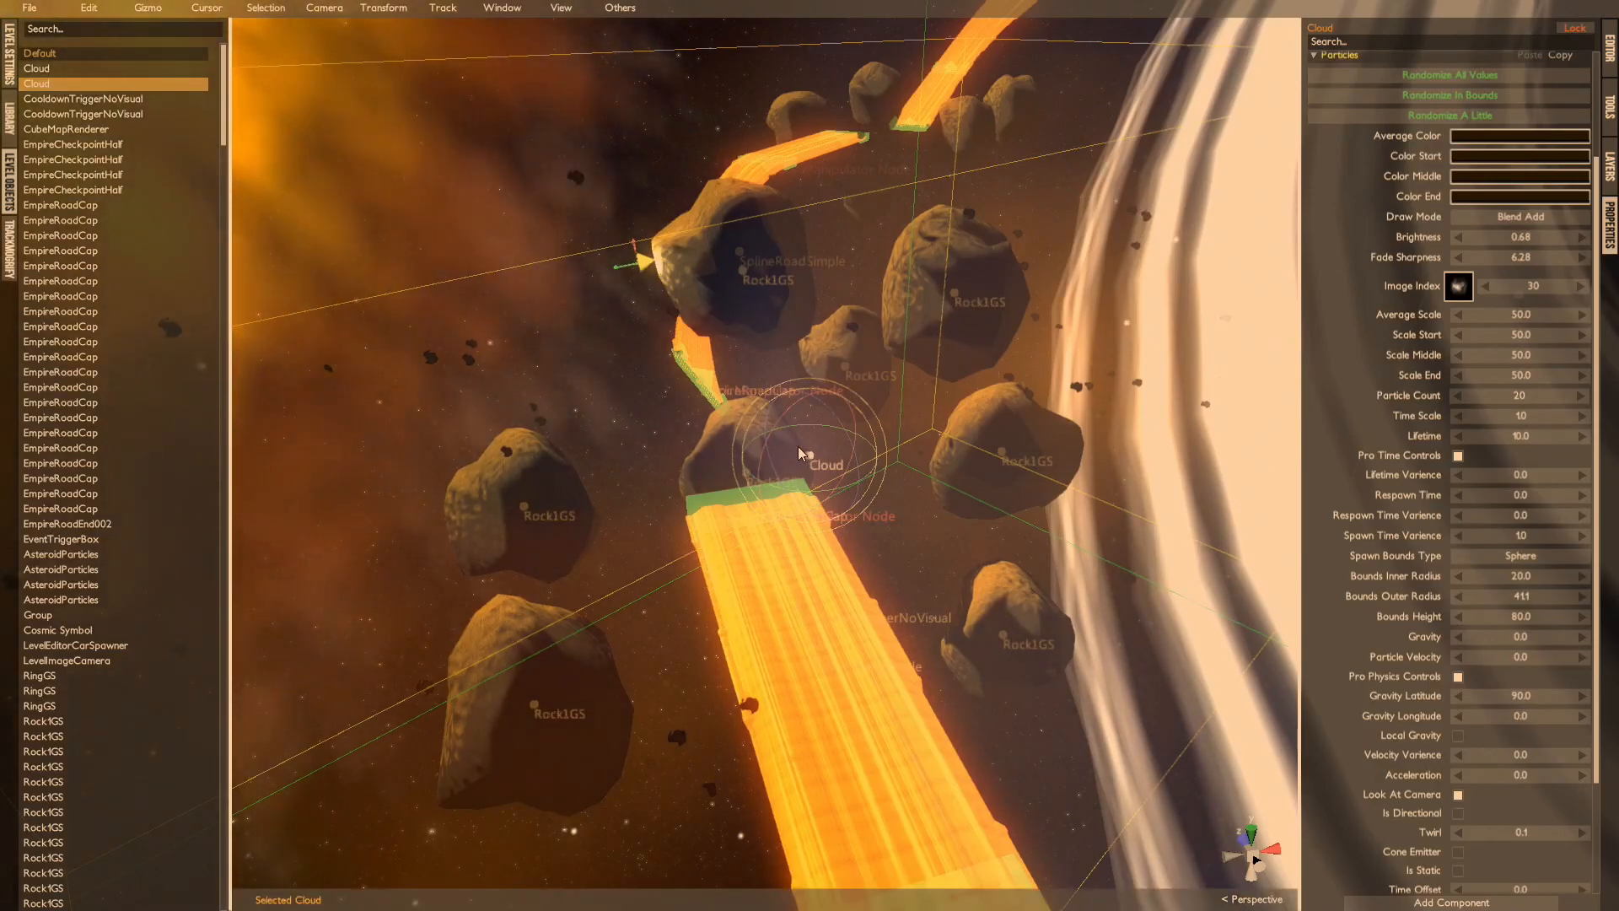
alt+drag(817, 438, 994, 487)
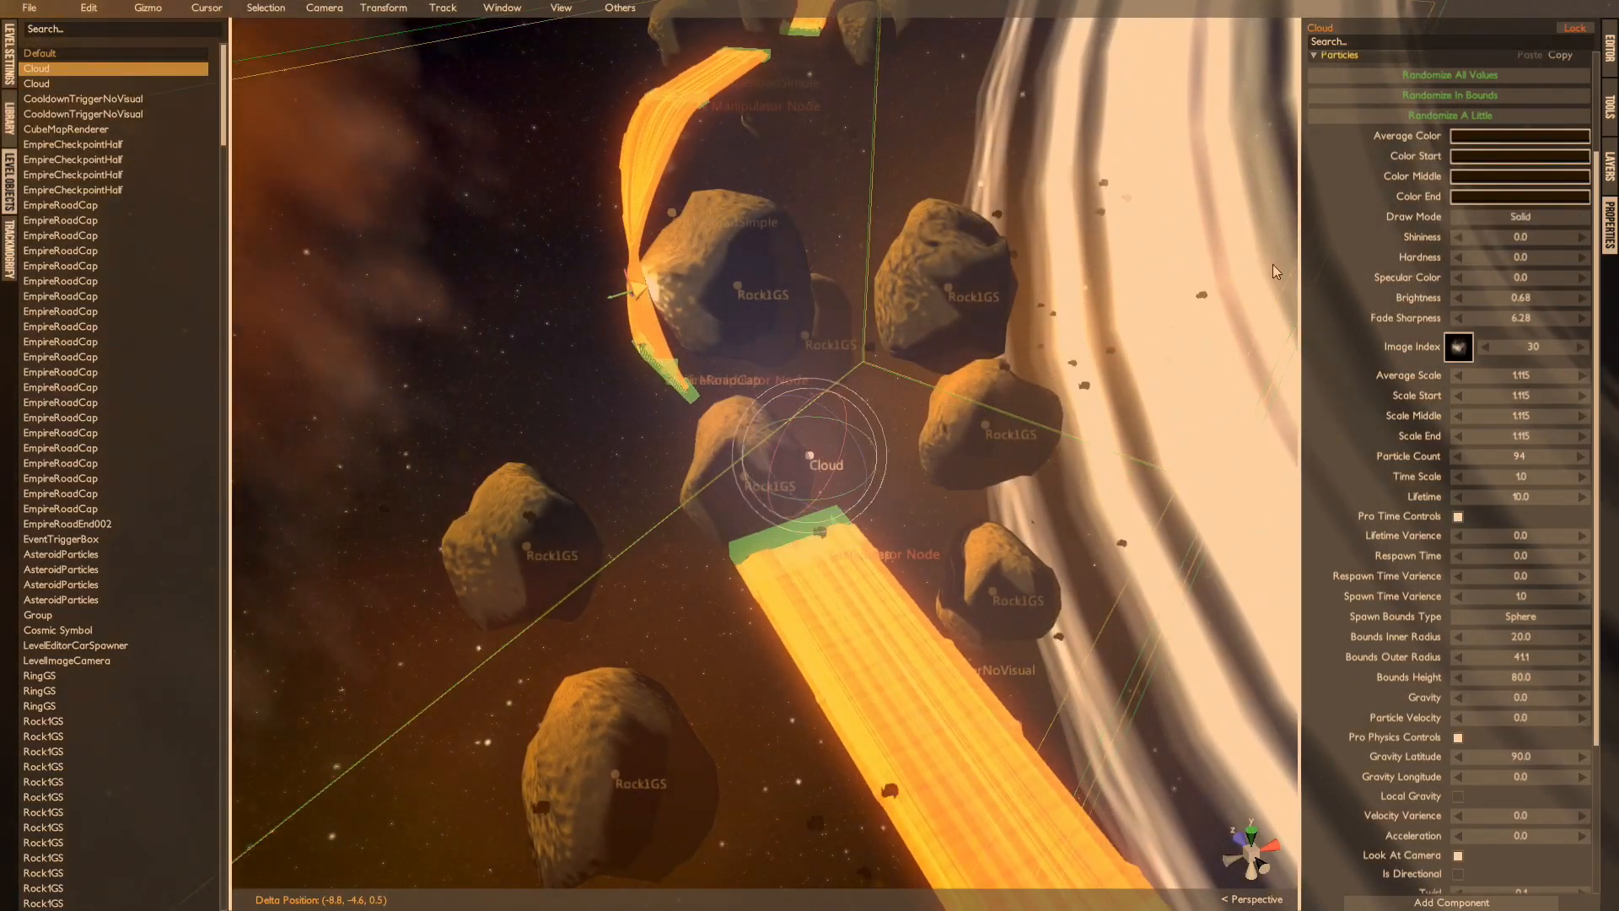
alt+drag(1183, 287, 1238, 332)
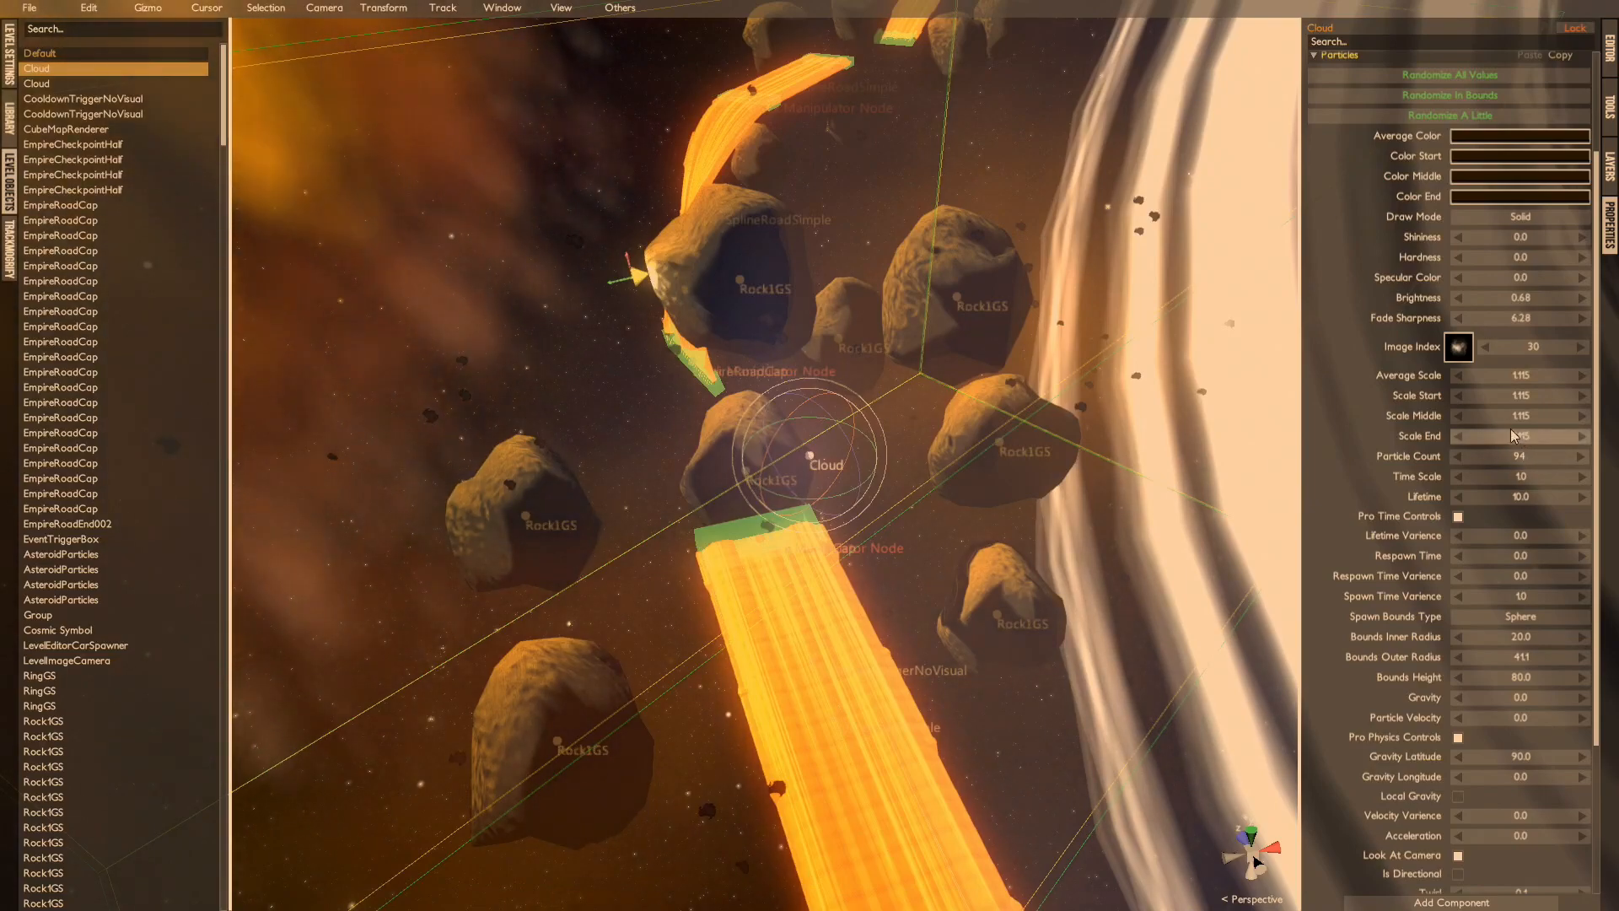
drag(1515, 376, 1525, 379)
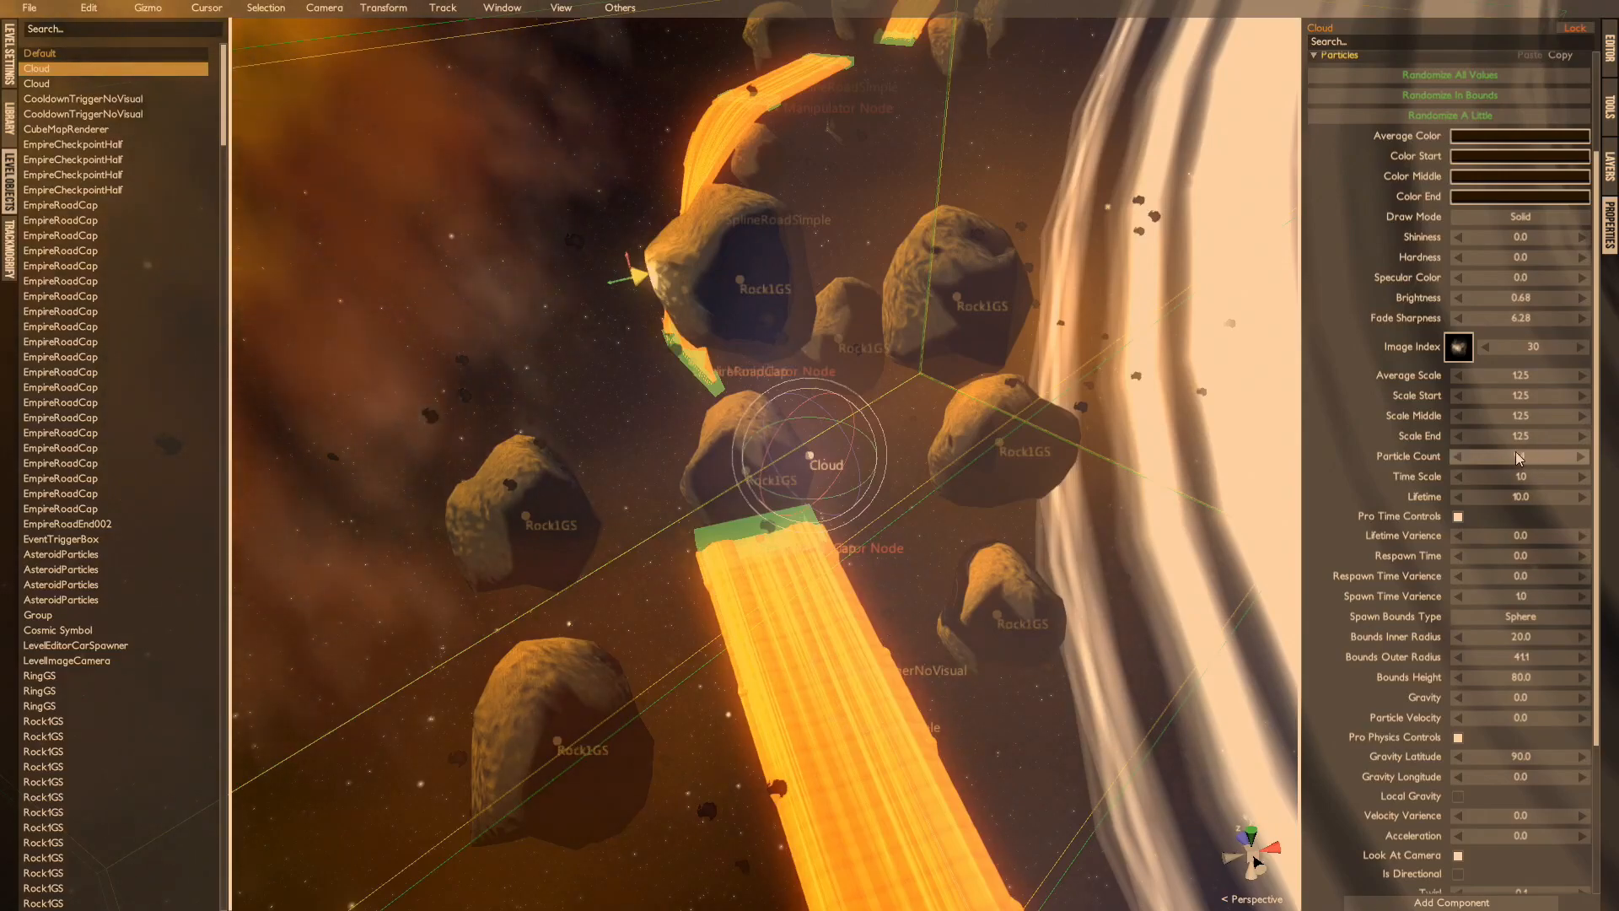
Step: Inspect the large ringed planet and the surrounding track from a distance
alt+drag(1106, 412, 1039, 387)
scroll(1039, 387, down, 5)
right_drag(1039, 388, 900, 249)
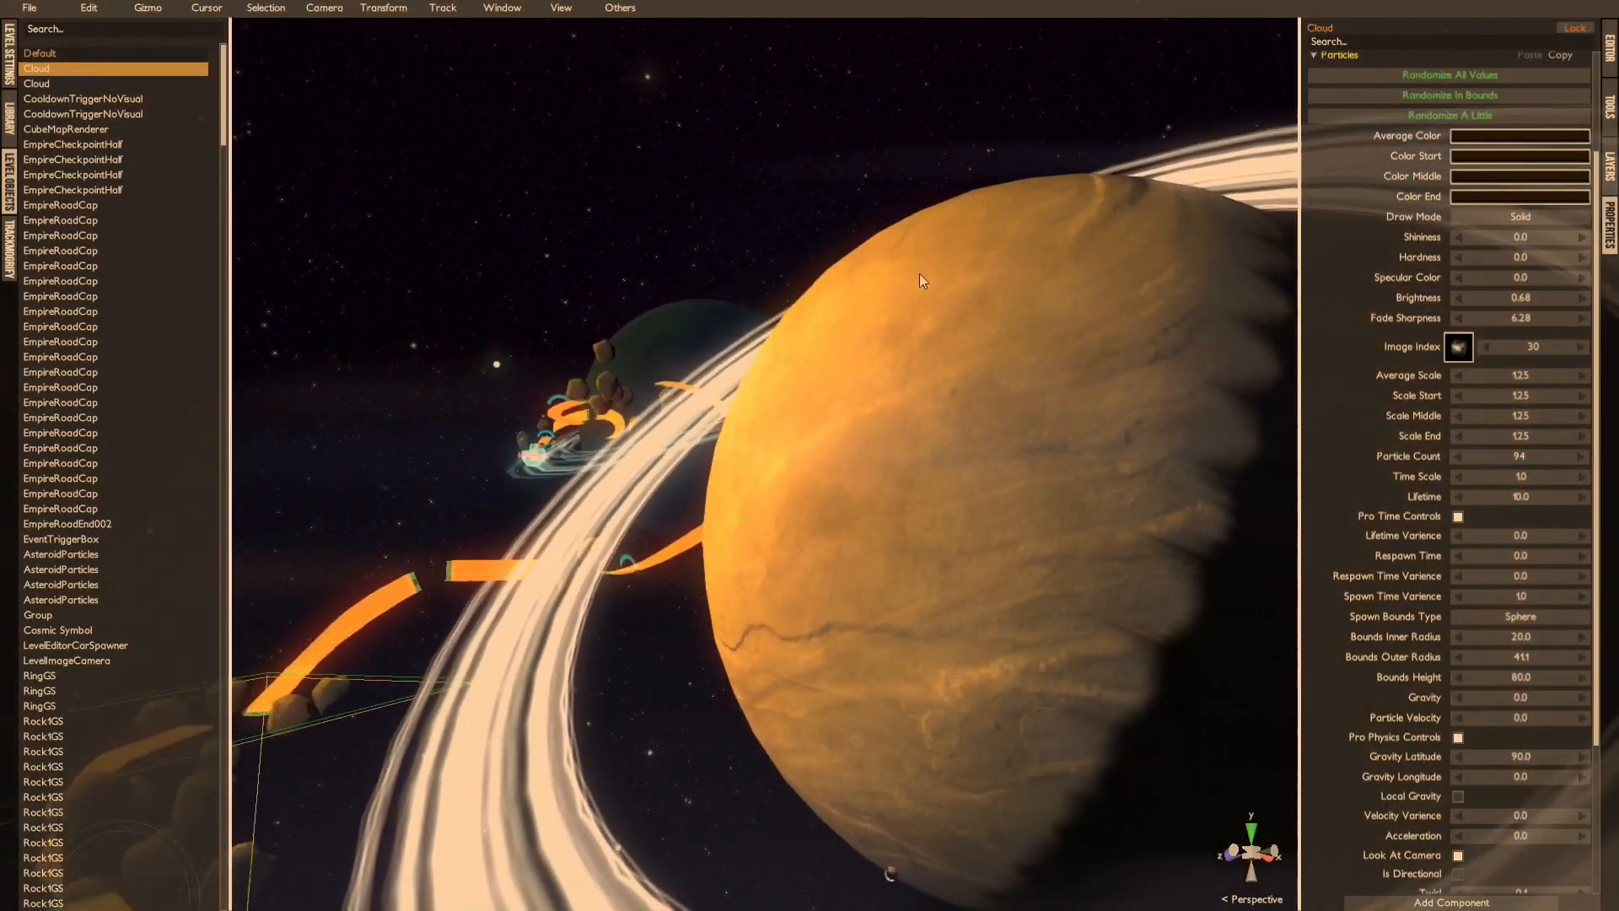
Step: Select and frame the large ringed planet, and undo all remaining earlier edits so the Cloud objects are grouped again
click(1126, 497)
alt+drag(1127, 497, 1083, 512)
key(f)
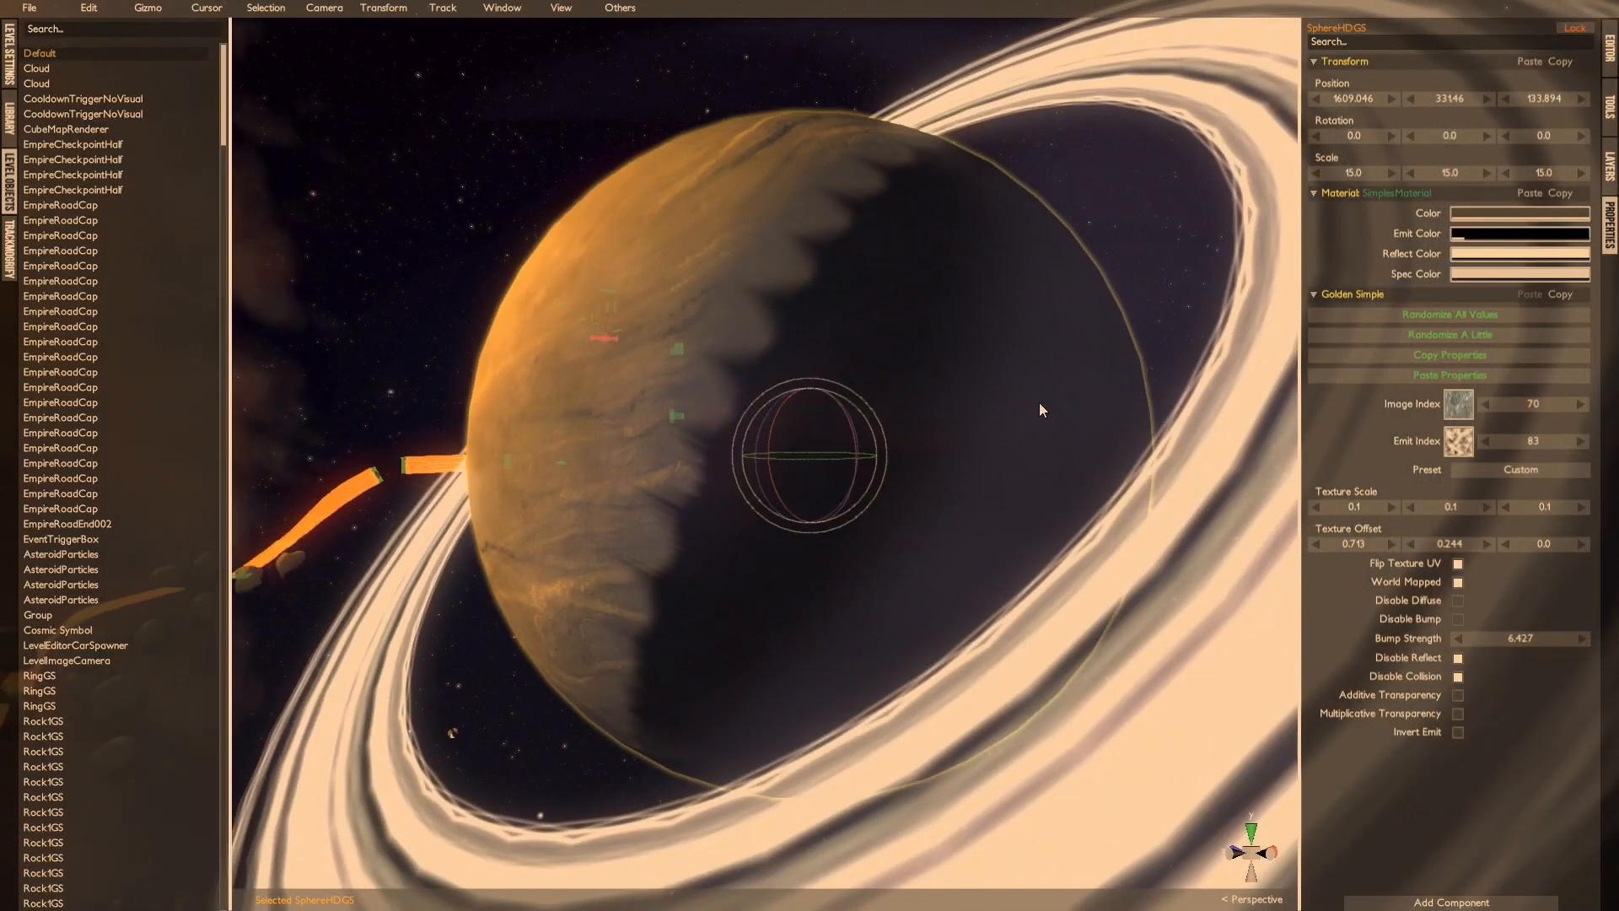
alt+drag(1041, 403, 863, 474)
key(ctrl+z)
key(ctrl+z)
key(ctrl+z)
key(ctrl+z)
key(ctrl+z)
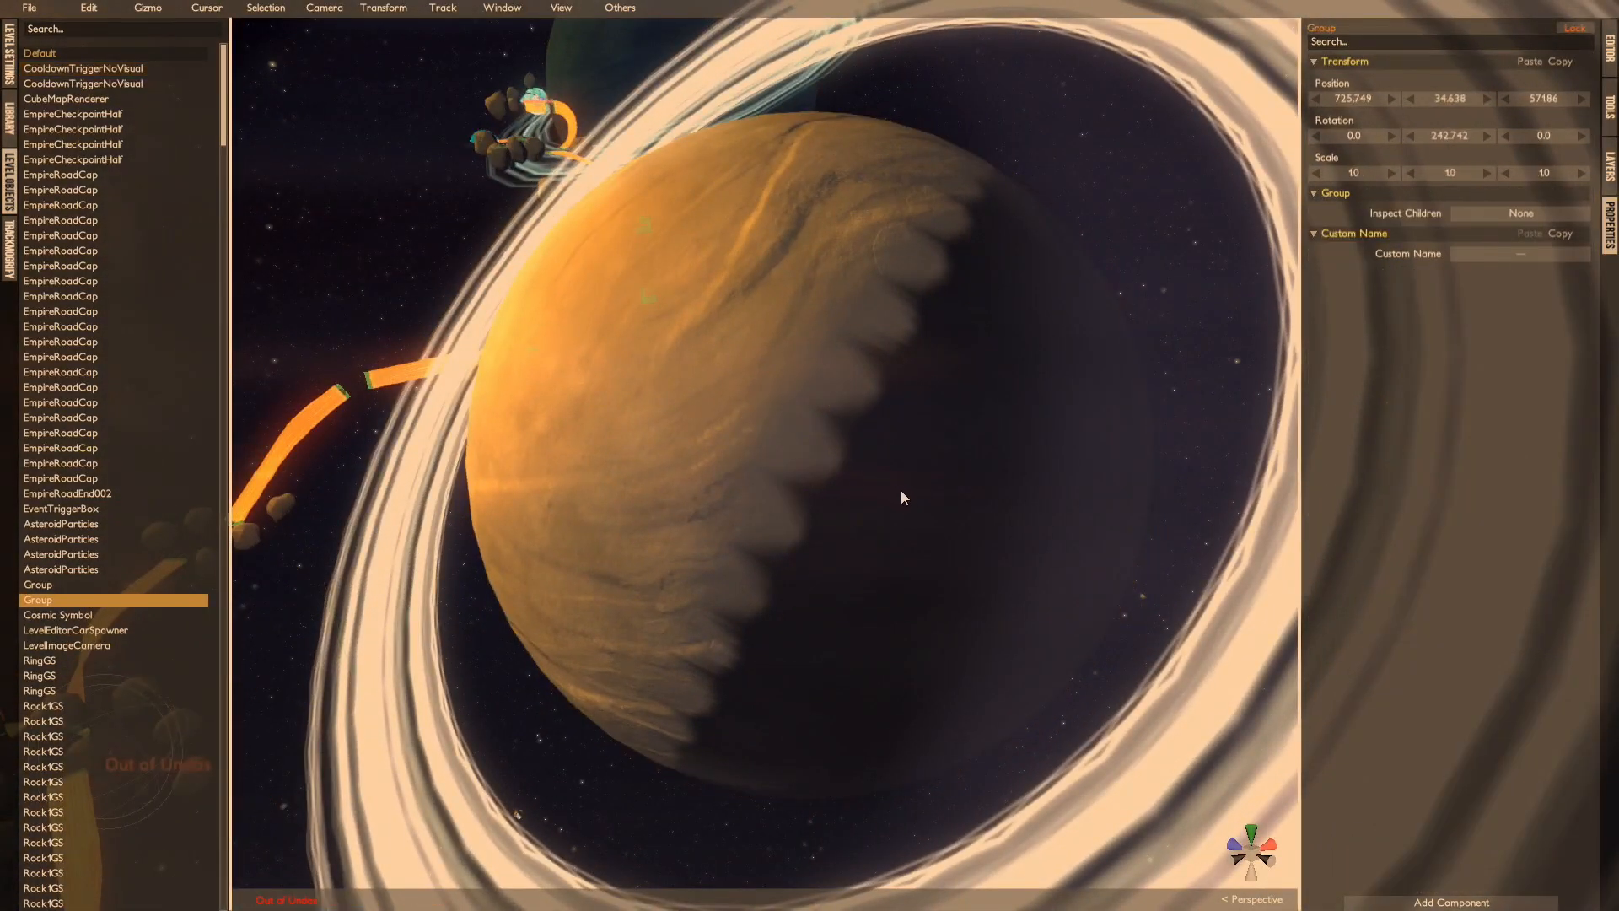
Step: Try an alpha of 0.19 for the Spec Color of the large ringed planet's material
scroll(901, 490, up, 3)
scroll(901, 491, down, 5)
mouse_move(902, 491)
alt+mouse_down()
mouse_move(933, 519)
mouse_move(899, 477)
alt+mouse_up()
scroll(898, 478, up, 6)
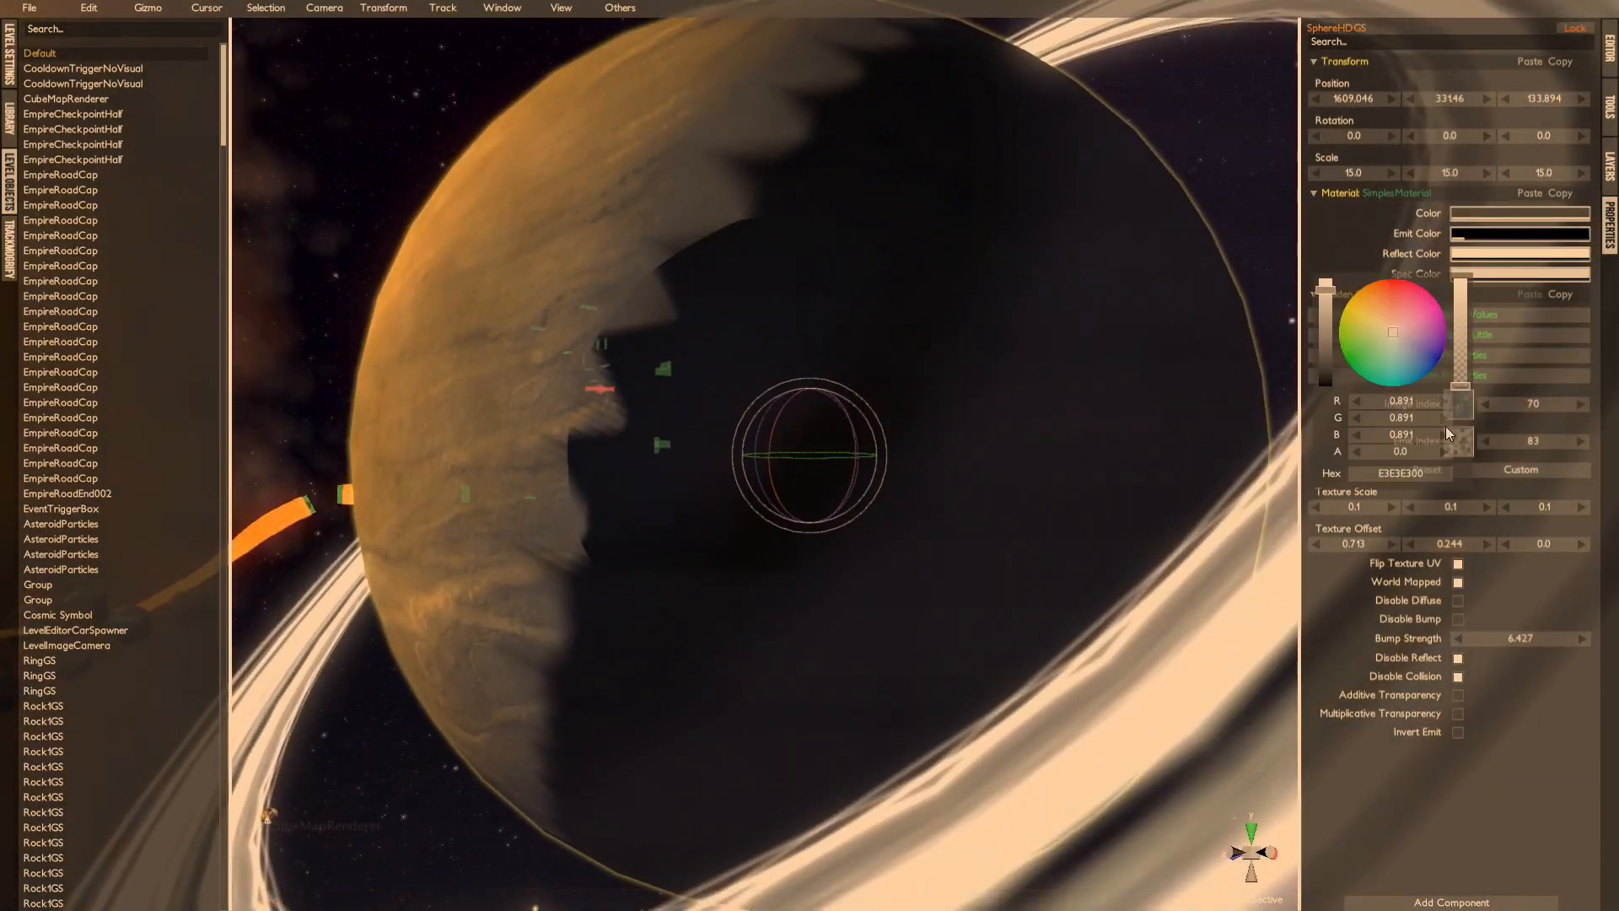
click(1414, 453)
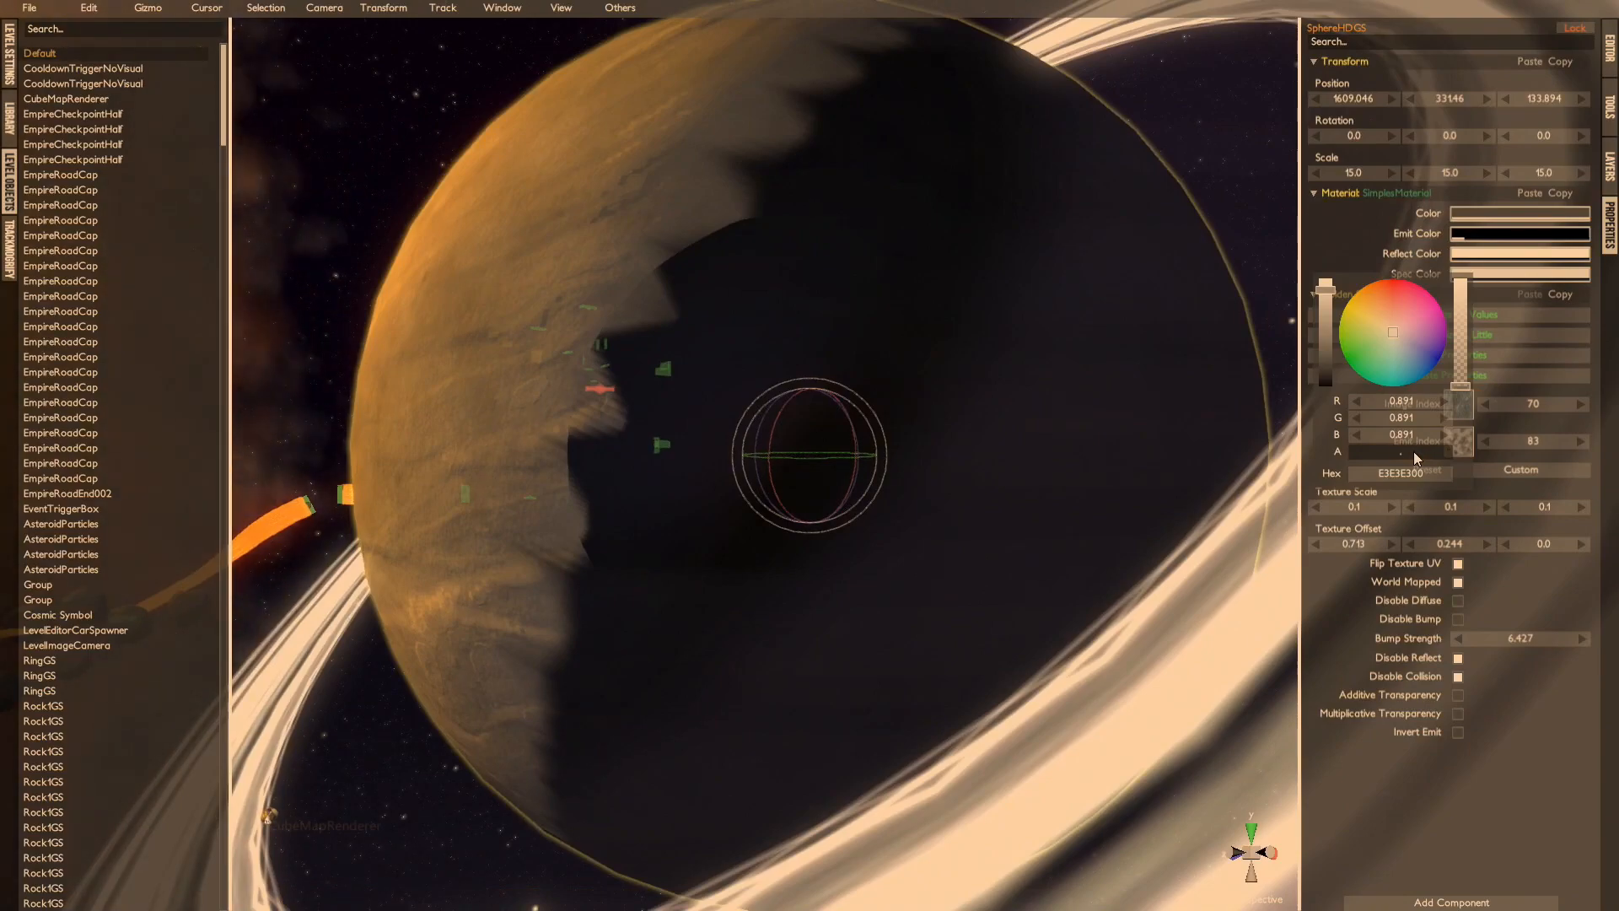
text(.19)
alt+drag(1029, 426, 1015, 502)
click(1434, 434)
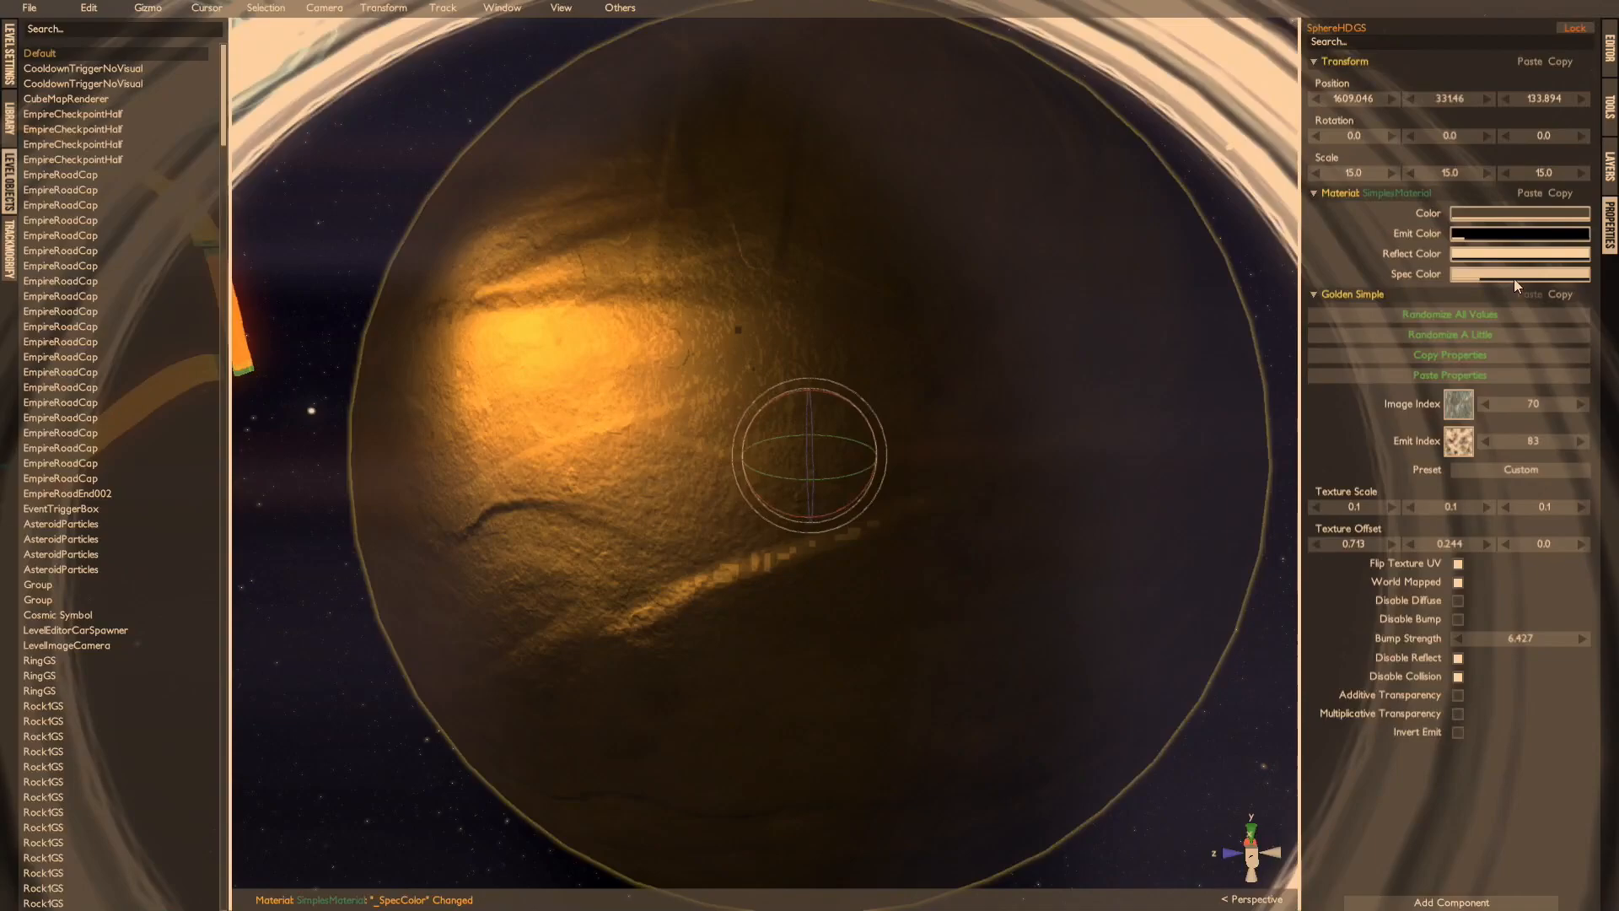
Step: Compare Spec Color alpha values of 0.1, 0.01 and 0.03 on the large planet's shading
click(1515, 279)
drag(1502, 369, 1510, 393)
alt+drag(1048, 469, 1205, 441)
click(1447, 456)
text(.1)
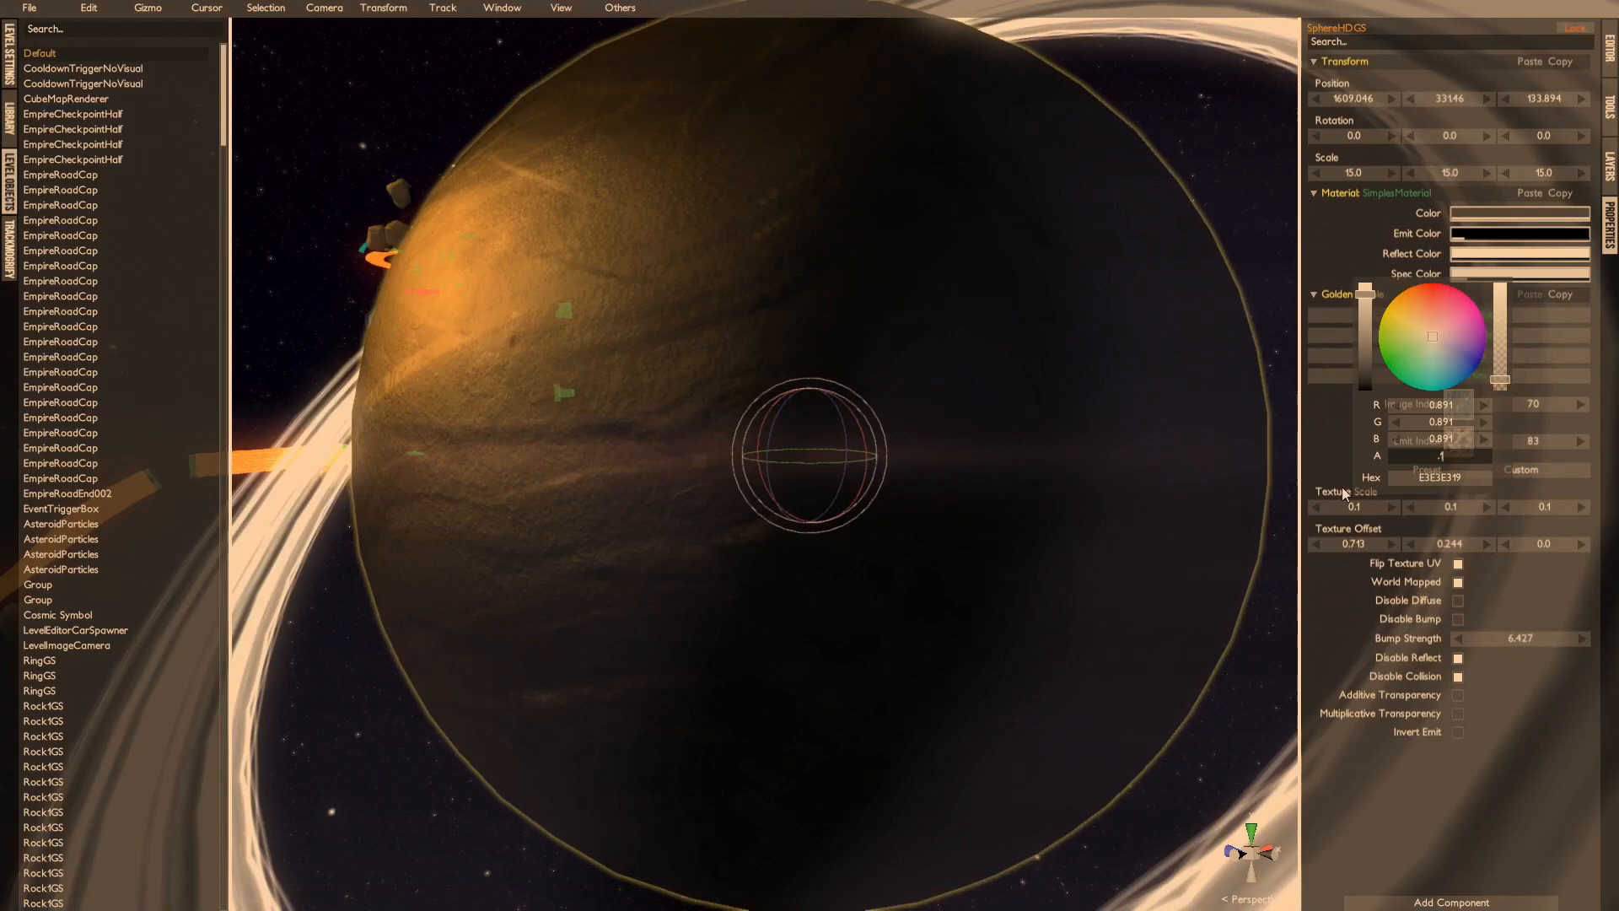
key(BackSpace)
text(01)
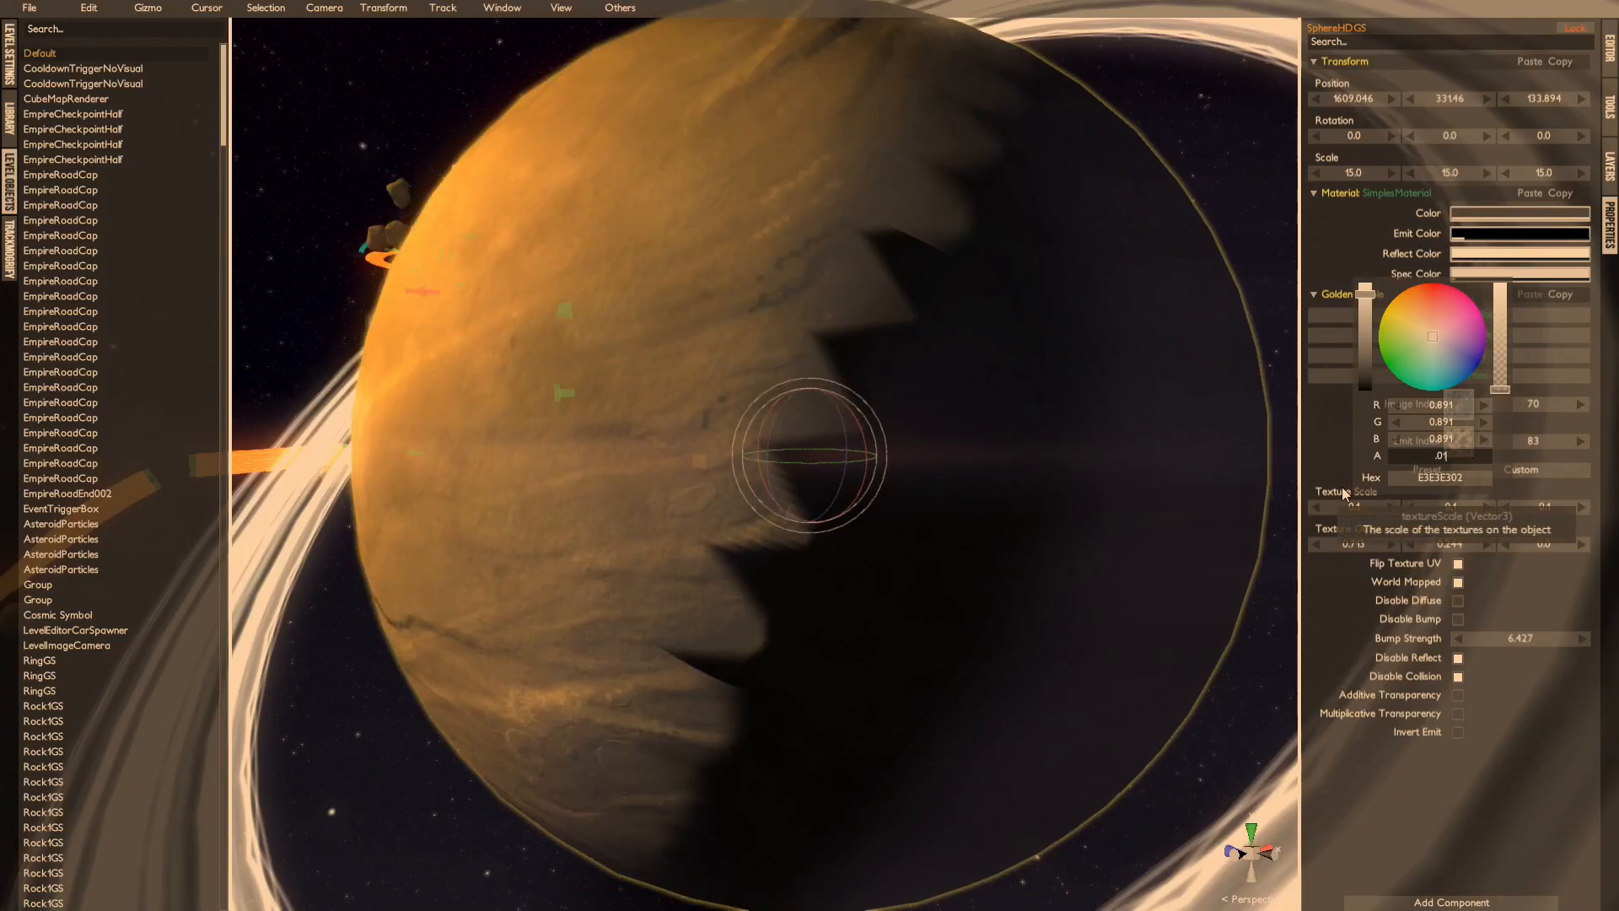
key(BackSpace)
text(2)
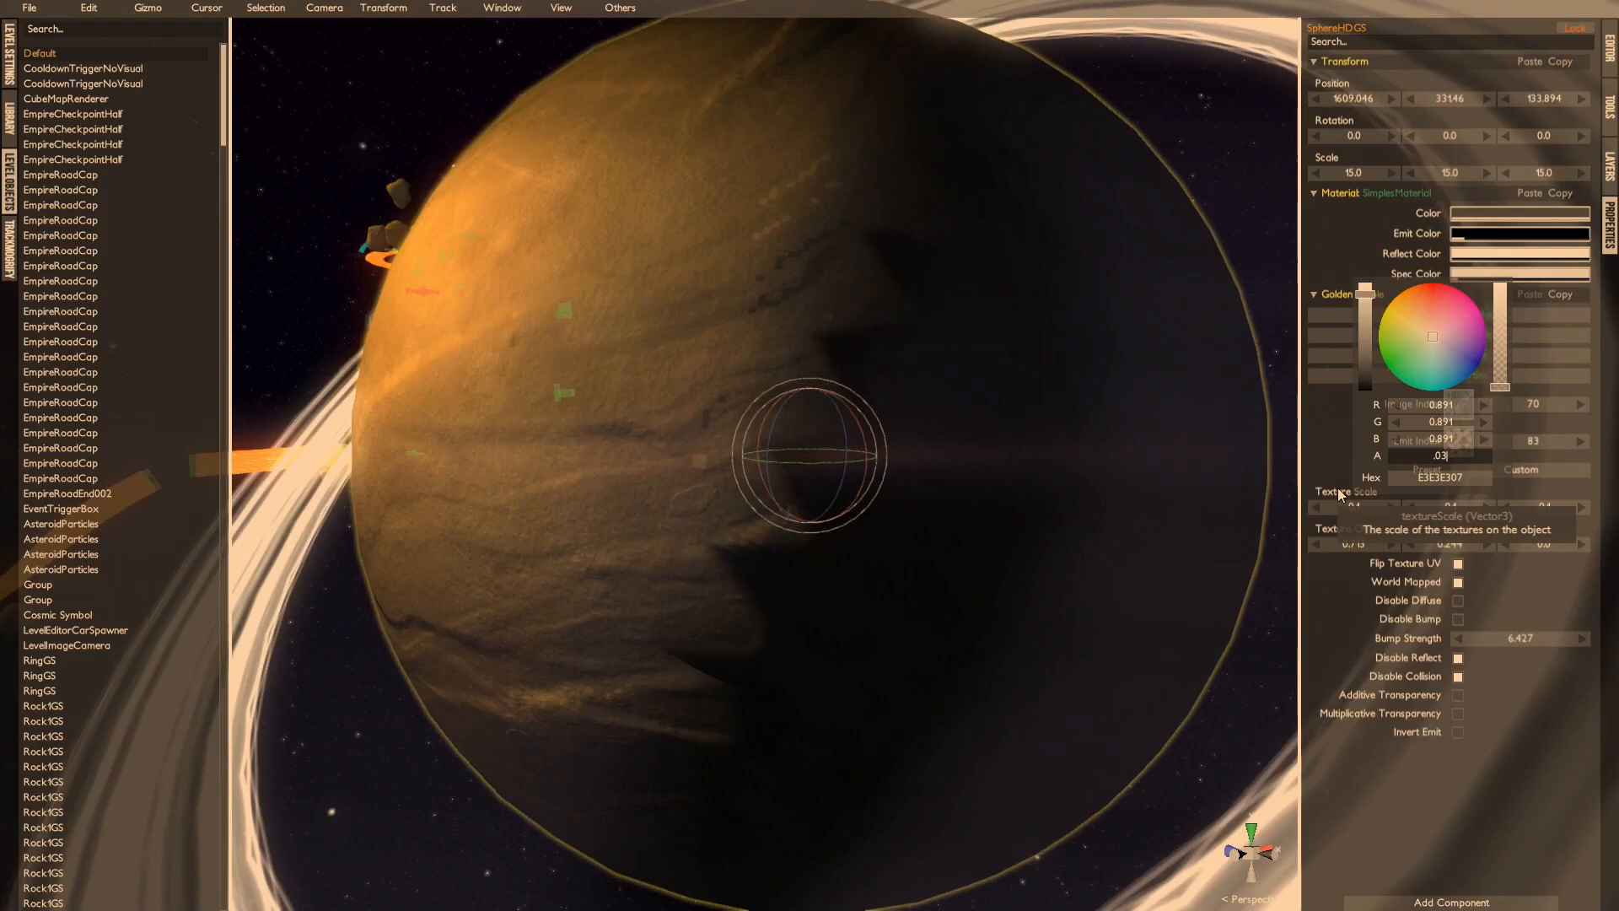
Step: Clear the alpha value of the planet's Spec Color and slightly brighten the material's main Color
key(BackSpace)
key(BackSpace)
key(BackSpace)
alt+drag(835, 483, 789, 489)
scroll(828, 465, down, 3)
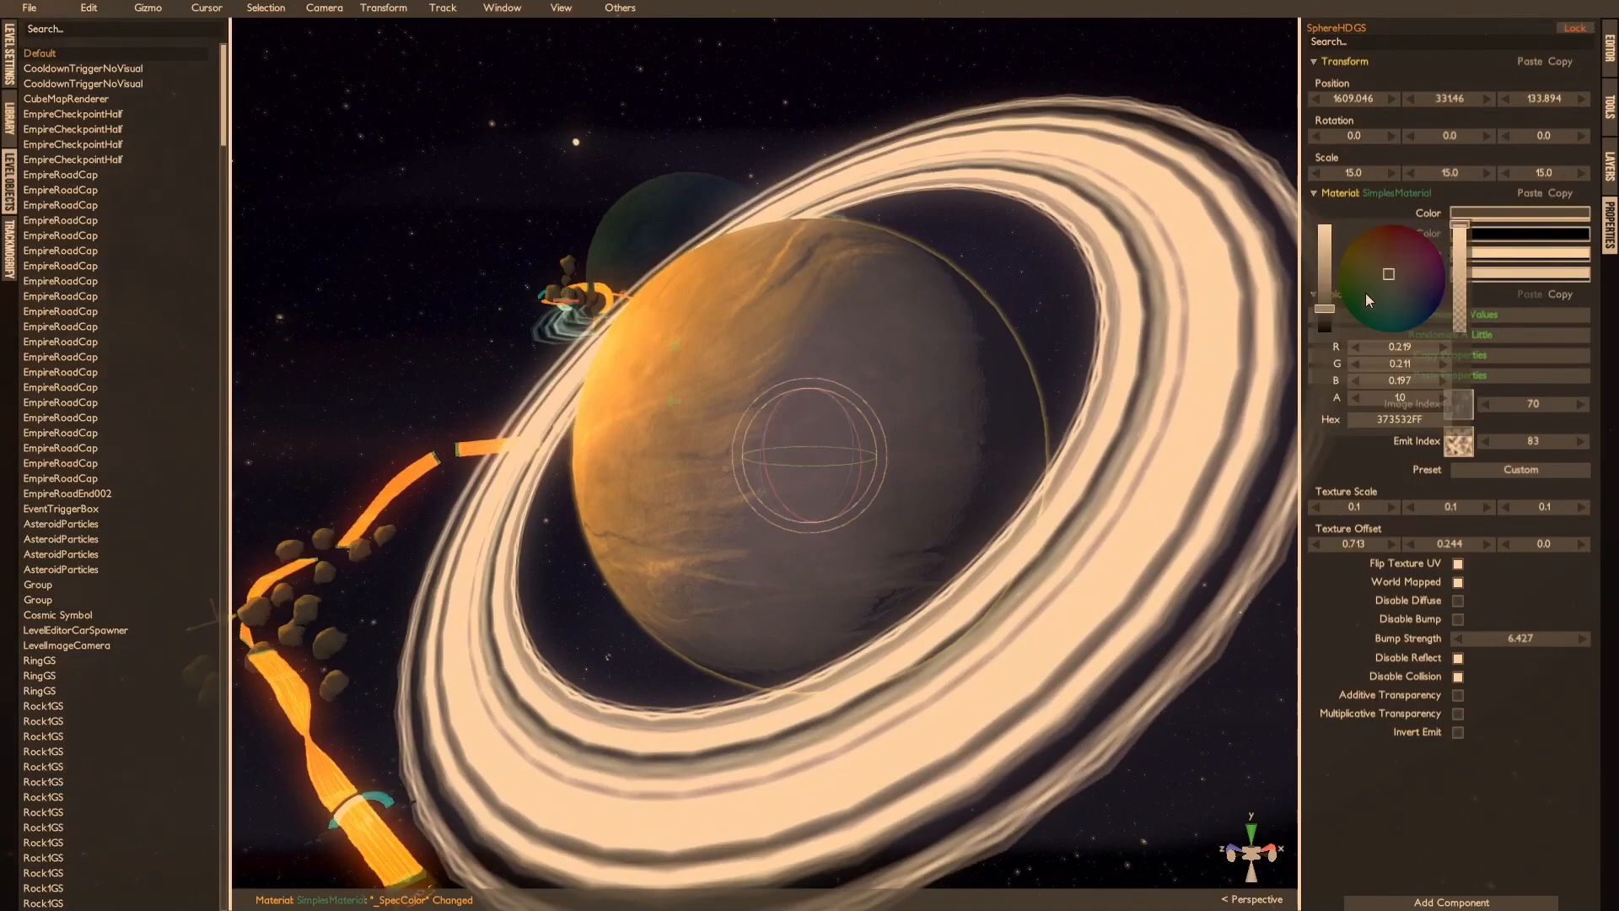
drag(1330, 298, 1328, 292)
alt+drag(1048, 387, 735, 501)
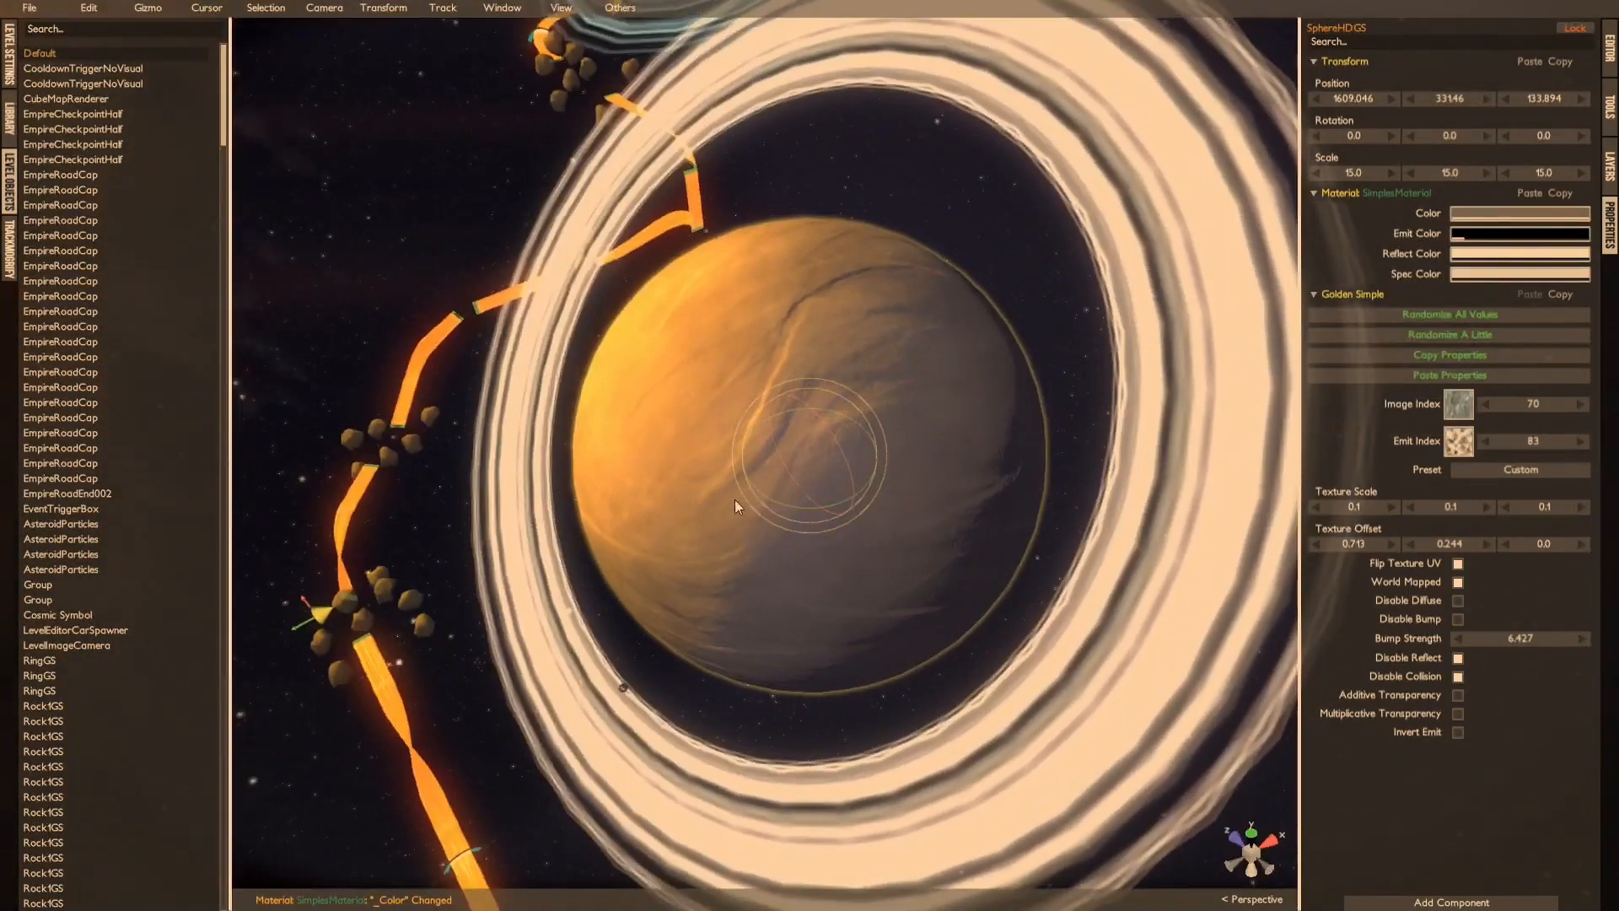
Step: Inspect the orange galaxy cloud and the rocks surrounding the track's road pieces up close
middle_click(371, 485)
alt+drag(372, 484, 641, 560)
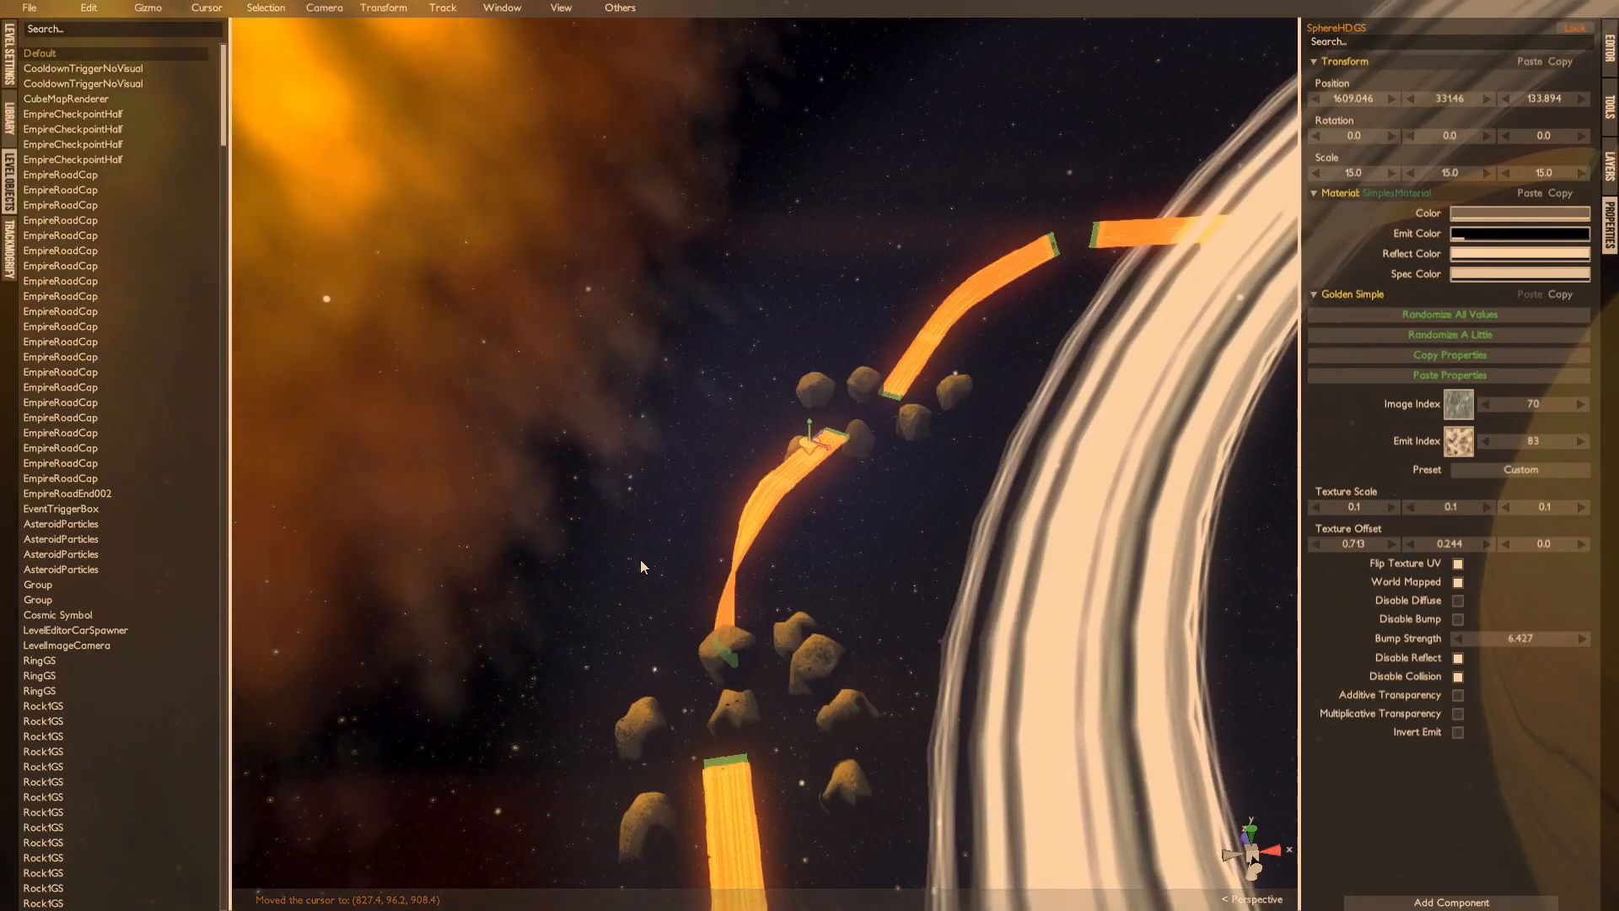
alt+drag(687, 514, 1011, 398)
alt+drag(849, 390, 619, 351)
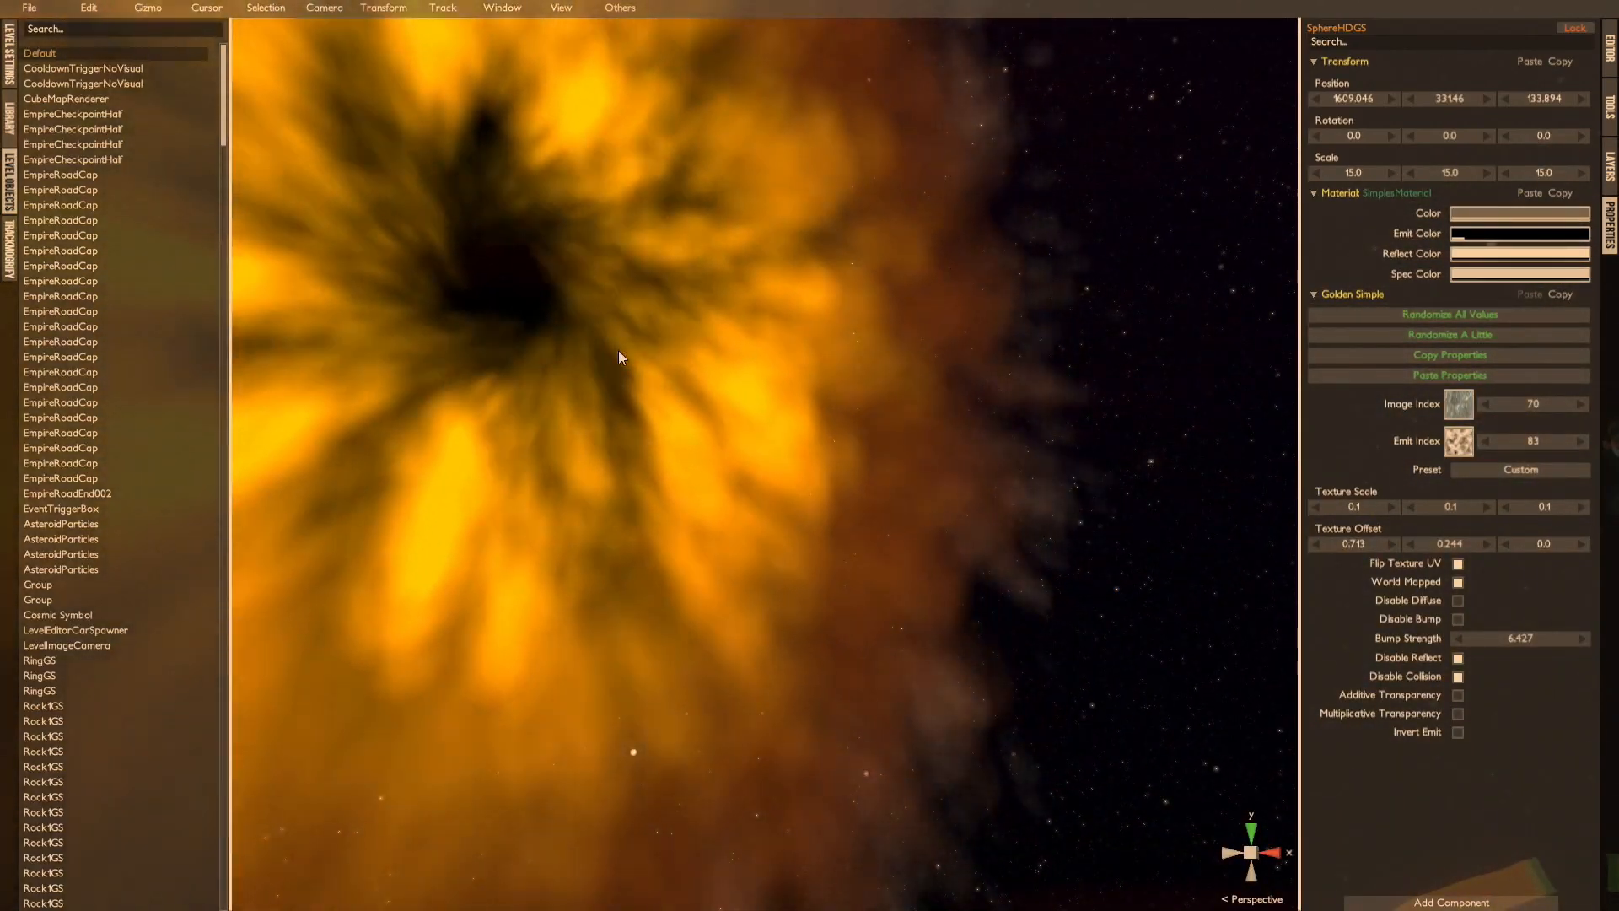
alt+drag(619, 351, 462, 463)
scroll(892, 489, up, 3)
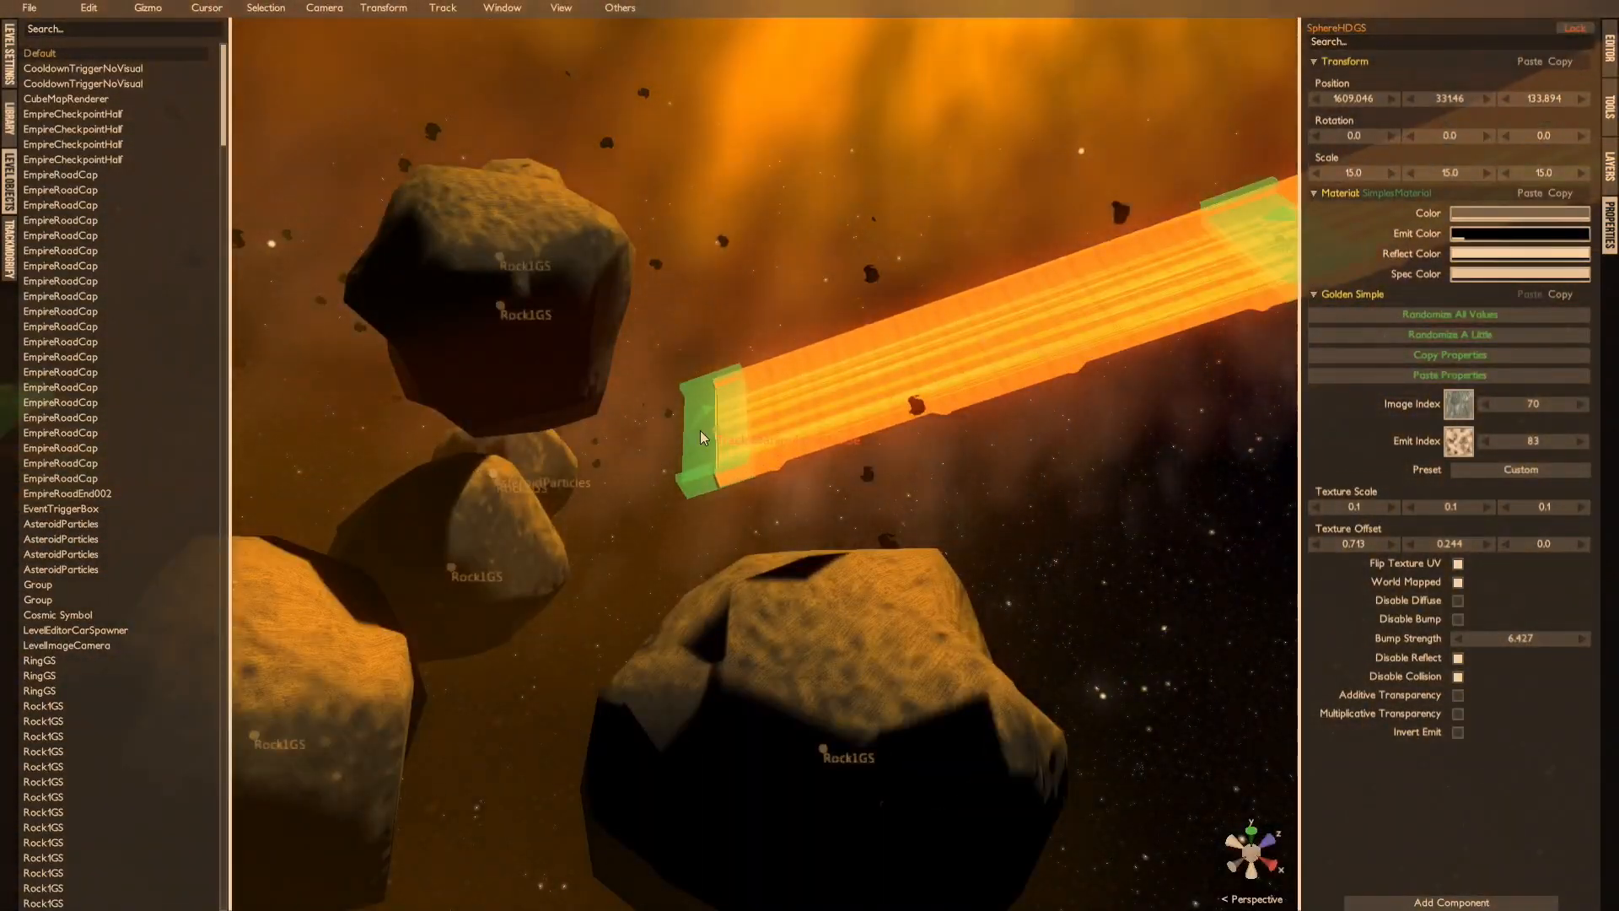